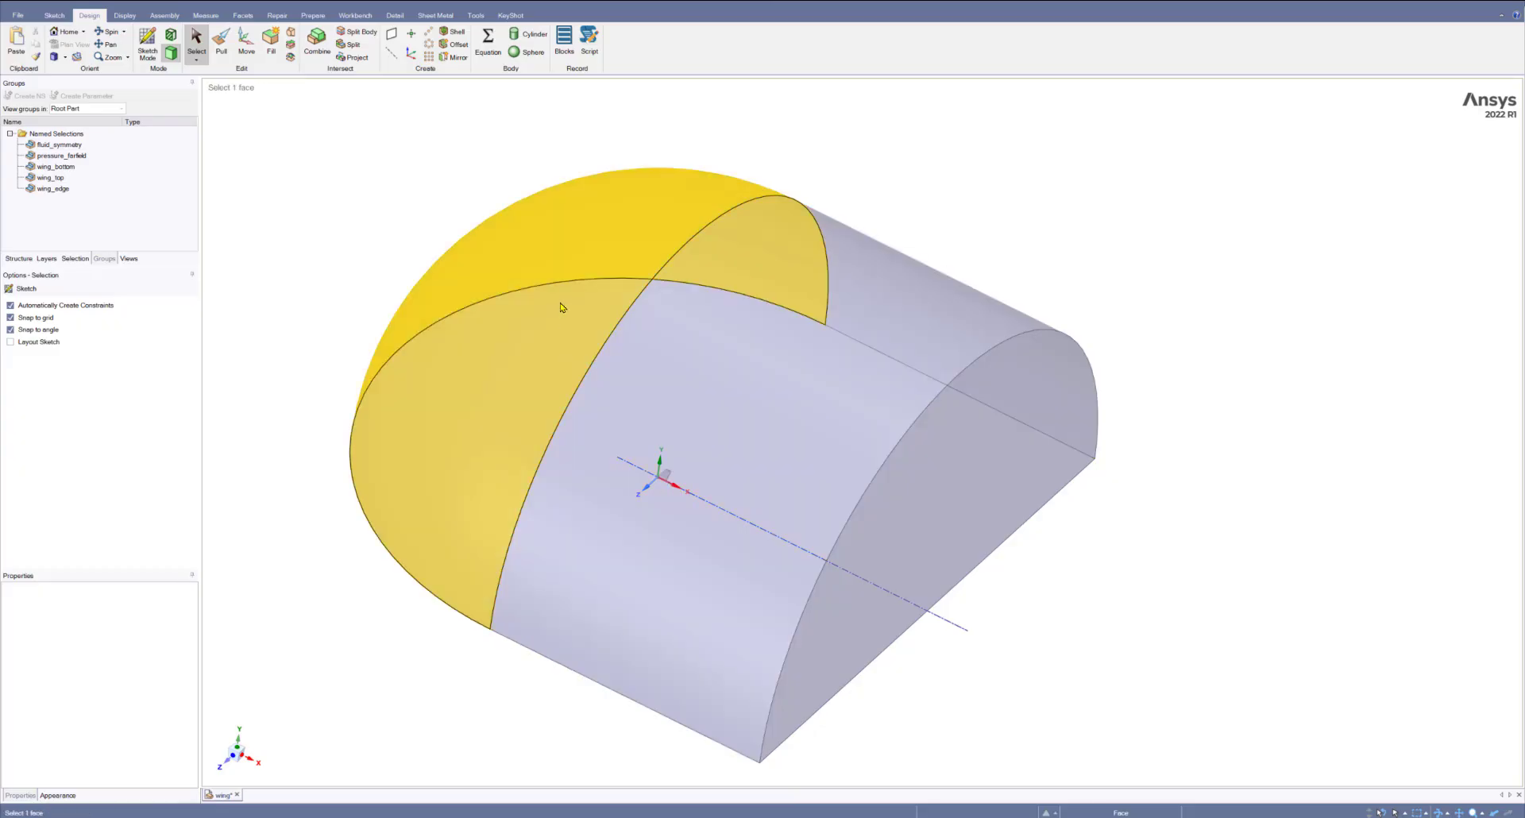
Hide the pressure_farfield and fluid_symmetry named selections to expose the wing inside the fluid domain.
key(Escape)
click(29, 258)
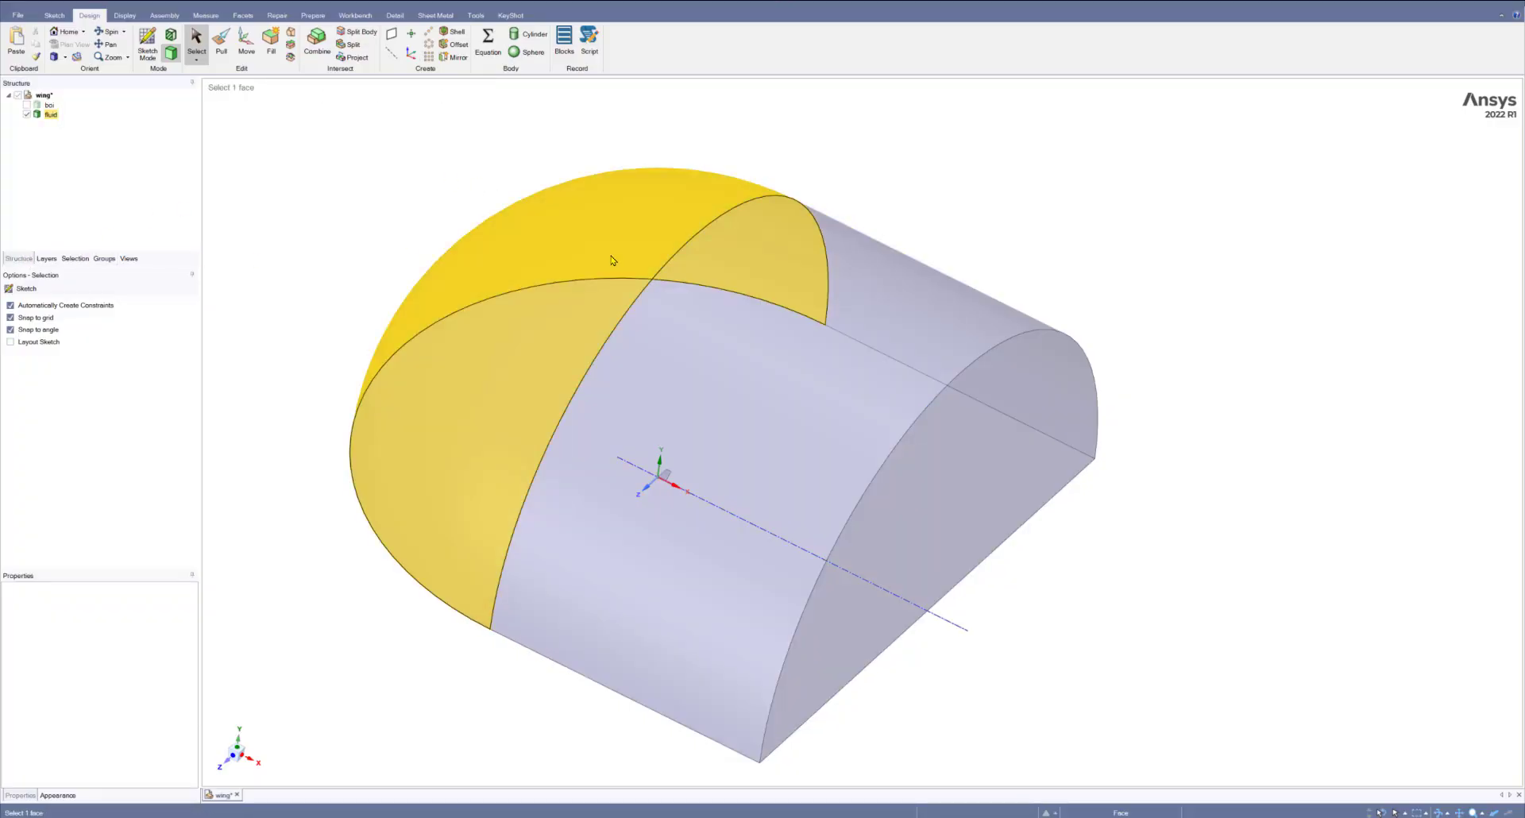
click(103, 258)
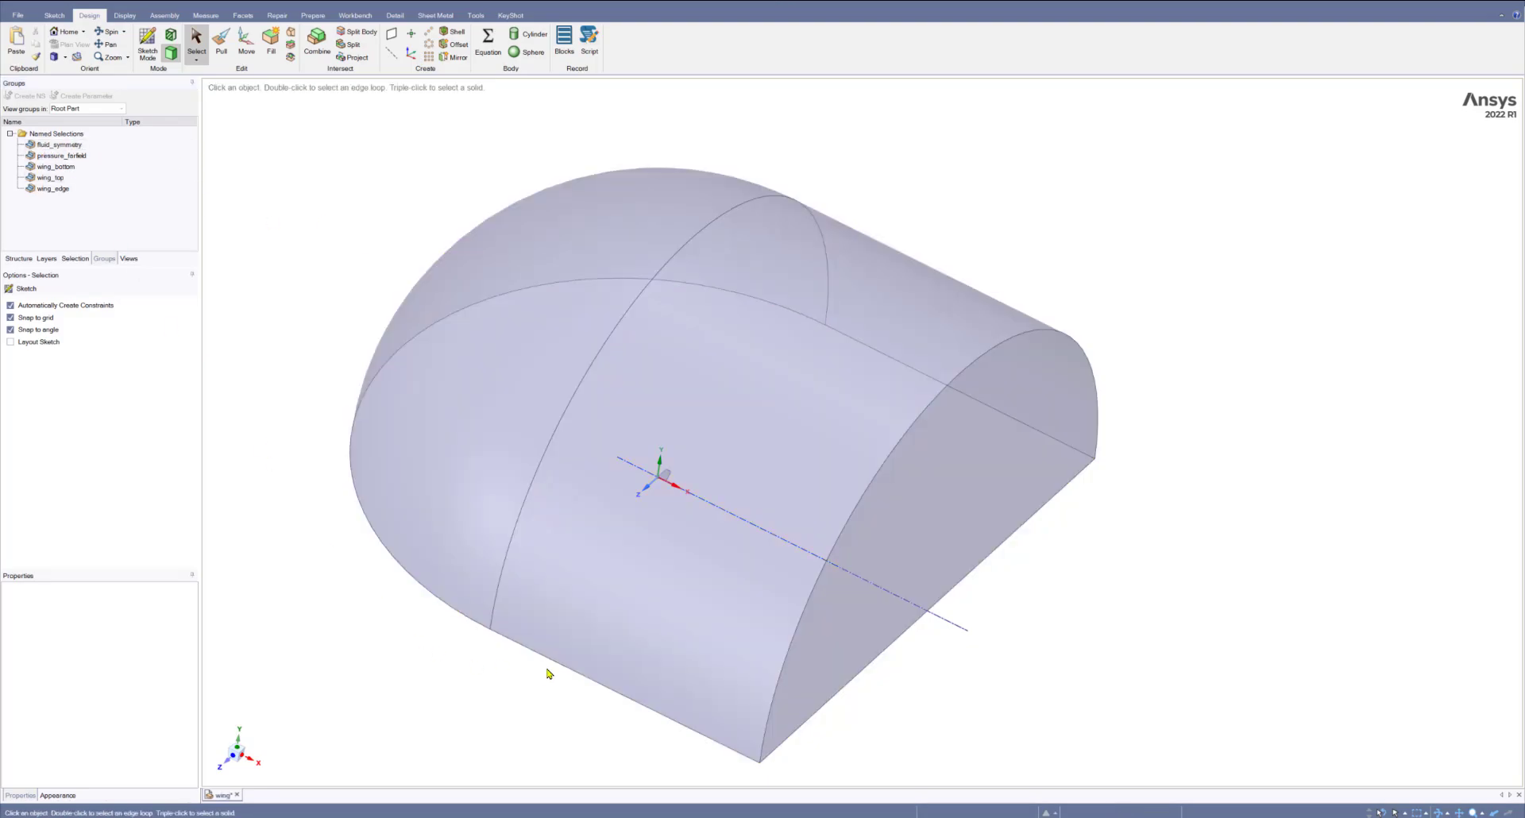
click(55, 158)
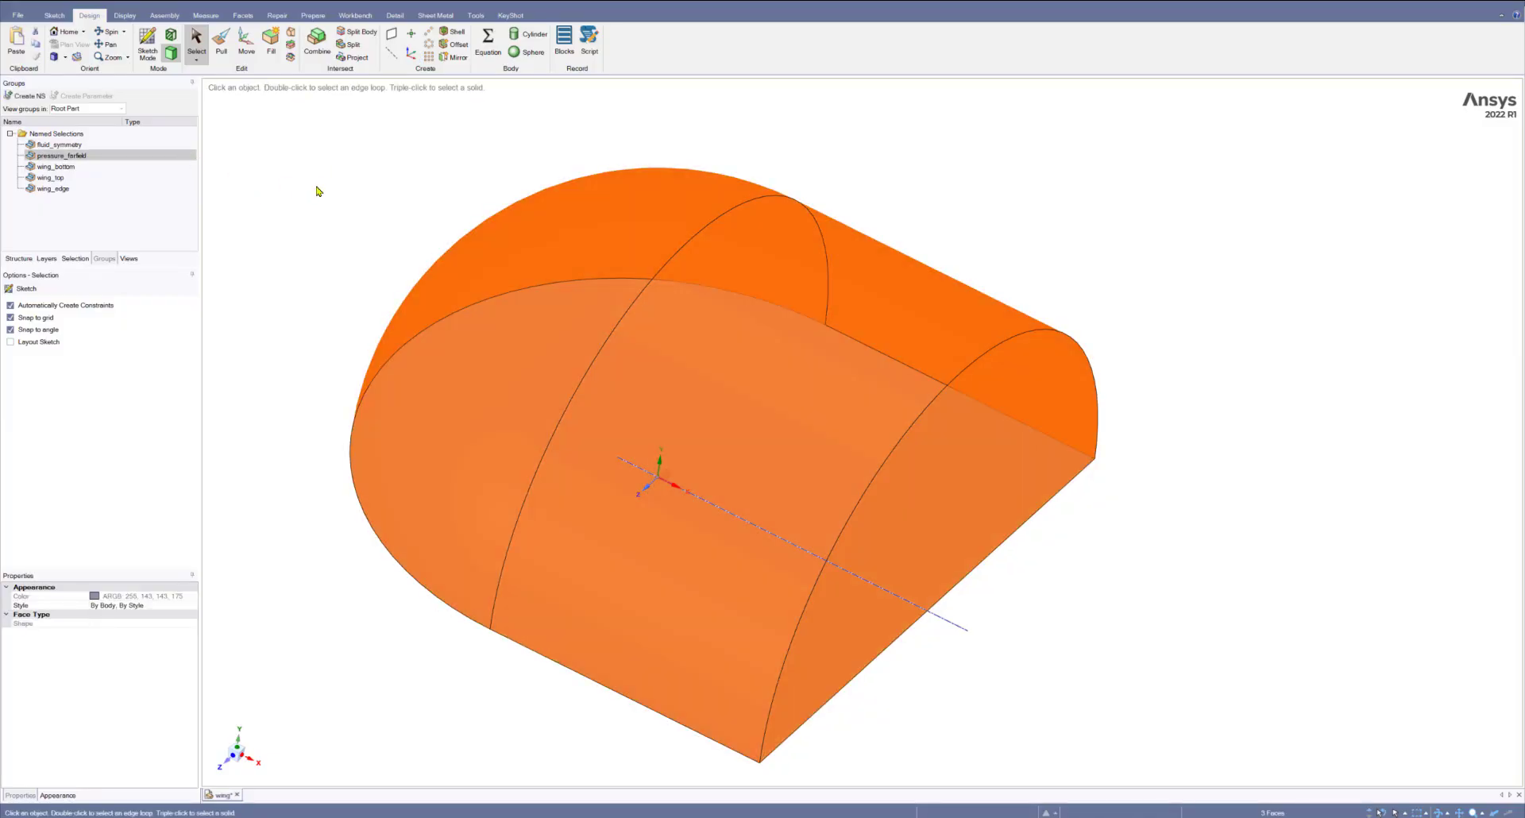
right_click(79, 157)
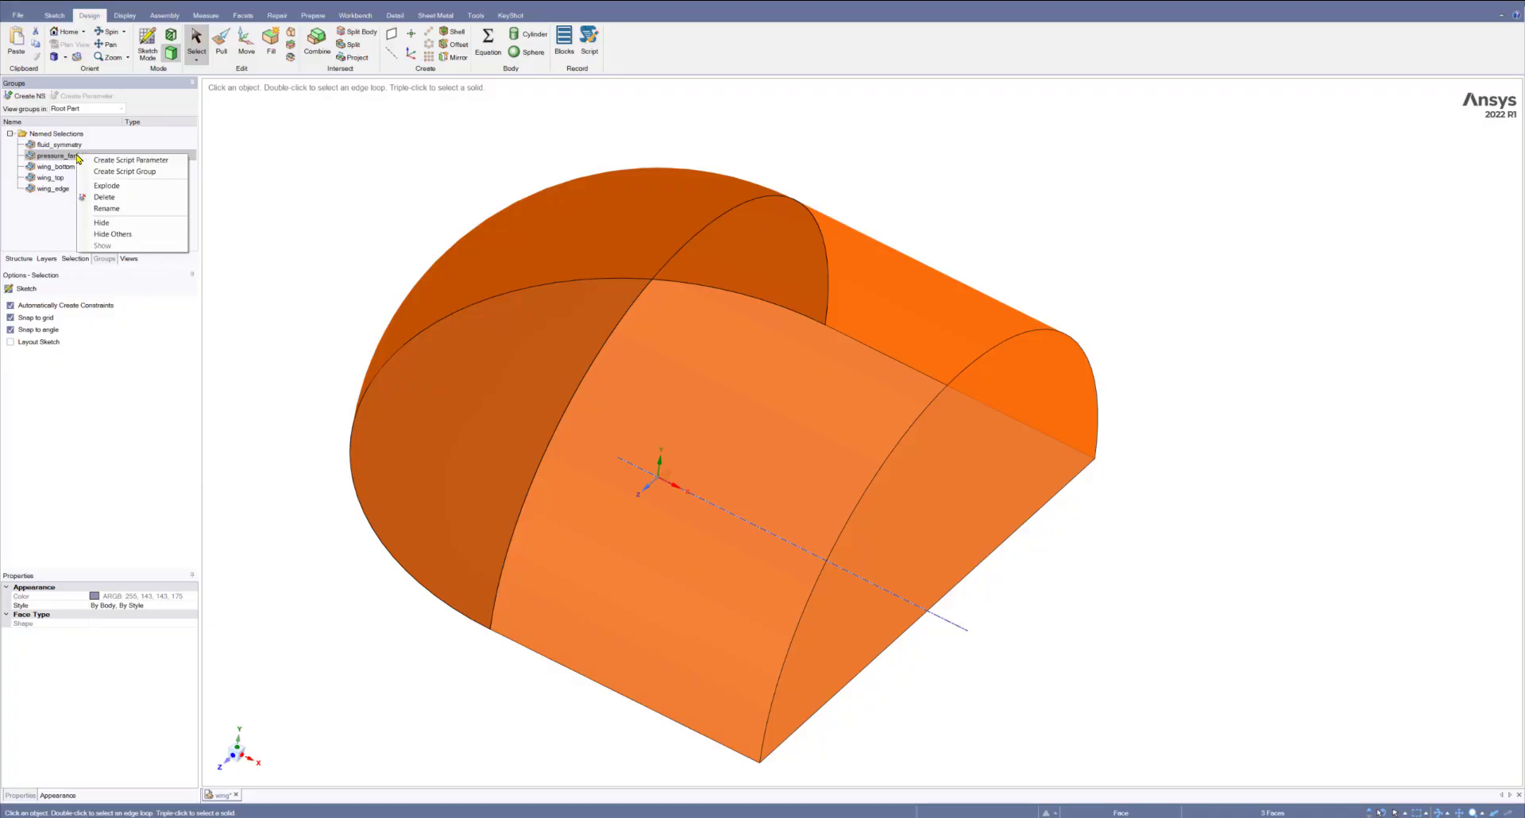
click(102, 223)
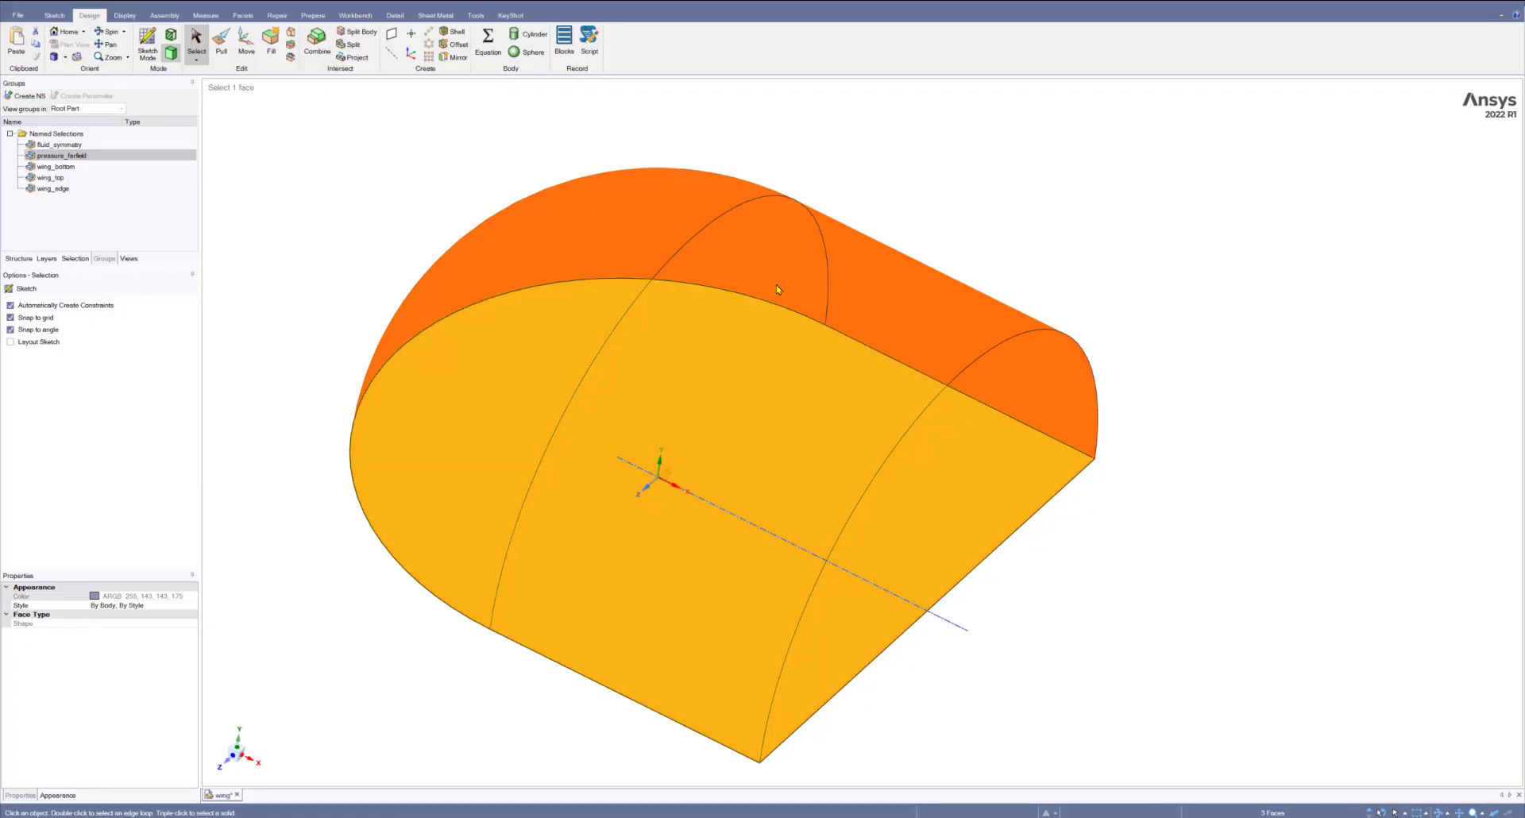
click(74, 146)
right_click(77, 145)
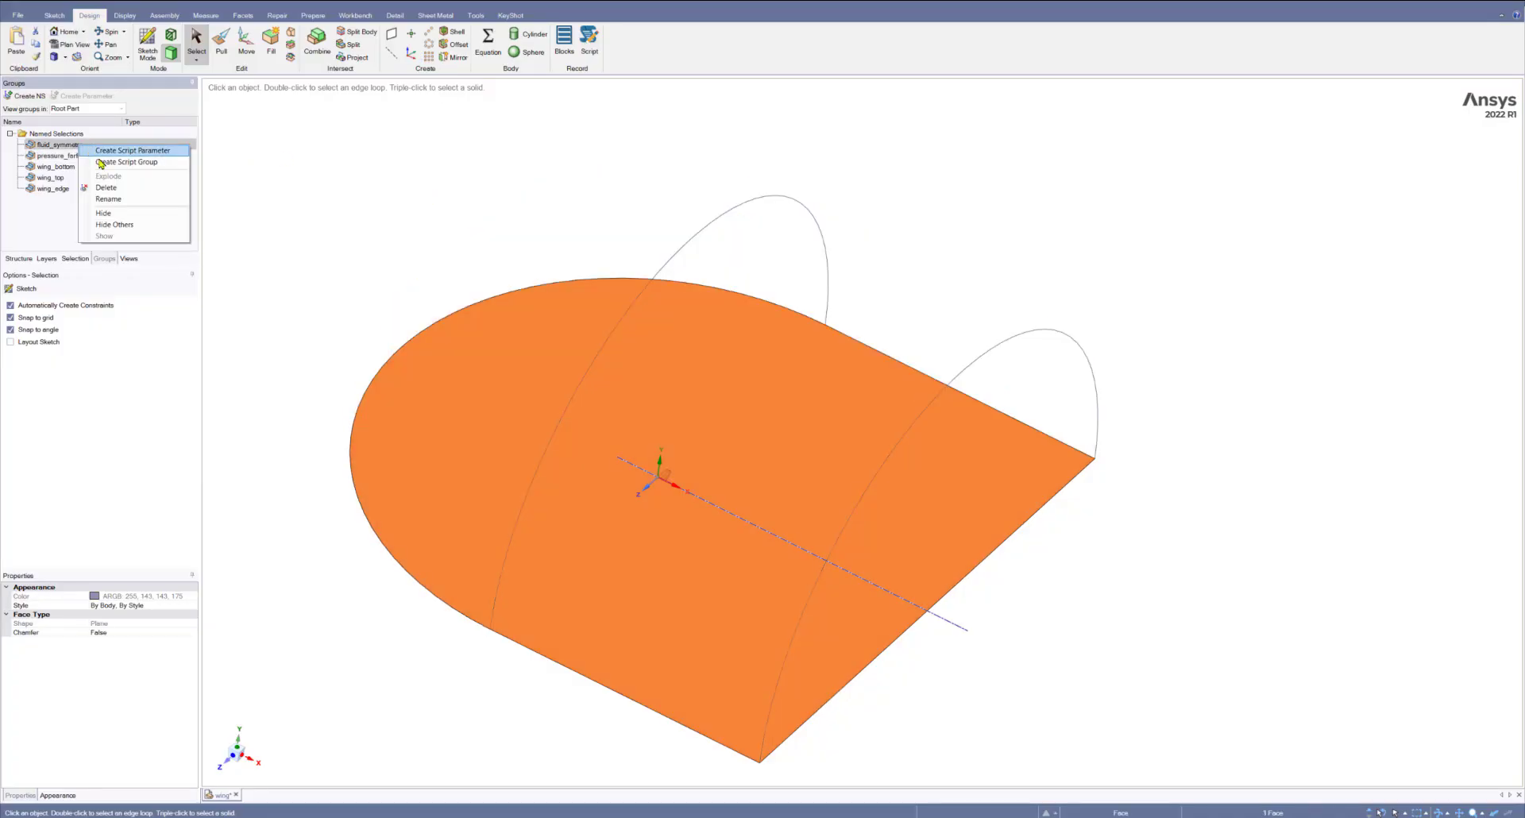
click(111, 213)
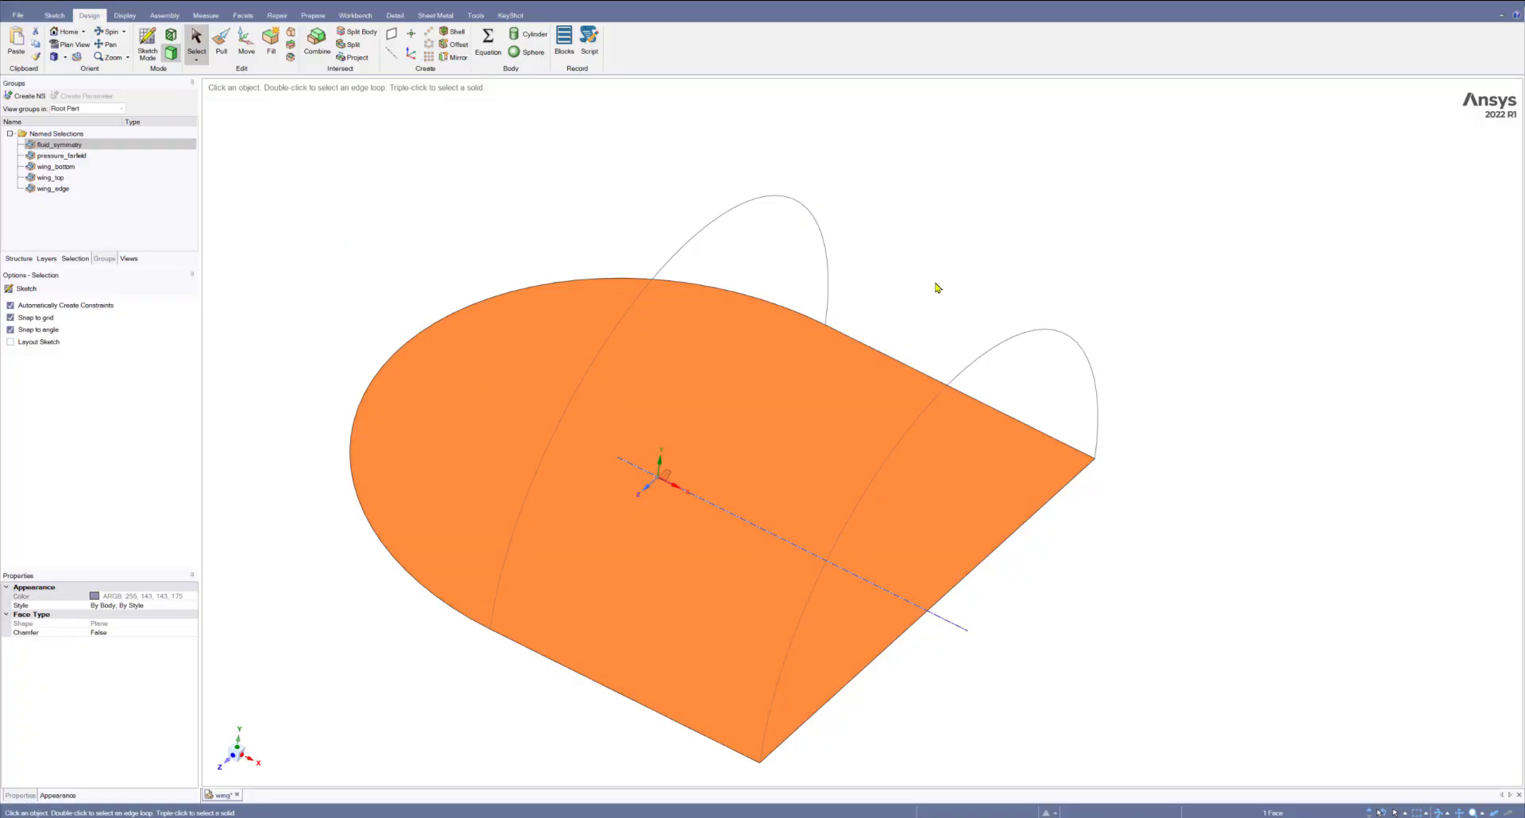
Examine the exposed wing up close, starting from the standard Bottom view and tilting it to reveal the span.
scroll(643, 506, up, 10)
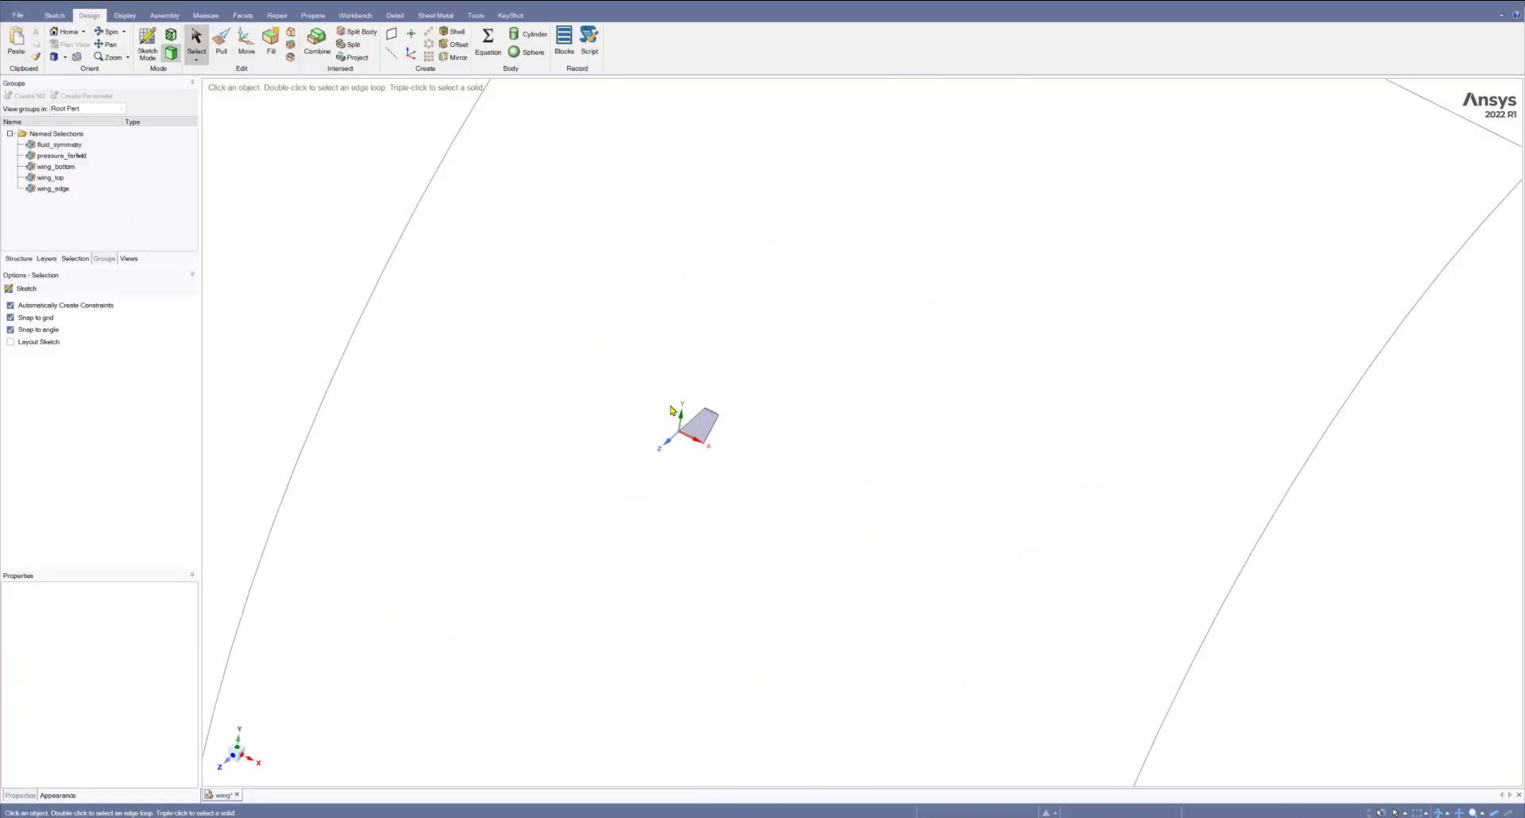
scroll(622, 412, up, 3)
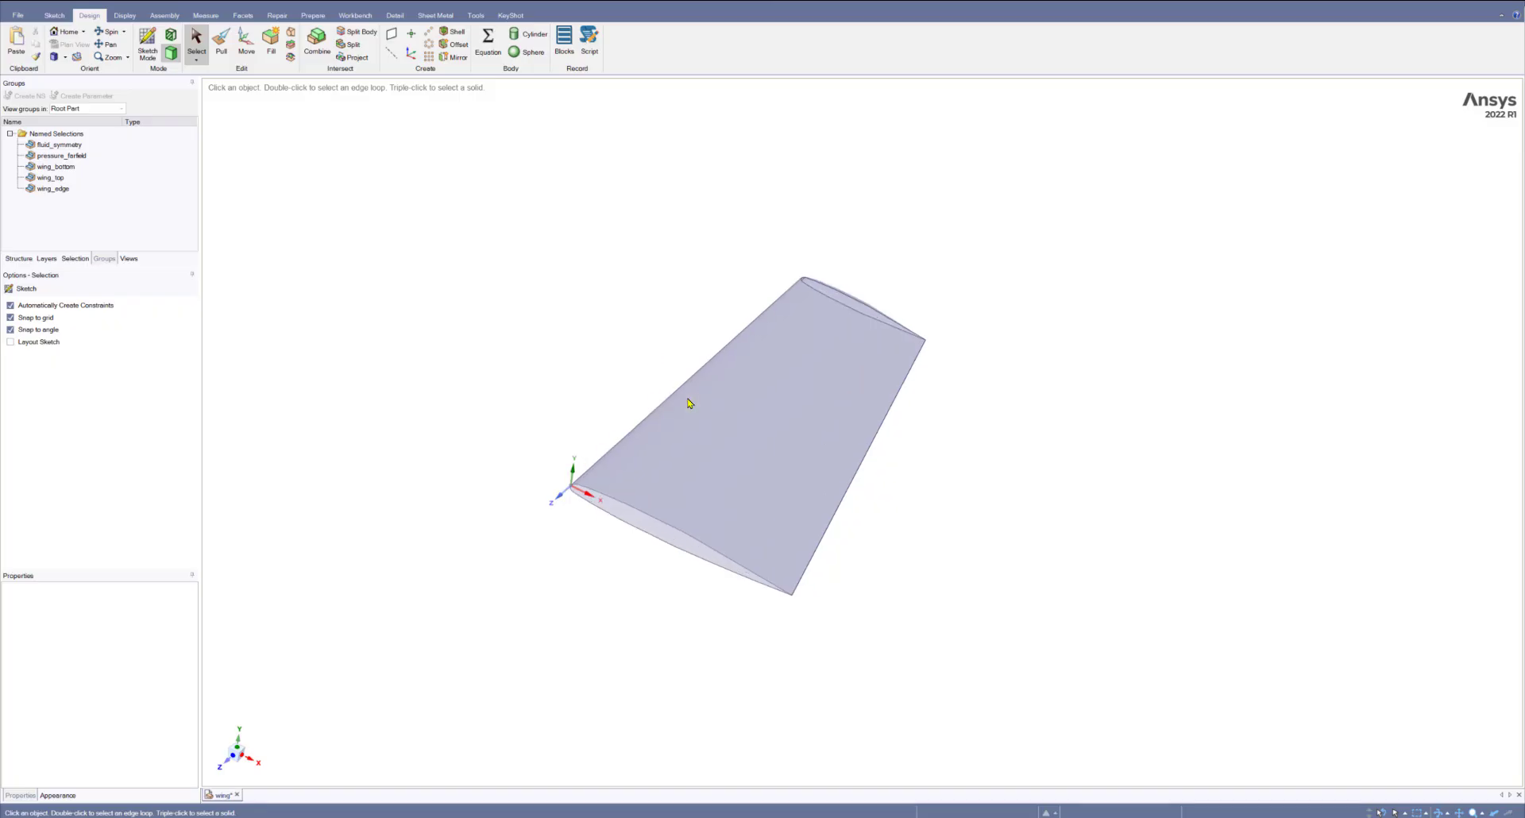
scroll(801, 381, up, 2)
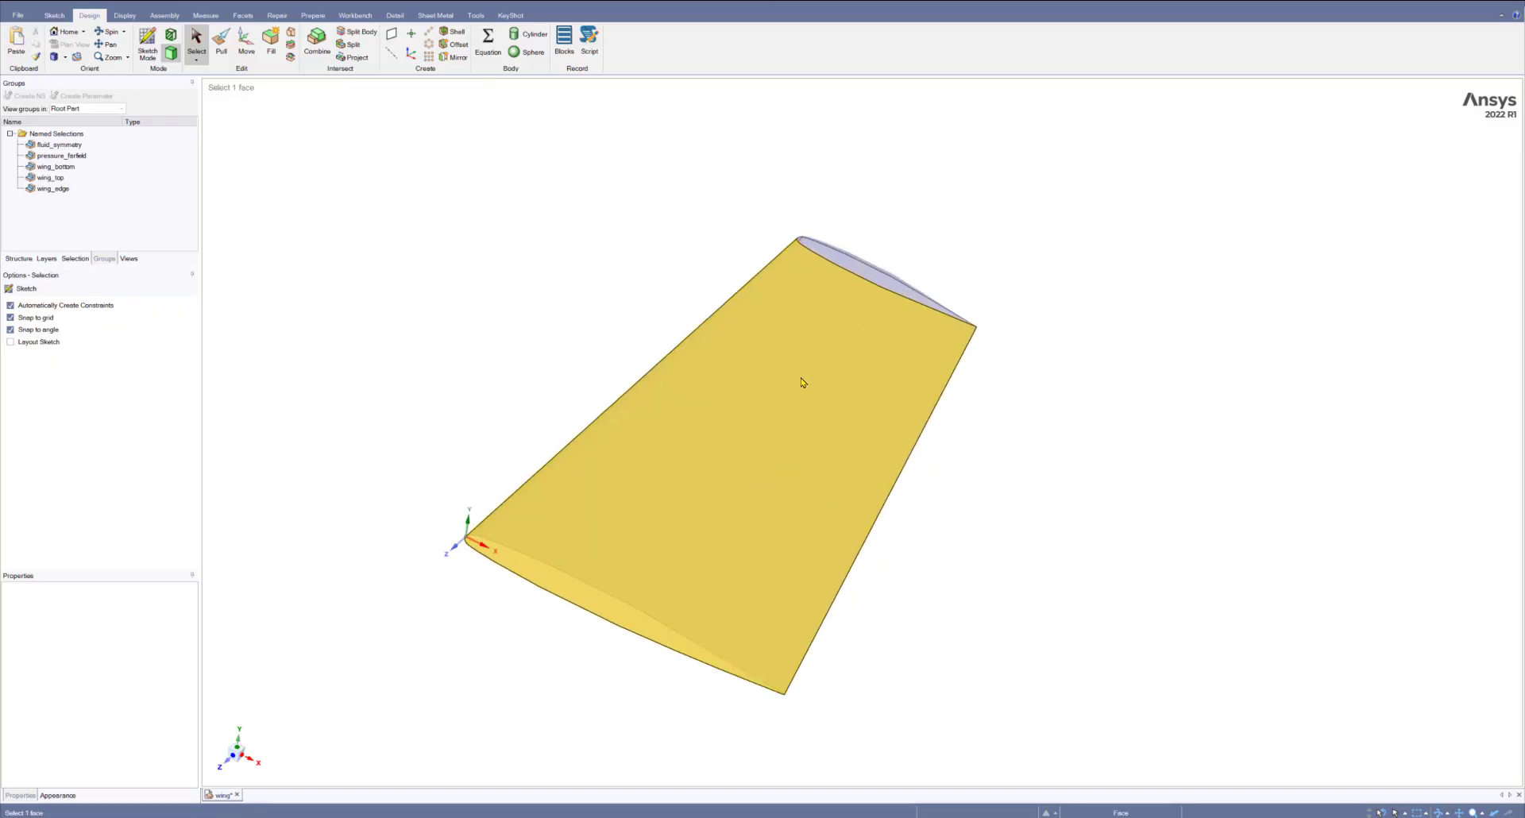
scroll(747, 364, down, 3)
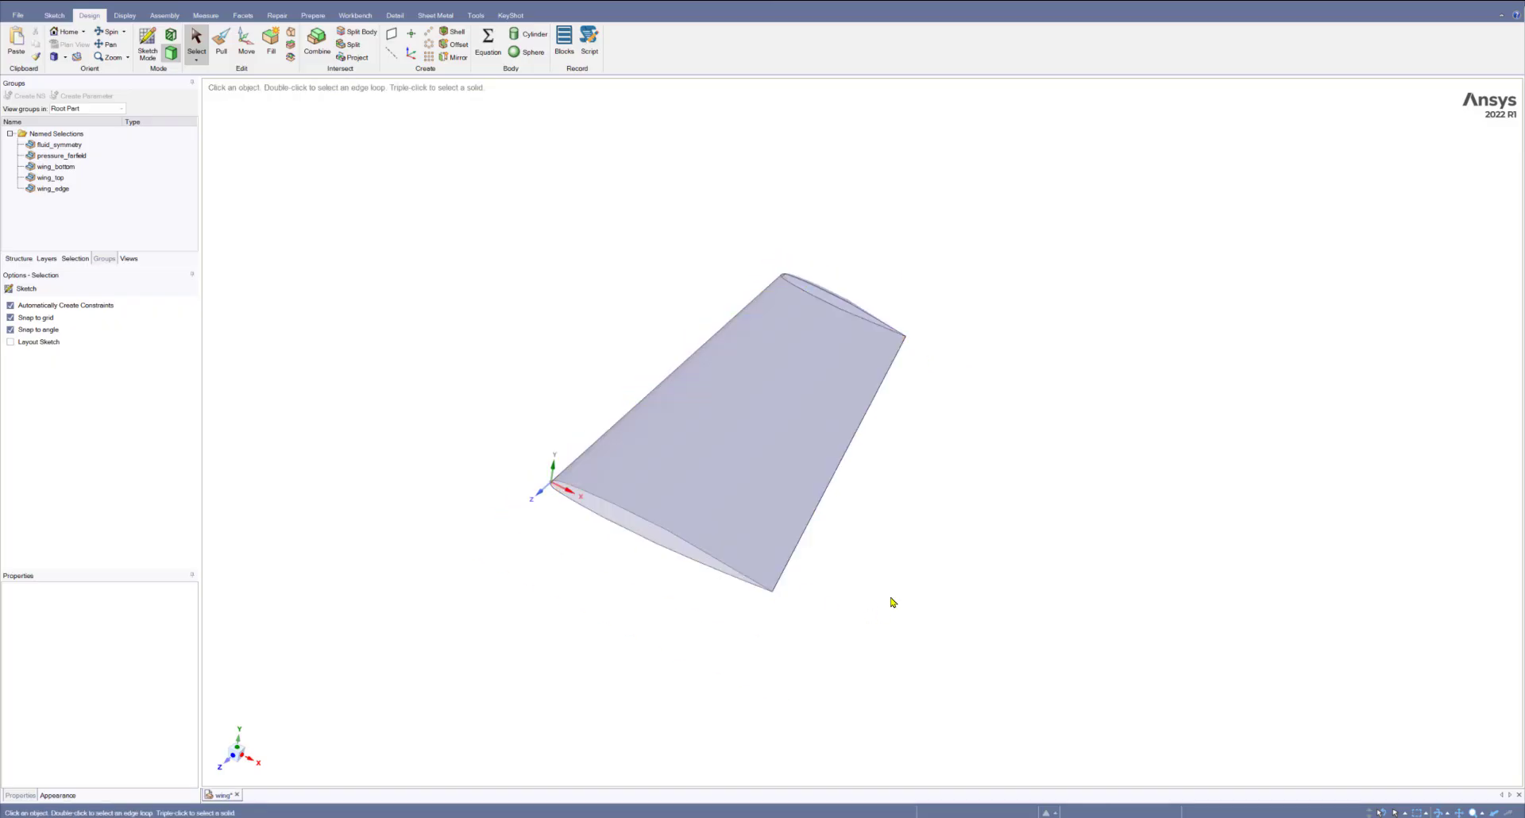
middle_drag(868, 601, 862, 617)
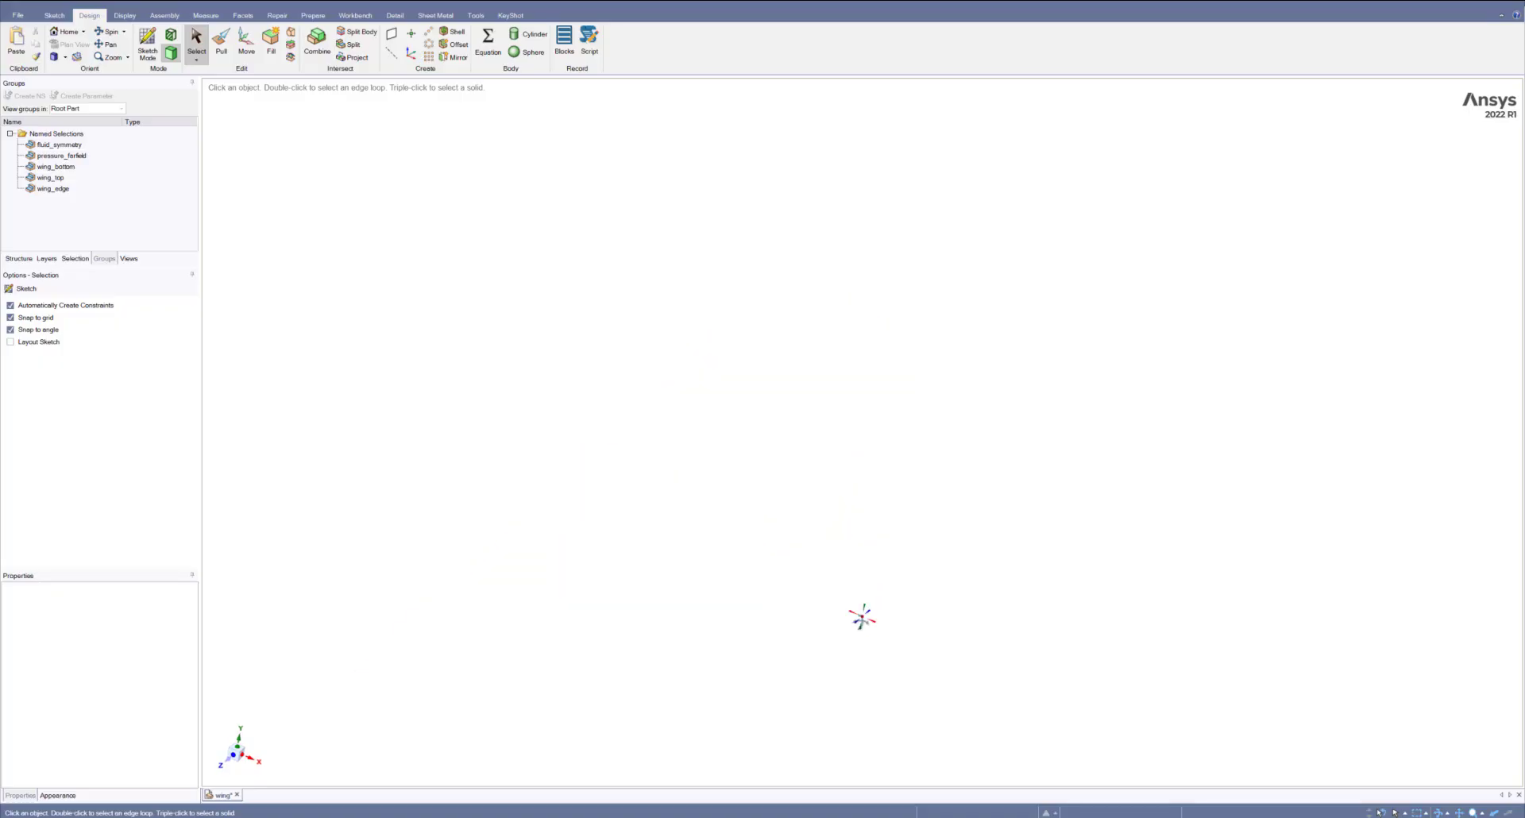
click(234, 760)
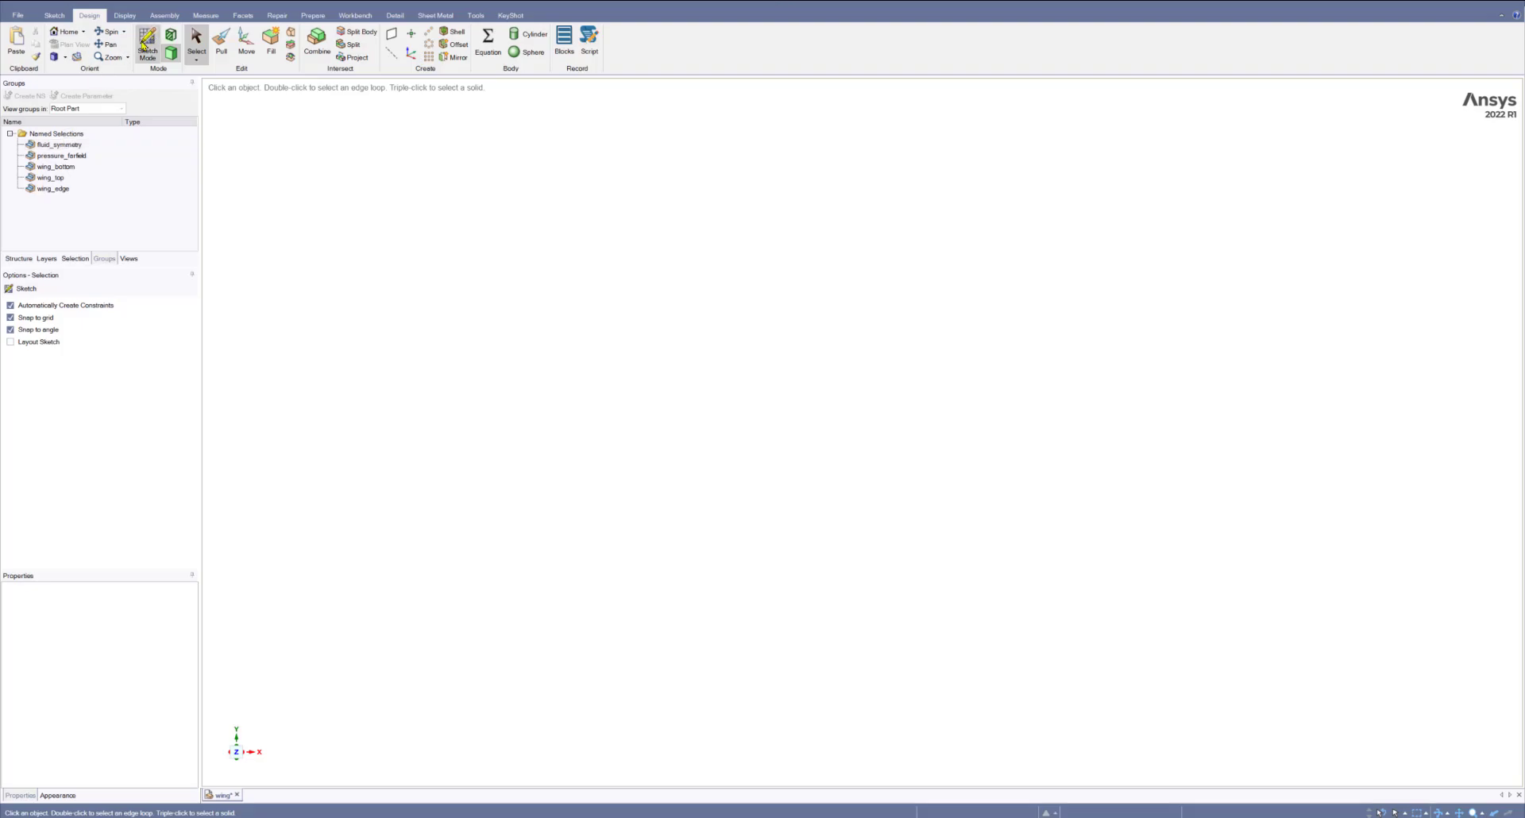
click(65, 58)
click(77, 70)
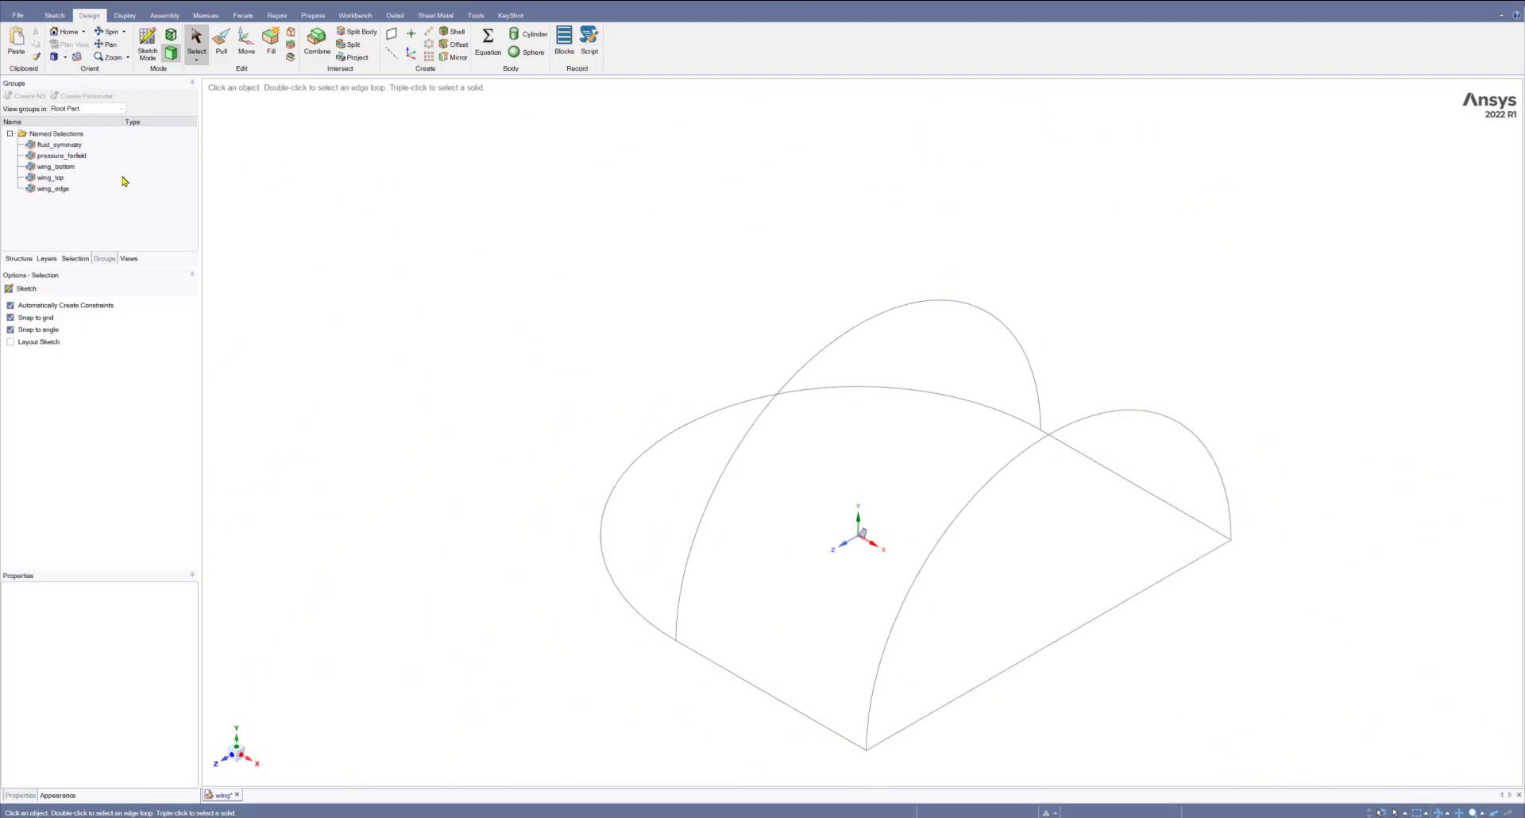
click(65, 58)
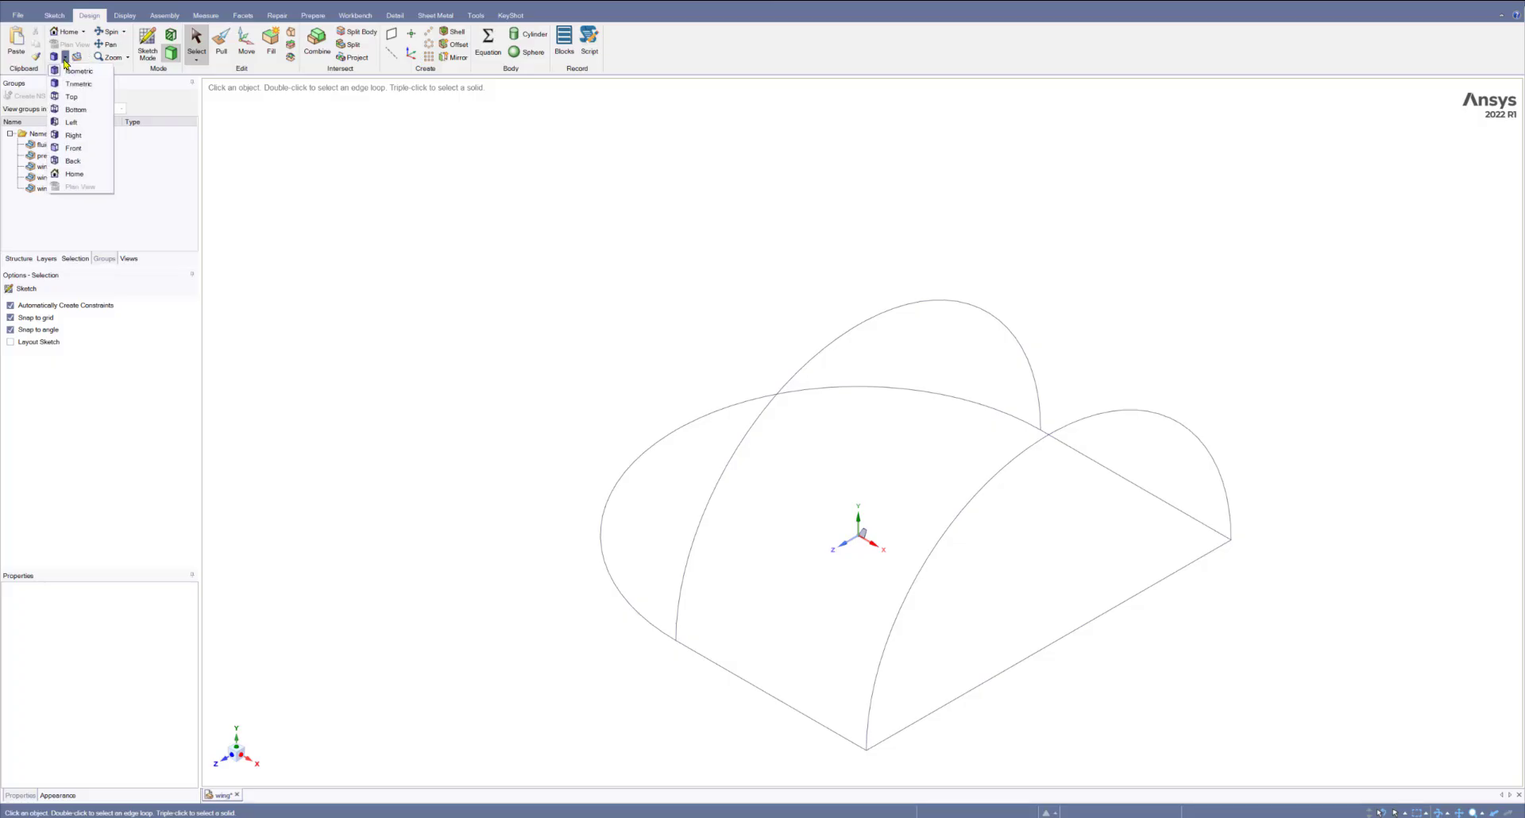
click(76, 109)
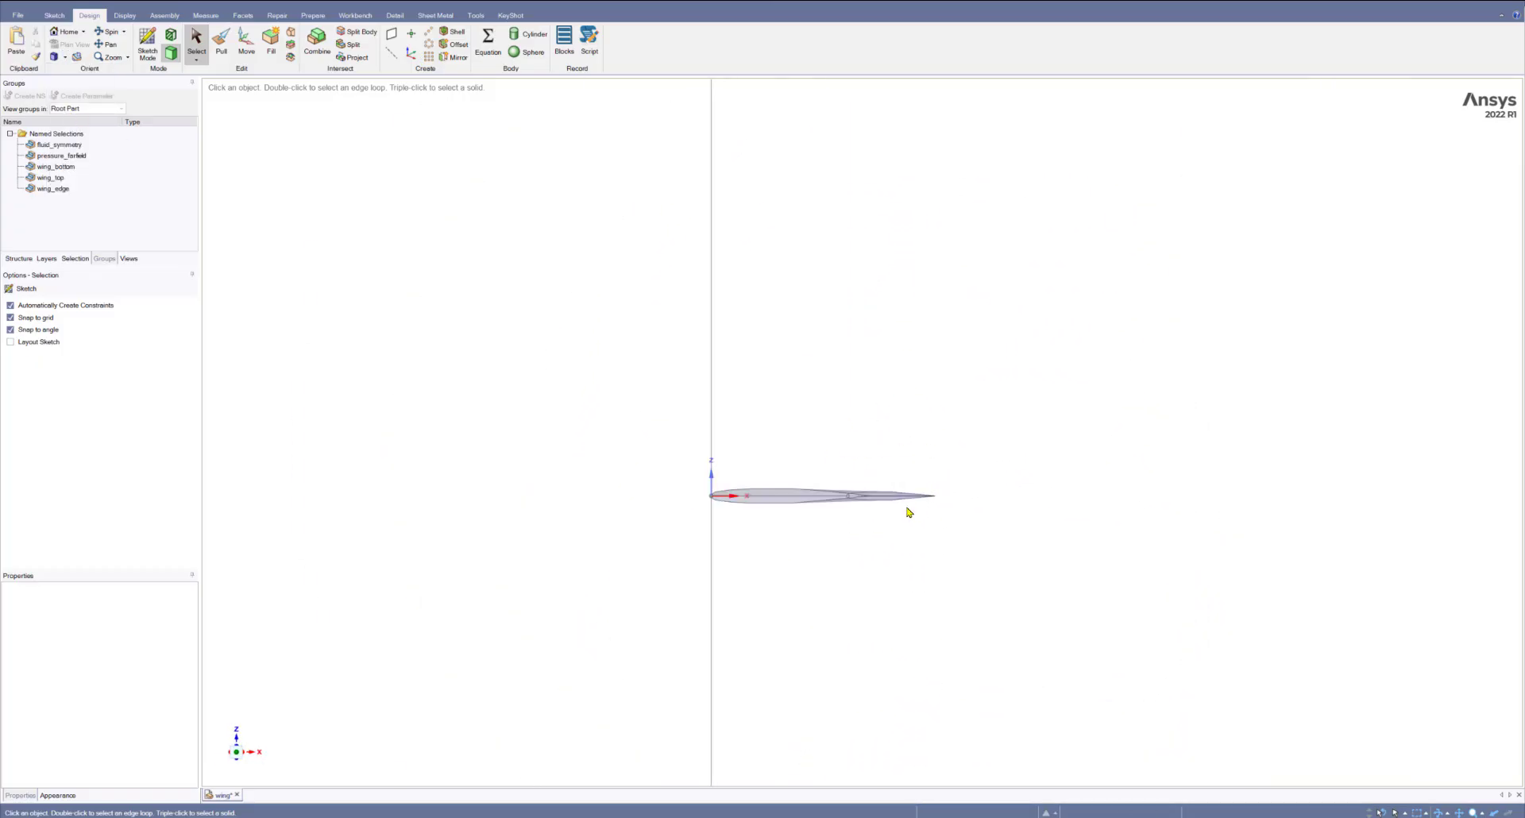
middle_drag(686, 534, 686, 571)
scroll(707, 184, up, 1)
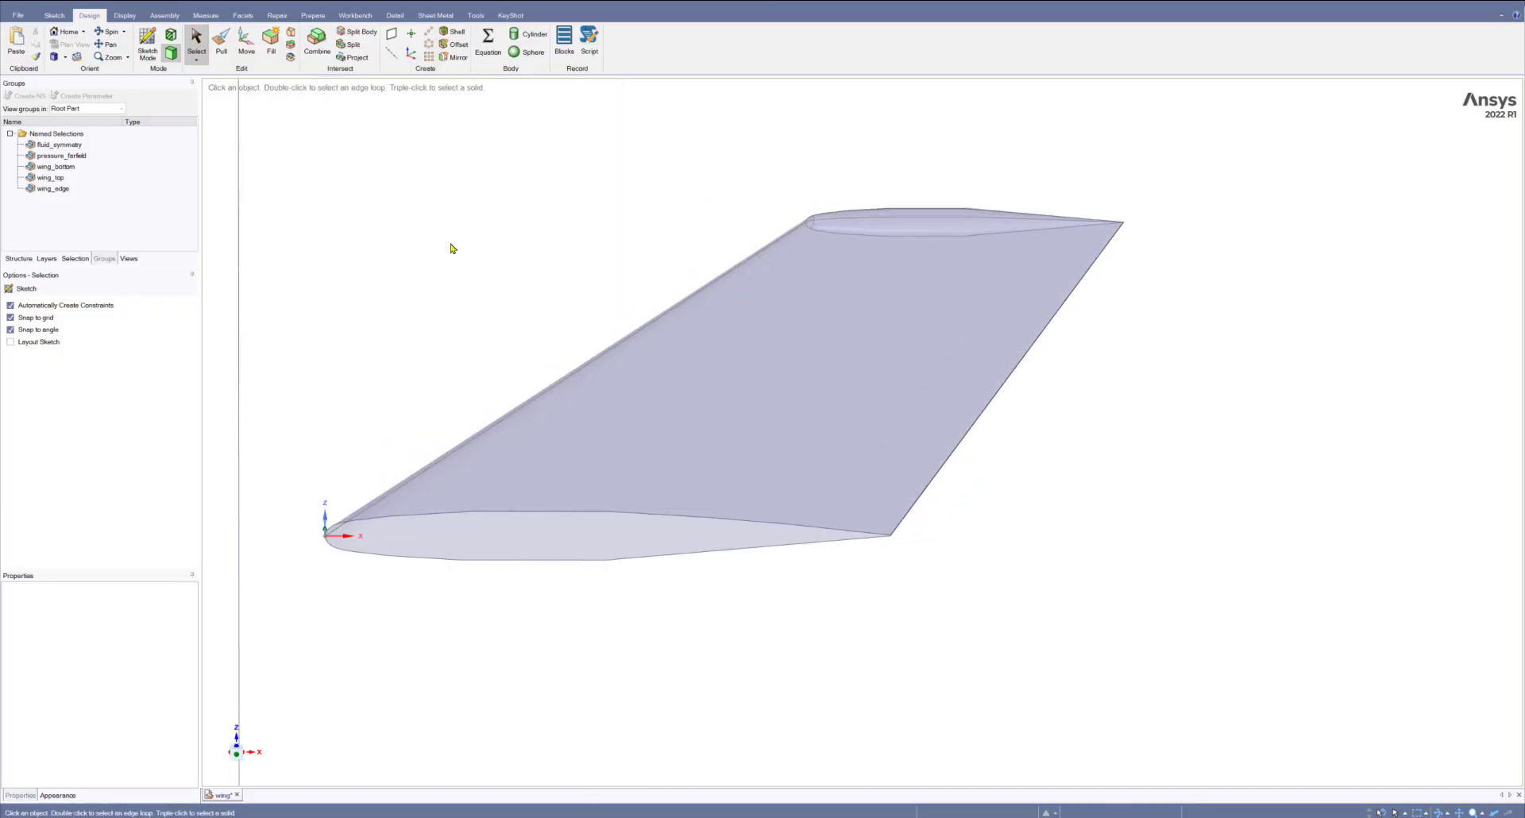
Highlight the wing_bottom, wing_top and wing_edge named selections one after another to check which wing faces each contains.
click(45, 168)
click(46, 167)
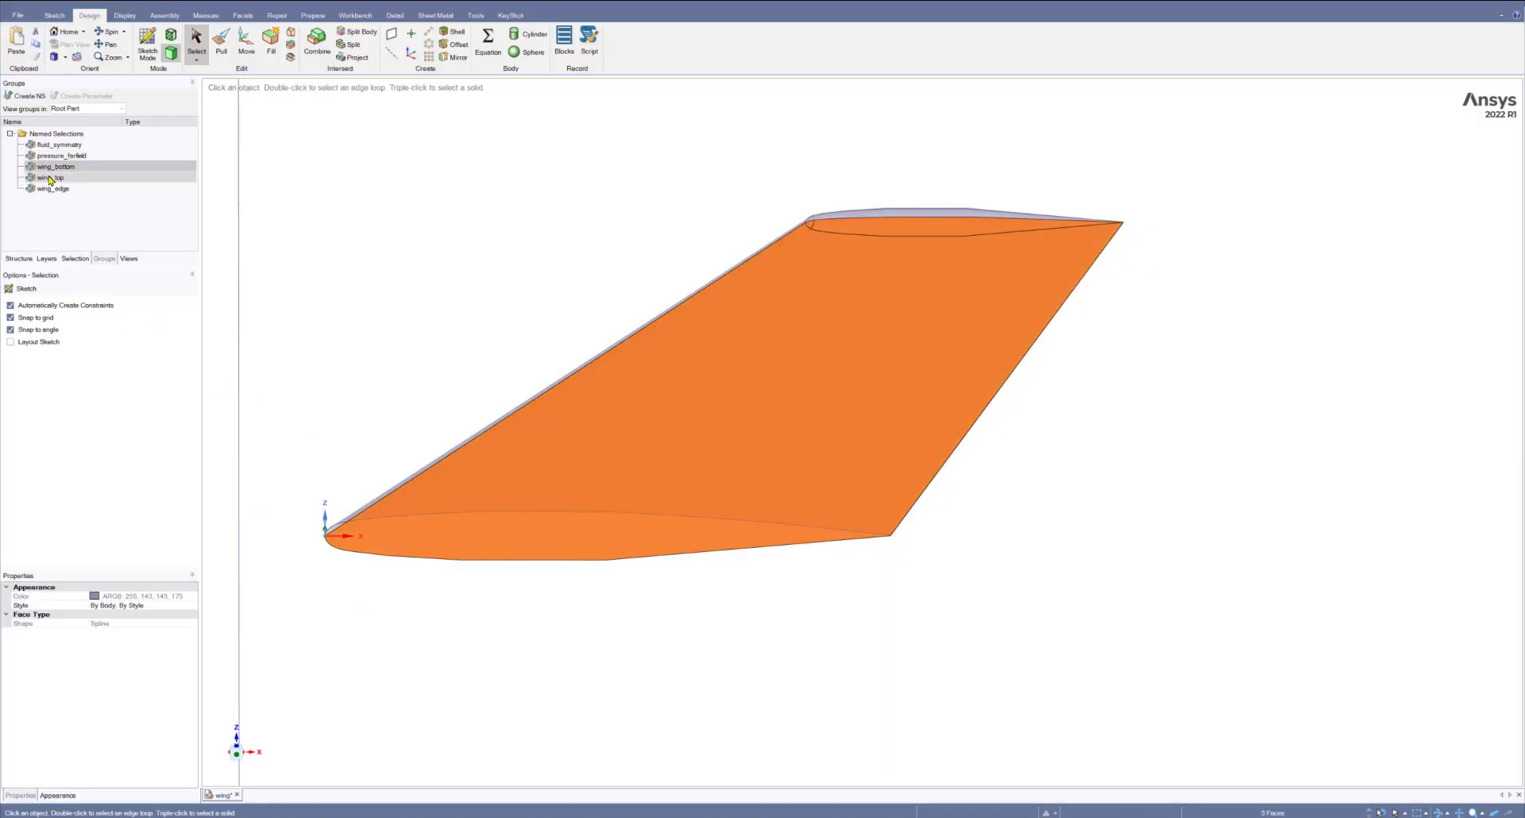
click(51, 177)
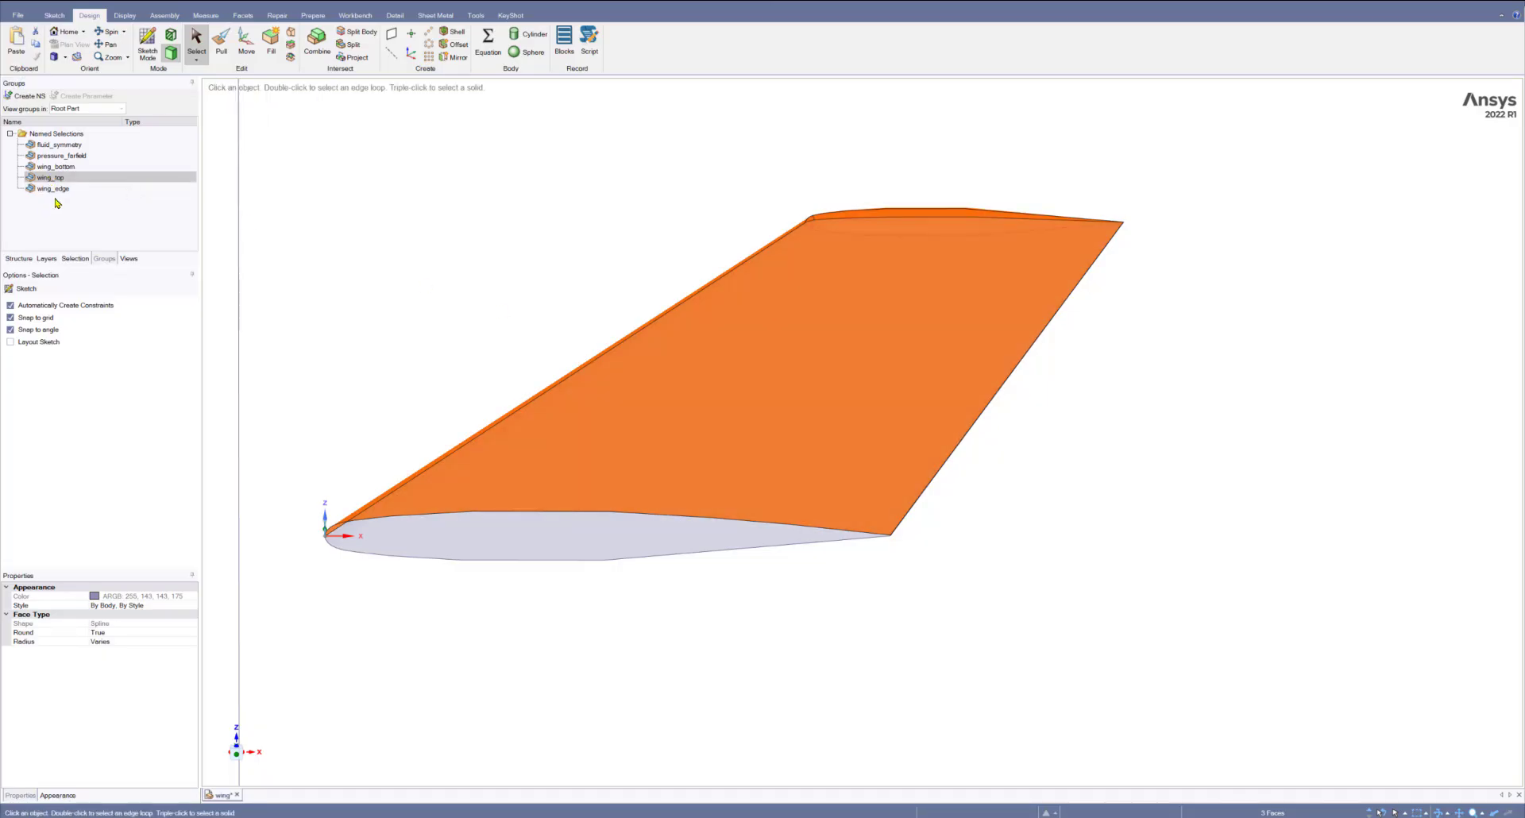
click(46, 190)
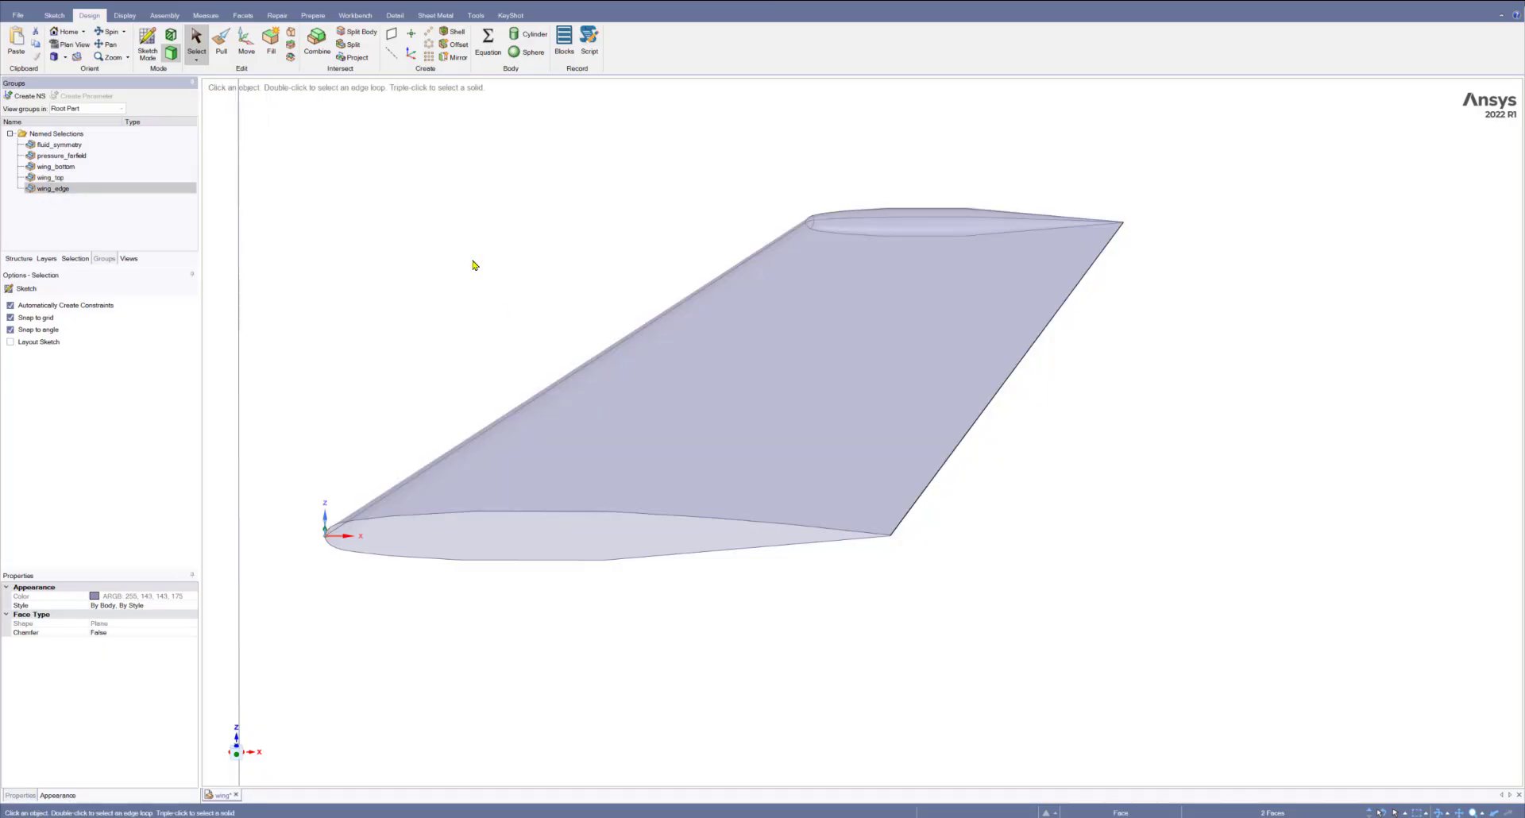
click(1102, 261)
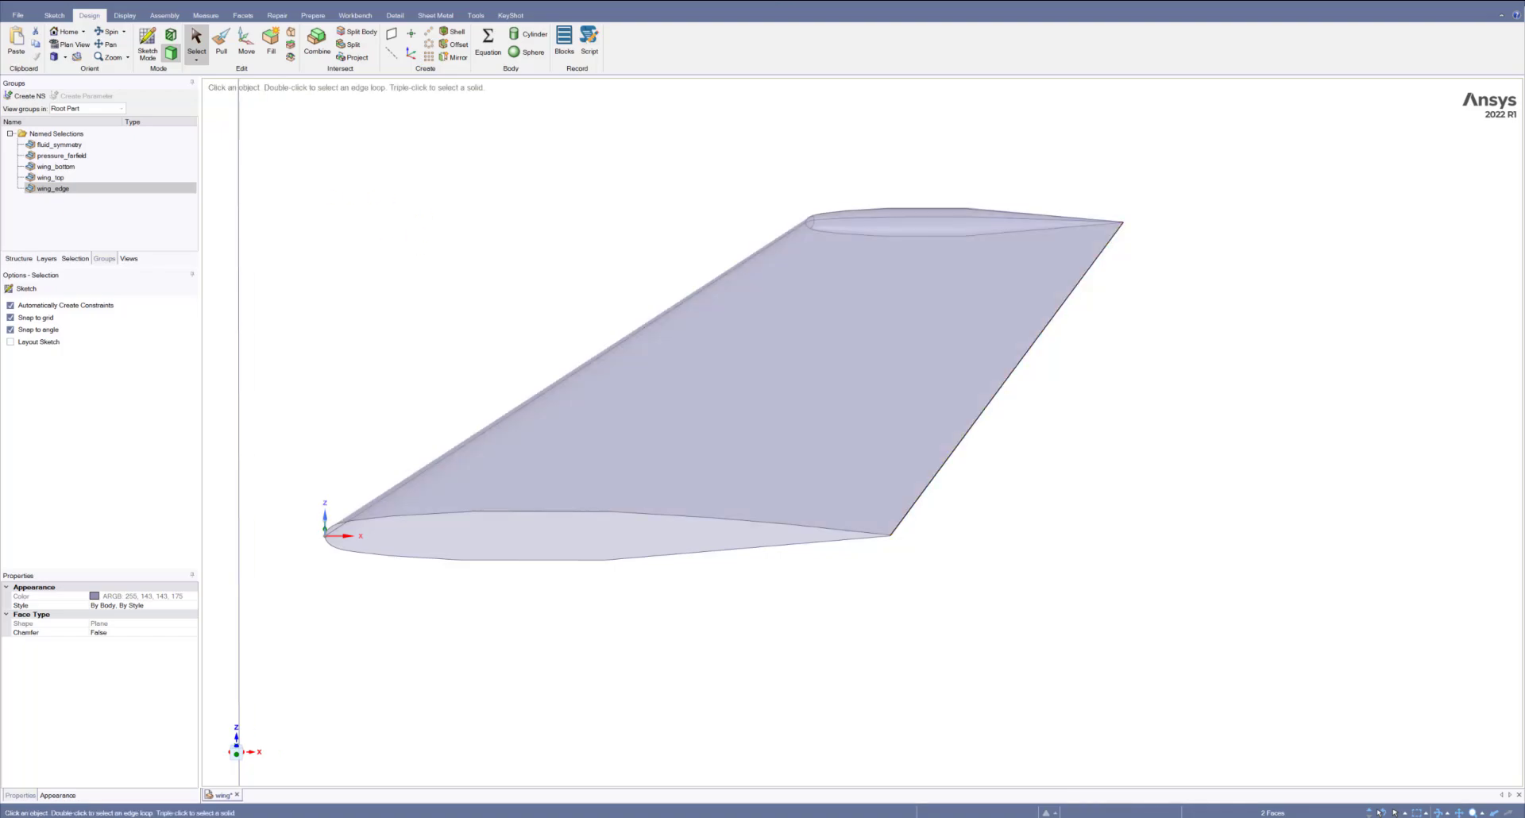
Turn on the visibility of the boi body and inspect its extent around the wing.
click(17, 259)
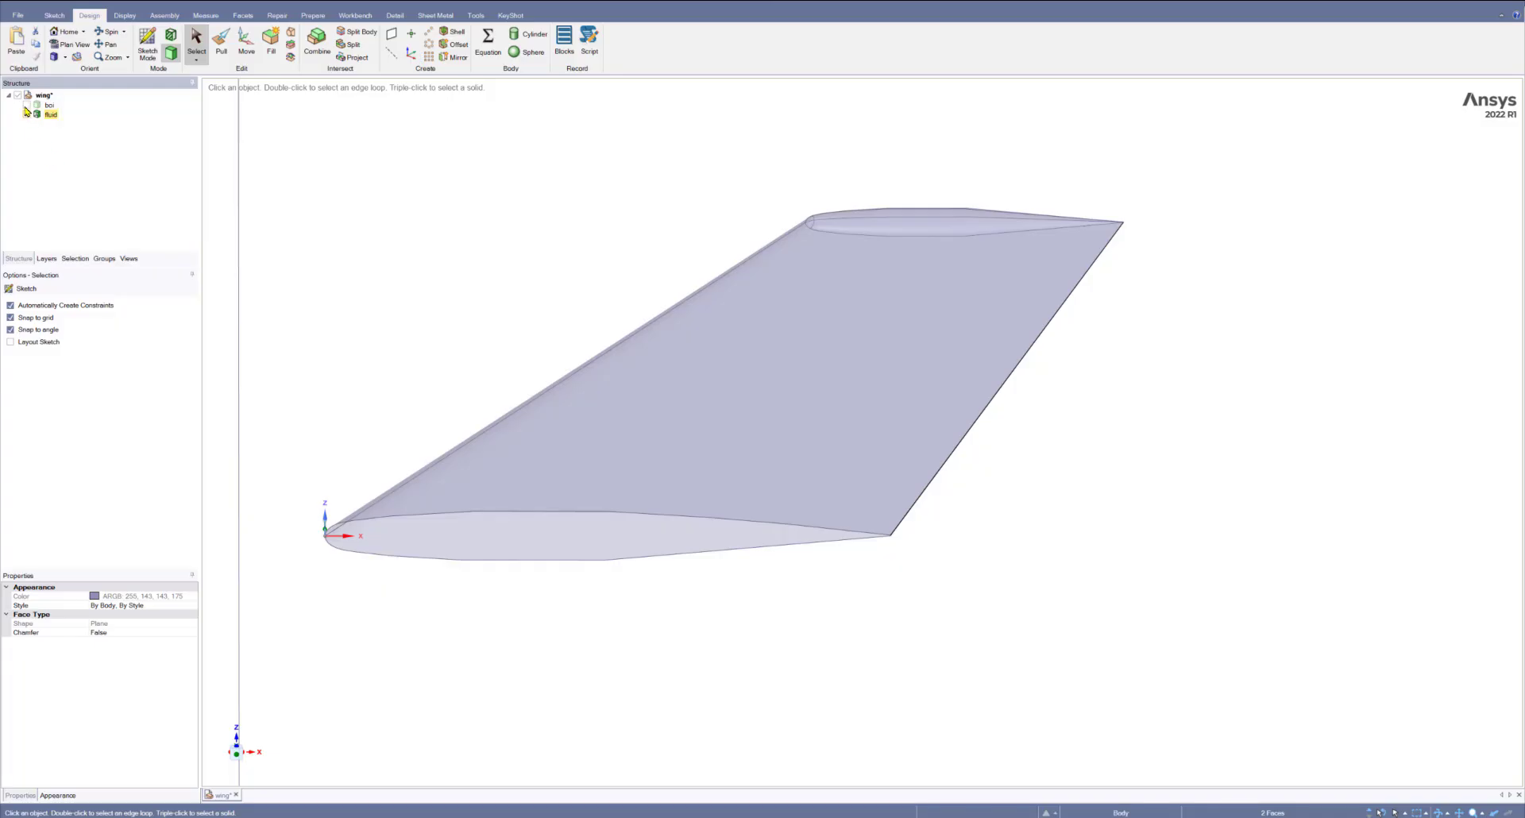
click(27, 105)
click(27, 106)
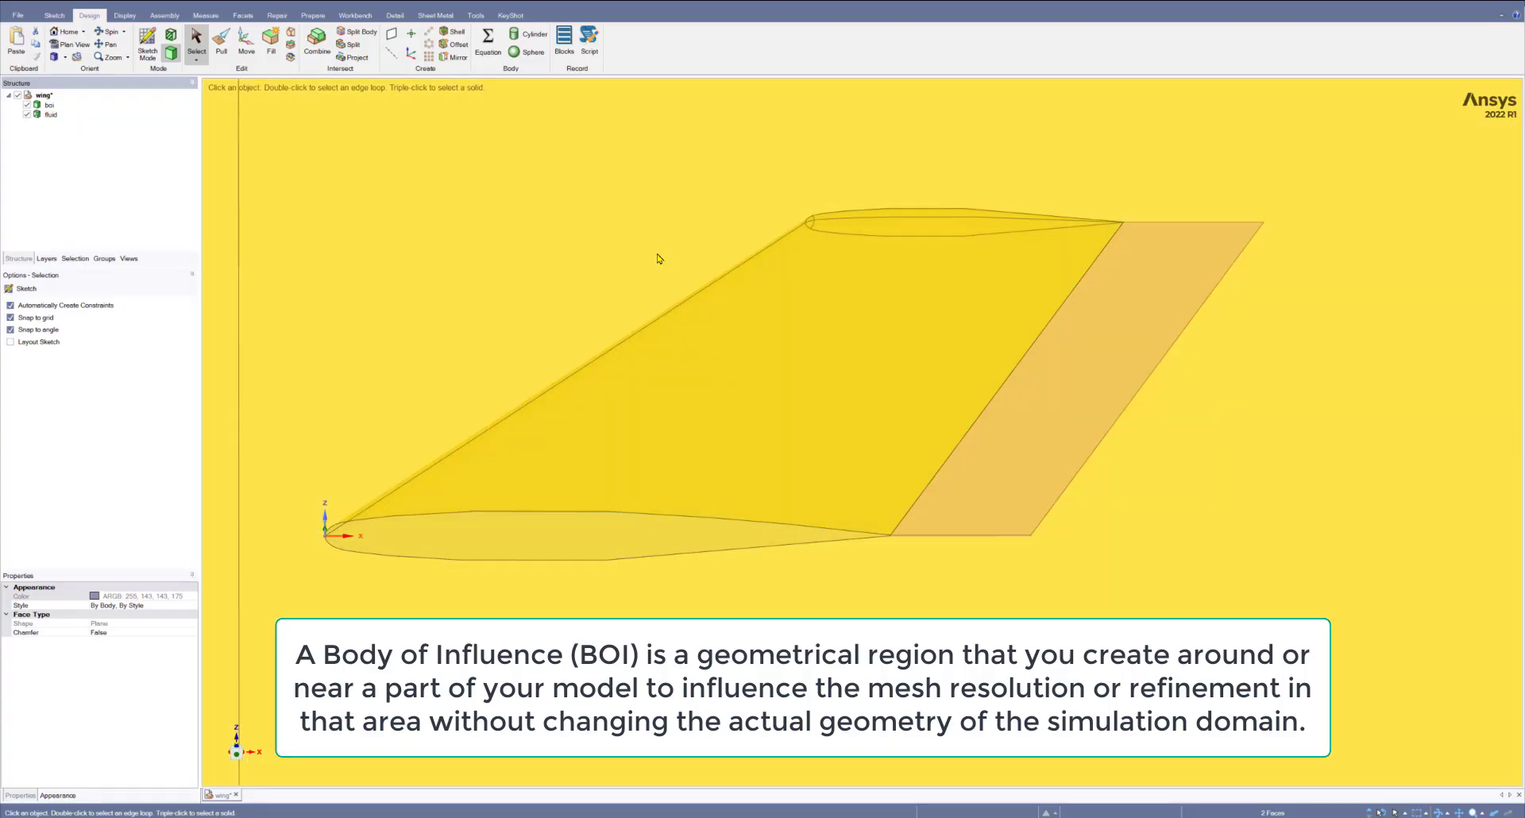
scroll(1140, 364, down, 2)
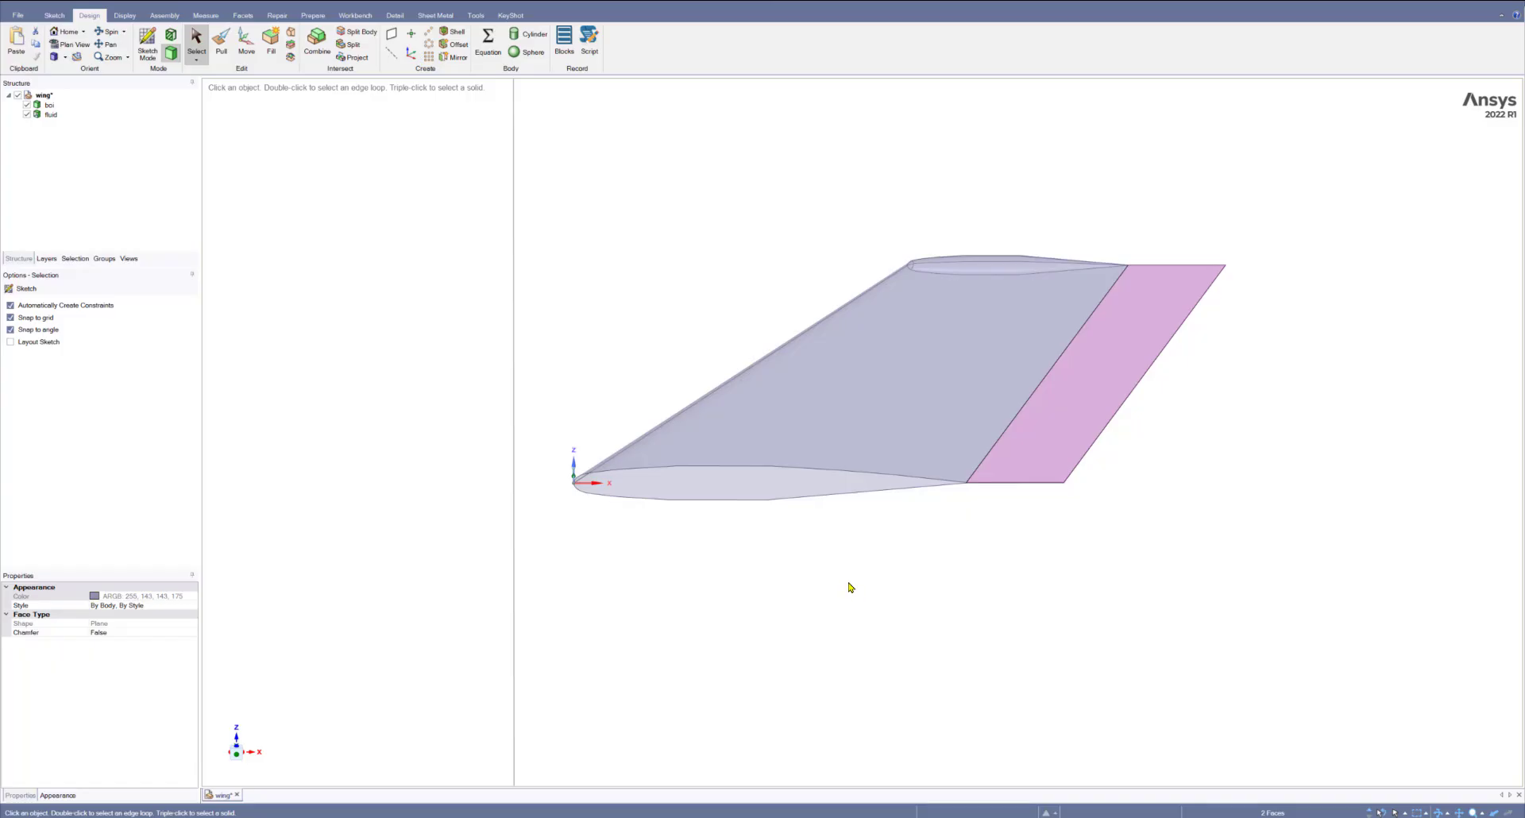
scroll(845, 554, down, 3)
scroll(704, 356, down, 3)
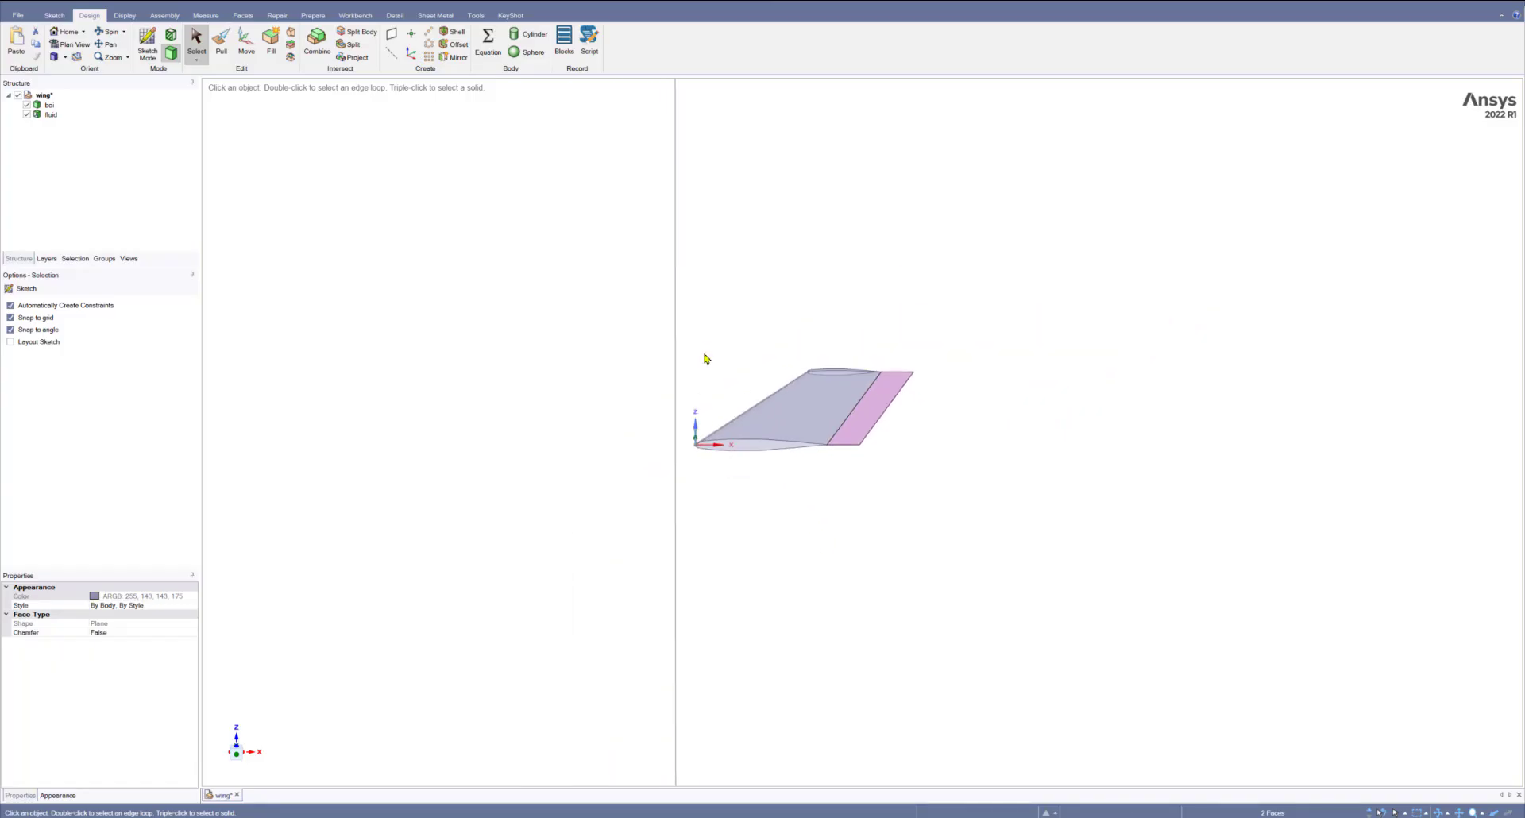
scroll(457, 270, down, 3)
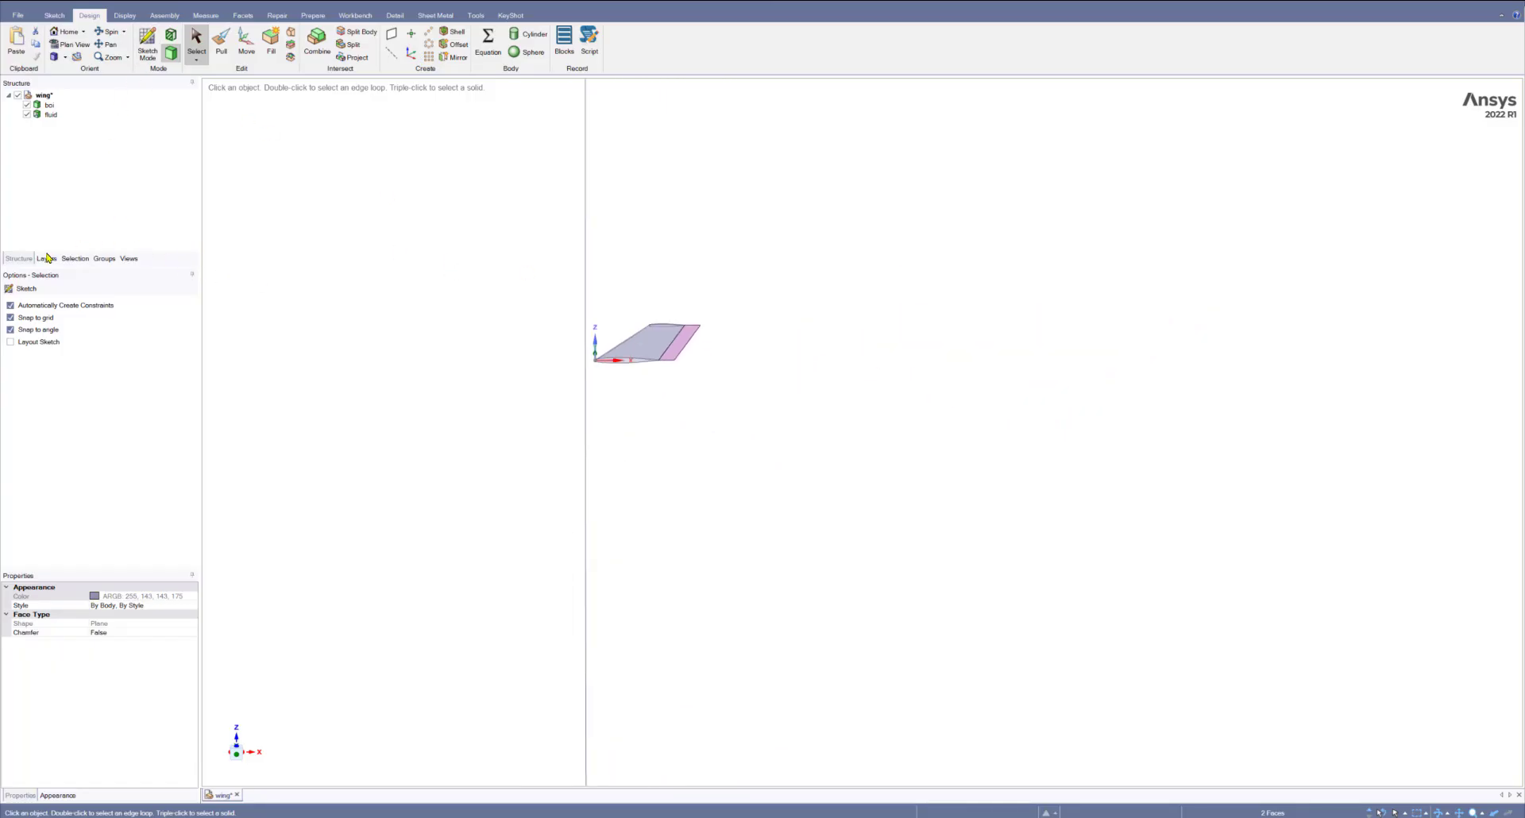
Select all five named selections, from fluid_symmetry to wing_edge, and show their faces again.
click(103, 259)
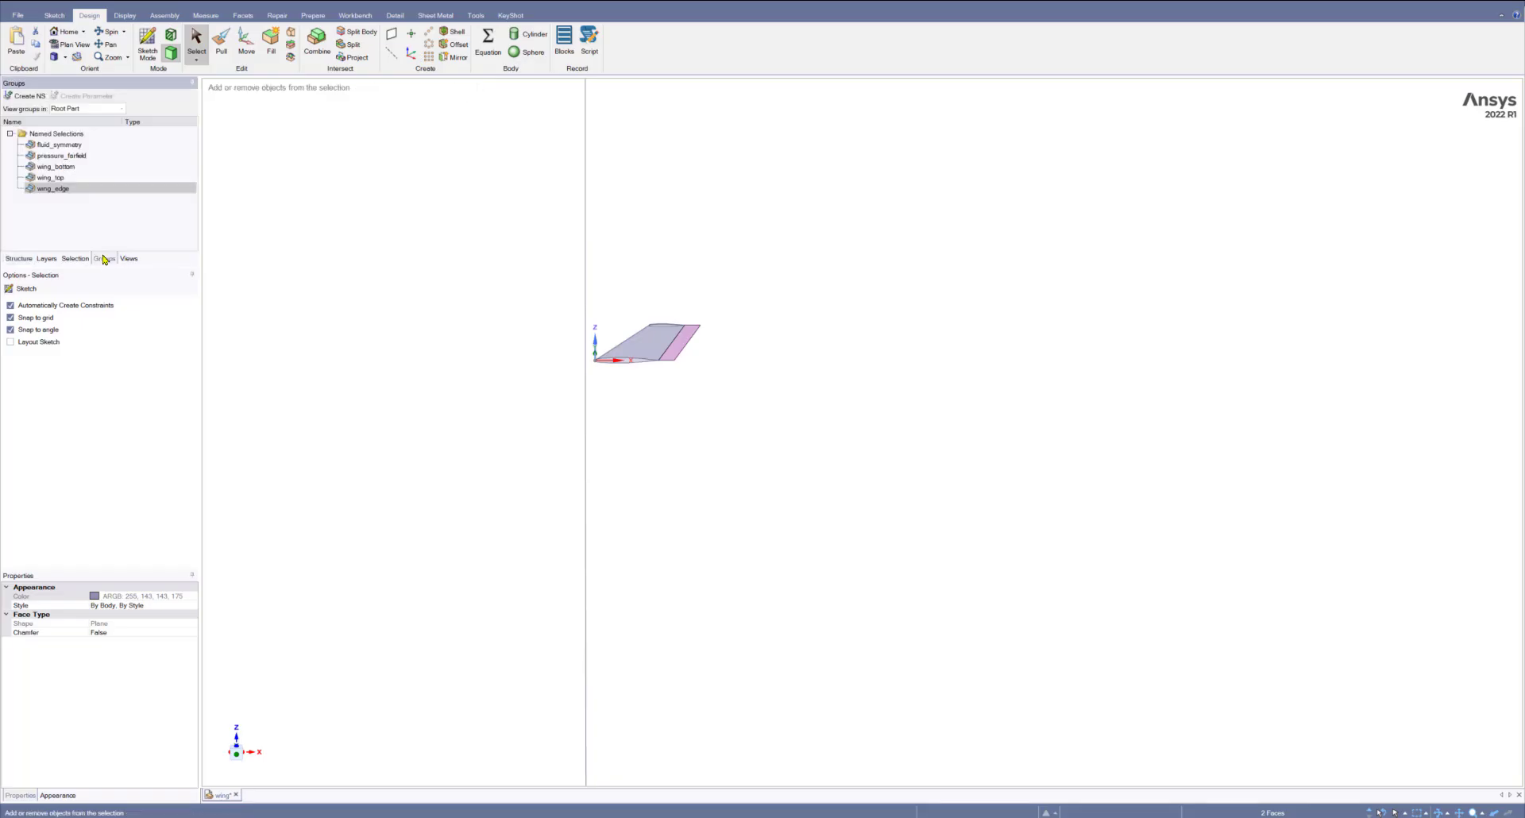
shift+click(59, 146)
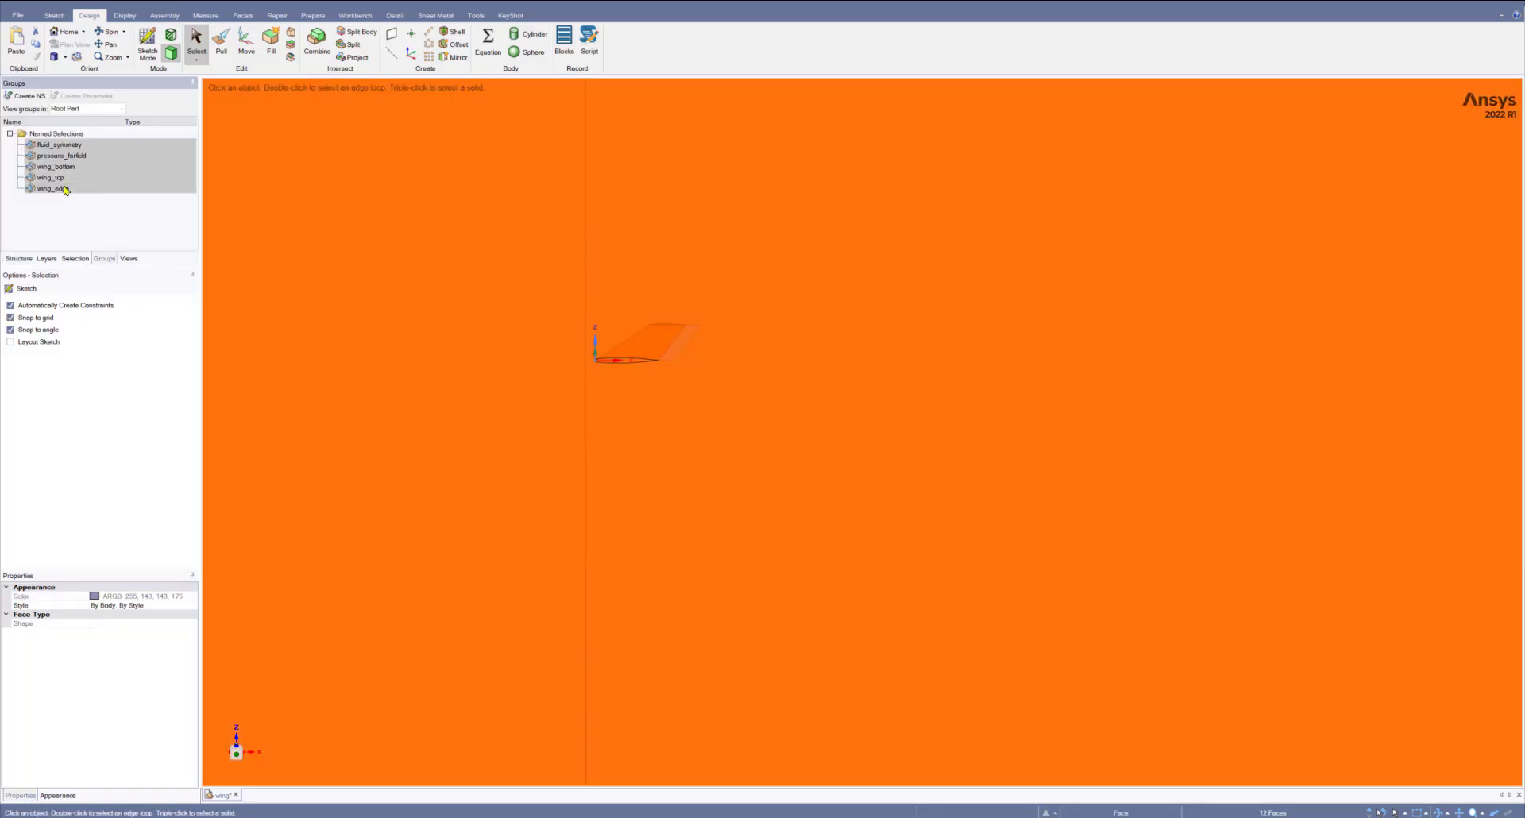
right_click(64, 188)
click(92, 290)
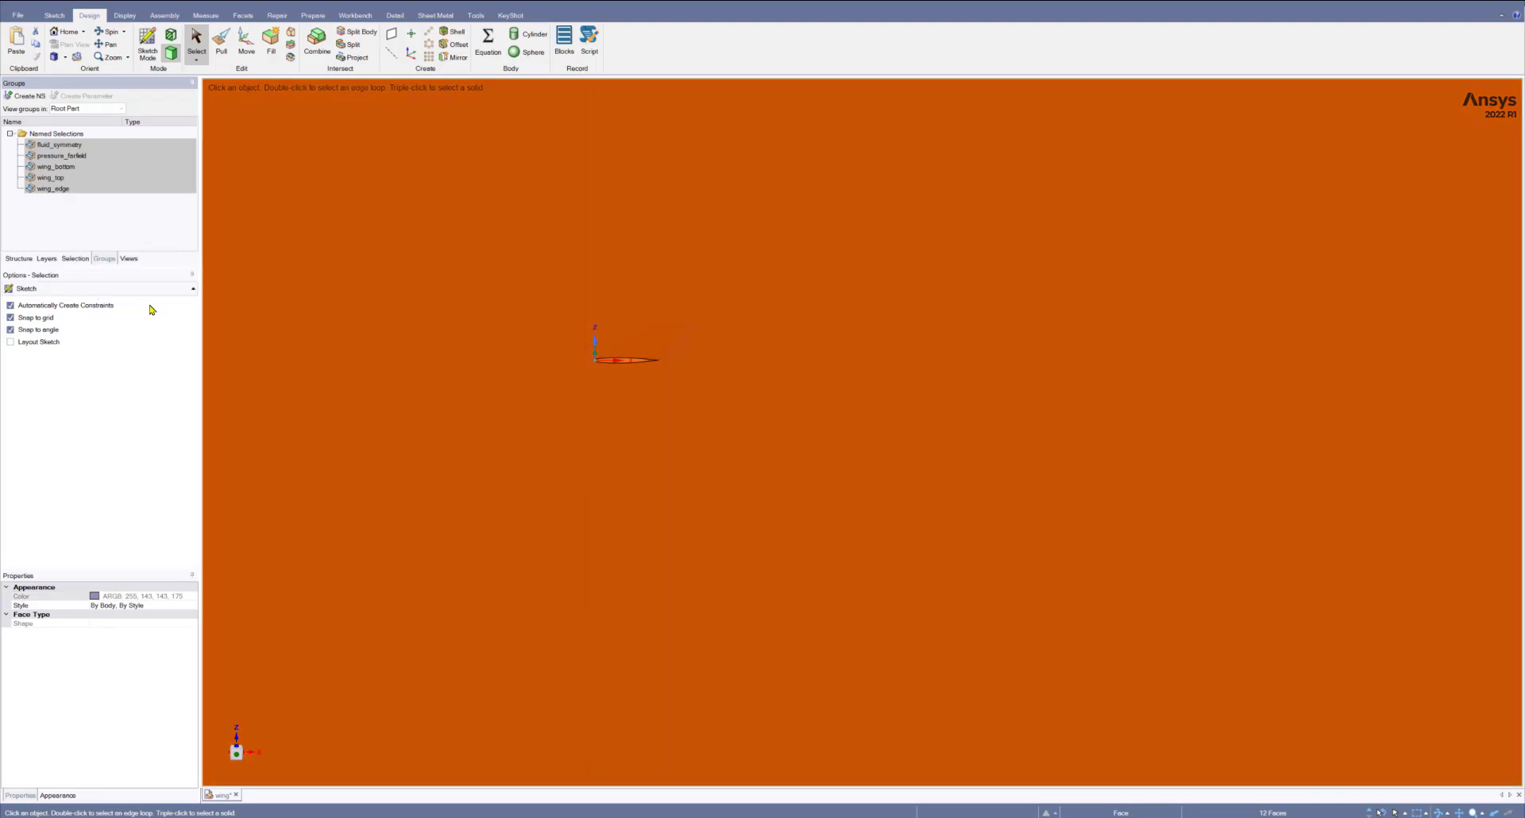
click(114, 230)
Orient the complete fluid domain to the standard Trimetric view.
scroll(641, 497, up, 6)
scroll(641, 498, down, 7)
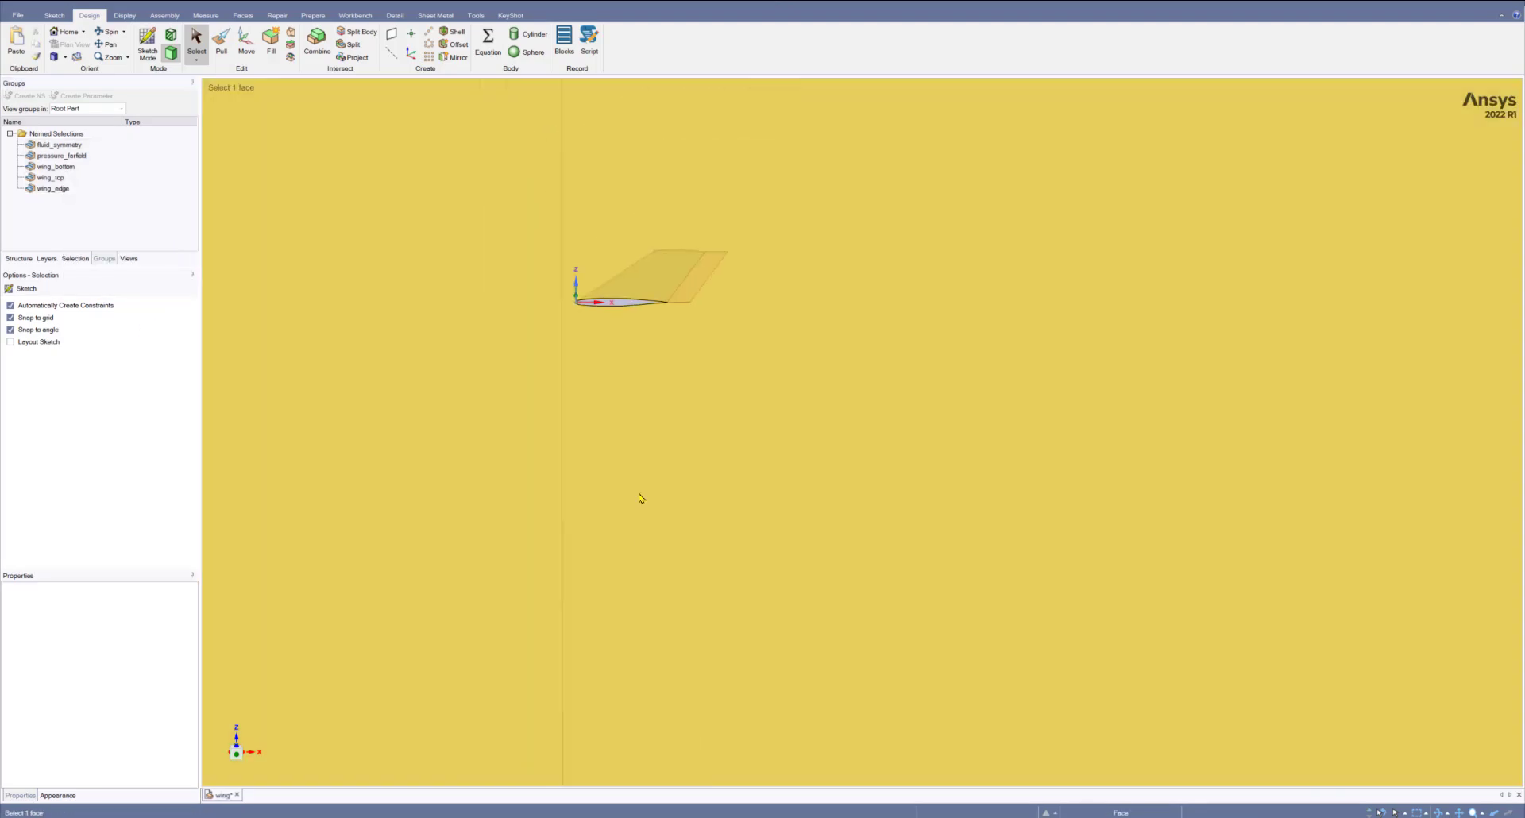
click(65, 58)
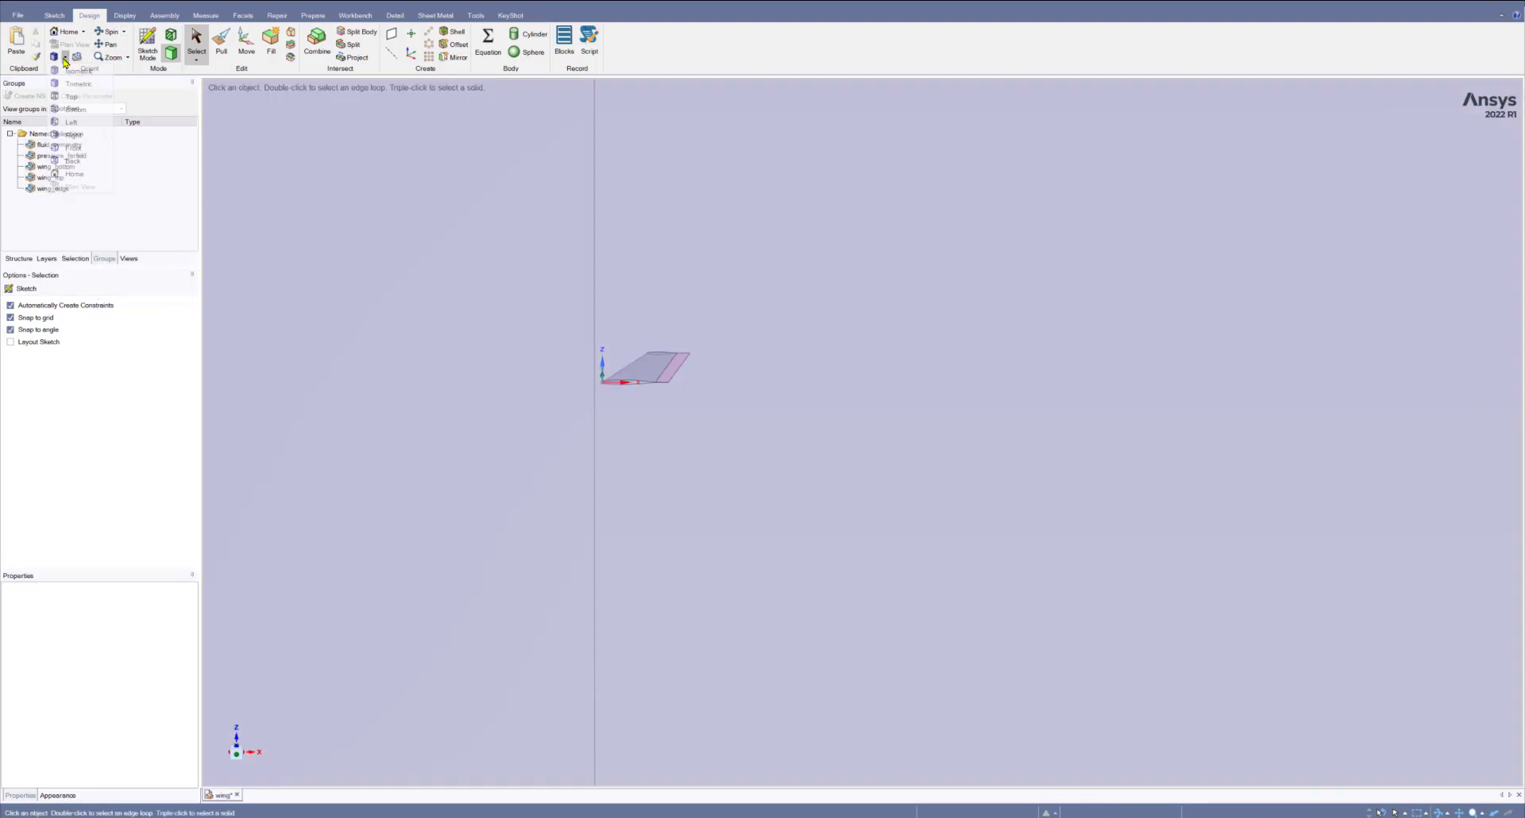
click(74, 84)
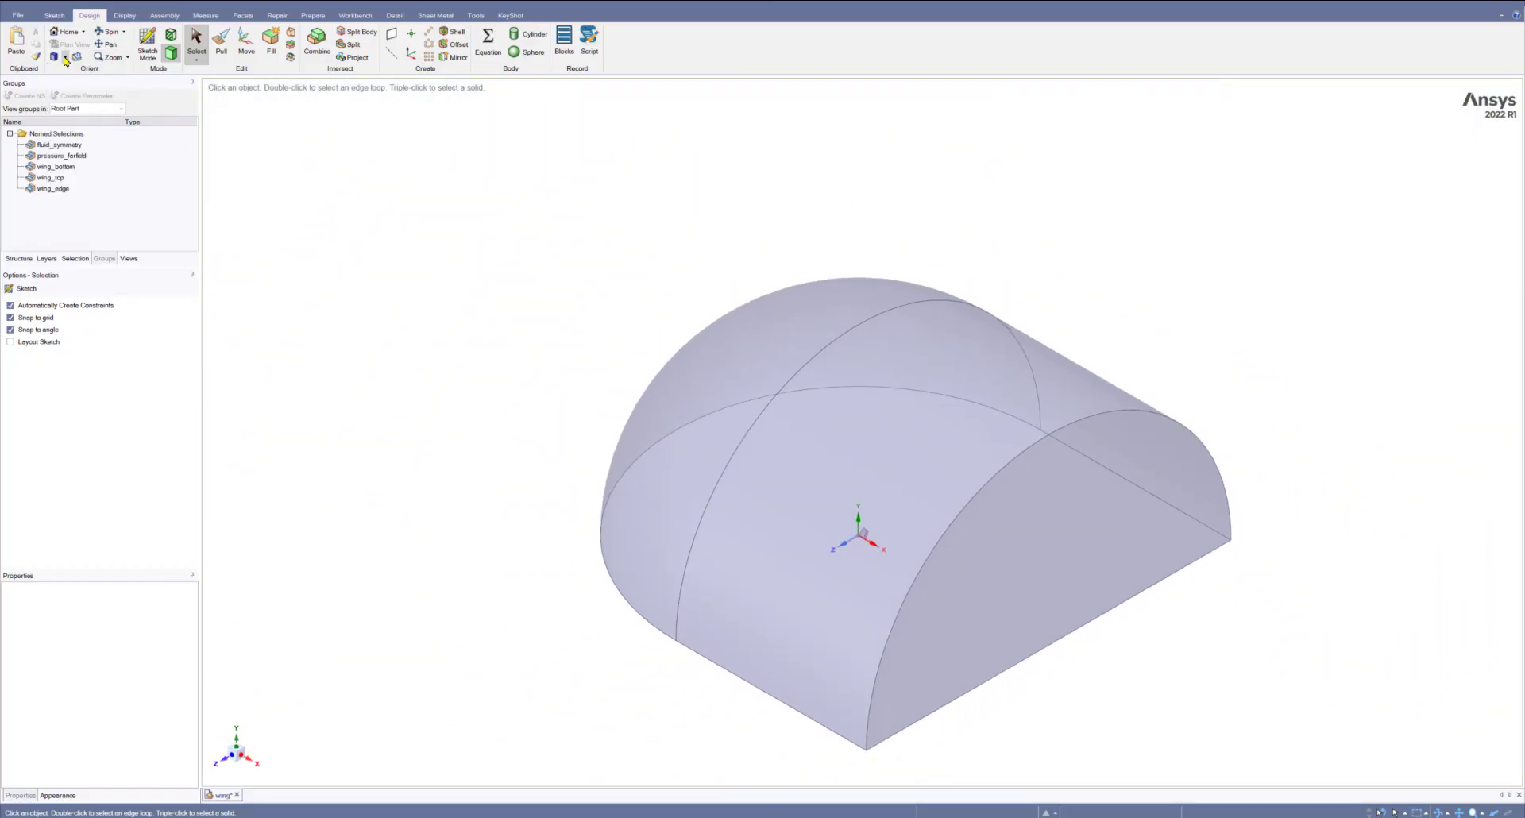
click(65, 57)
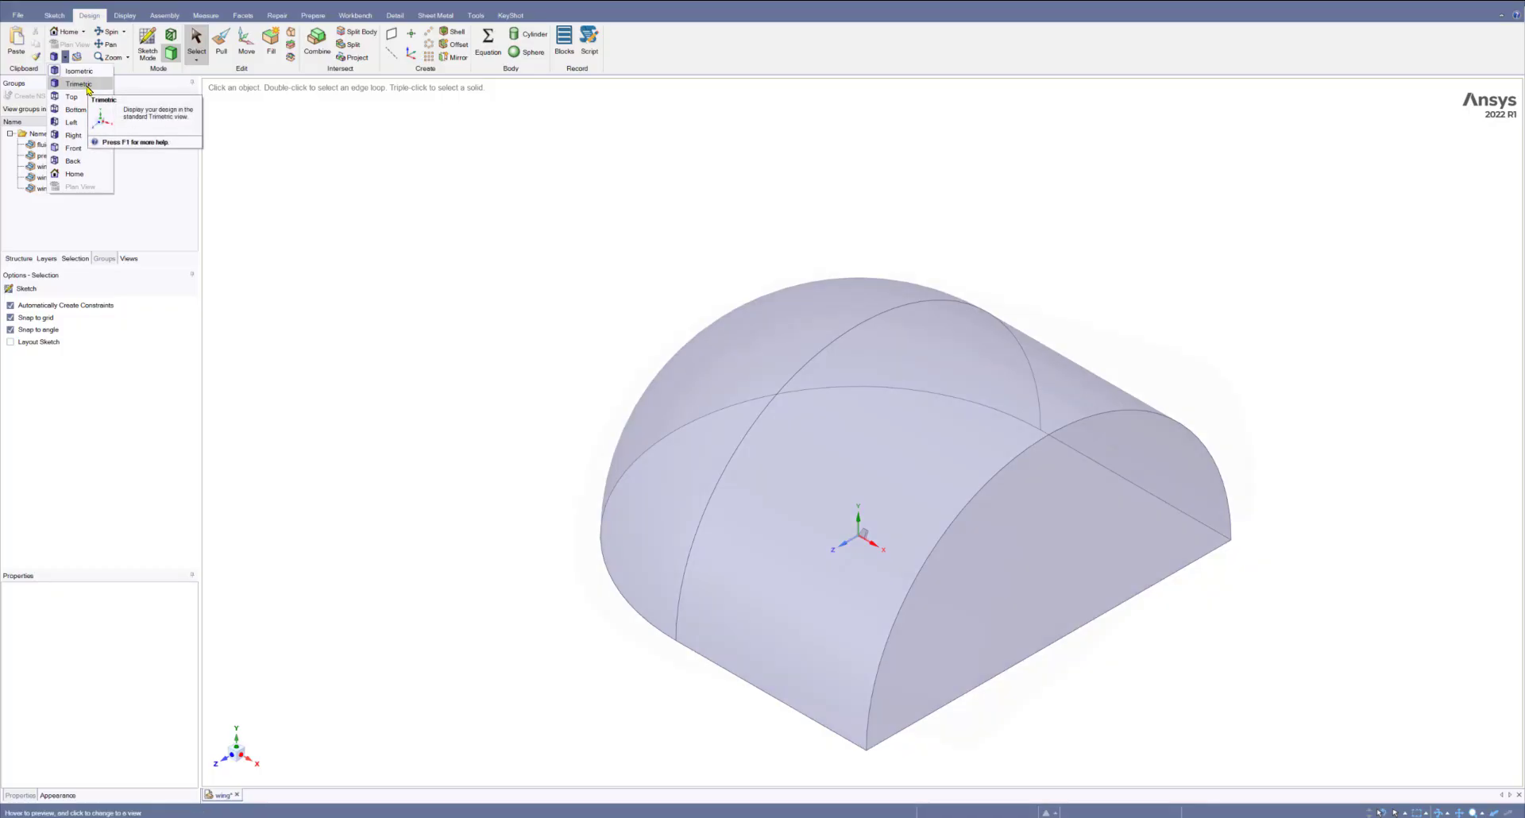
click(84, 85)
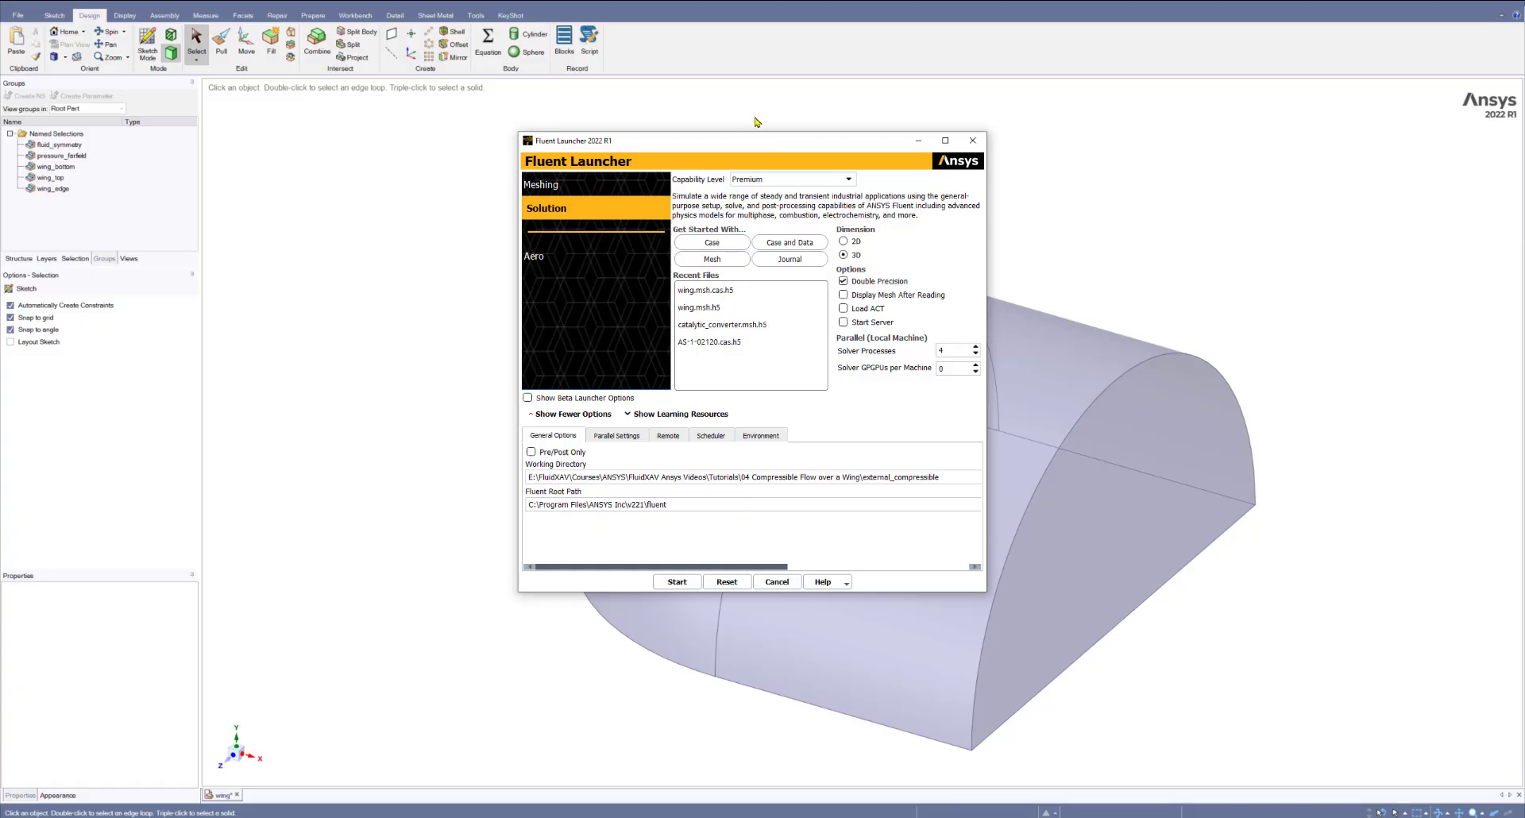
Launch Fluent in Meshing mode with double precision, 4 meshing processes and external_compressible as the working directory.
drag(732, 147, 583, 155)
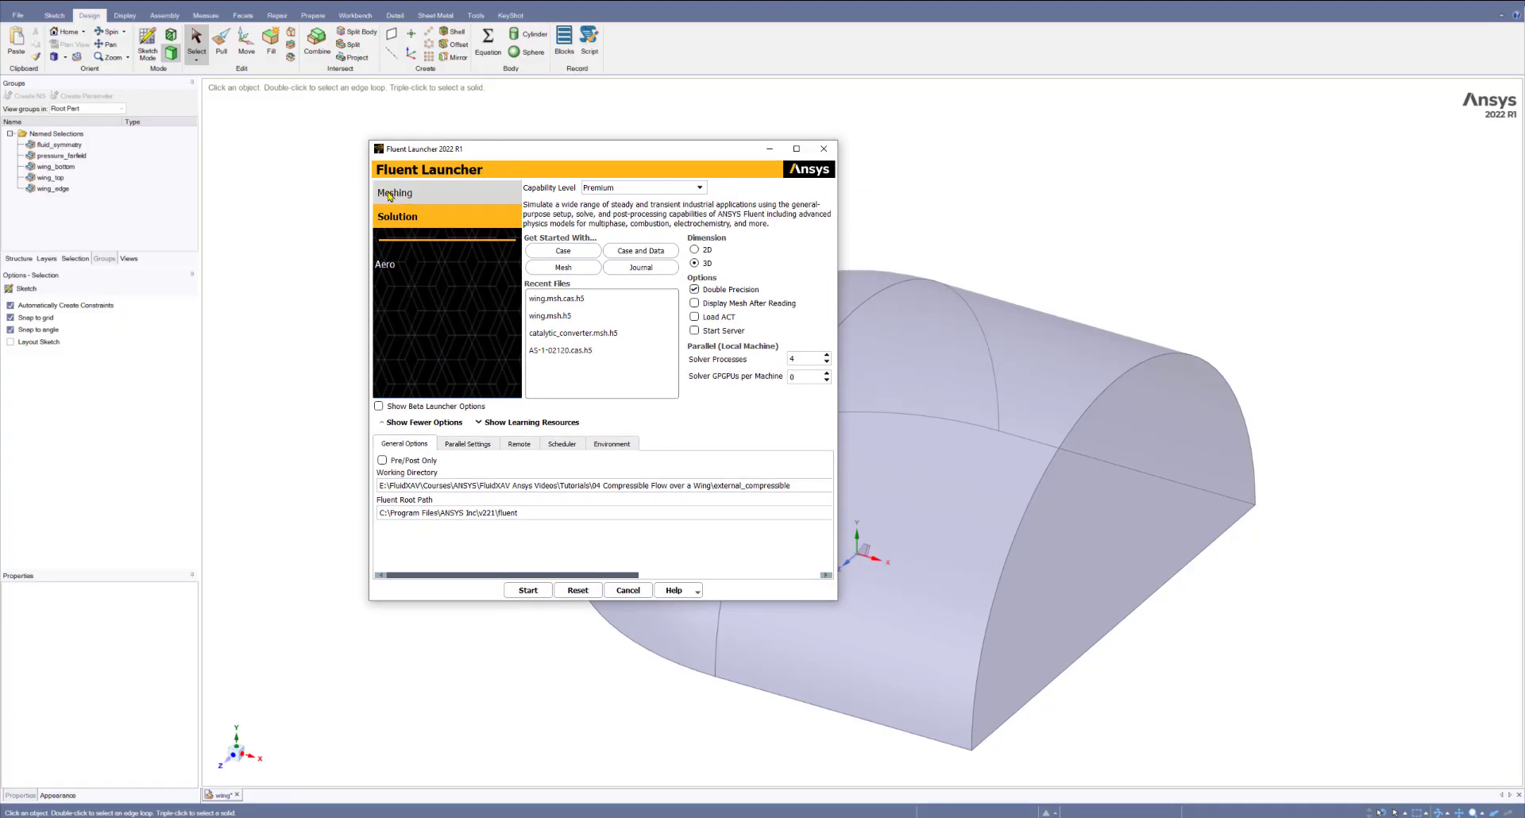
click(389, 194)
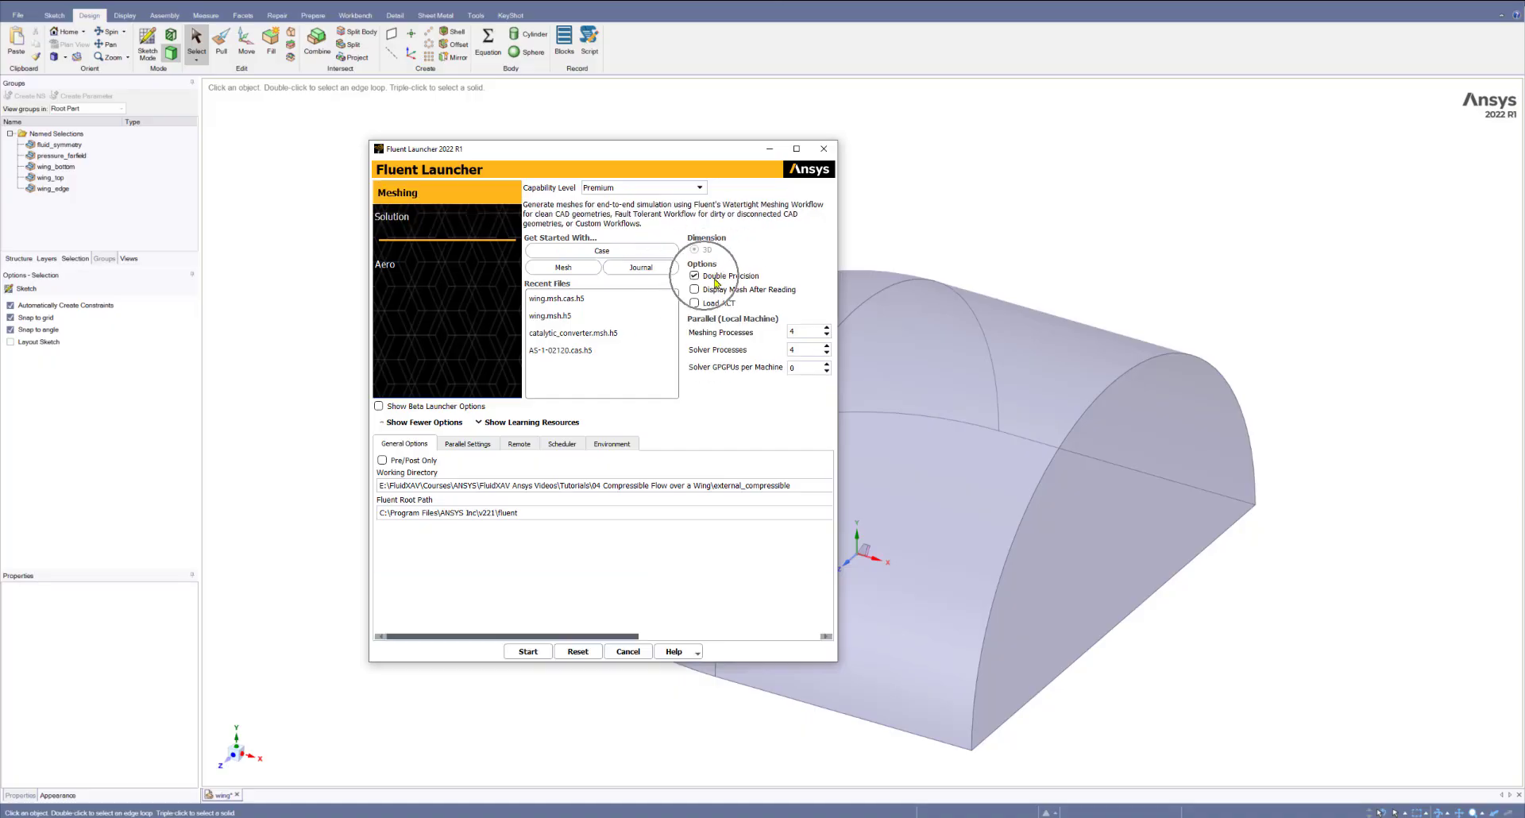
click(796, 331)
drag(633, 638, 815, 638)
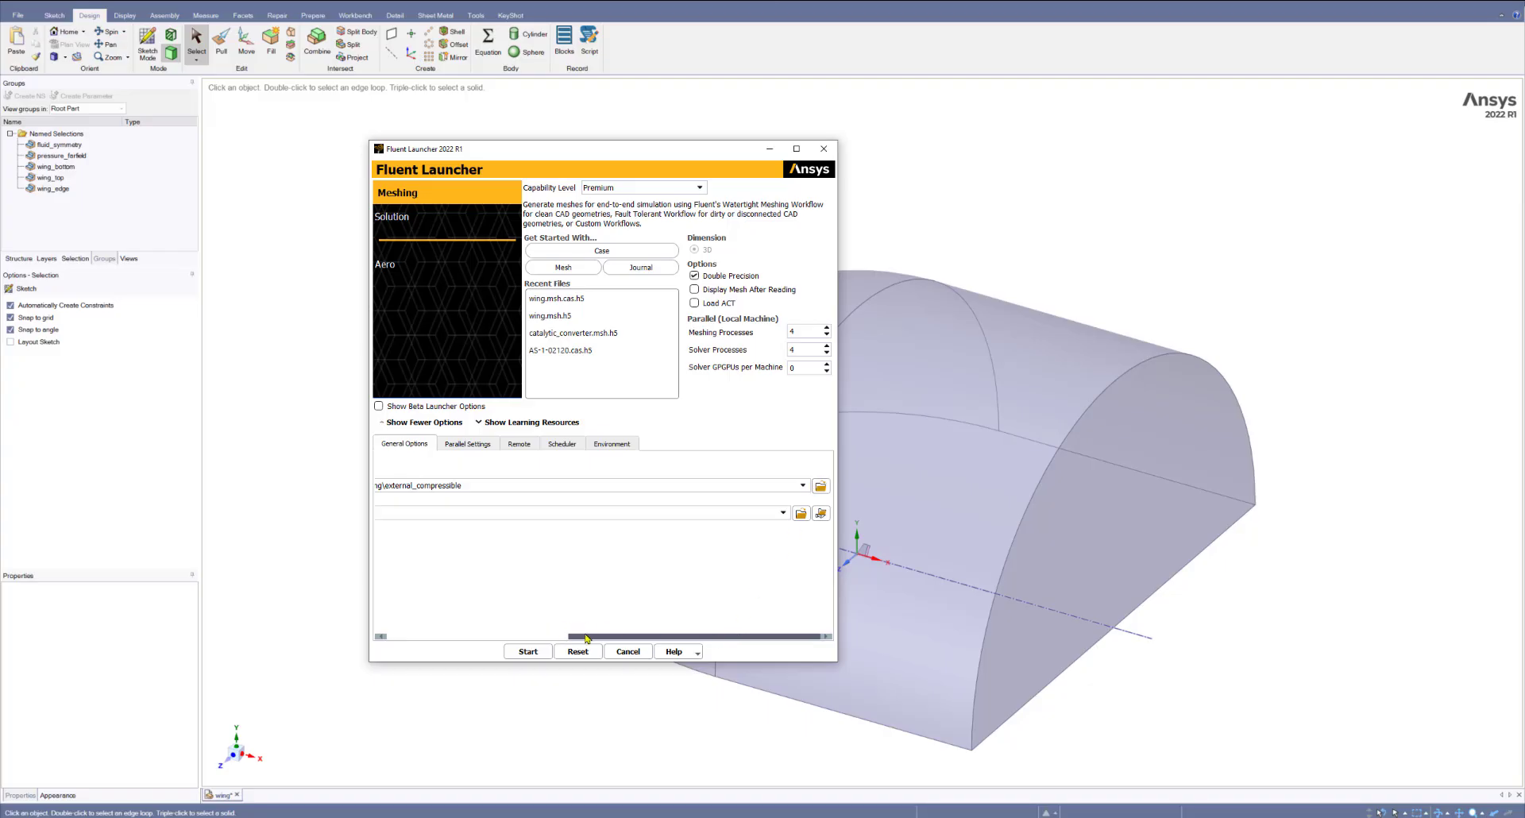
drag(586, 637, 336, 623)
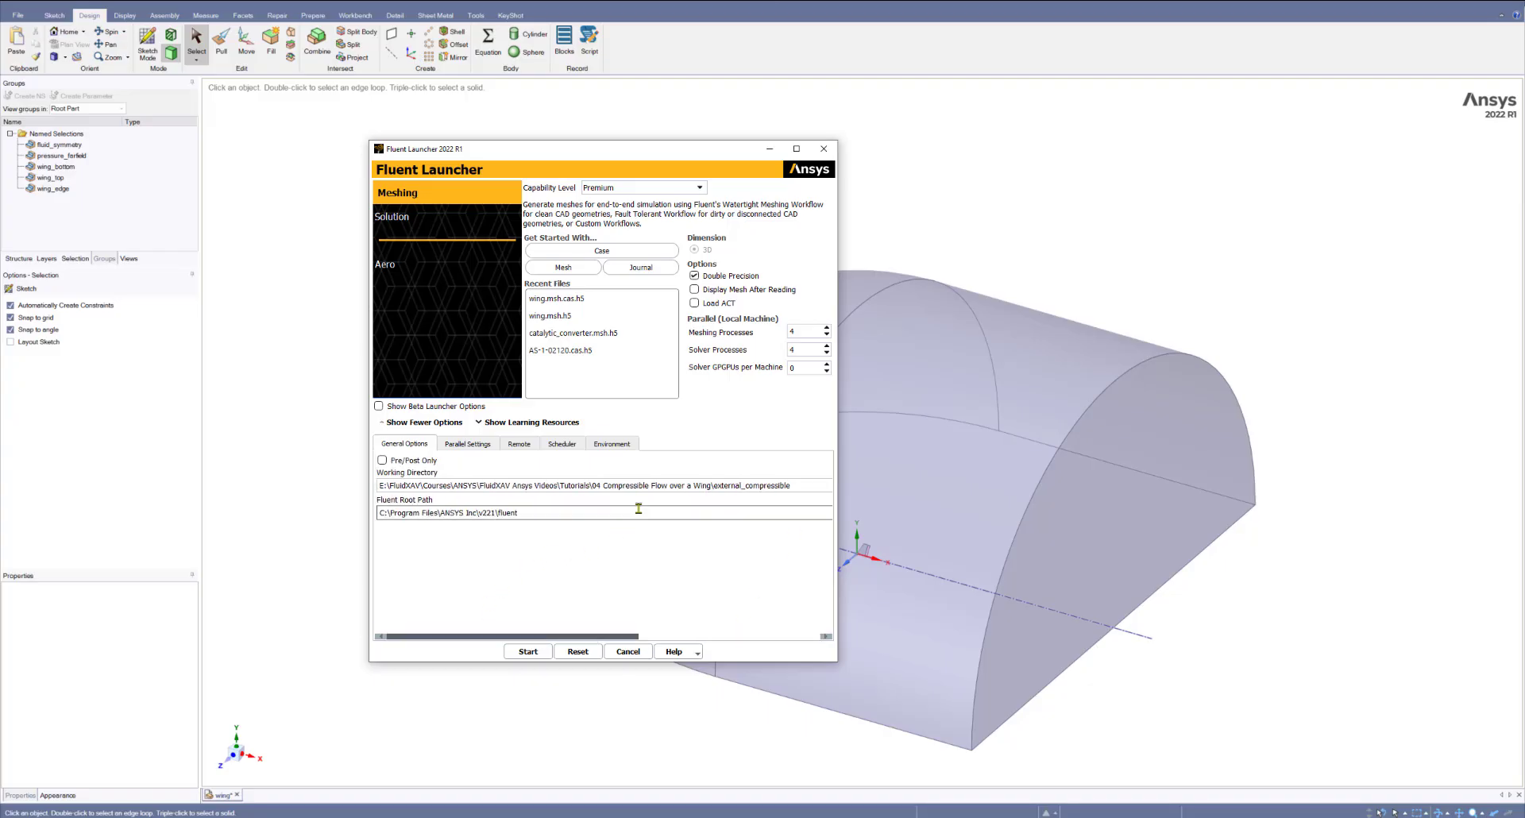
click(527, 651)
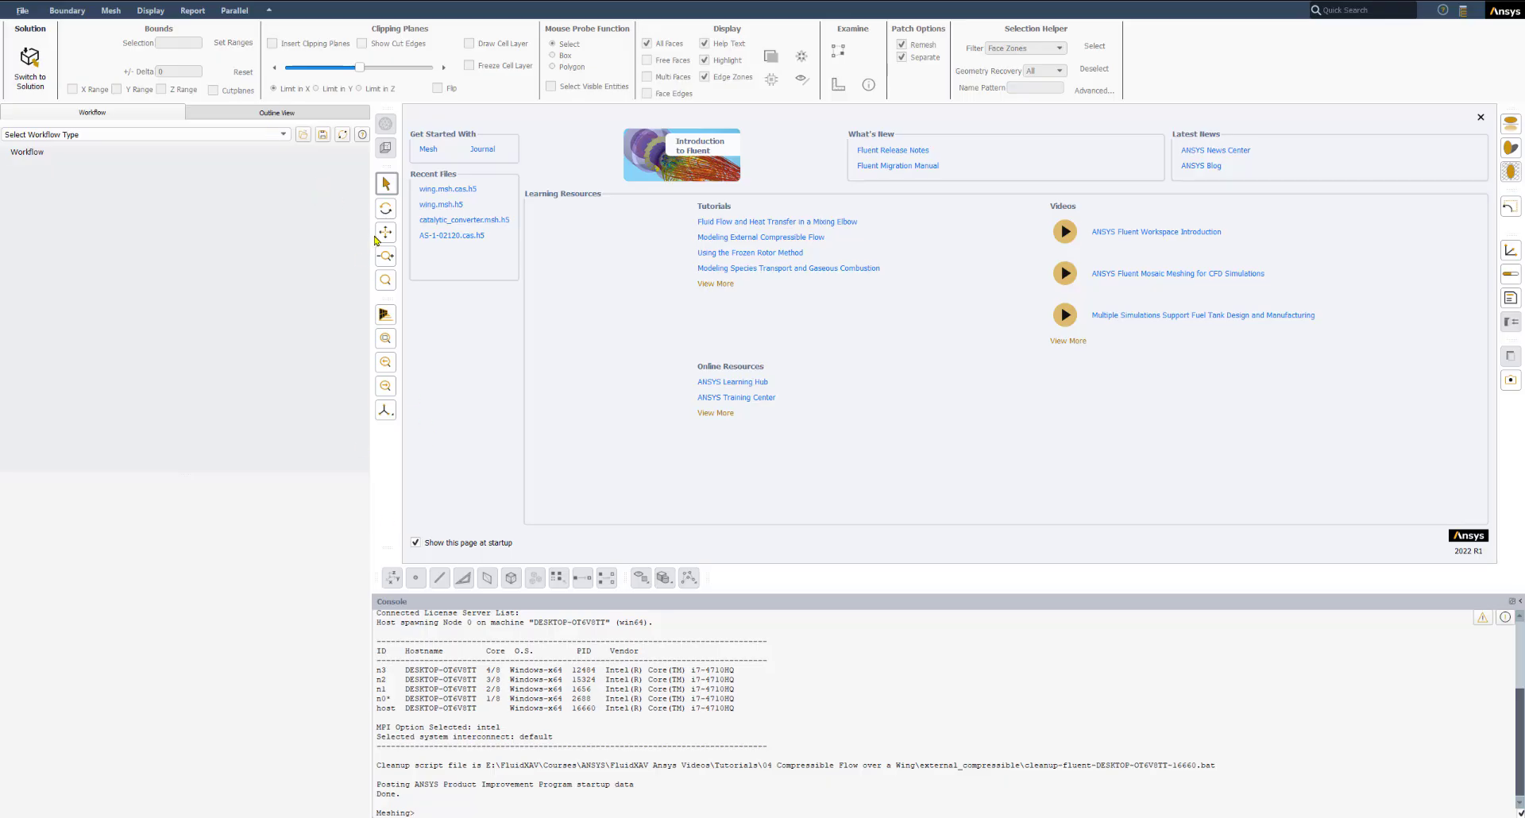
Start a Watertight Geometry meshing workflow.
drag(370, 237, 191, 232)
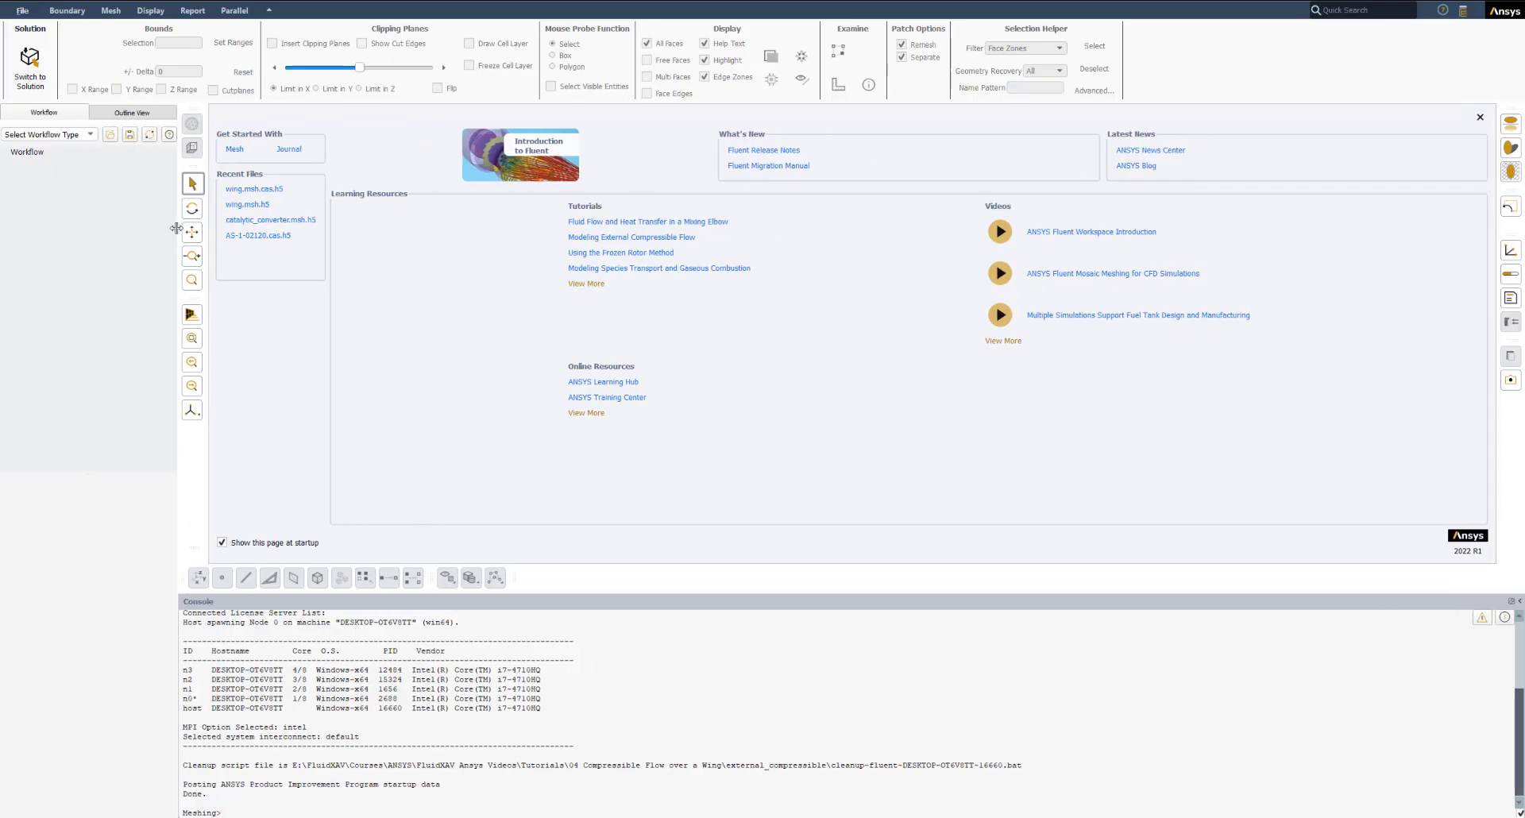
click(146, 112)
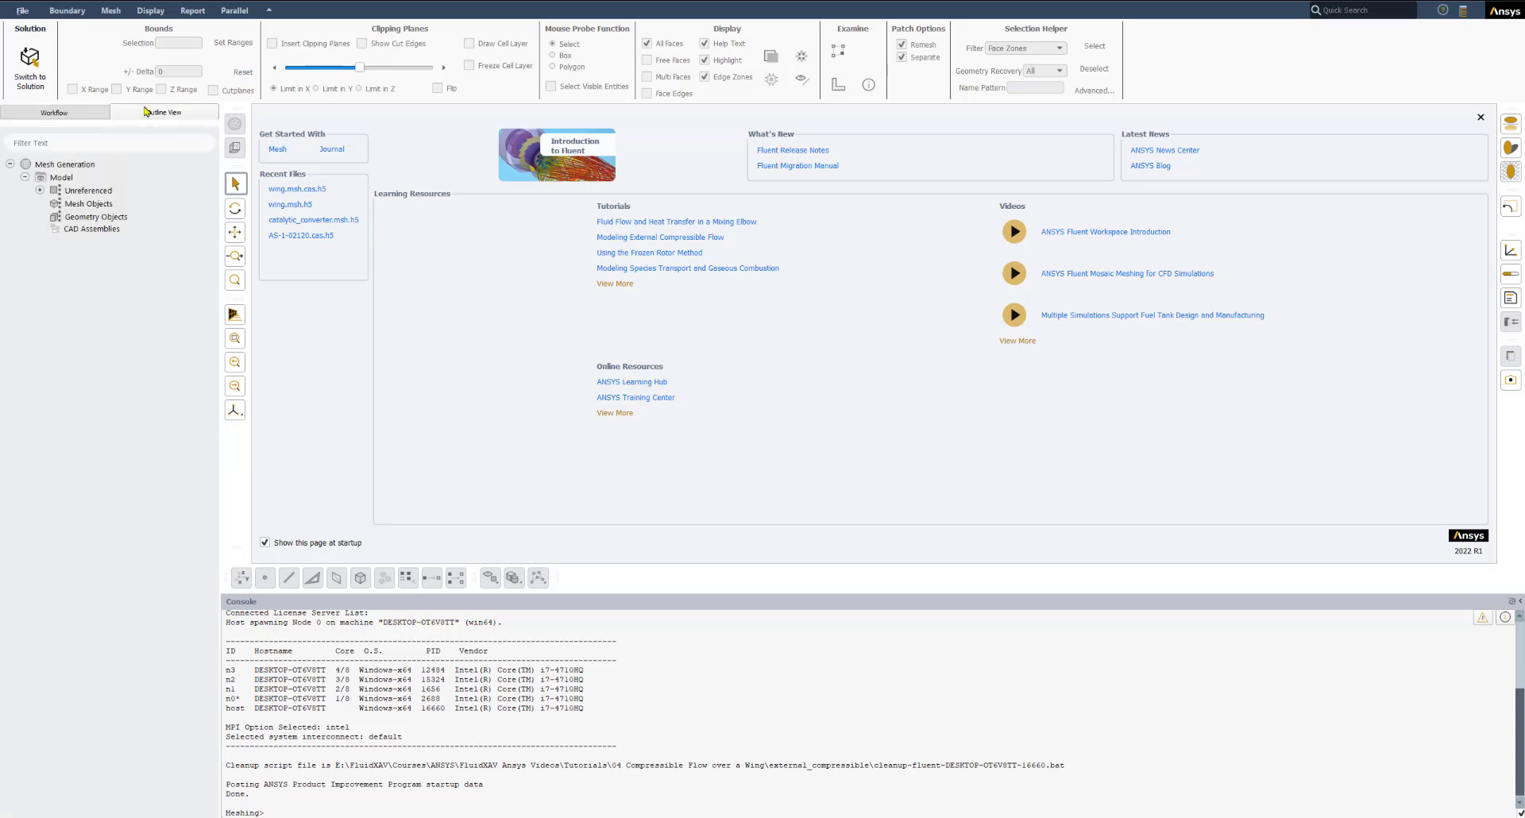
click(68, 113)
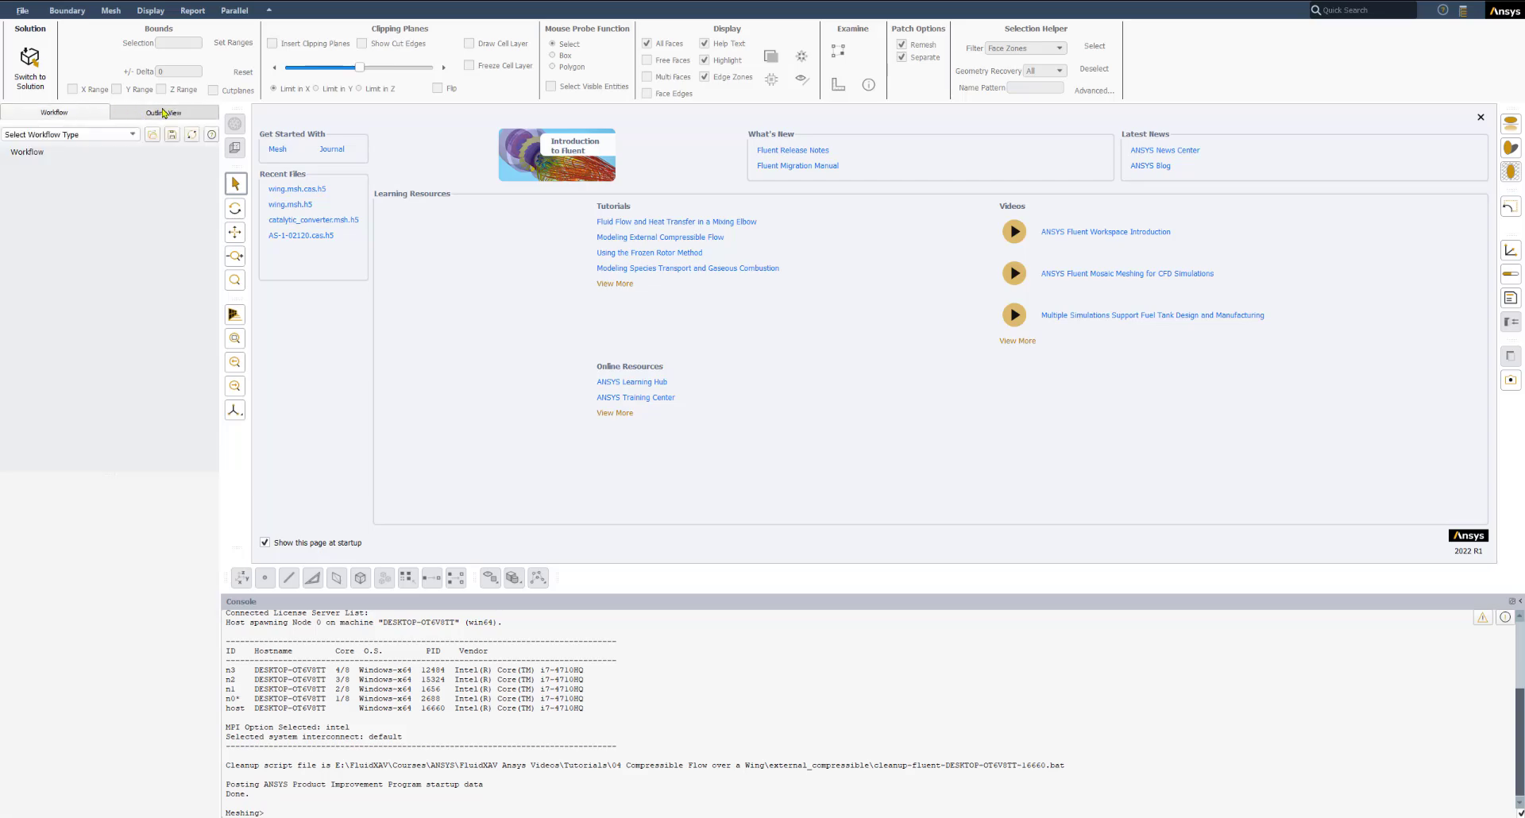
click(50, 116)
click(62, 138)
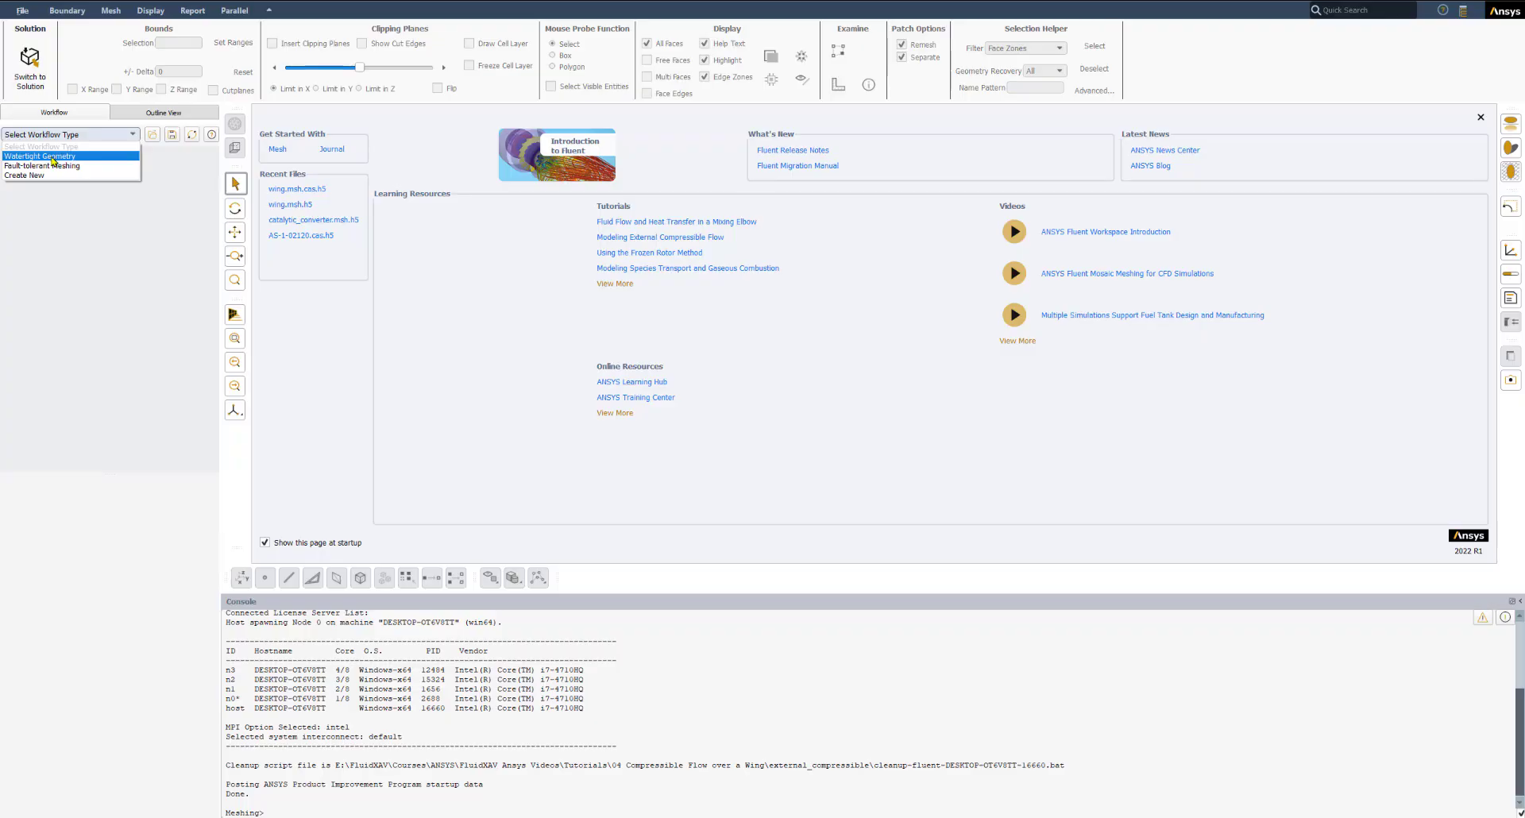
click(53, 157)
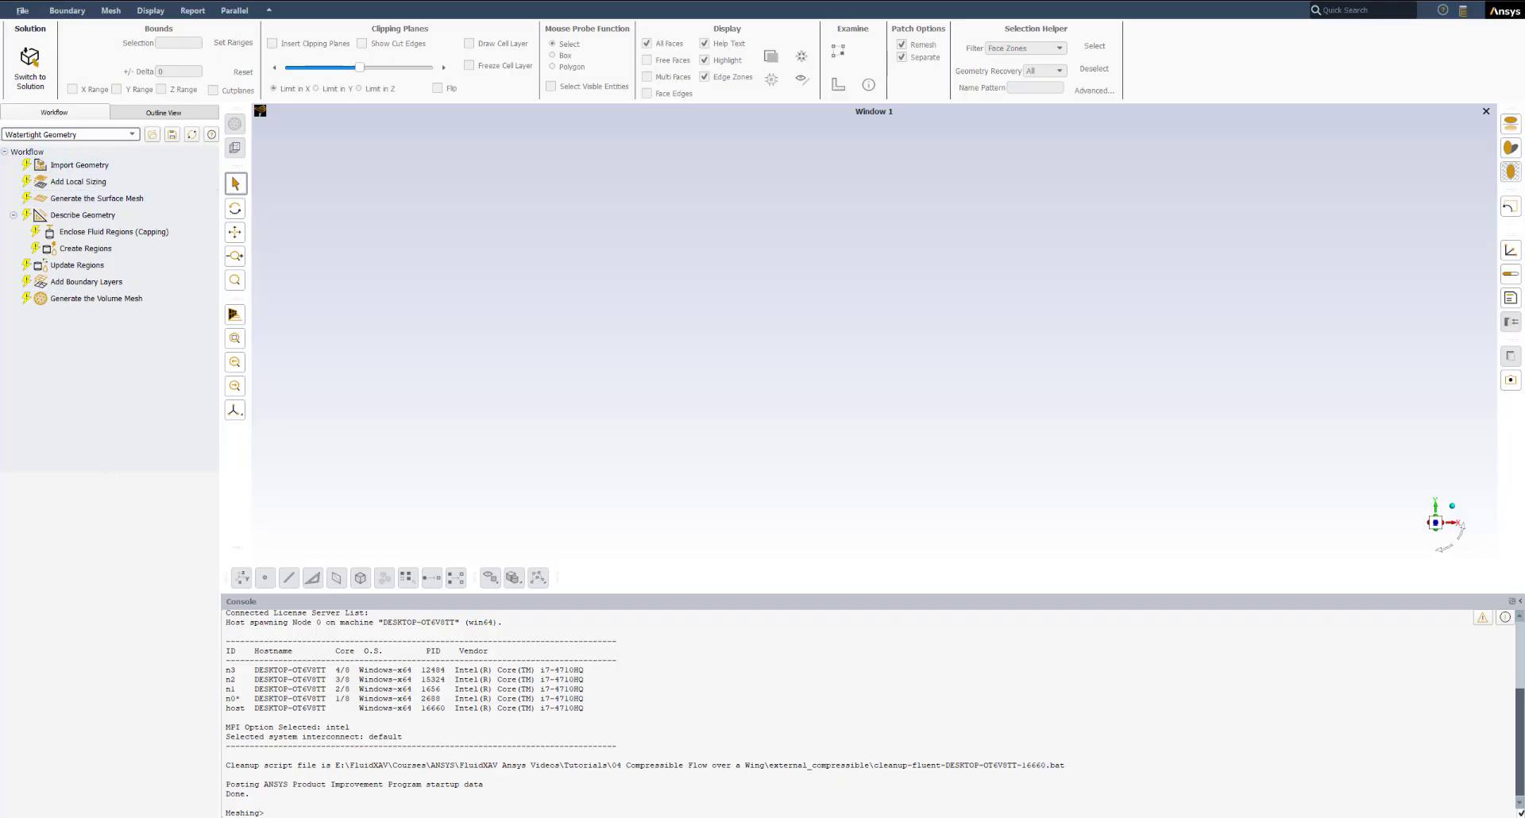
Import the CAD geometry file wing.scdoc with mm as the length unit.
click(88, 166)
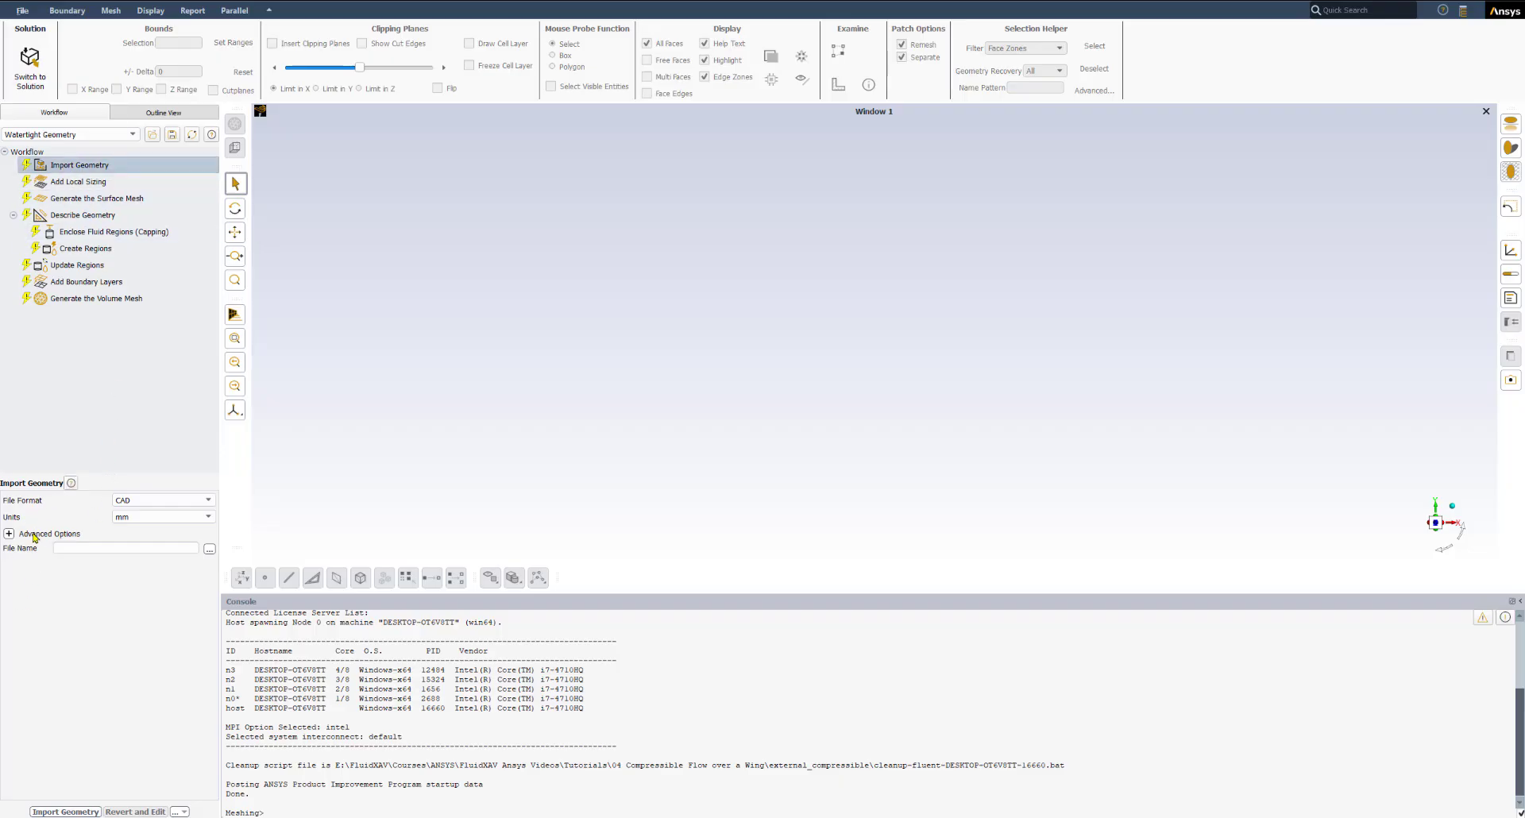
click(133, 502)
click(210, 549)
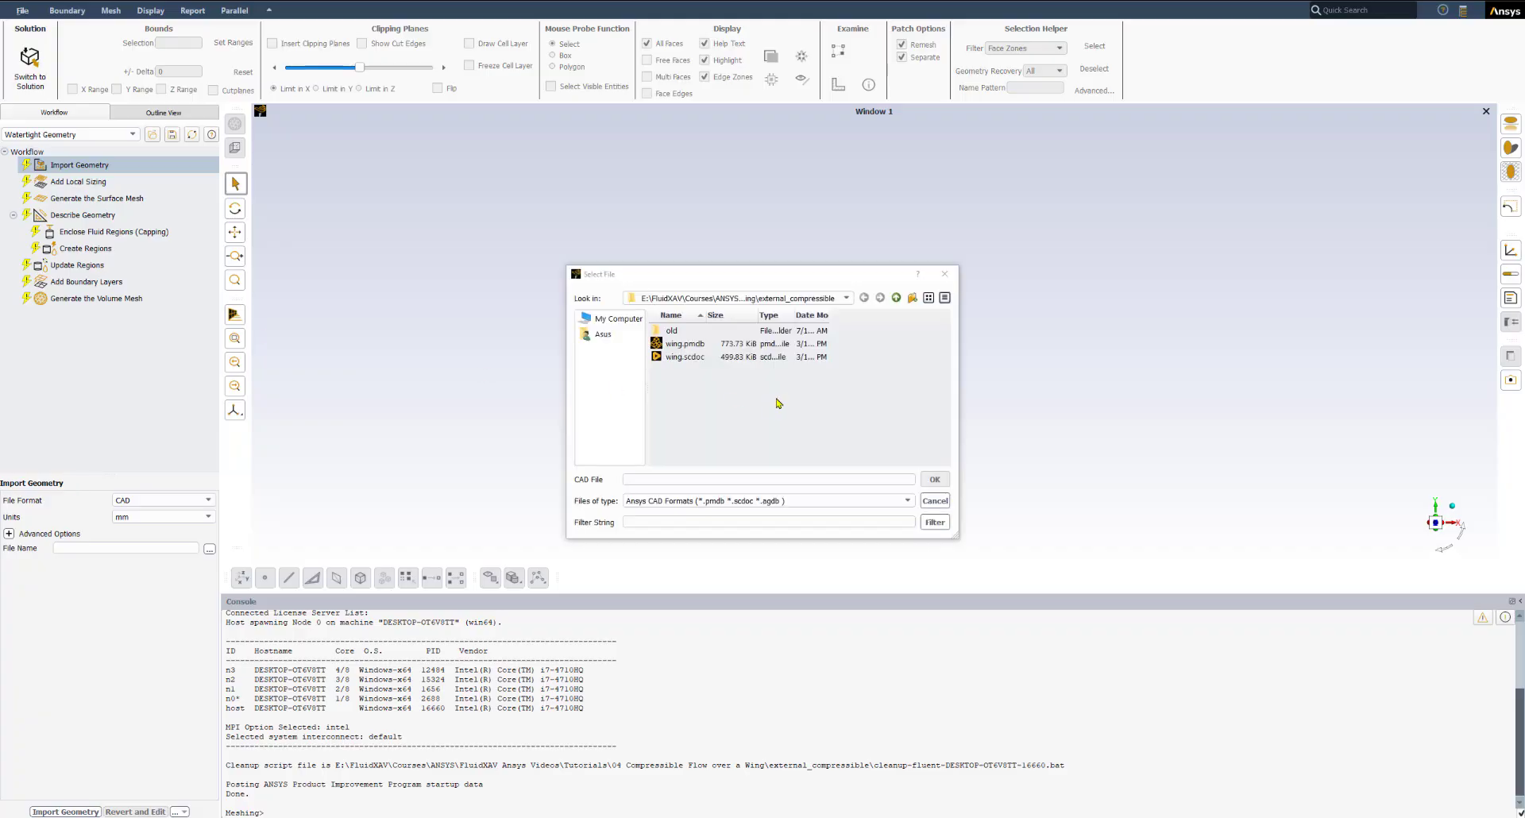
click(669, 359)
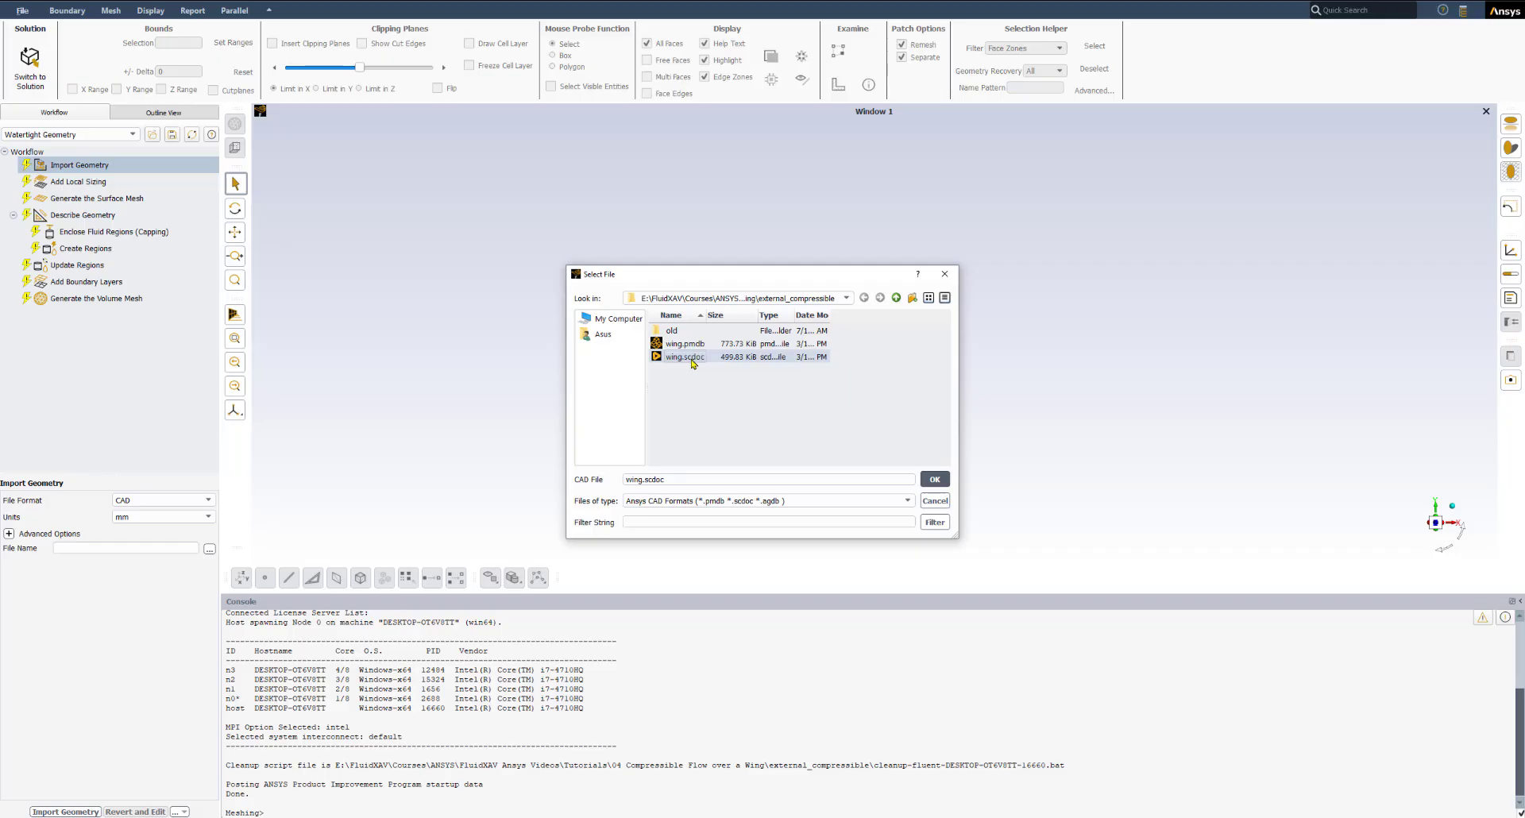
click(932, 481)
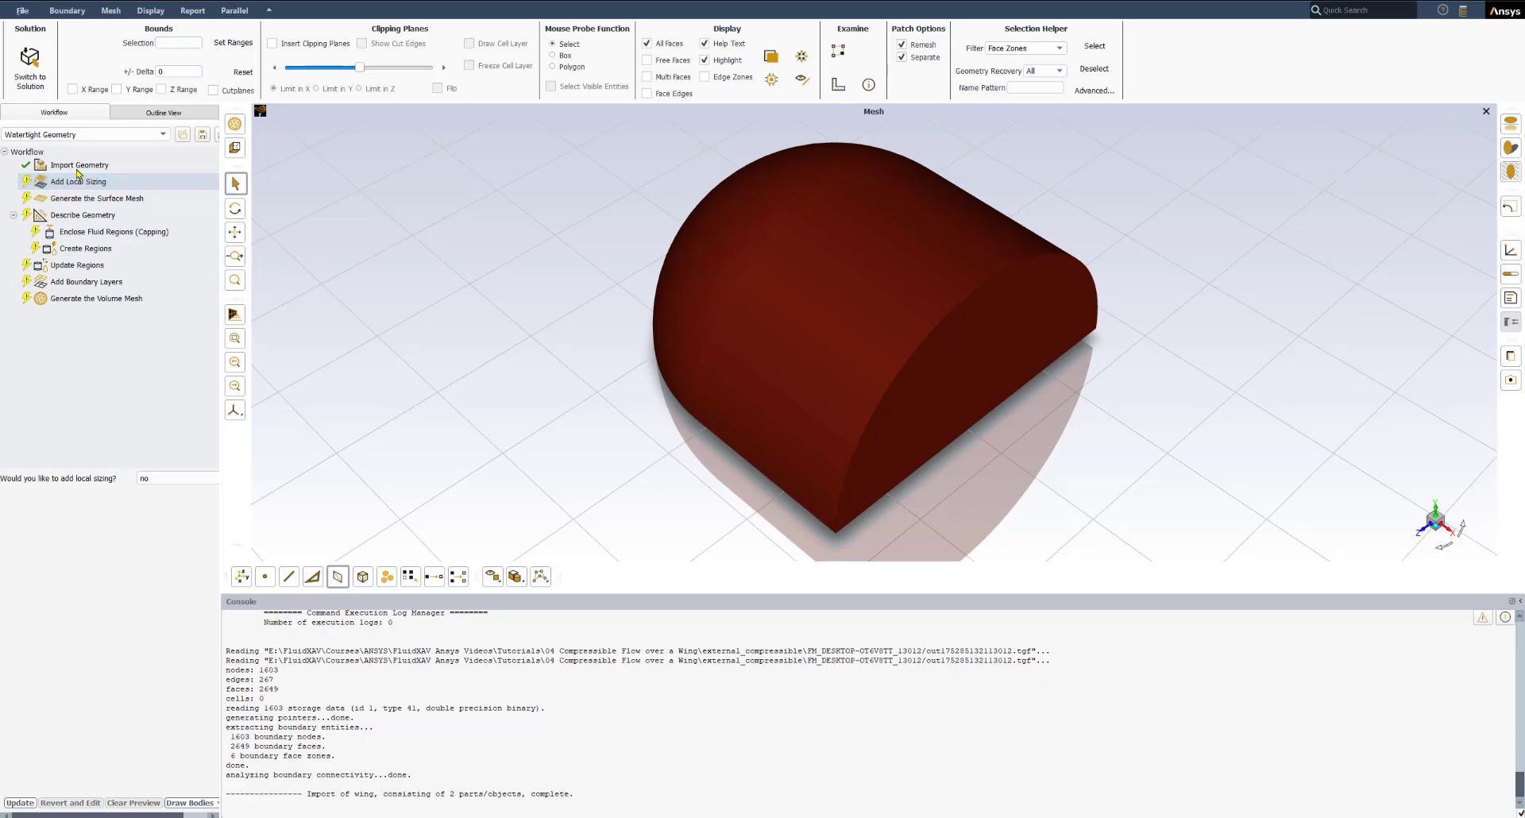
Answer yes to adding local sizing in the Add Local Sizing task.
key(ctrl)
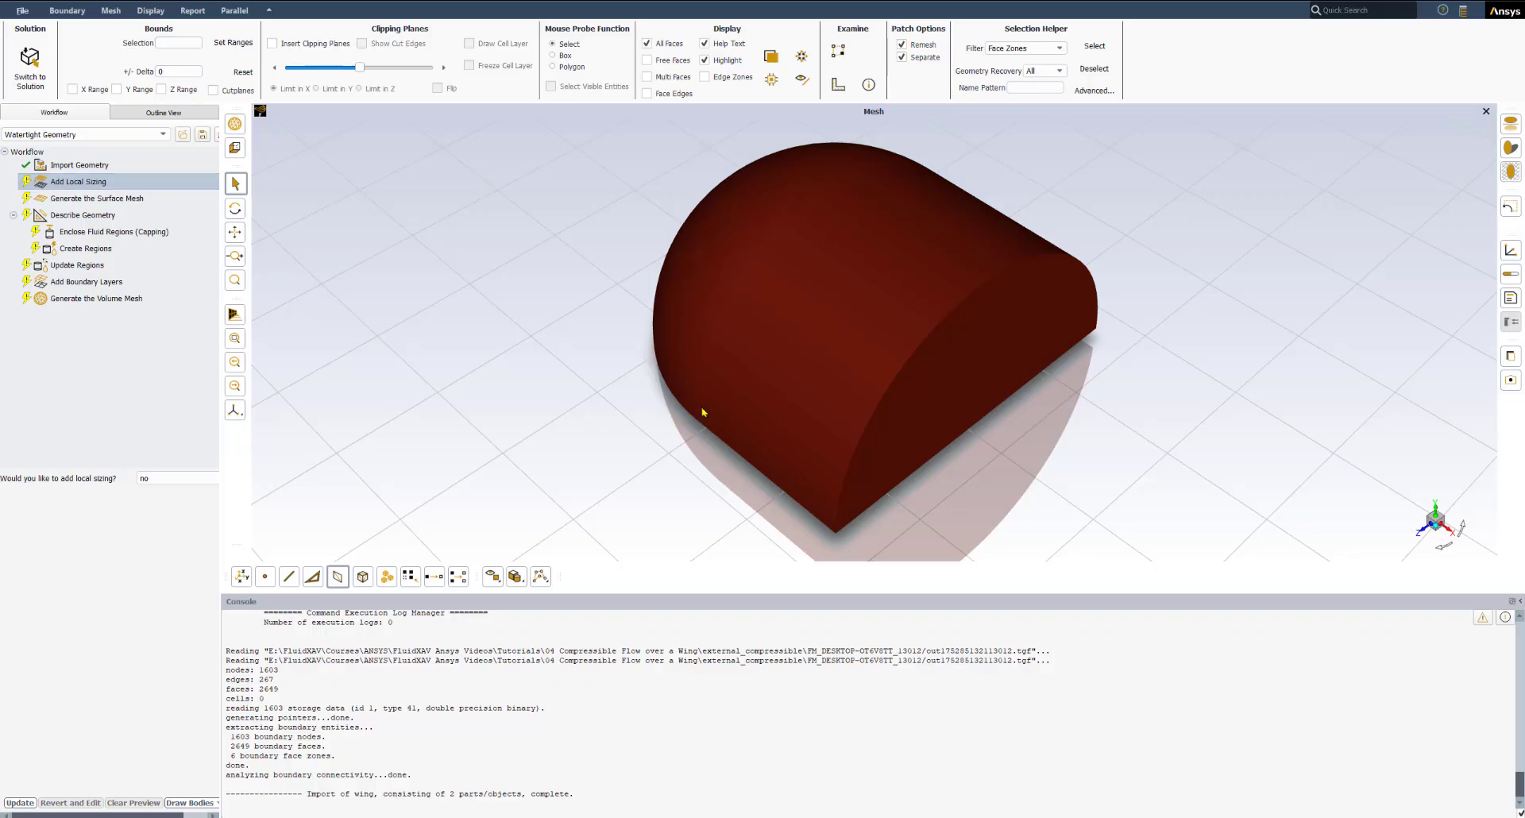
click(762, 382)
drag(220, 490, 330, 490)
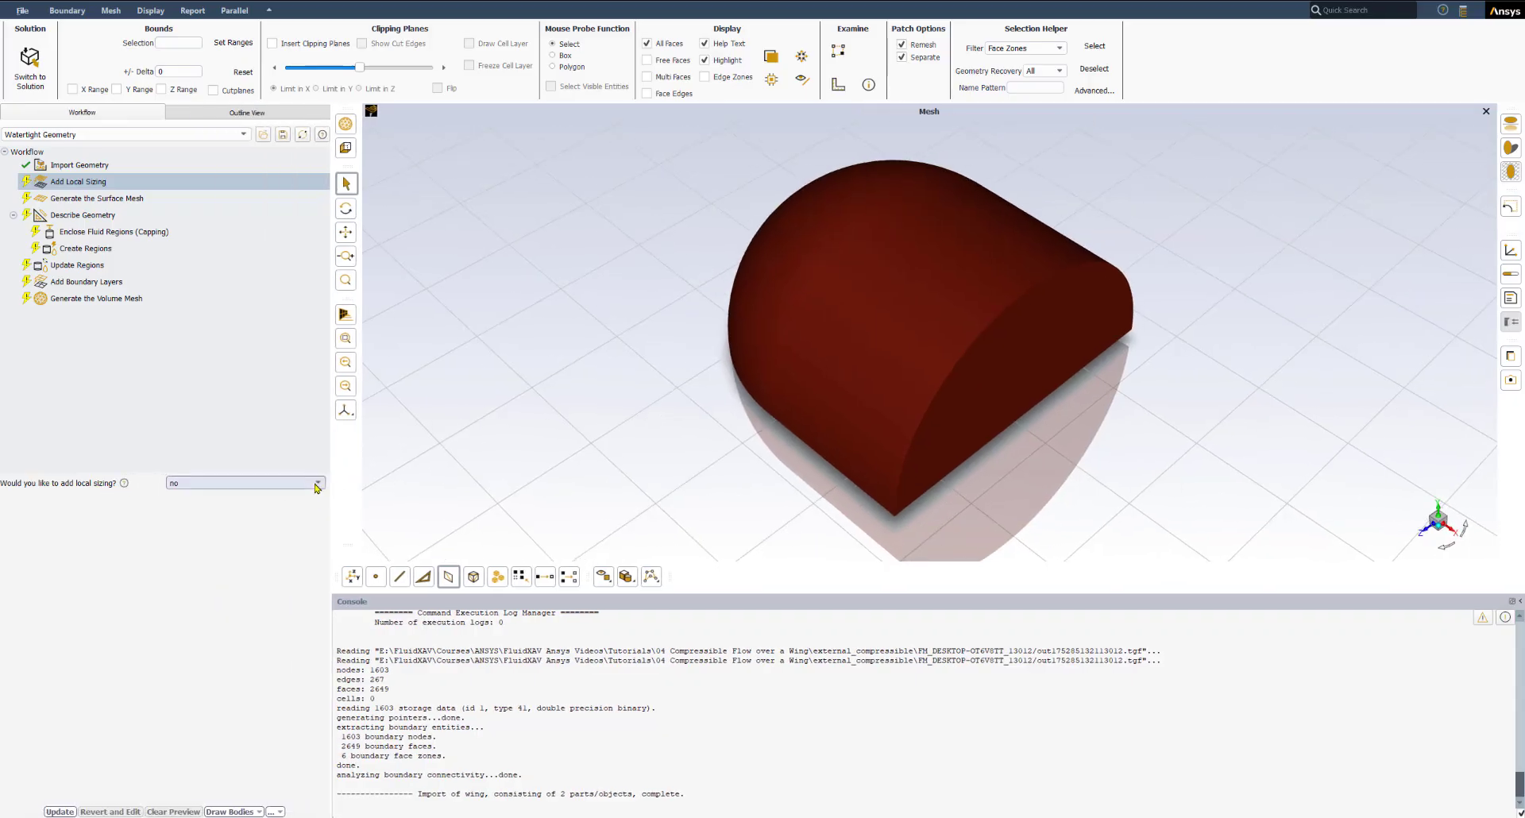
click(230, 483)
click(228, 495)
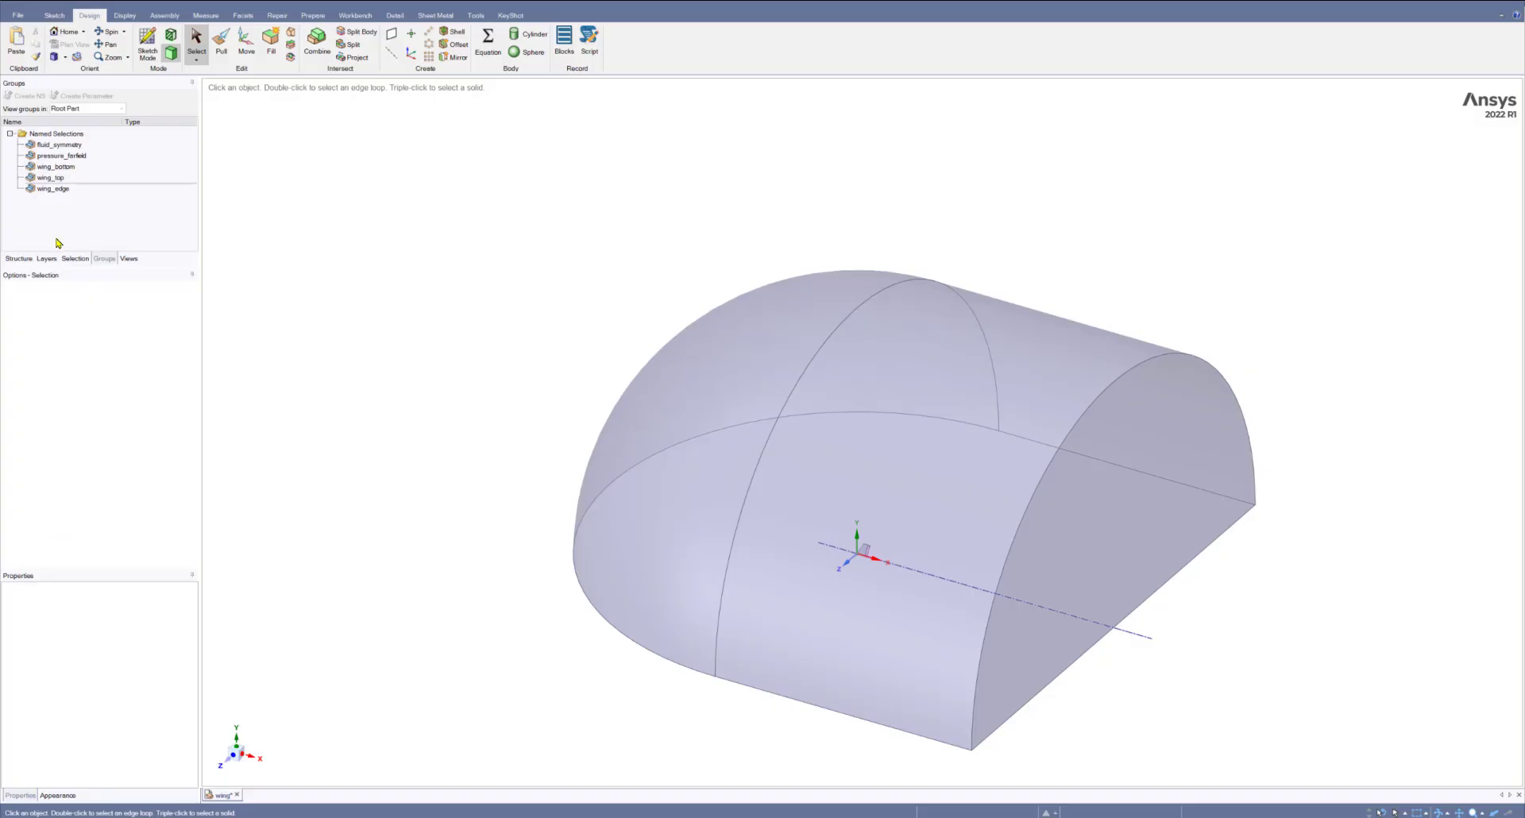
Switch to SpaceClaim and hide the faces of the fluid_symmetry and pressure_farfield named selections.
click(51, 147)
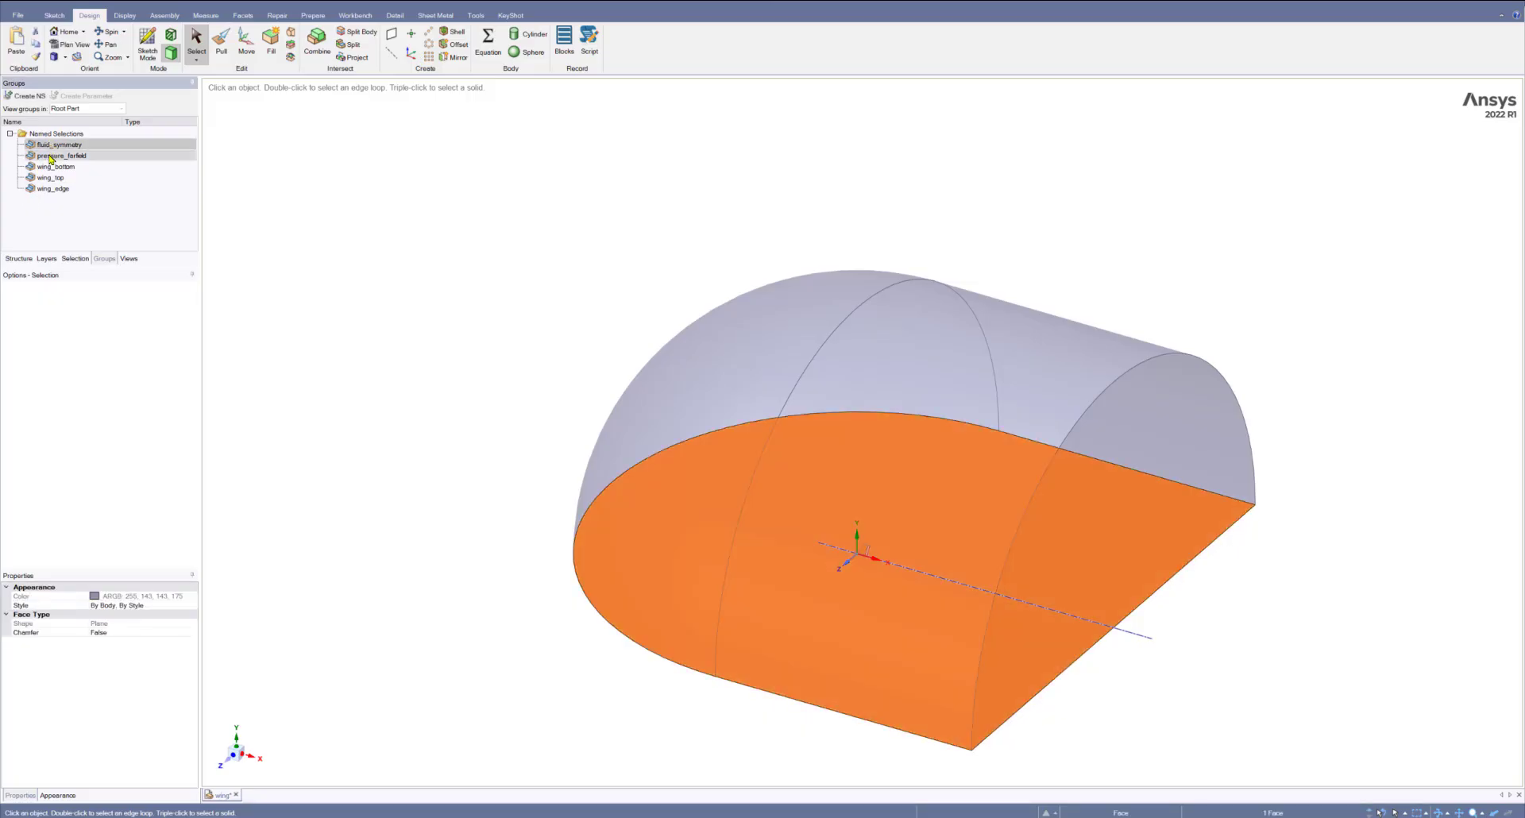
ctrl+click(51, 154)
right_click(51, 156)
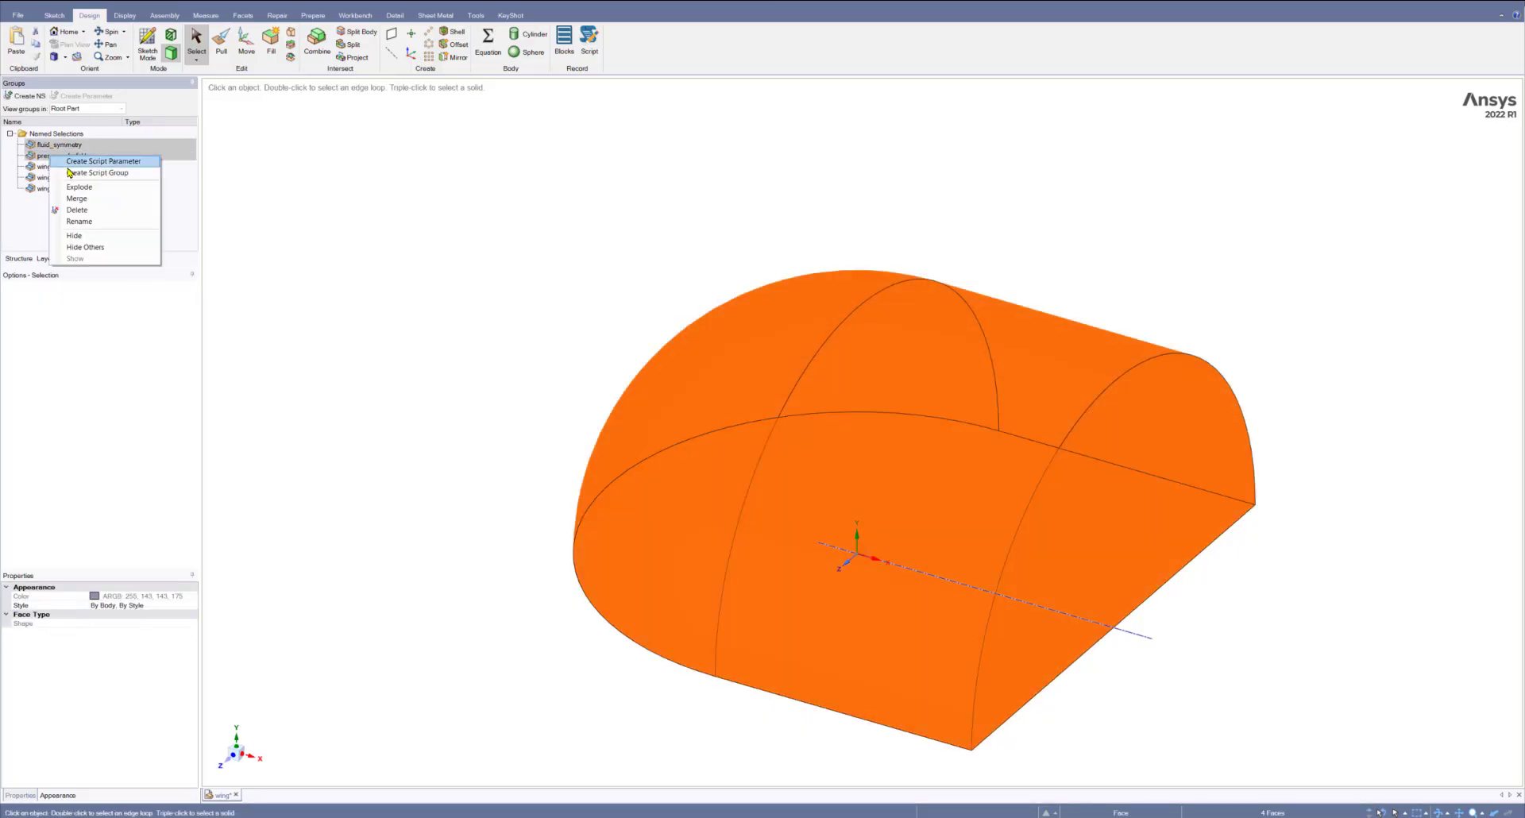
click(82, 237)
click(86, 204)
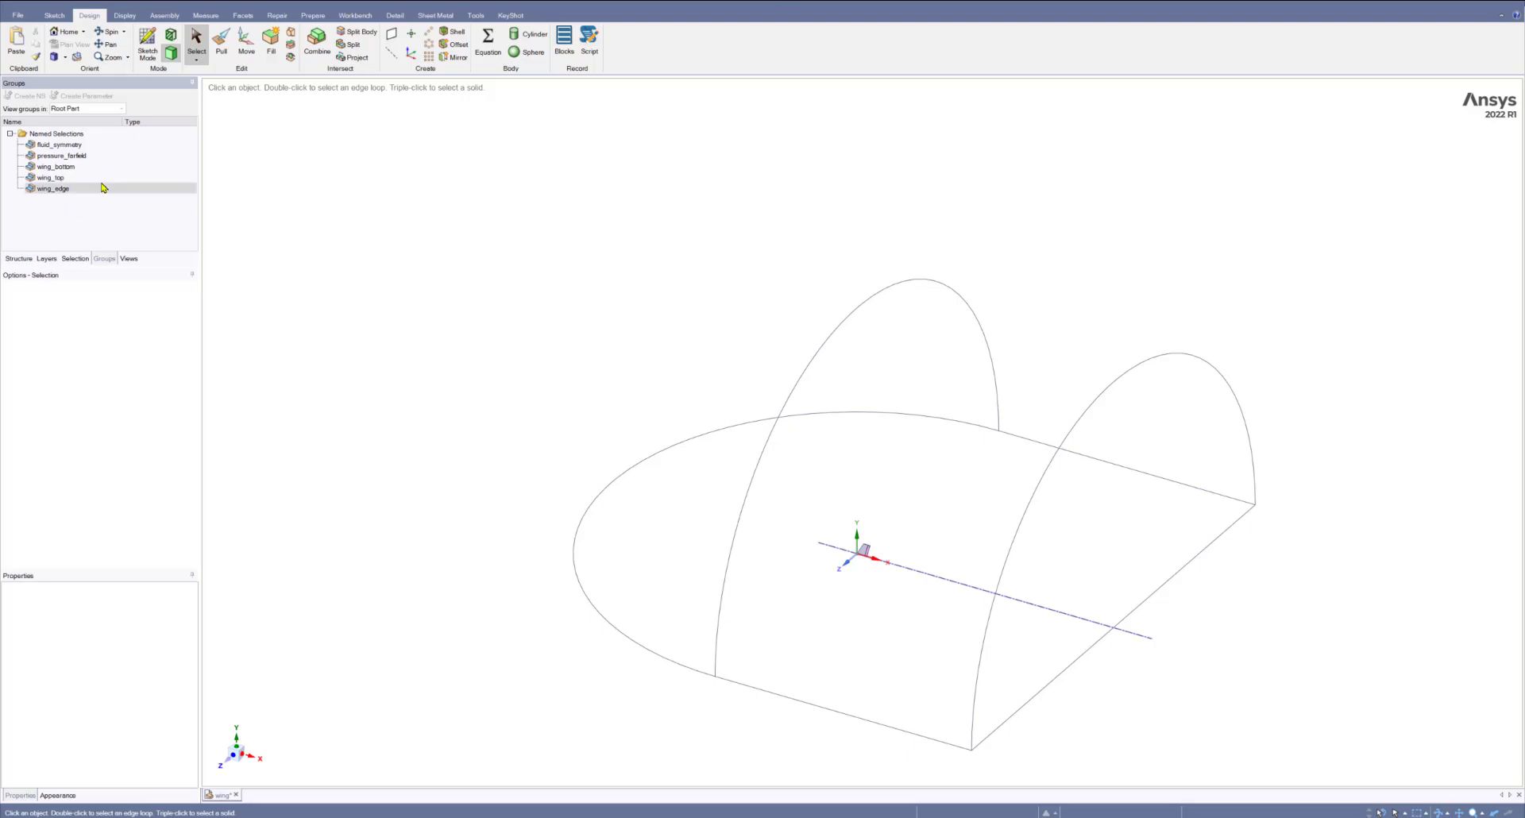
Show the exposed wing close up from the Isometric view and highlight the wing_bottom named selection.
scroll(866, 595, up, 5)
scroll(836, 542, up, 5)
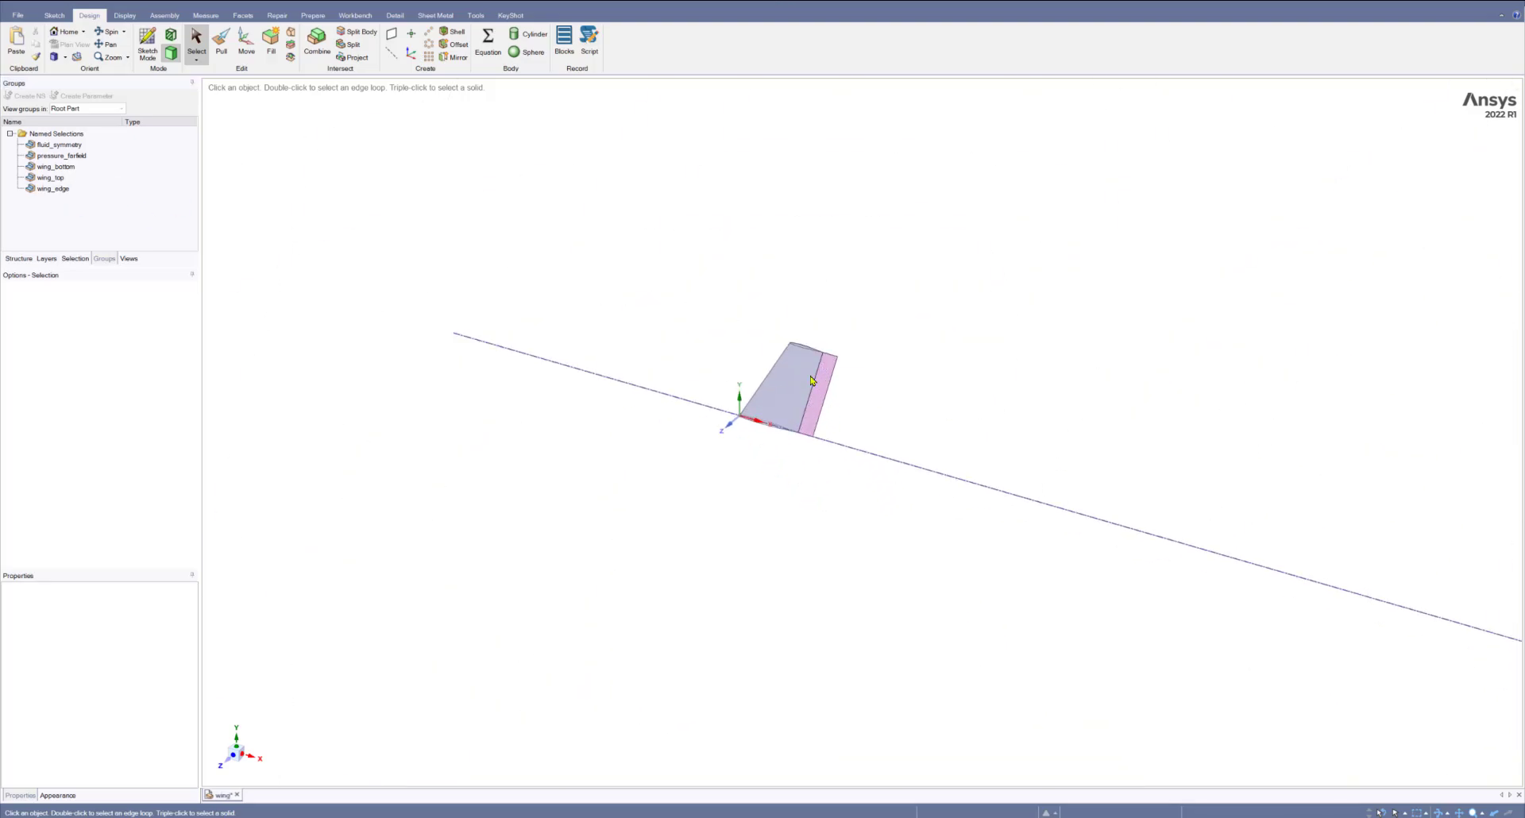
scroll(713, 687, up, 5)
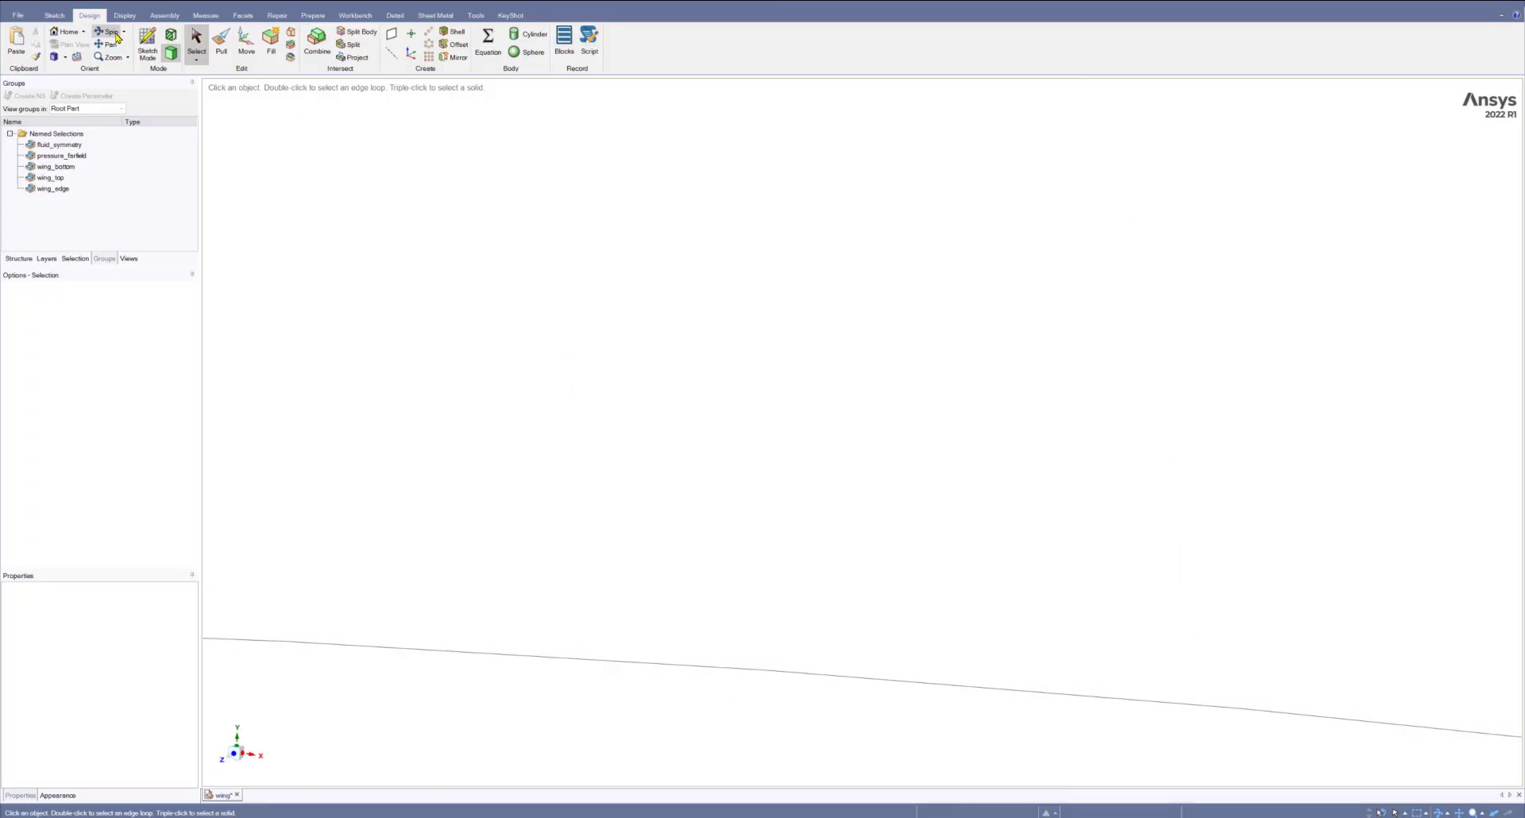
click(65, 56)
click(70, 72)
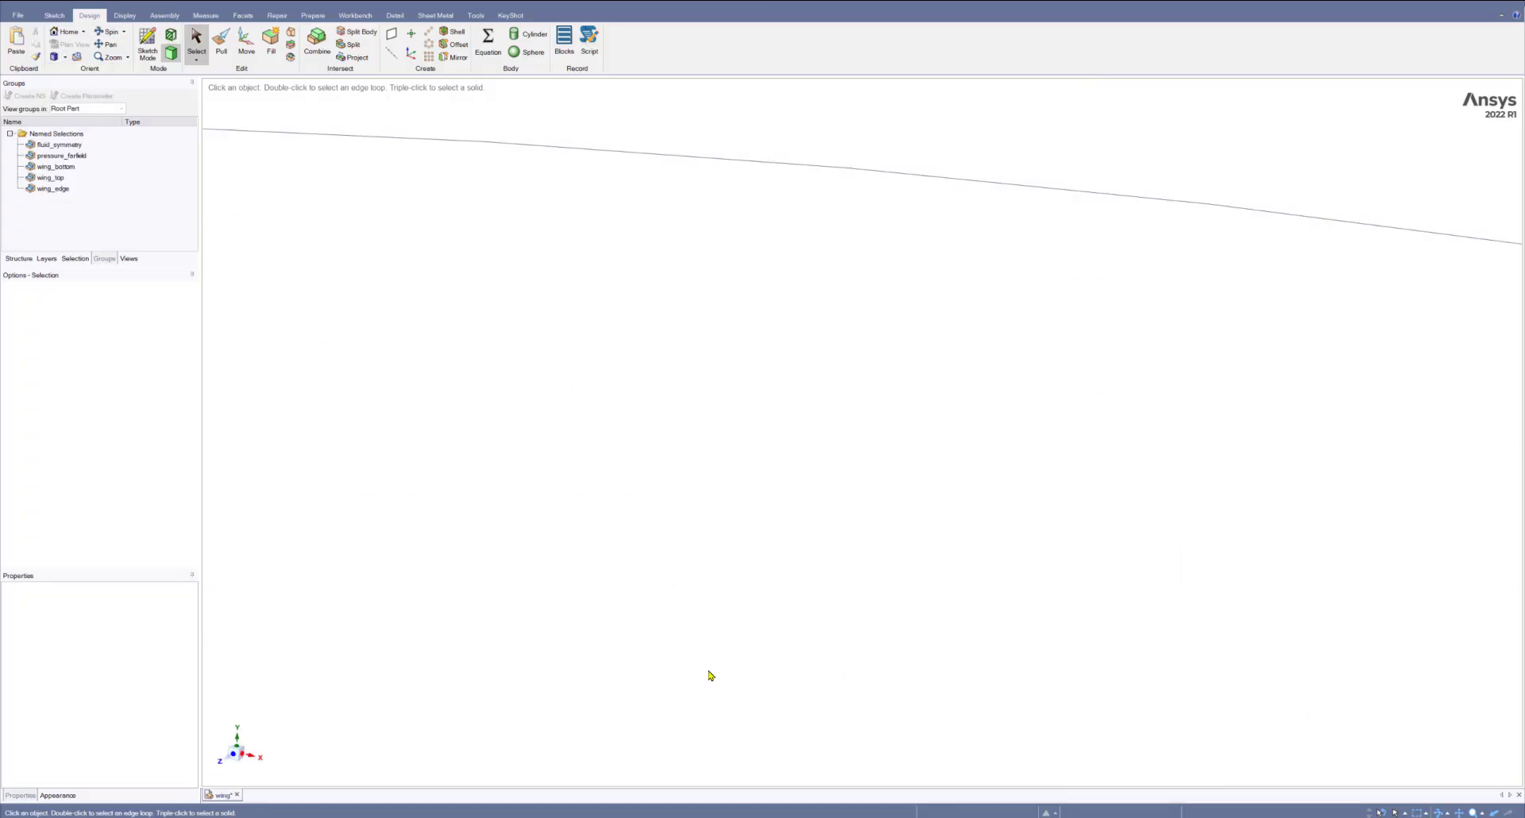
scroll(861, 476, up, 10)
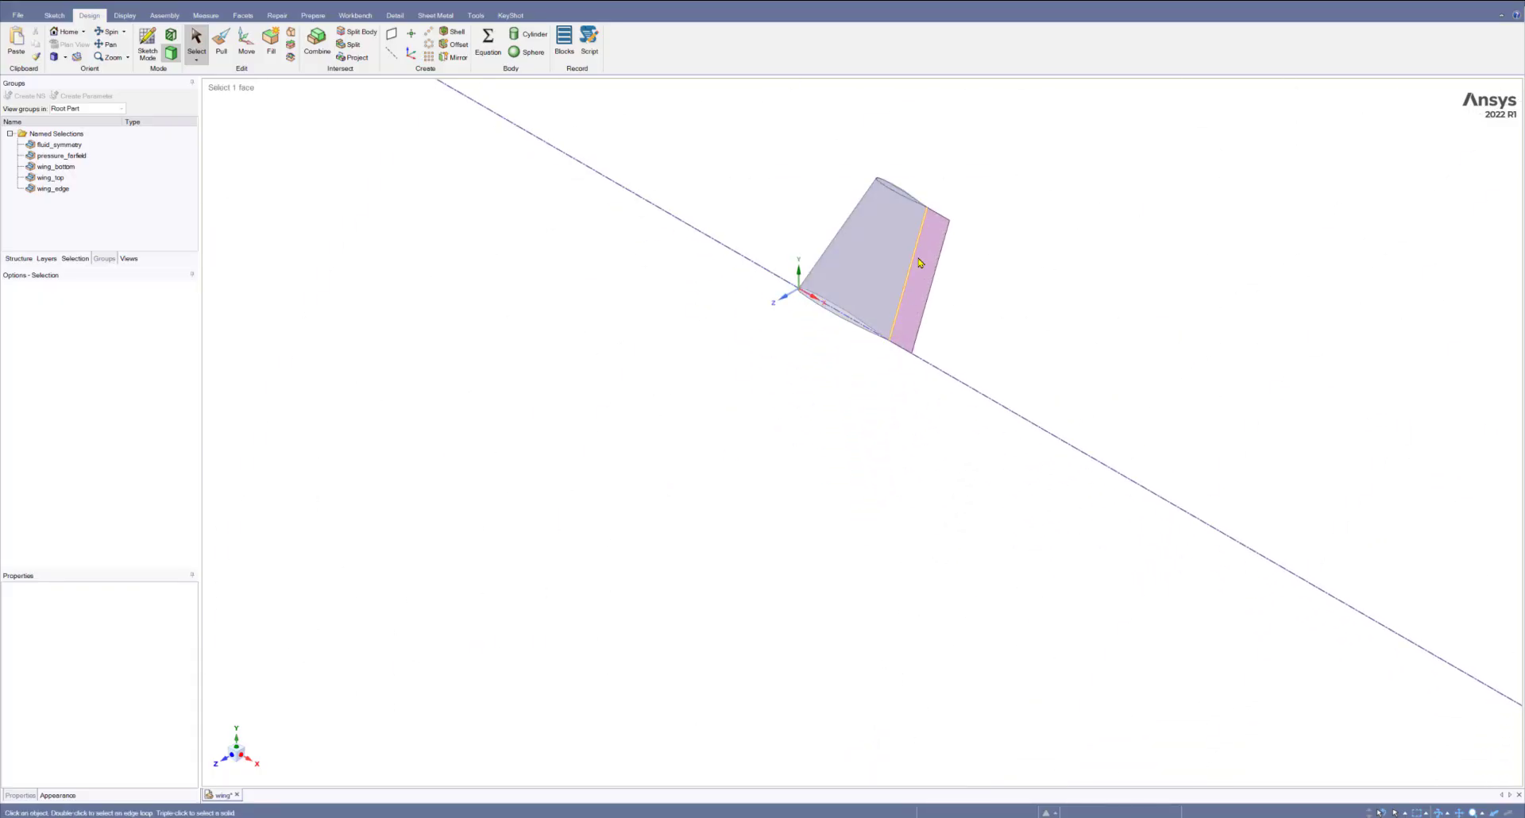
scroll(902, 150, up, 2)
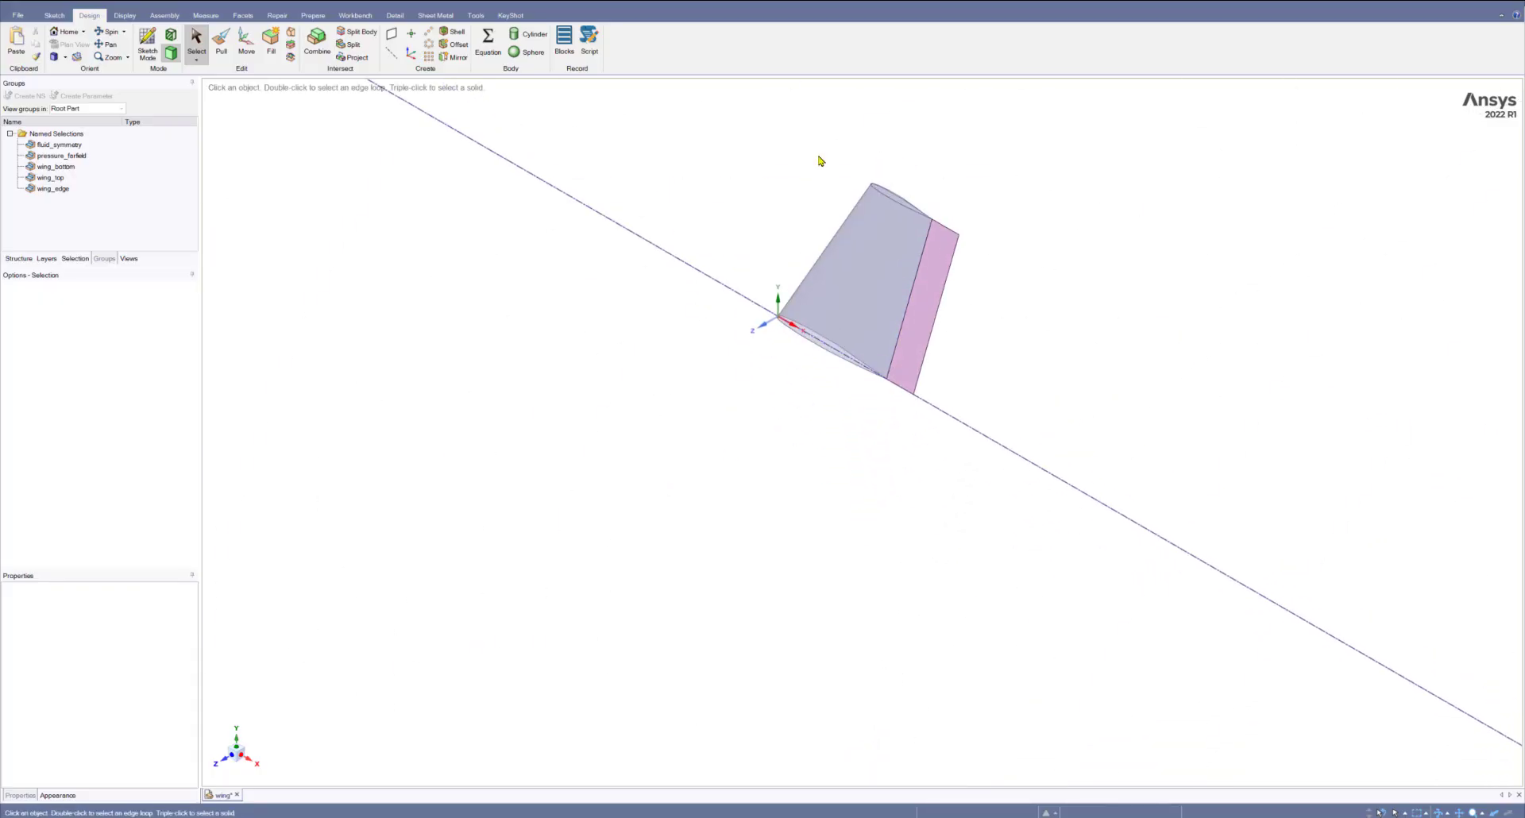
click(49, 167)
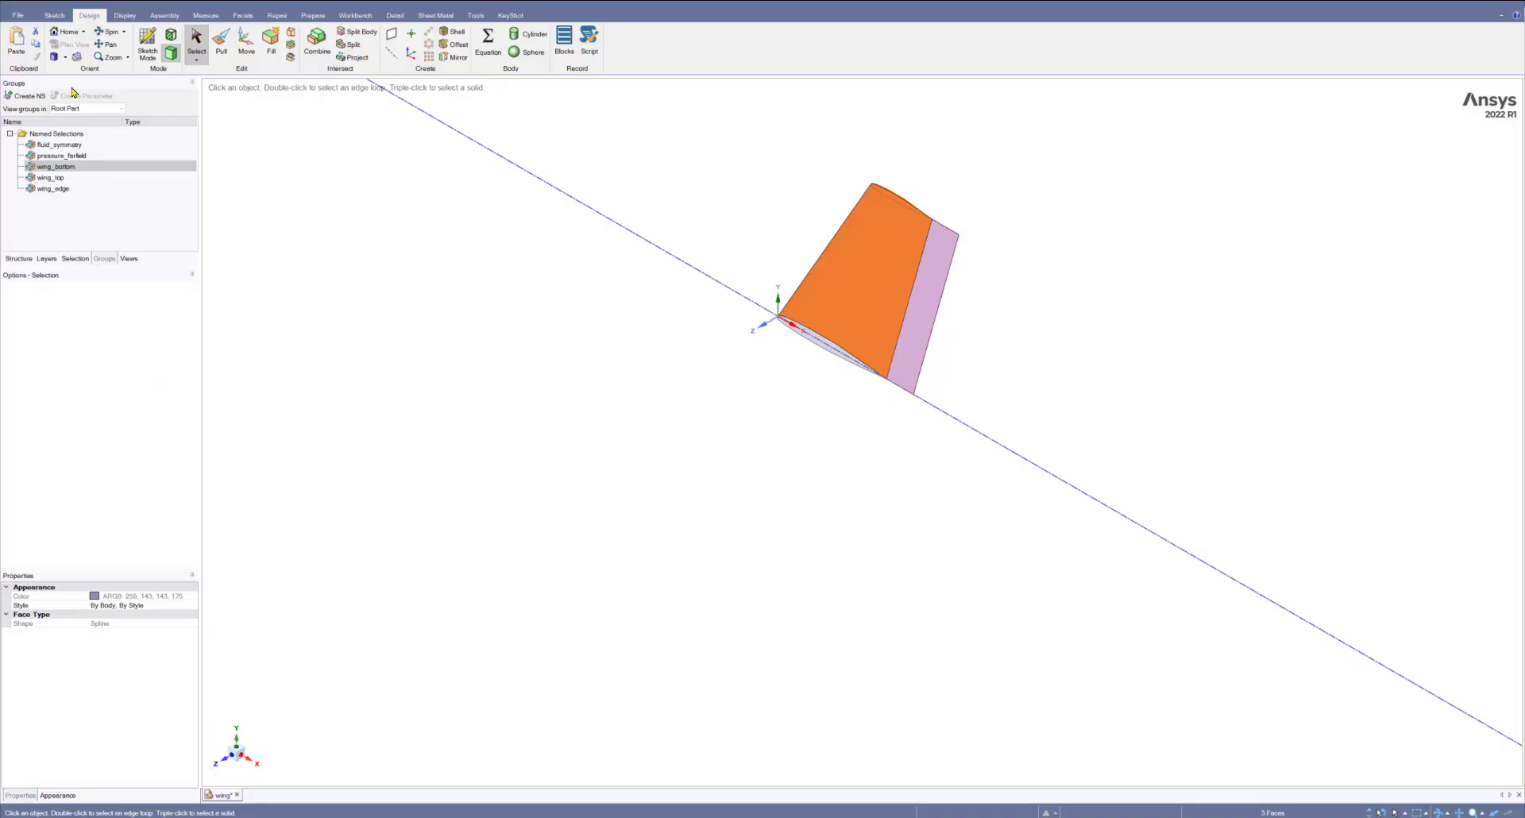
Examine the wing from the Bottom view, highlighting the wing_edge and wing_top named selections.
click(65, 57)
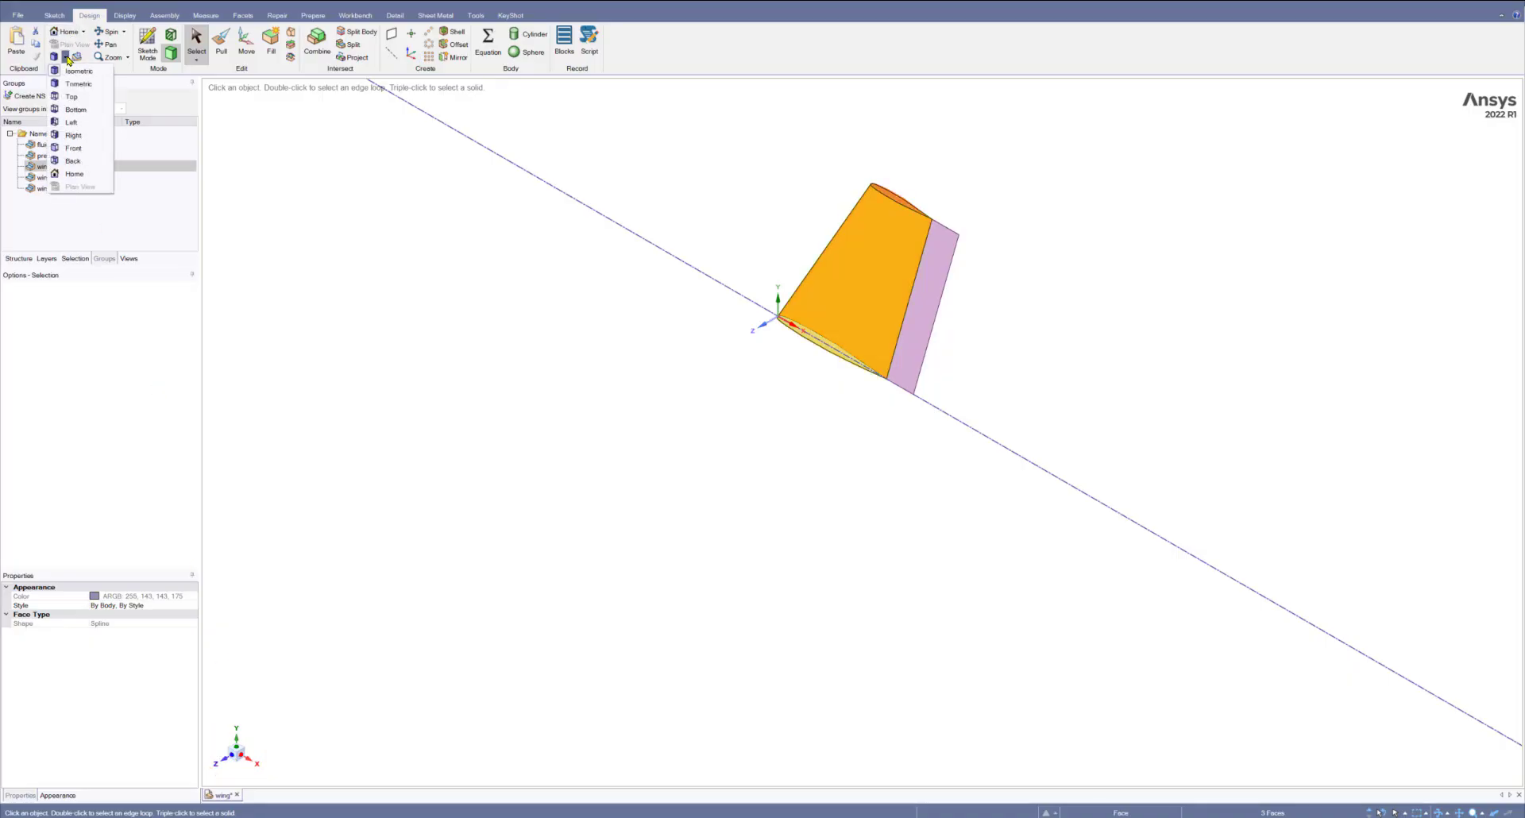
click(75, 109)
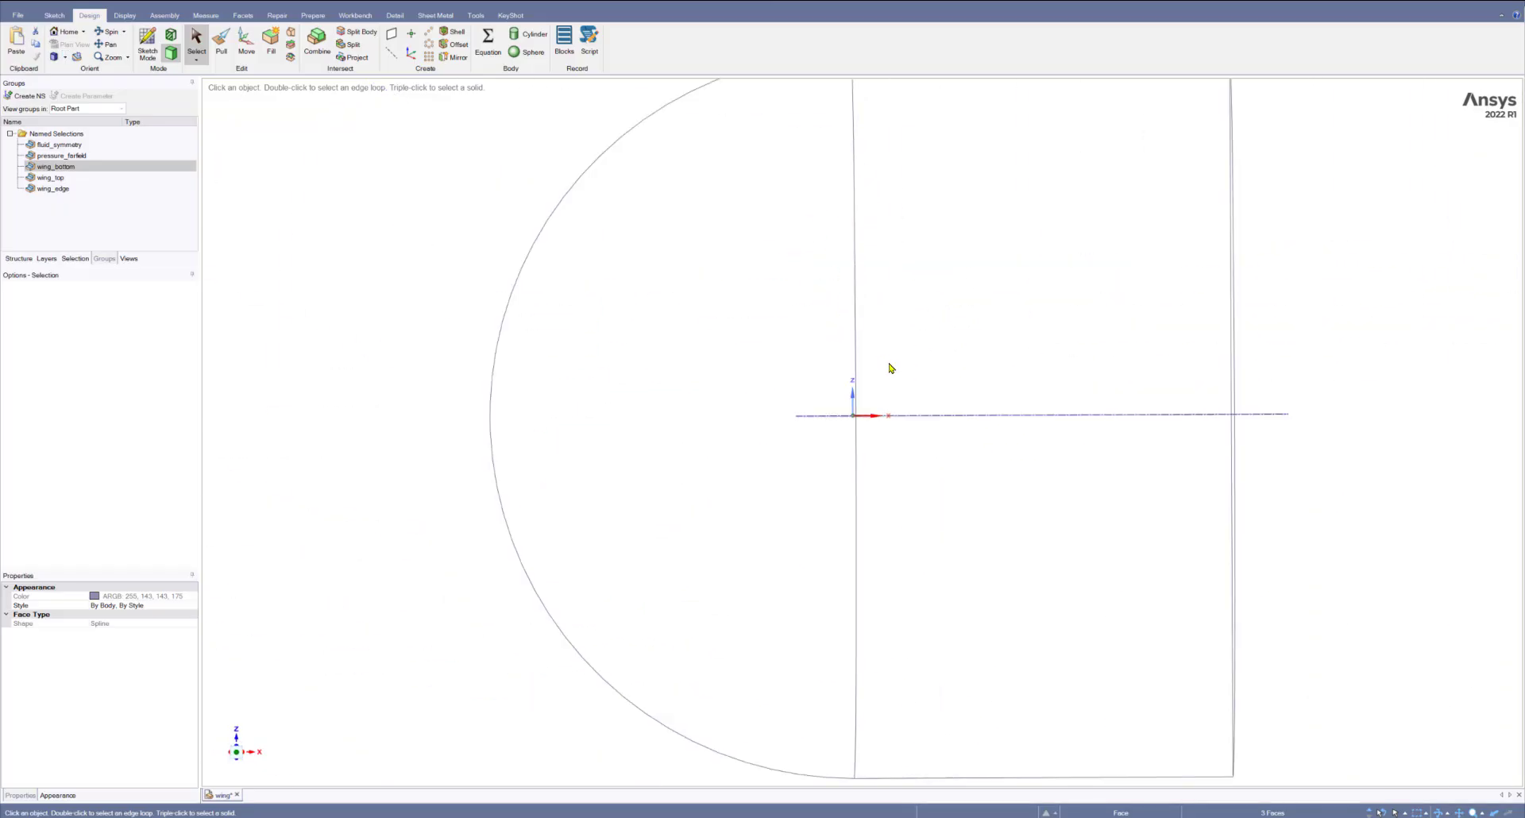
middle_drag(780, 497, 753, 305)
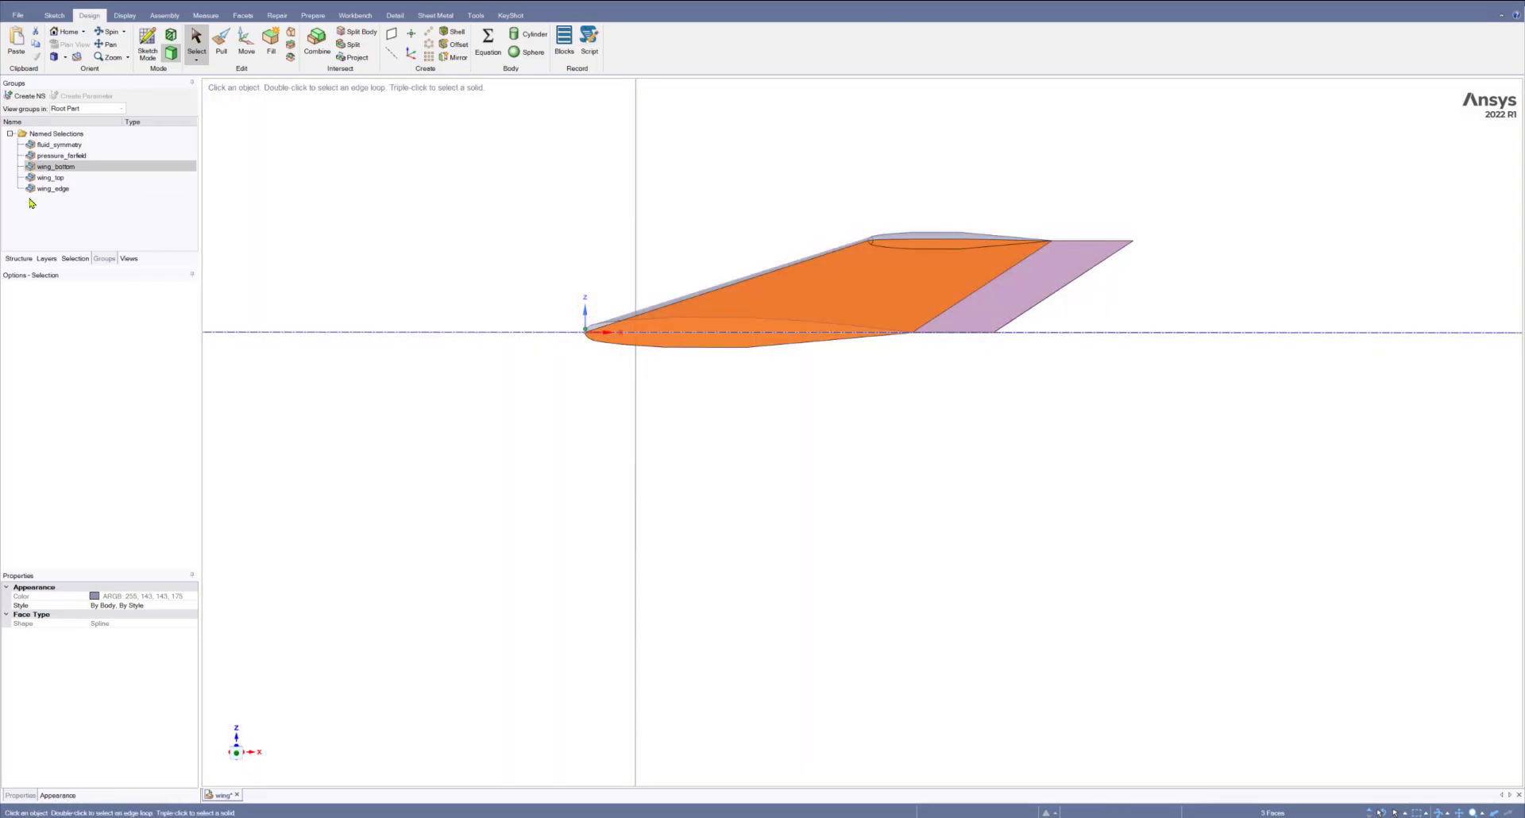
click(53, 189)
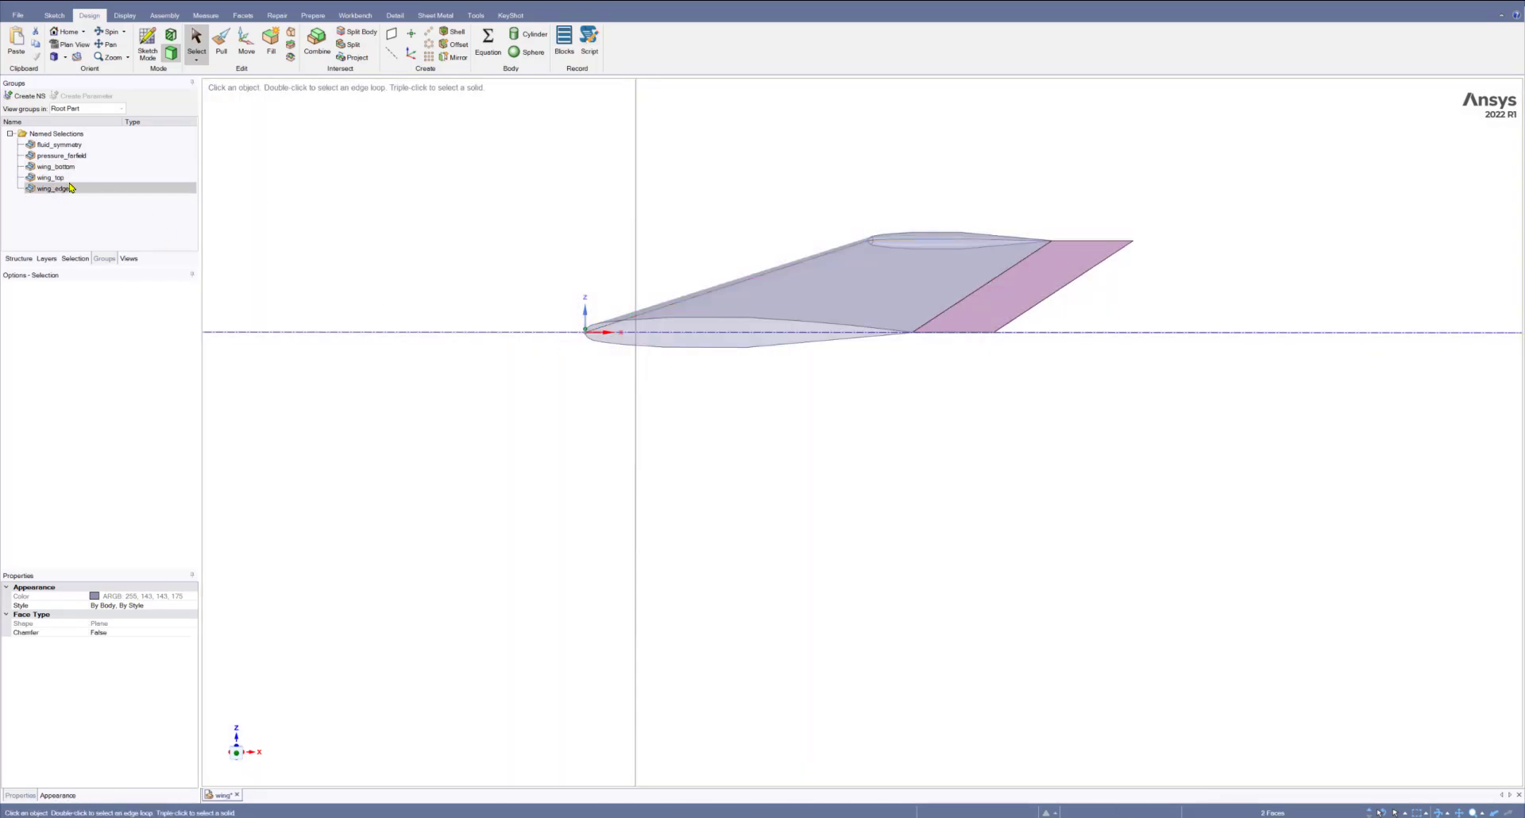
click(50, 178)
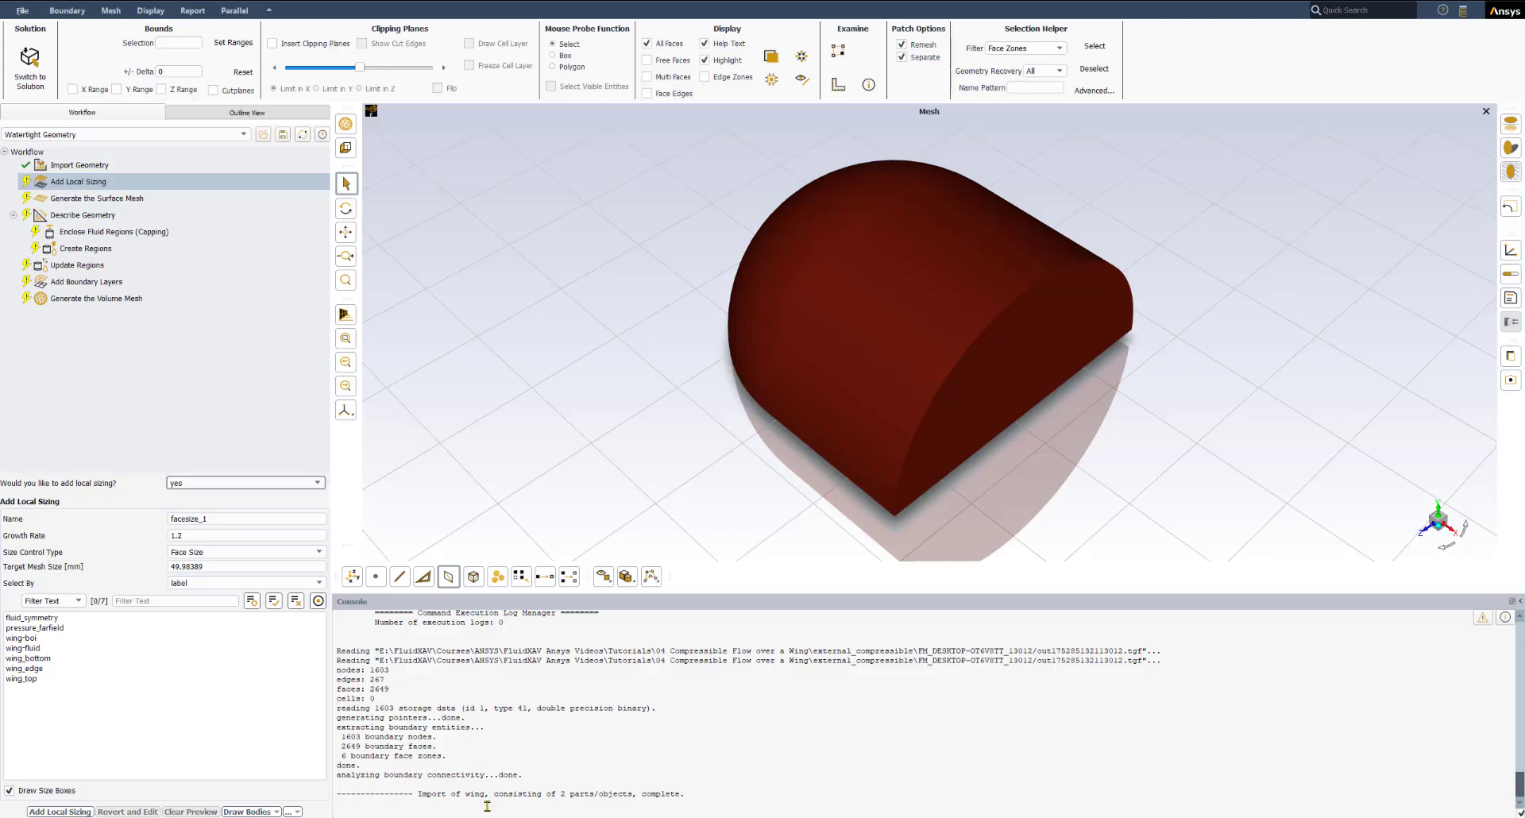
Switch to Fluent, name the local face sizing wing-facesize and activate the Zone Selection Filter.
double_click(190, 519)
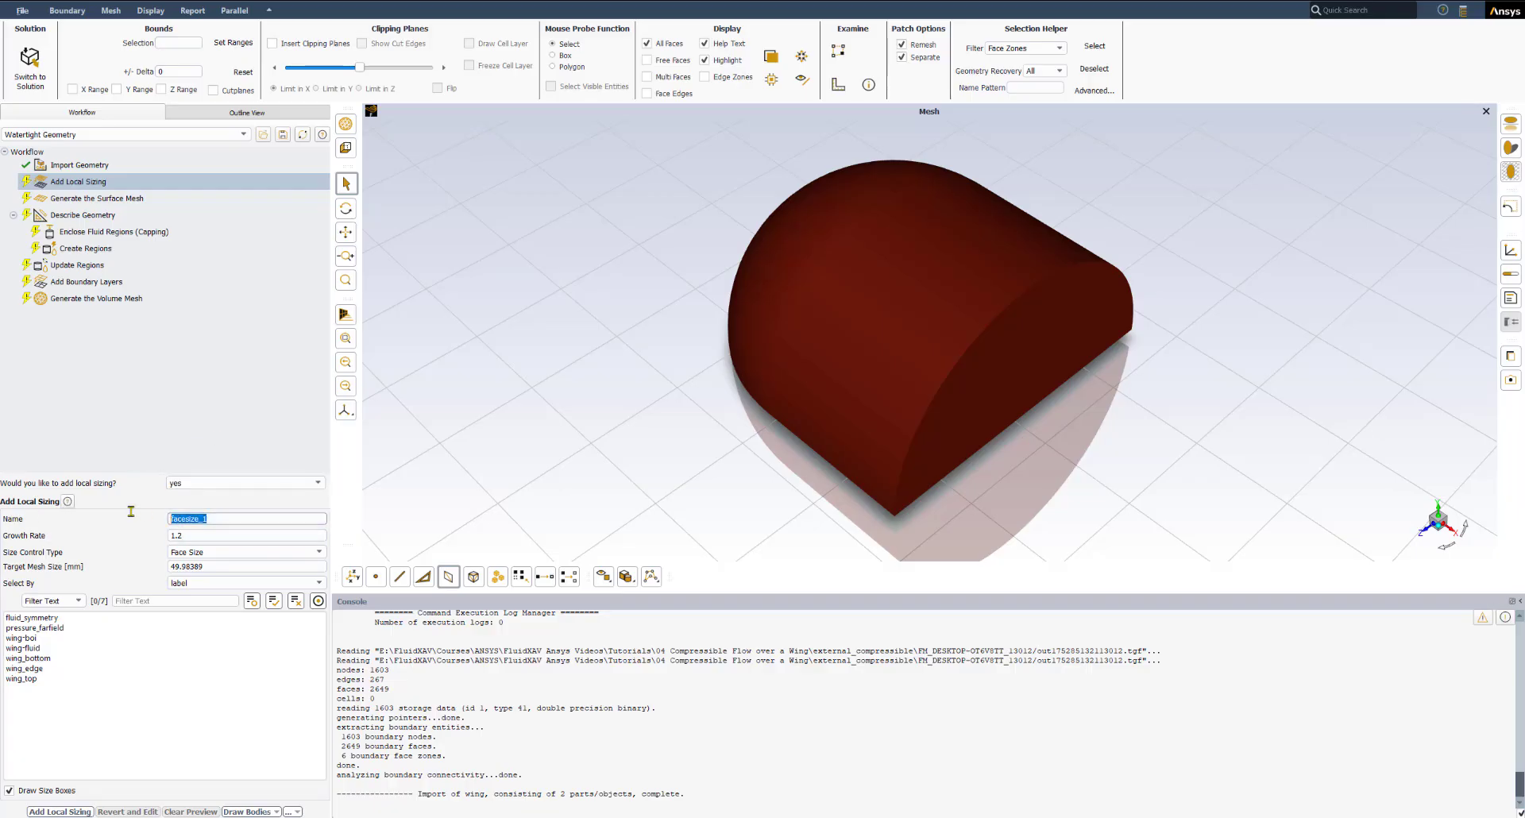
text(wing-facesize)
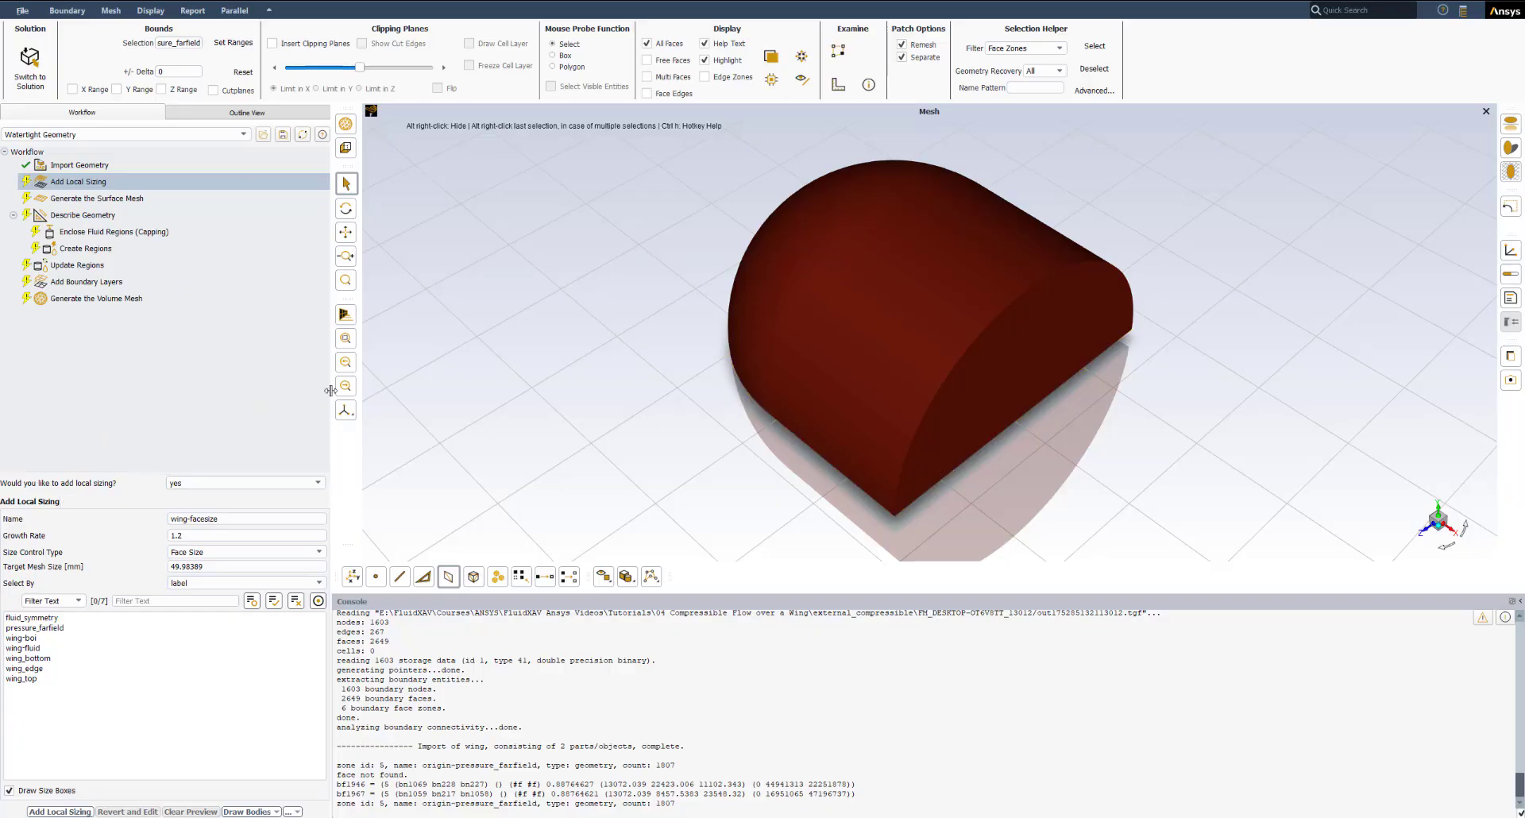
click(450, 575)
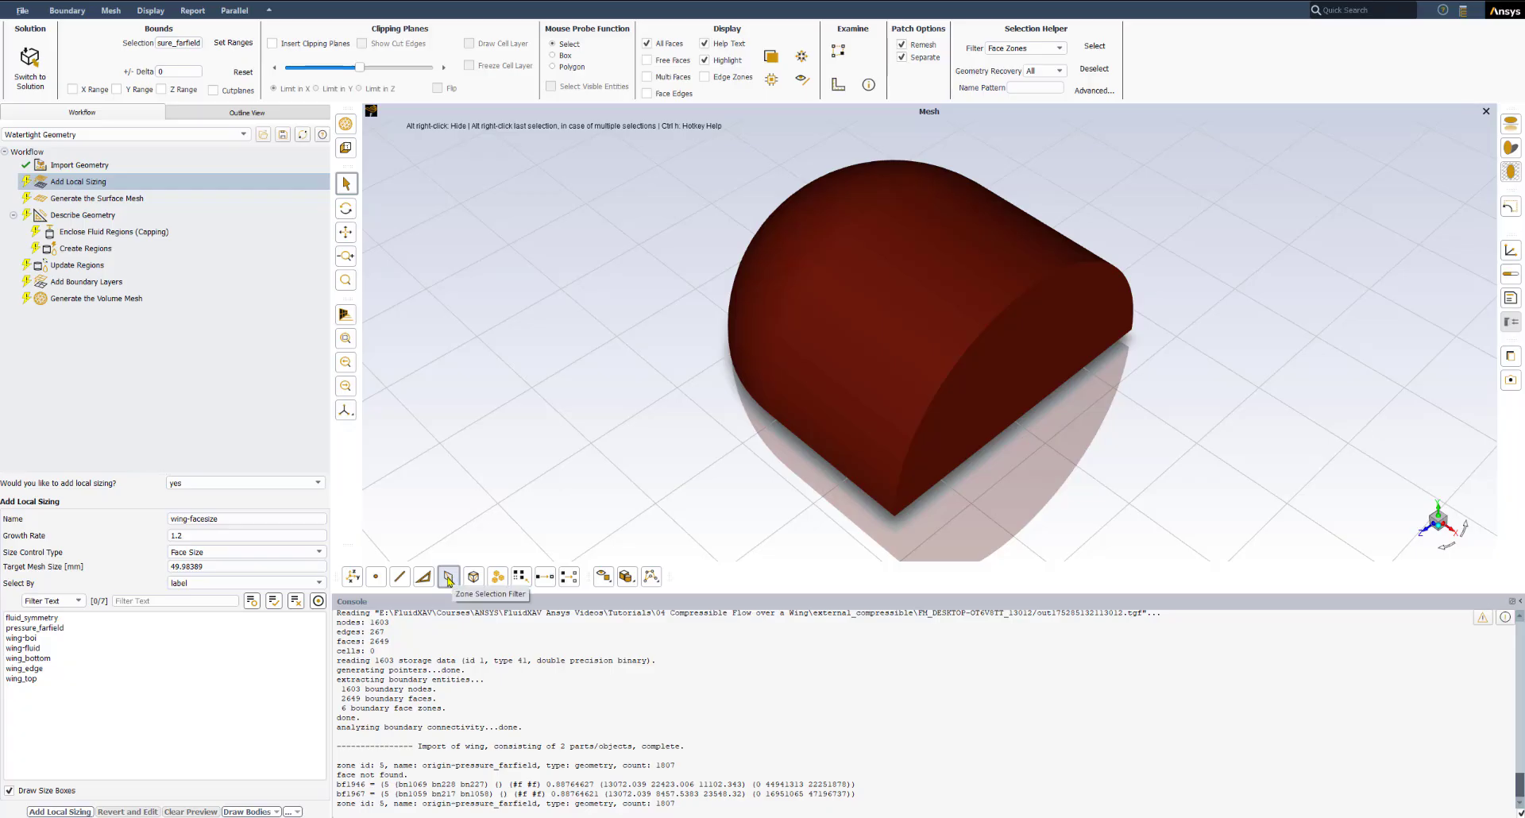
click(449, 579)
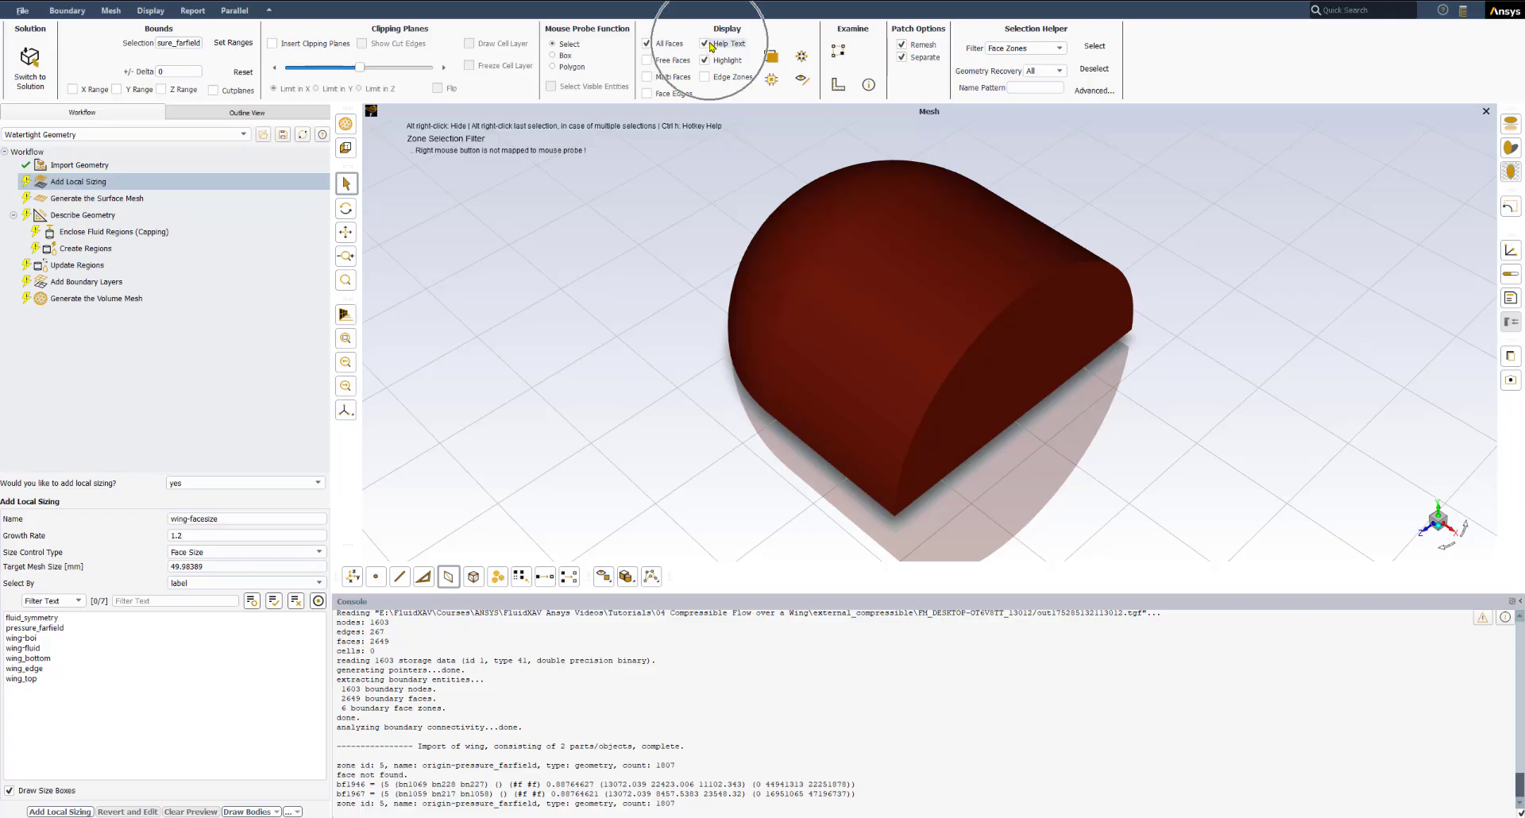
Toggle the Help Text display off and on and switch from the Object Selection Filter back to the Zone Selection Filter.
click(704, 45)
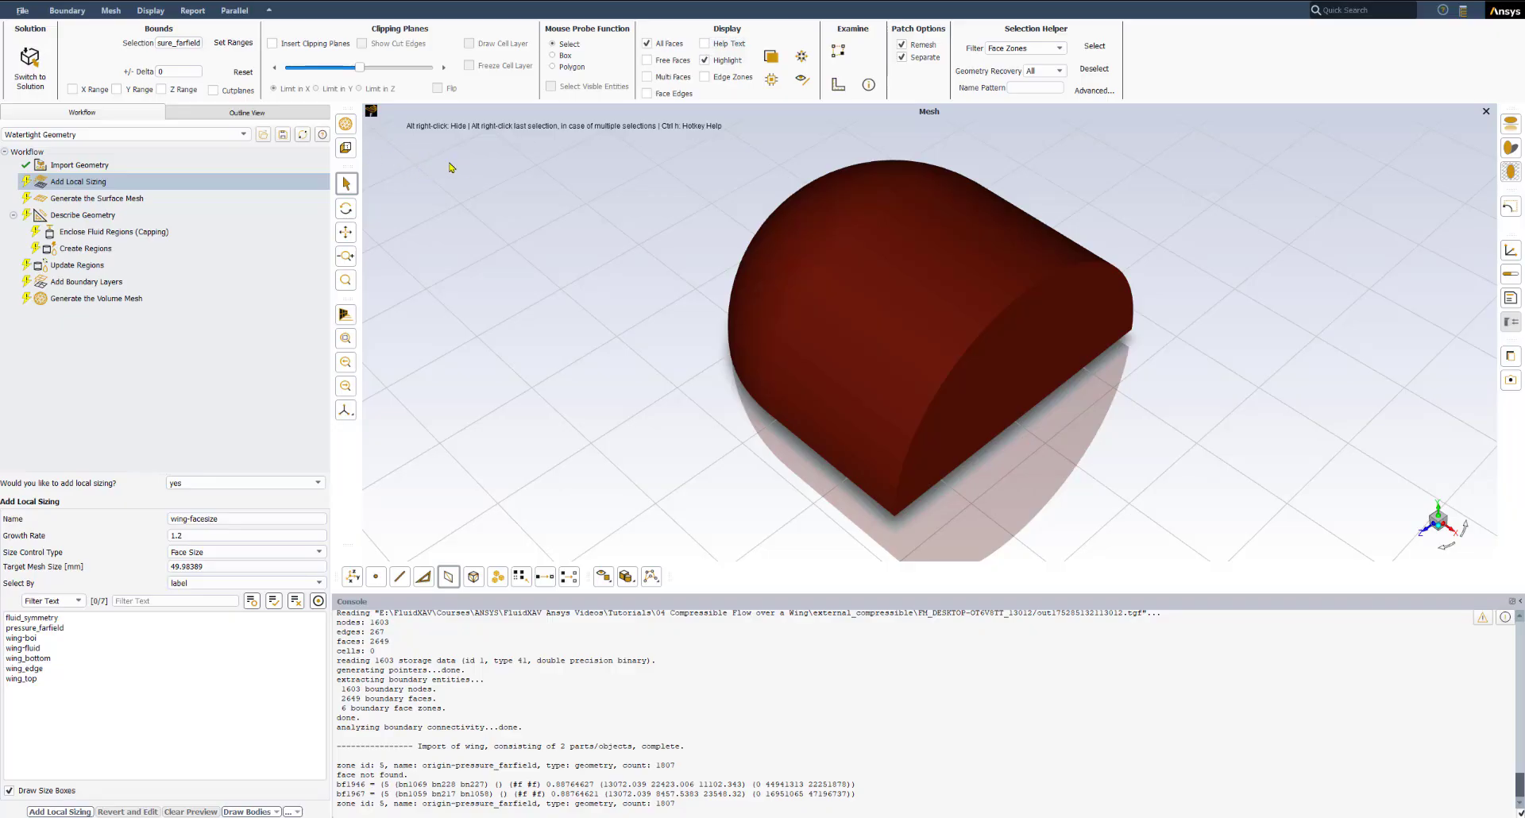
click(703, 43)
click(474, 578)
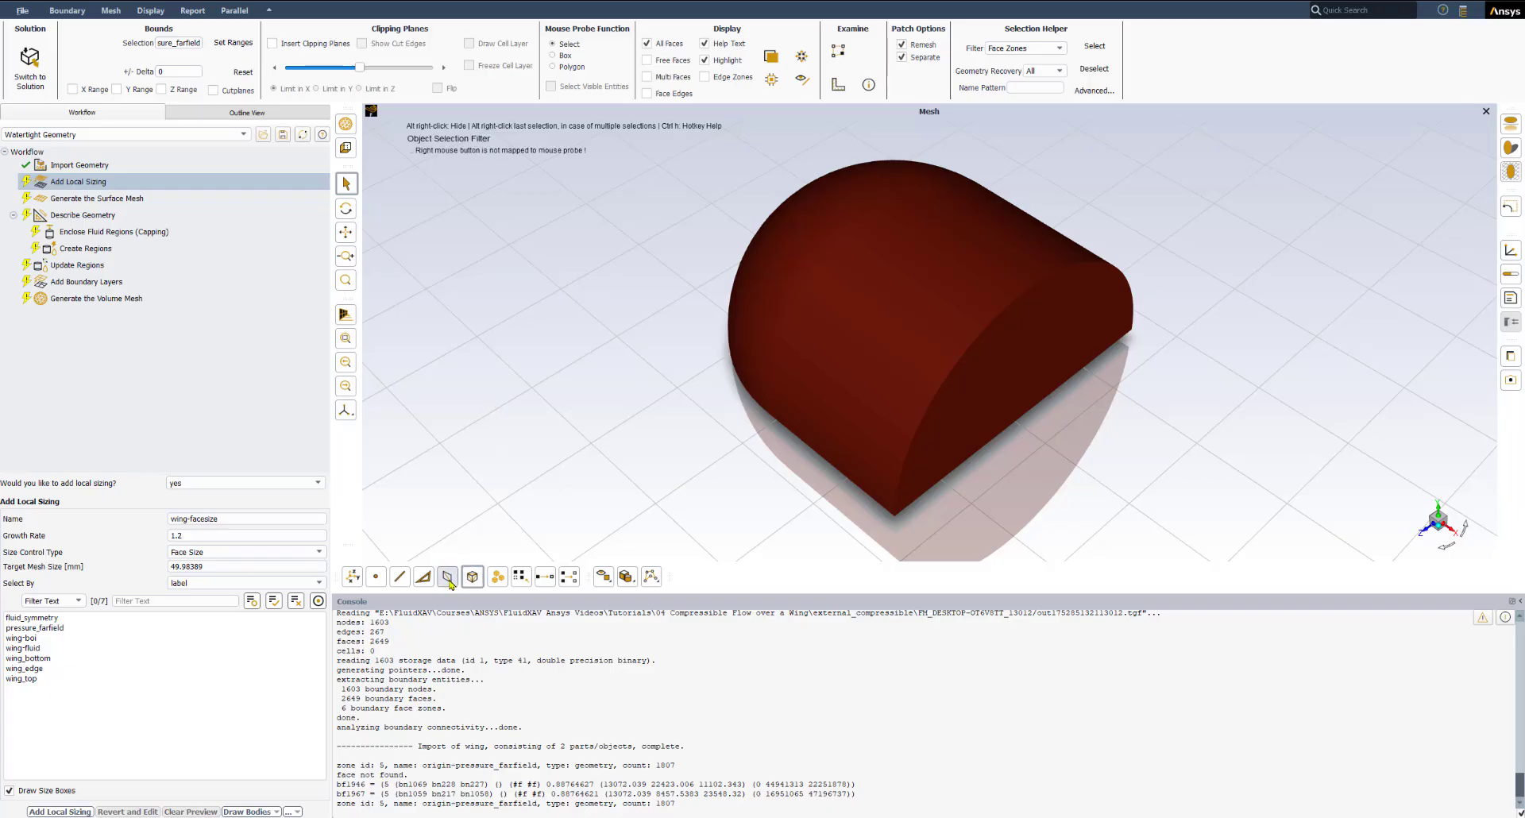
click(448, 579)
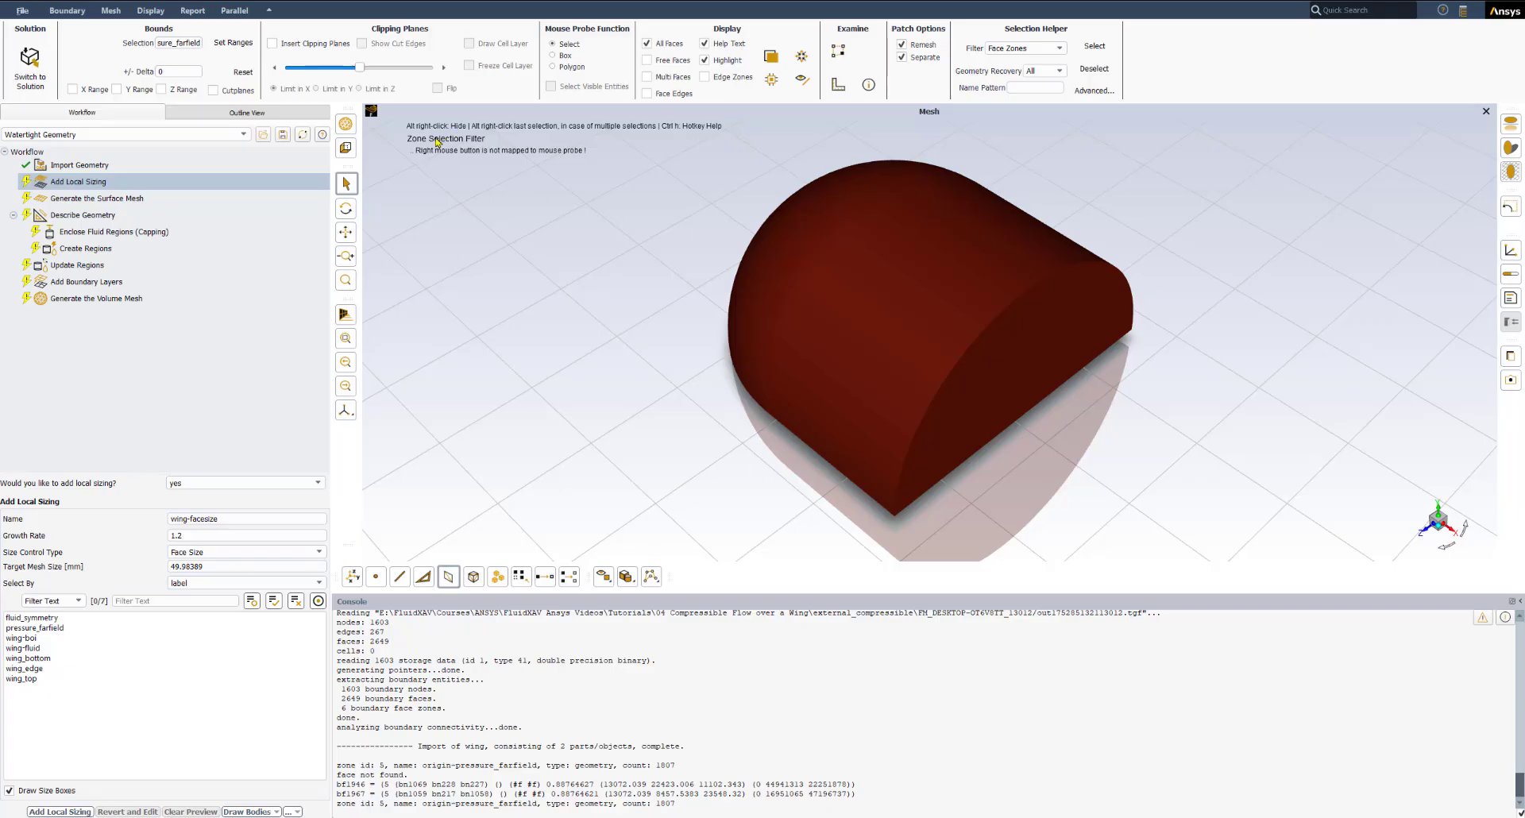
Hide the pressure_farfield zone and show the exposed wing close up in an enlarged graphics area.
click(937, 335)
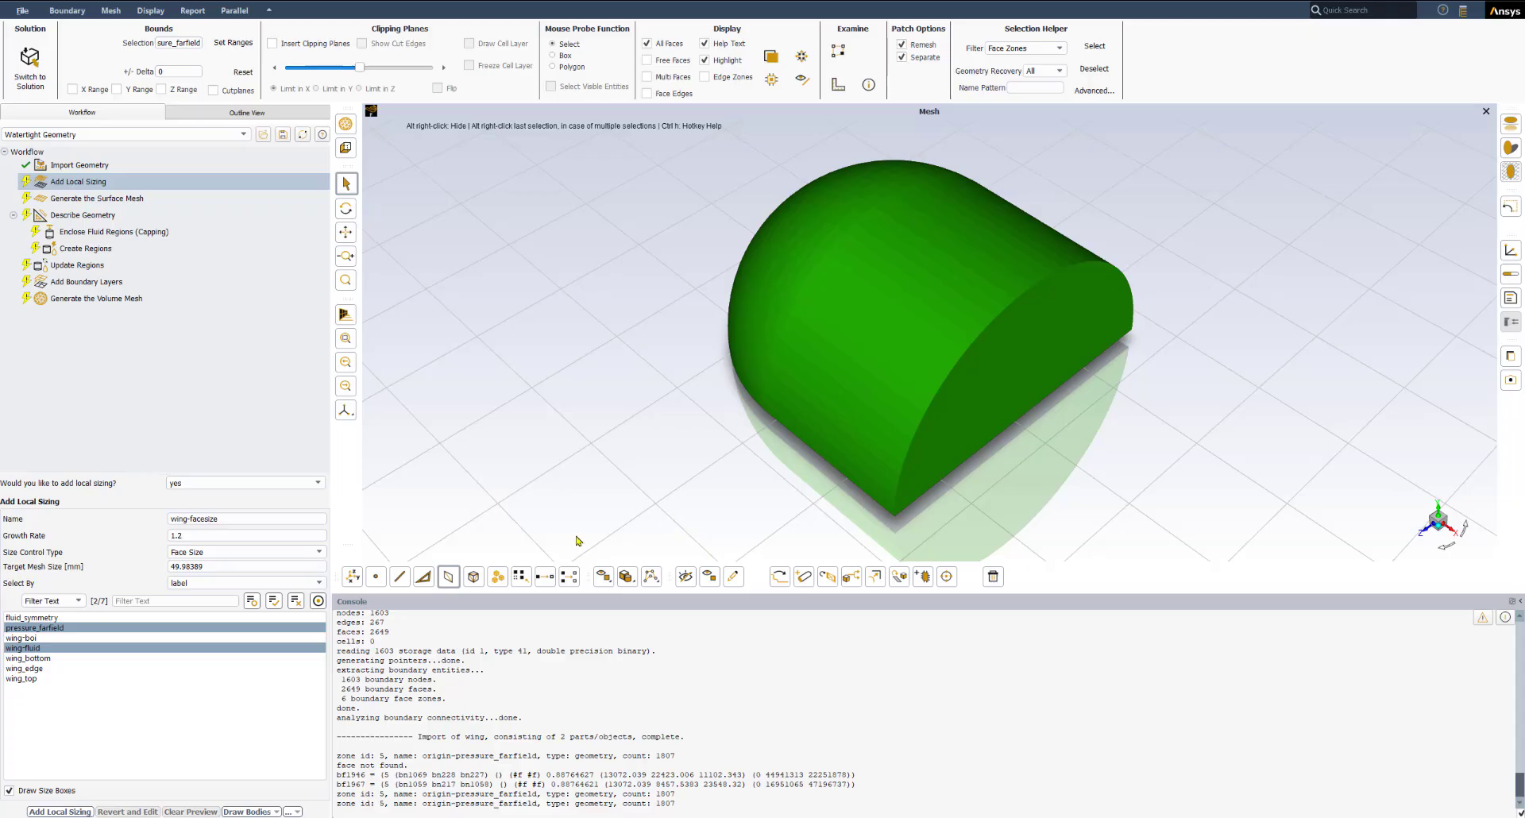
click(684, 576)
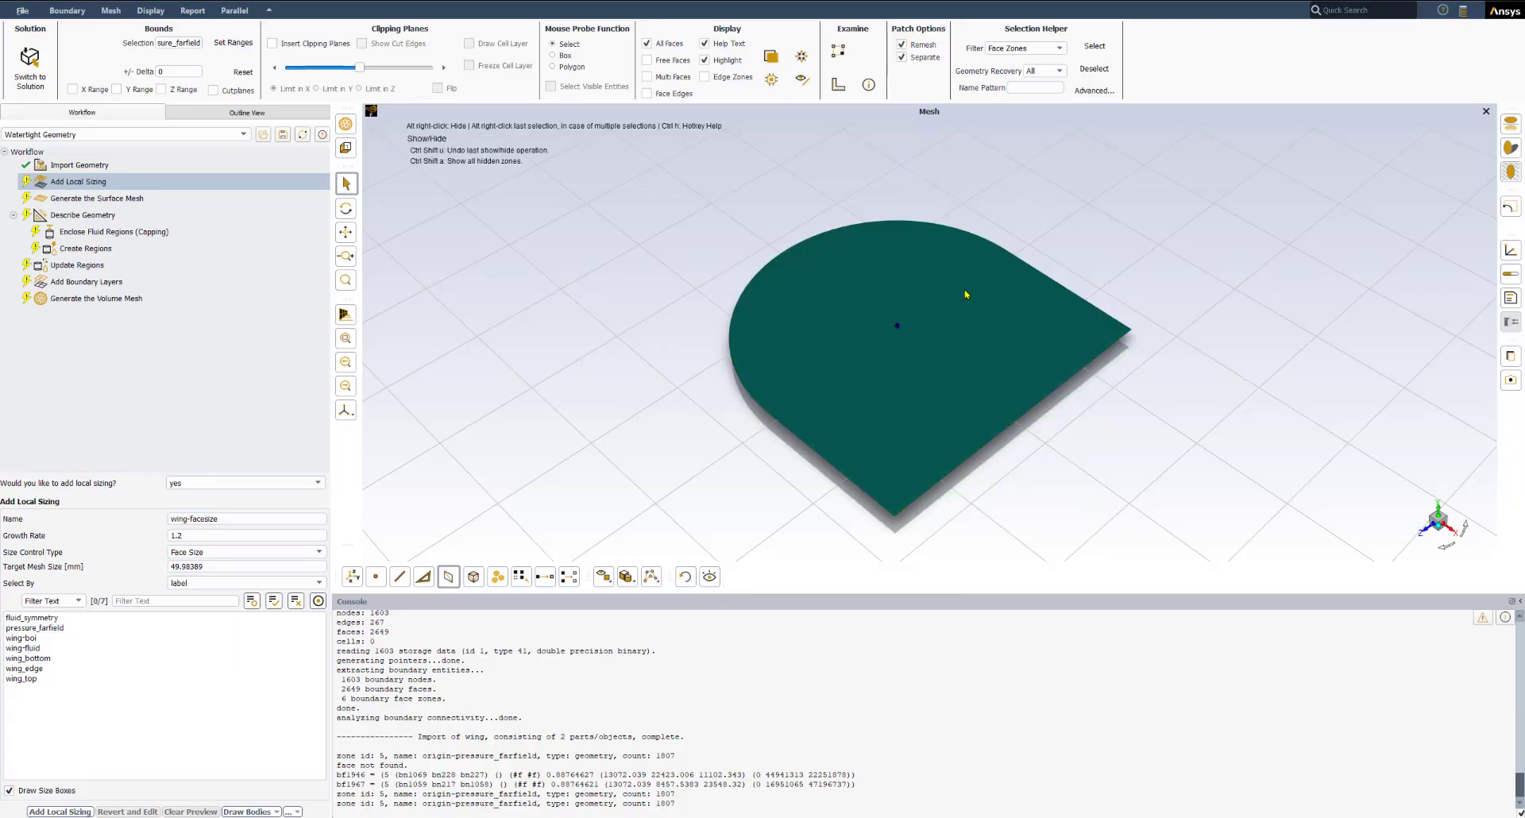
scroll(965, 294, up, 6)
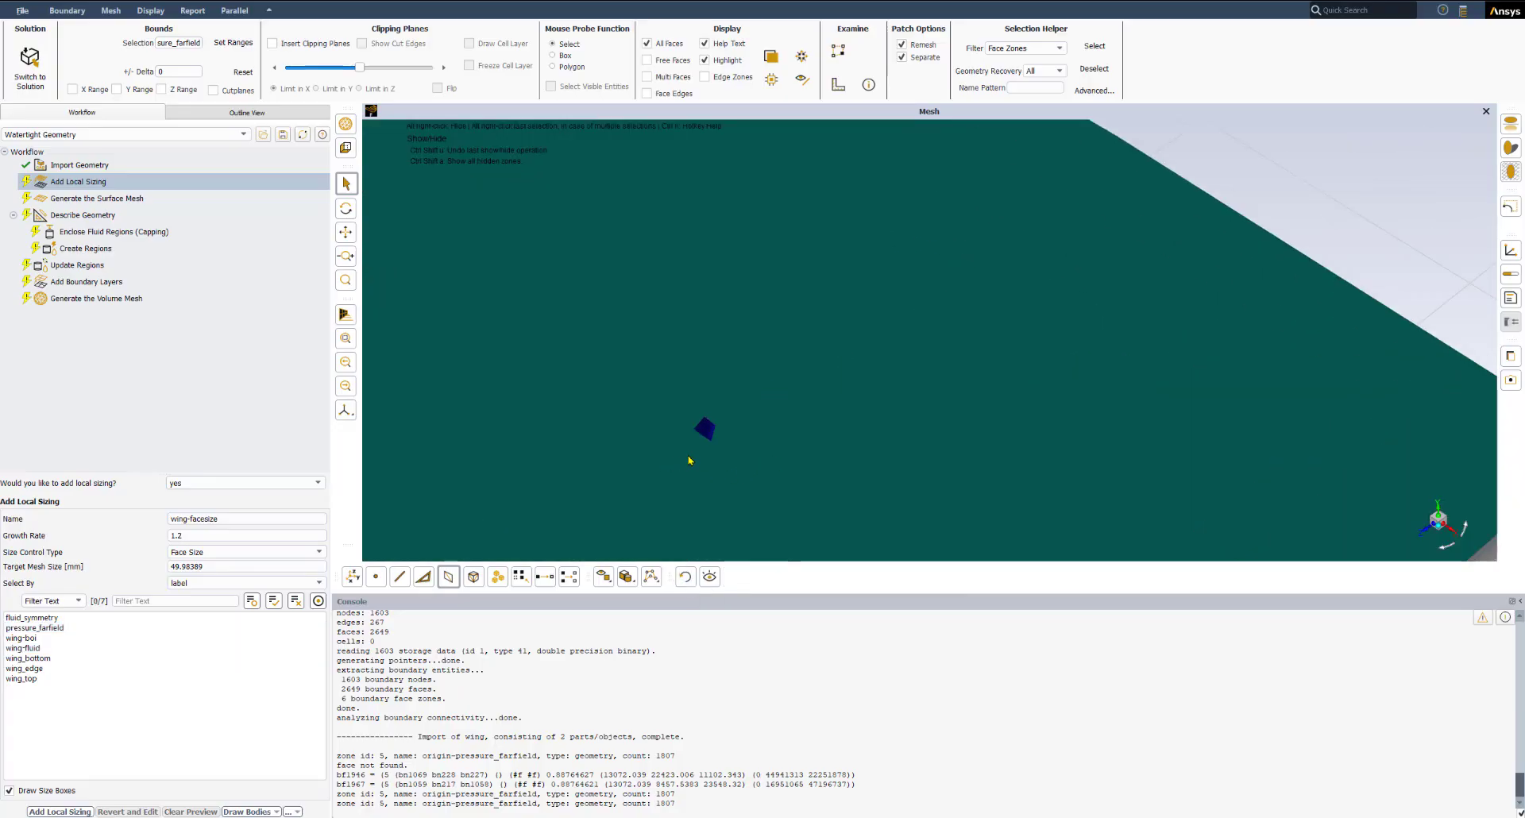
scroll(689, 460, up, 5)
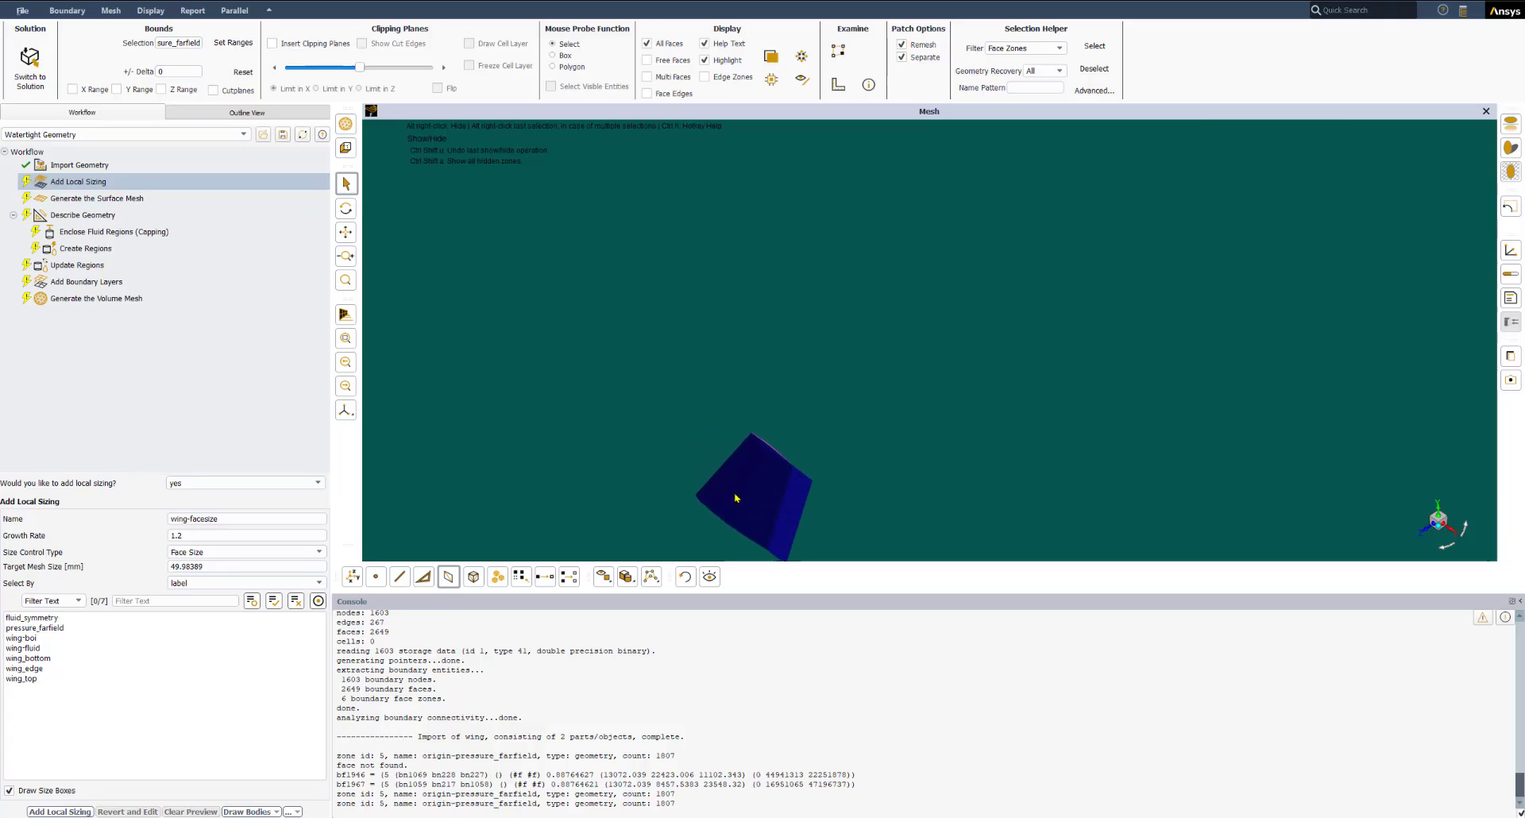
ctrl+middle_drag(763, 514, 780, 331)
scroll(779, 211, up, 4)
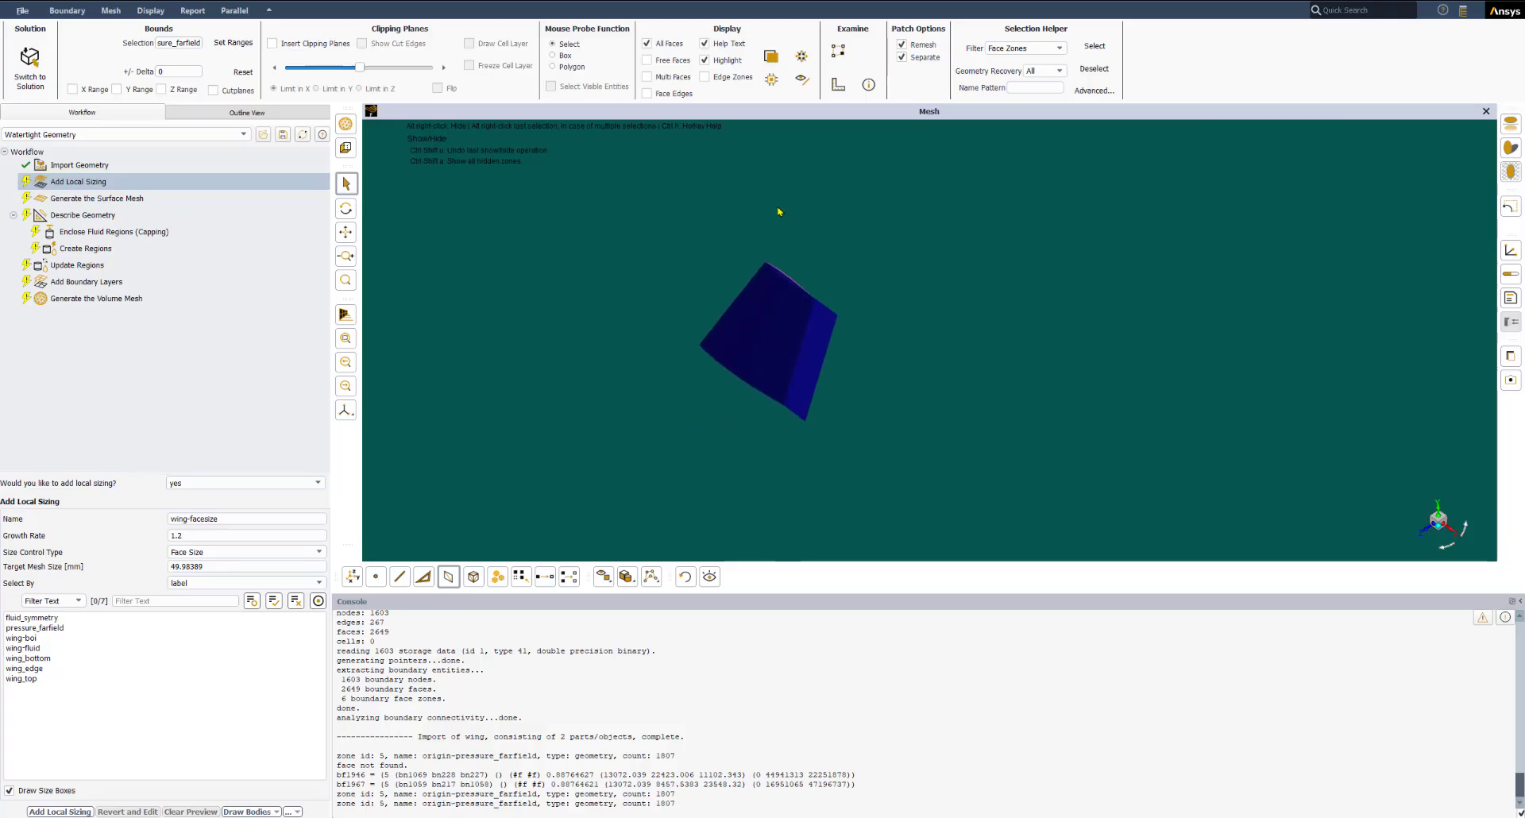
scroll(750, 346, up, 1)
scroll(755, 476, up, 2)
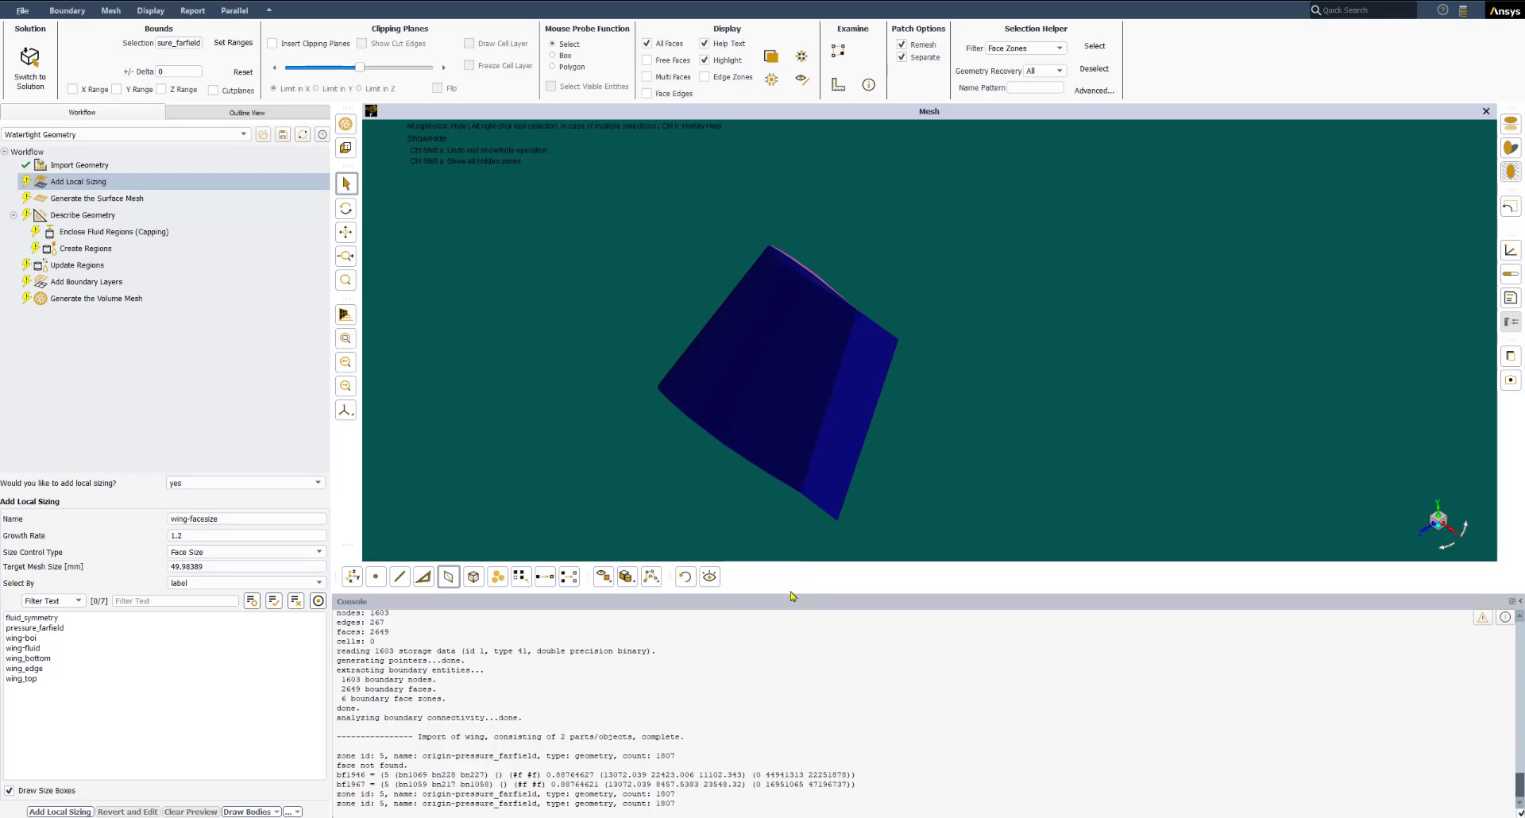
drag(791, 594, 774, 764)
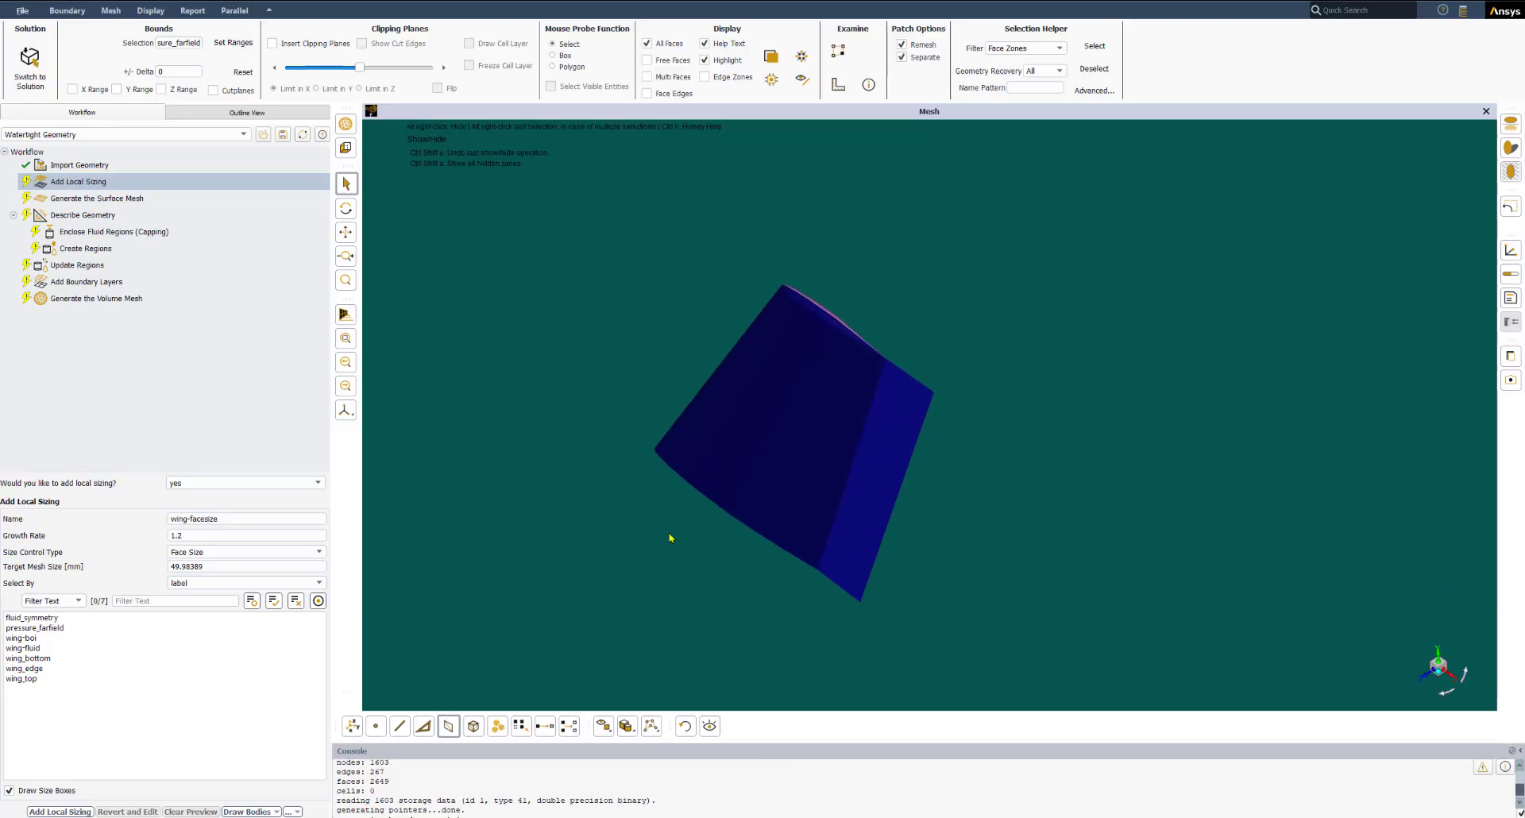
scroll(681, 321, up, 1)
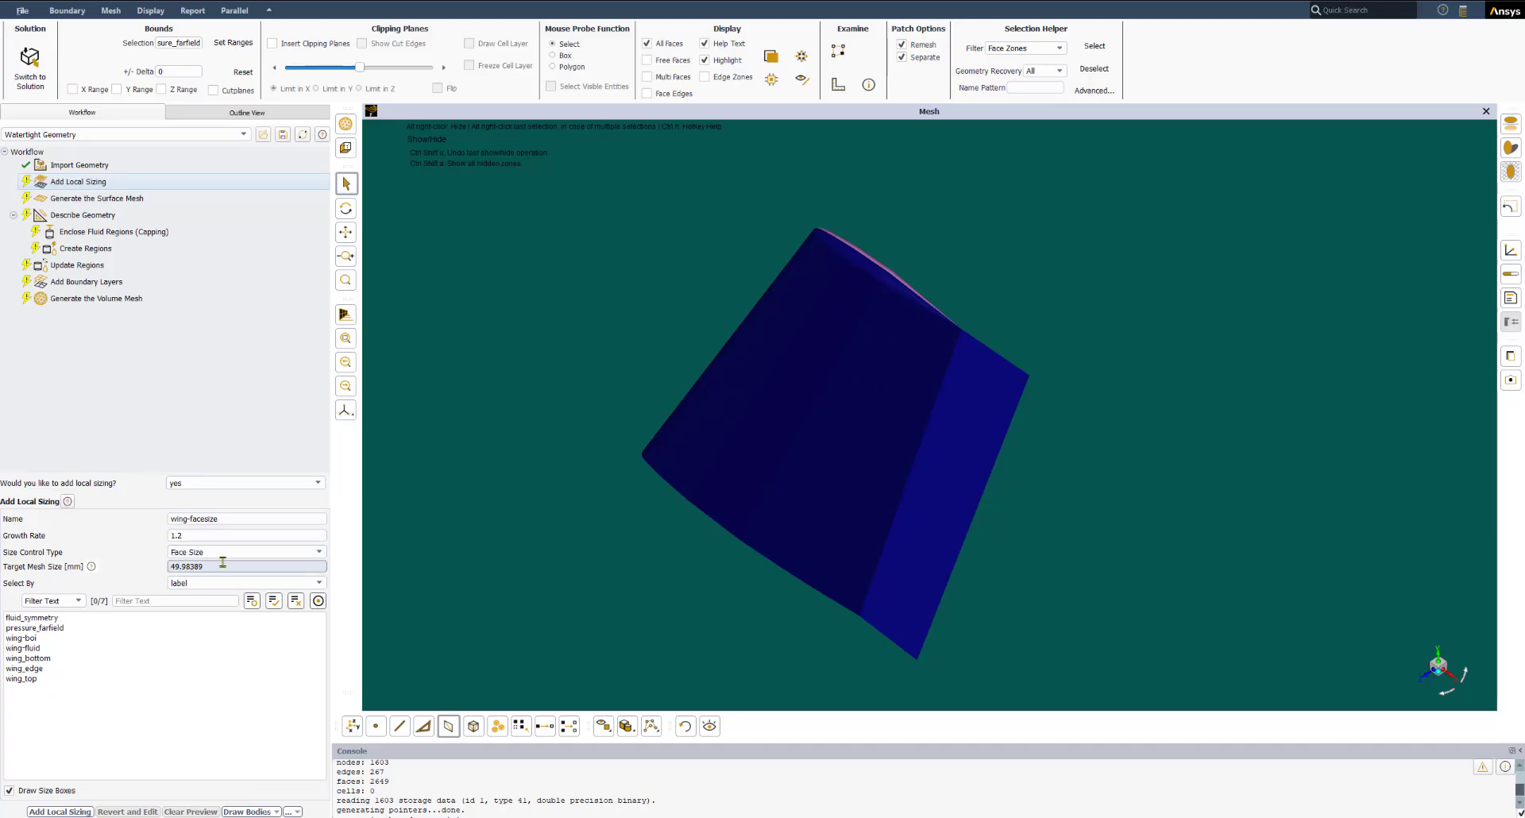
Set the wing-facesize target mesh size to 10 mm and assign it to the wing_bottom and wing_top labels.
drag(223, 562, 162, 568)
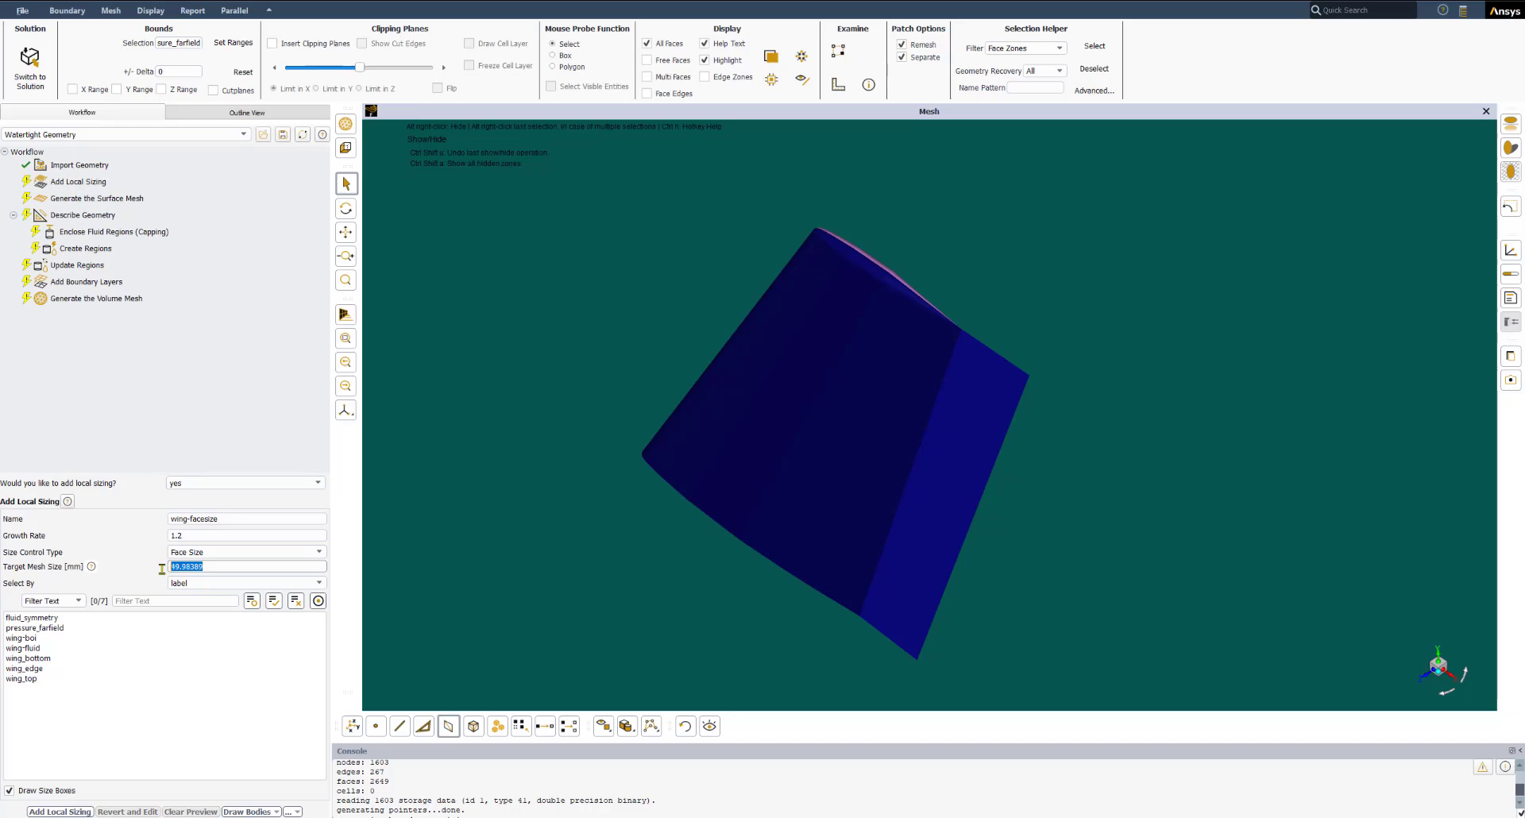
text(10)
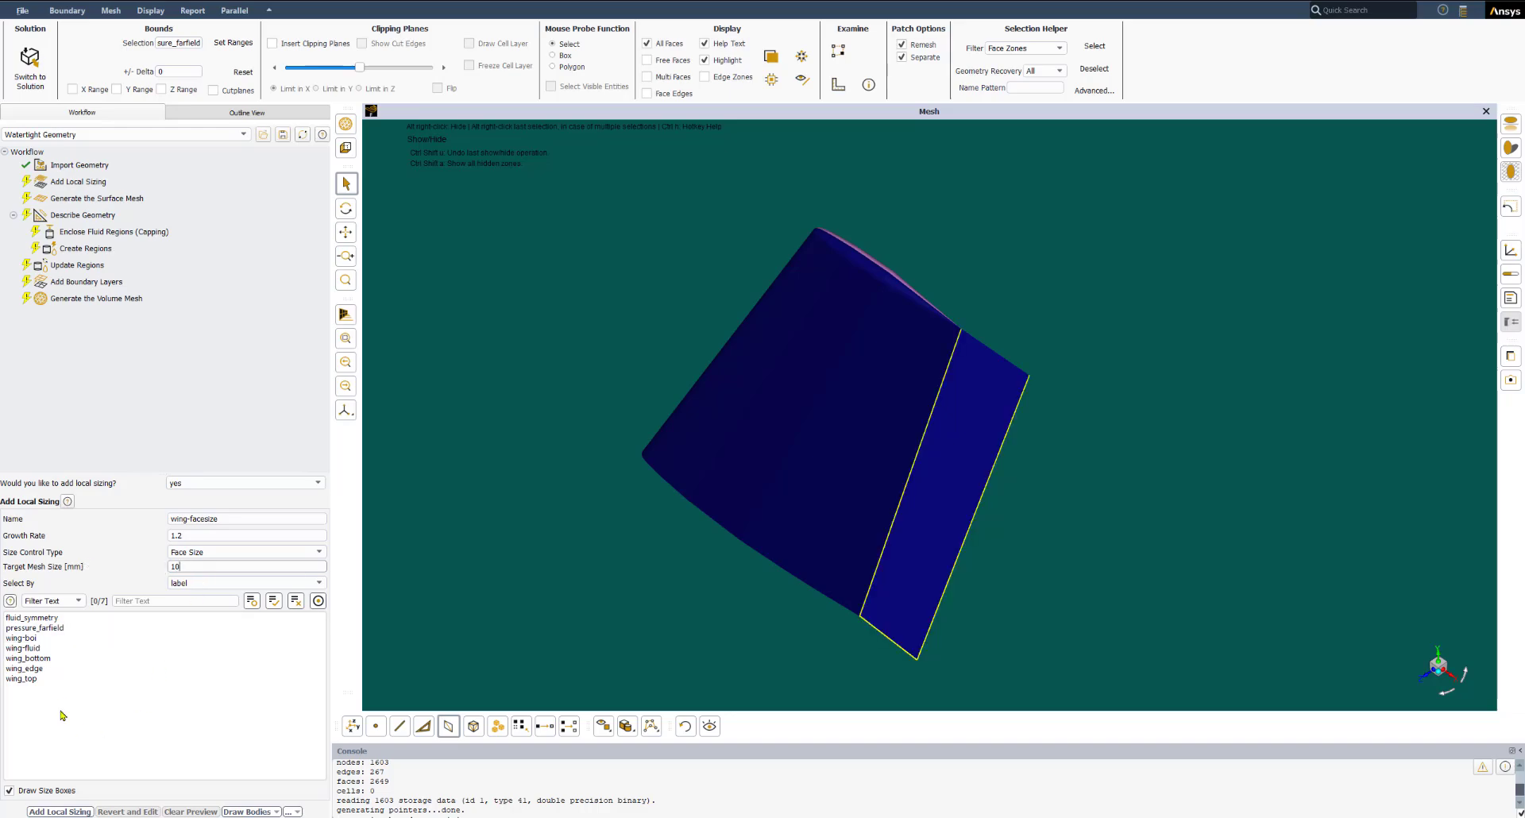
click(44, 658)
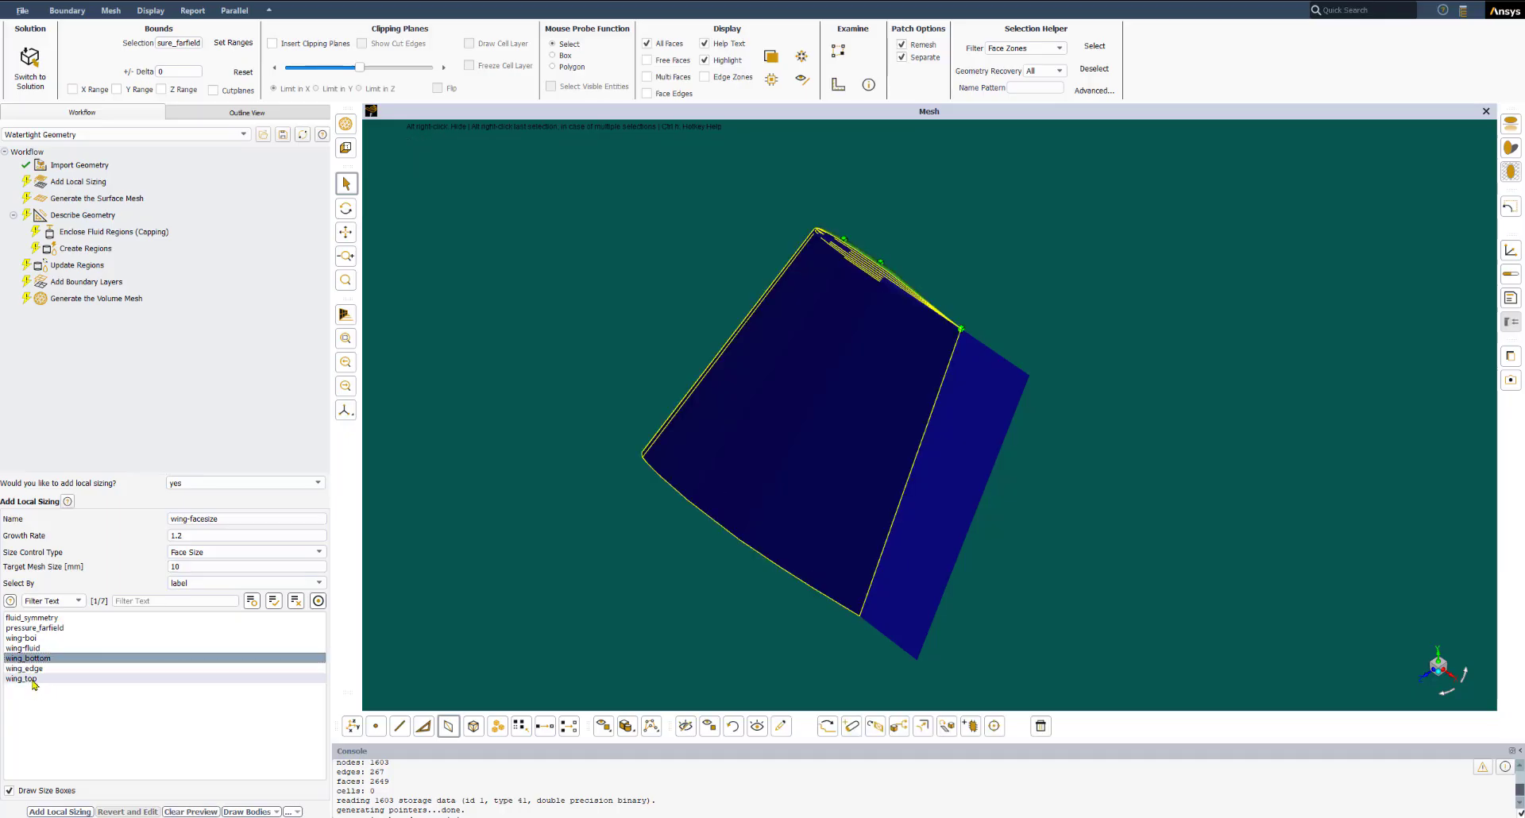
click(95, 679)
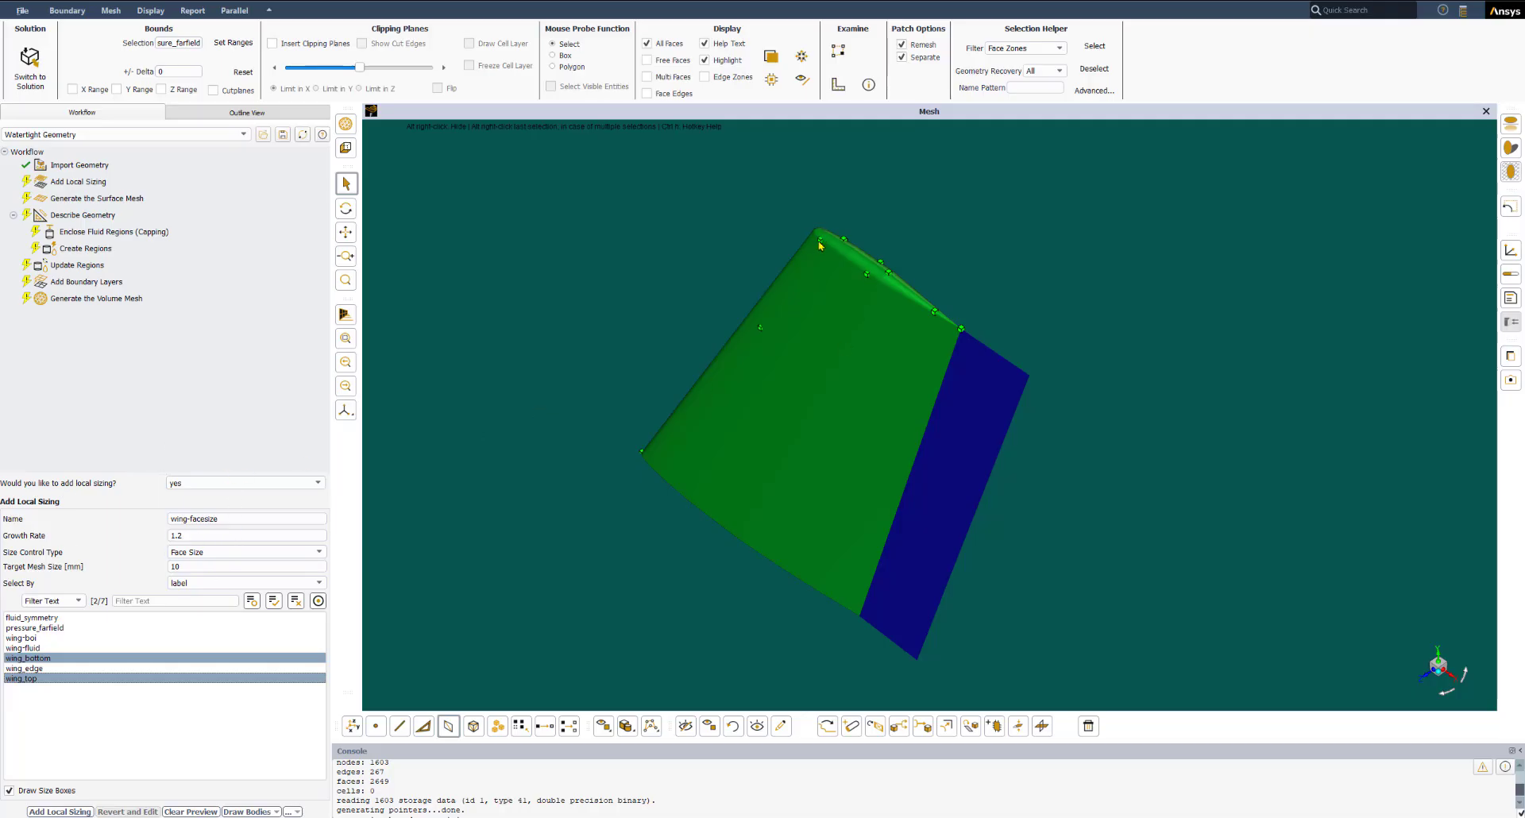
Try a 40 mm target mesh size to compare its size boxes on the wing faces.
double_click(194, 567)
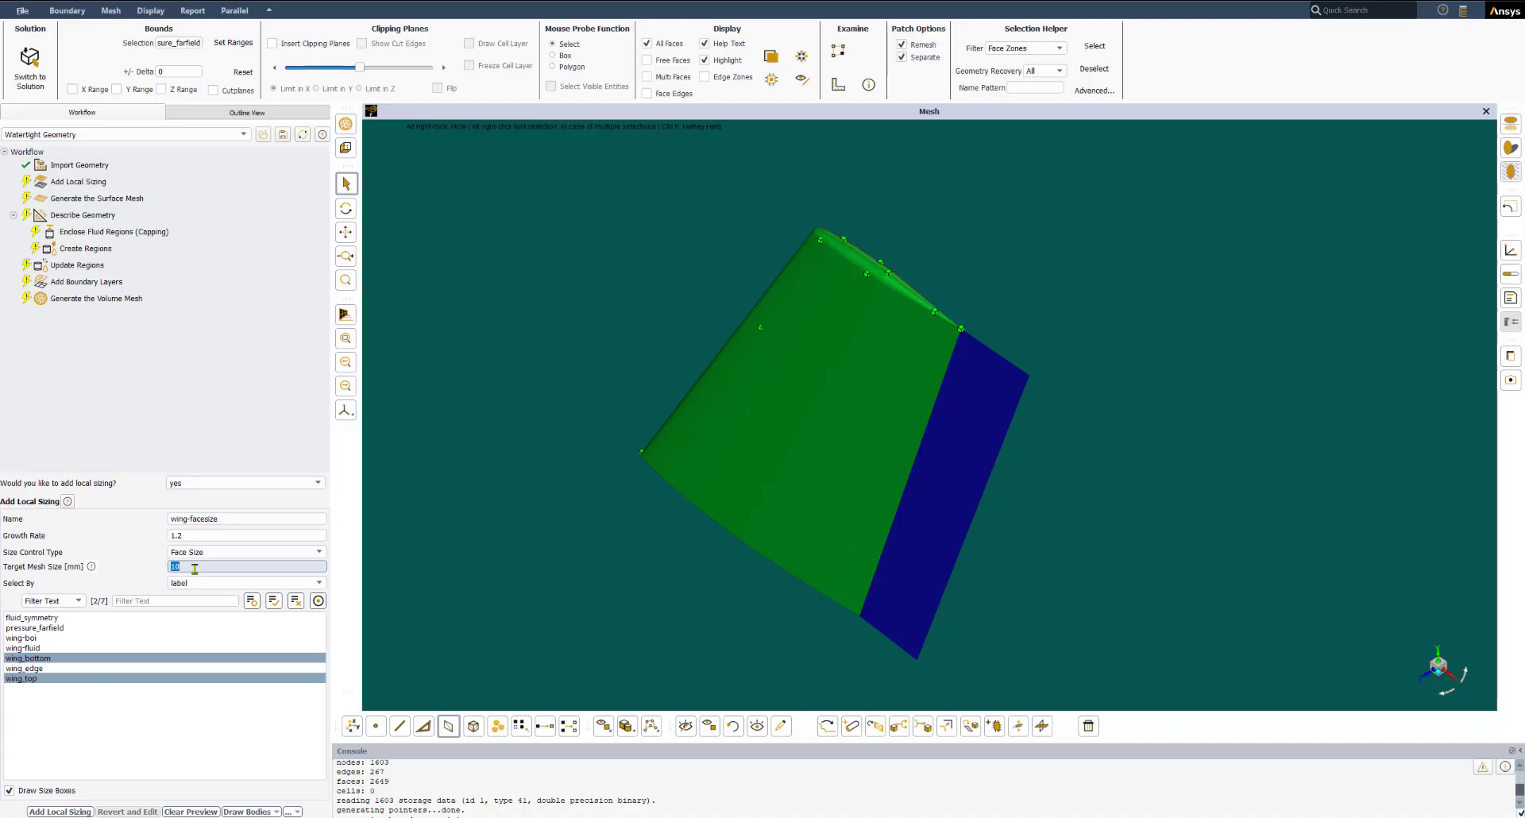
text(40)
key(Return)
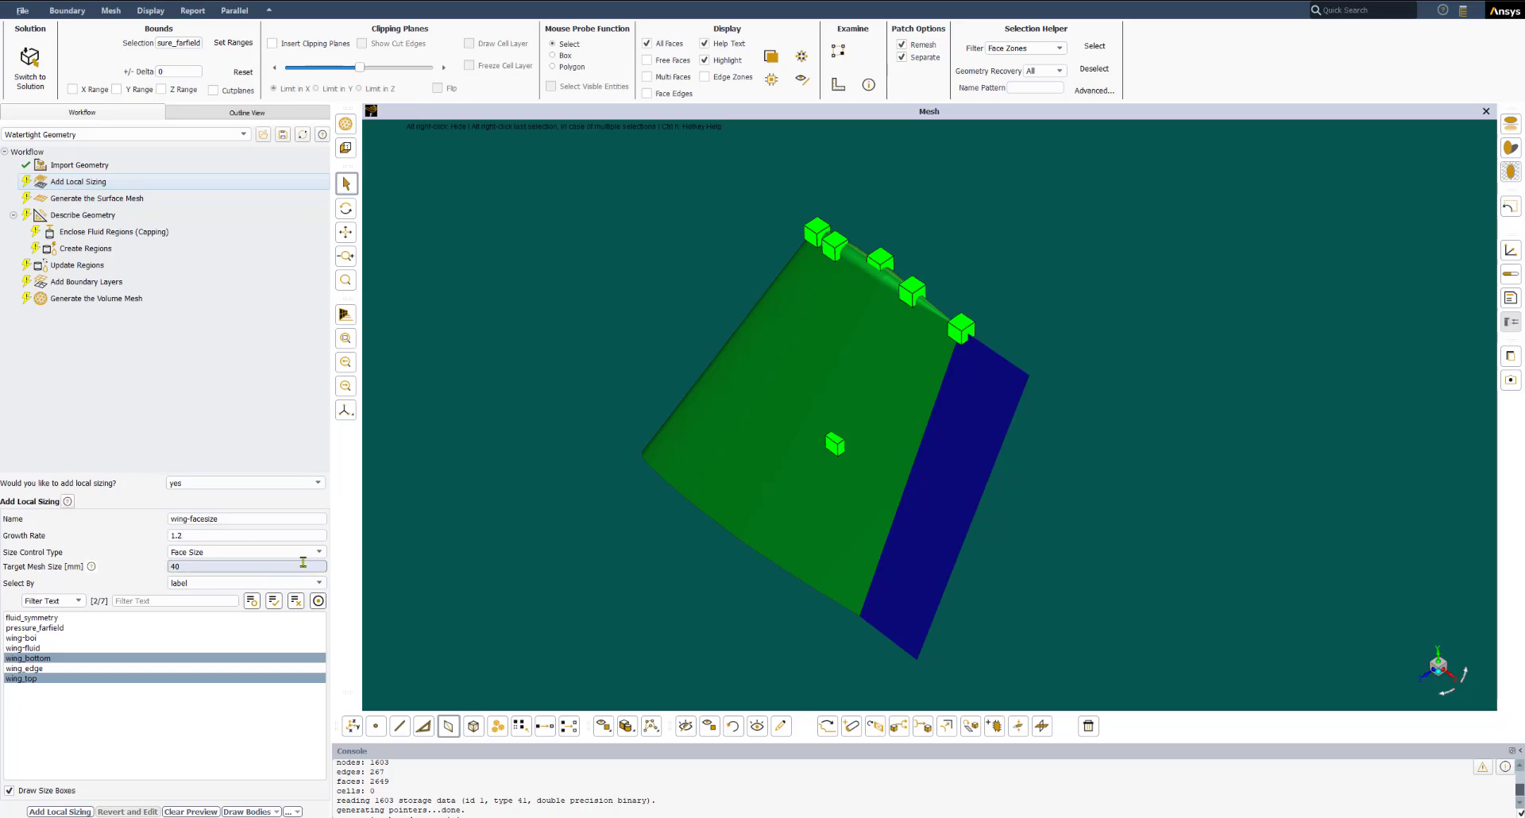
Return the target mesh size to 10 mm and add the wing-facesize local sizing to the workflow.
double_click(236, 570)
text(10)
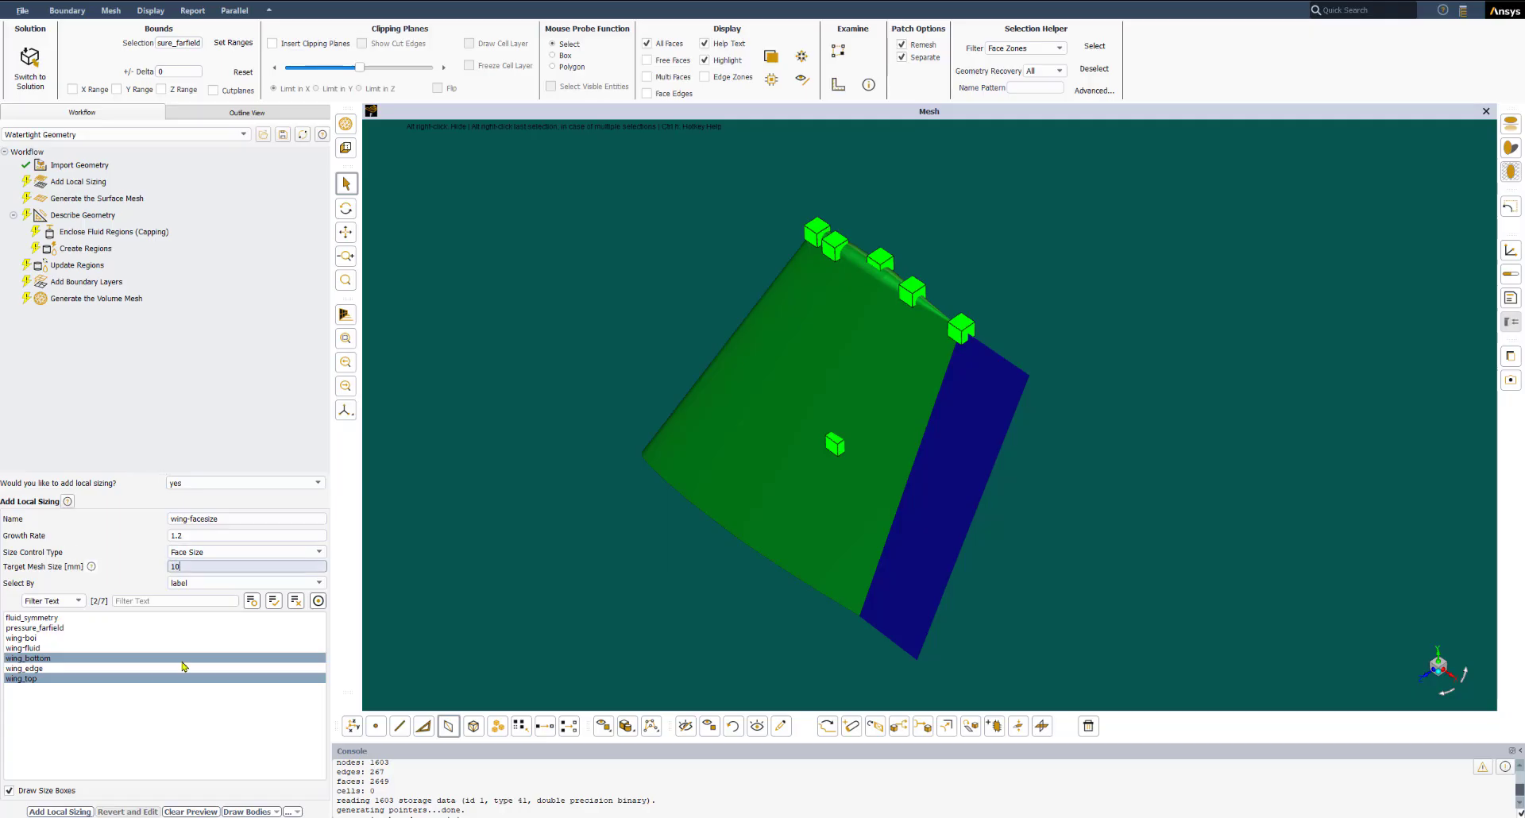
key(Tab)
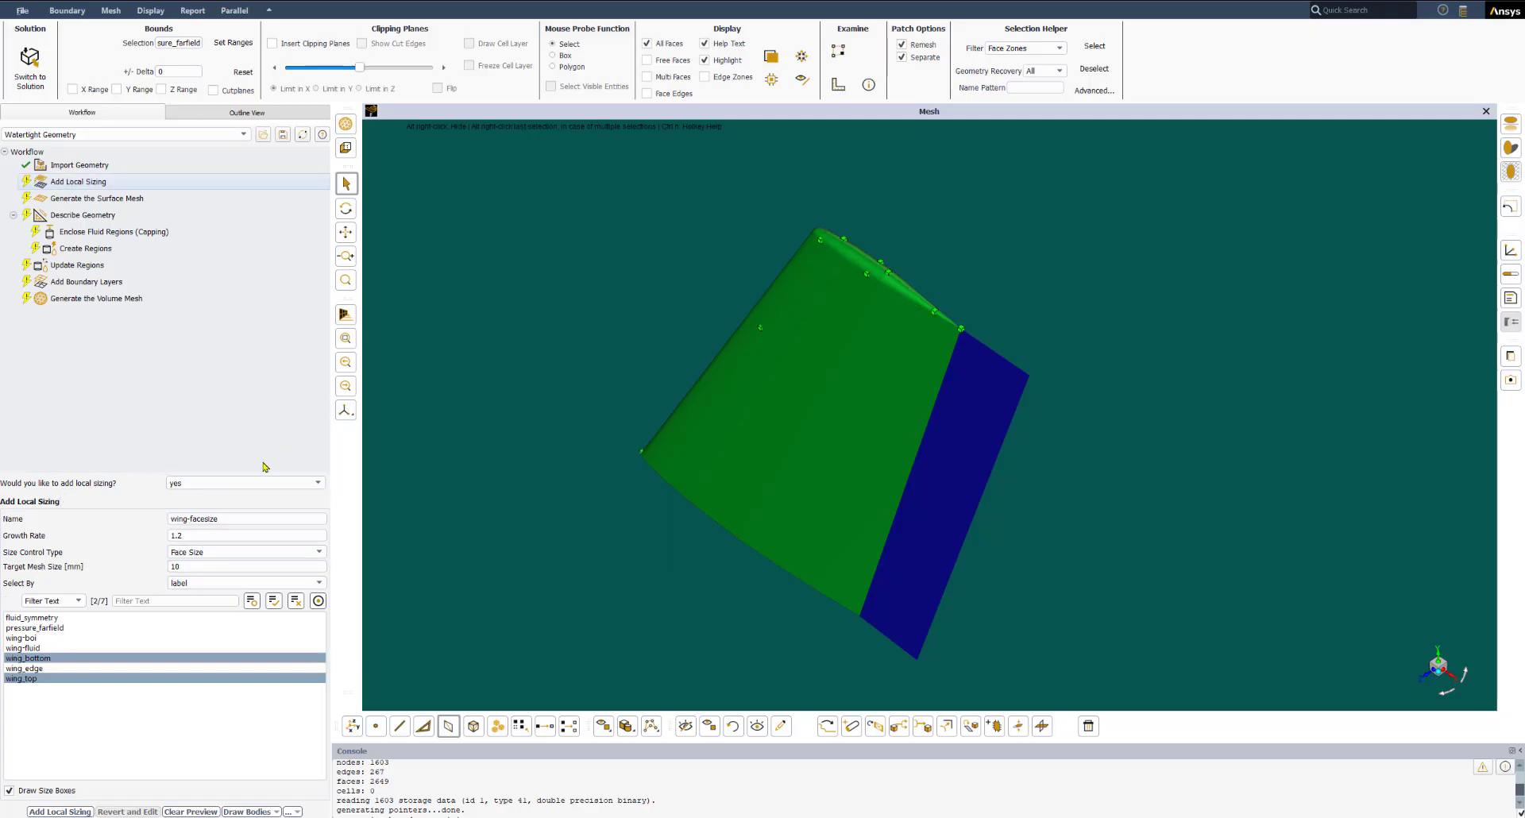
click(68, 812)
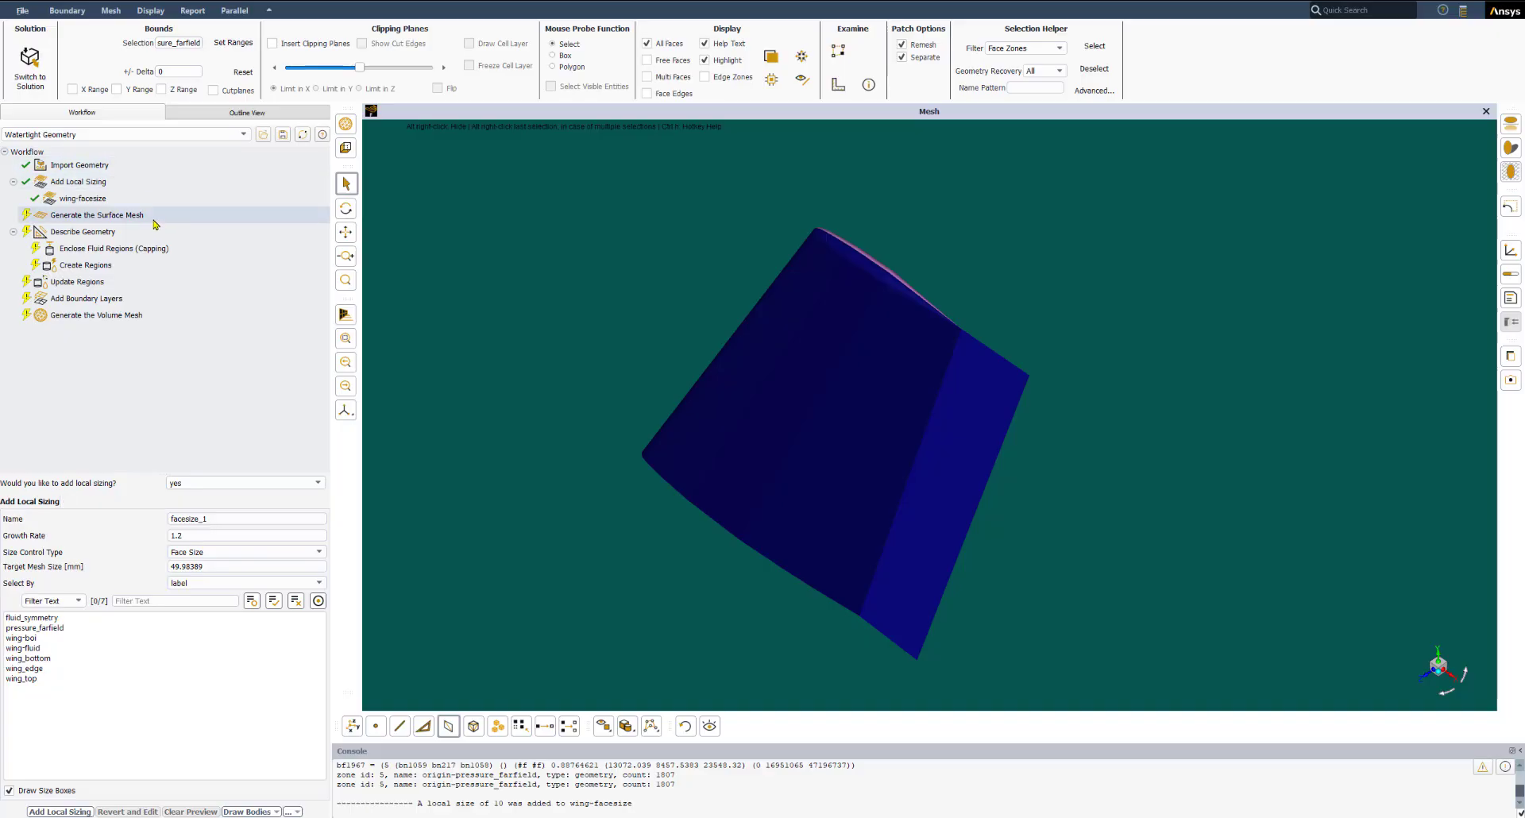
click(95, 202)
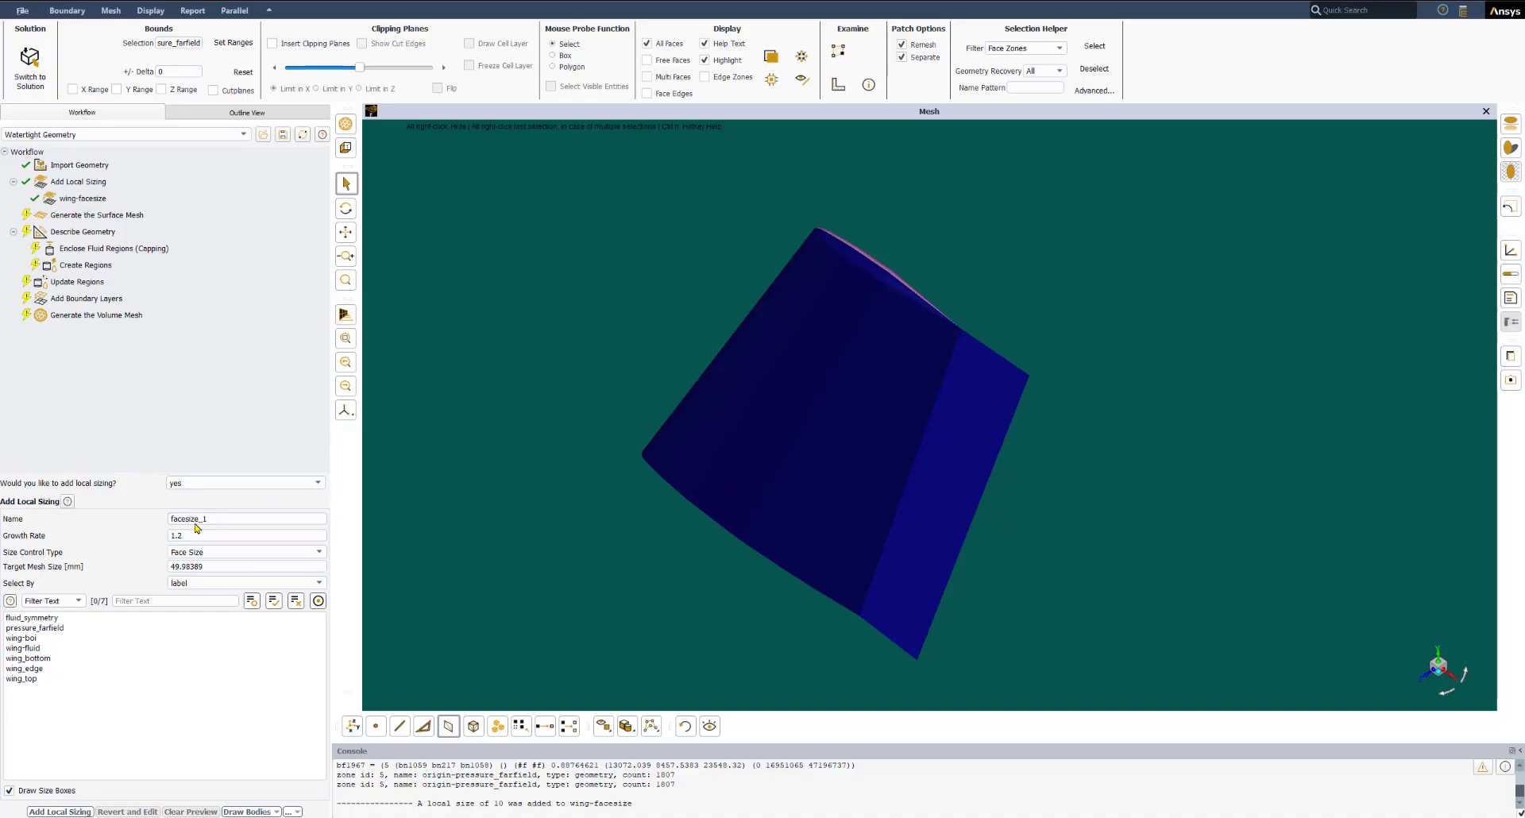
Define a second face sizing named wing-edge-facesize with a 2 mm target mesh size on the wing_edge label.
double_click(222, 517)
text(wing-edge-facesize)
drag(203, 563, 155, 564)
text(2)
click(40, 668)
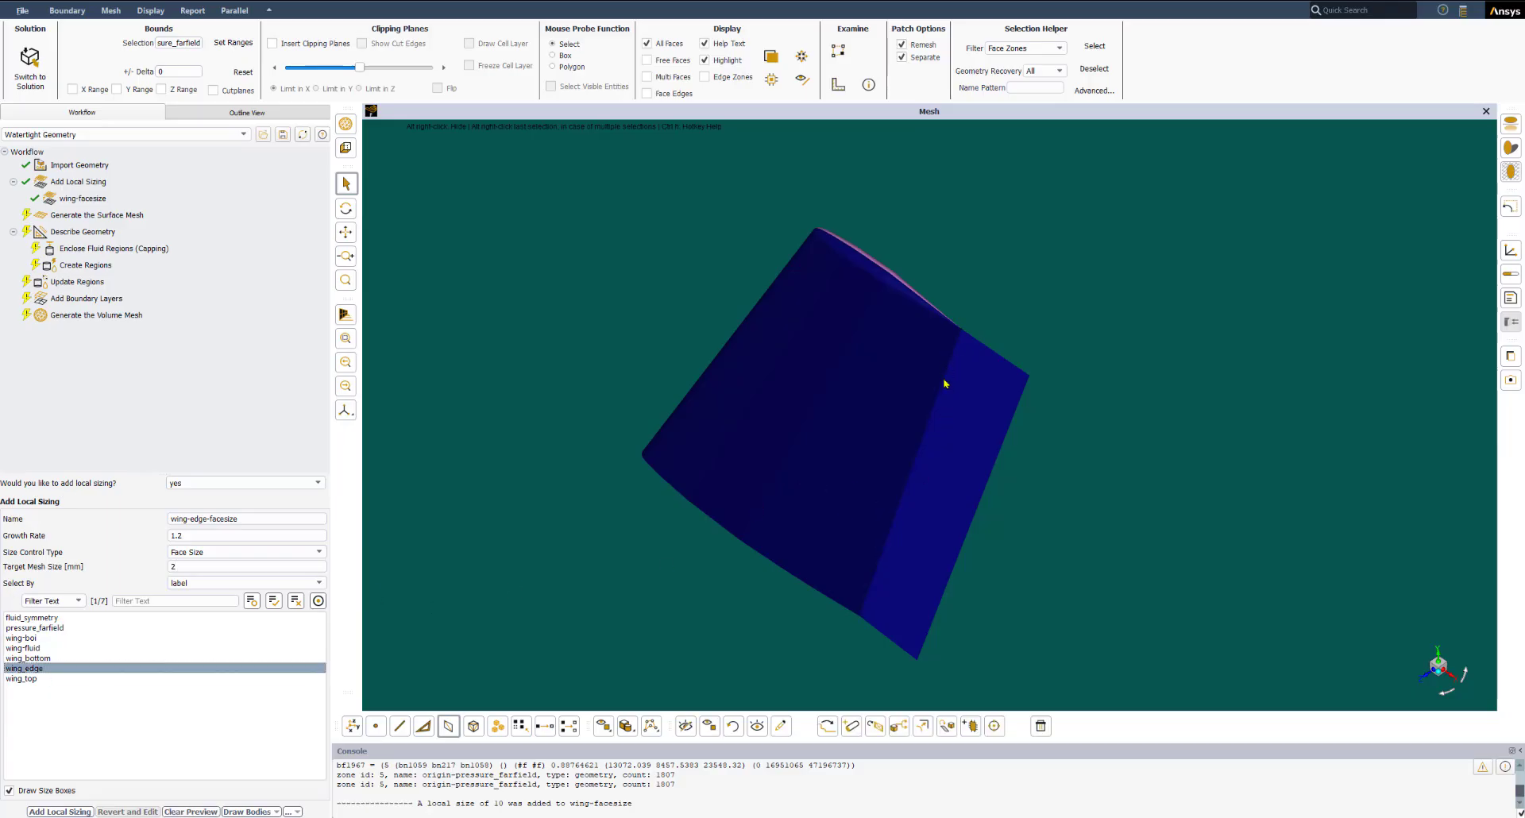
Try a 20 mm target mesh size to preview its size box on the wing edge.
middle_click(910, 476)
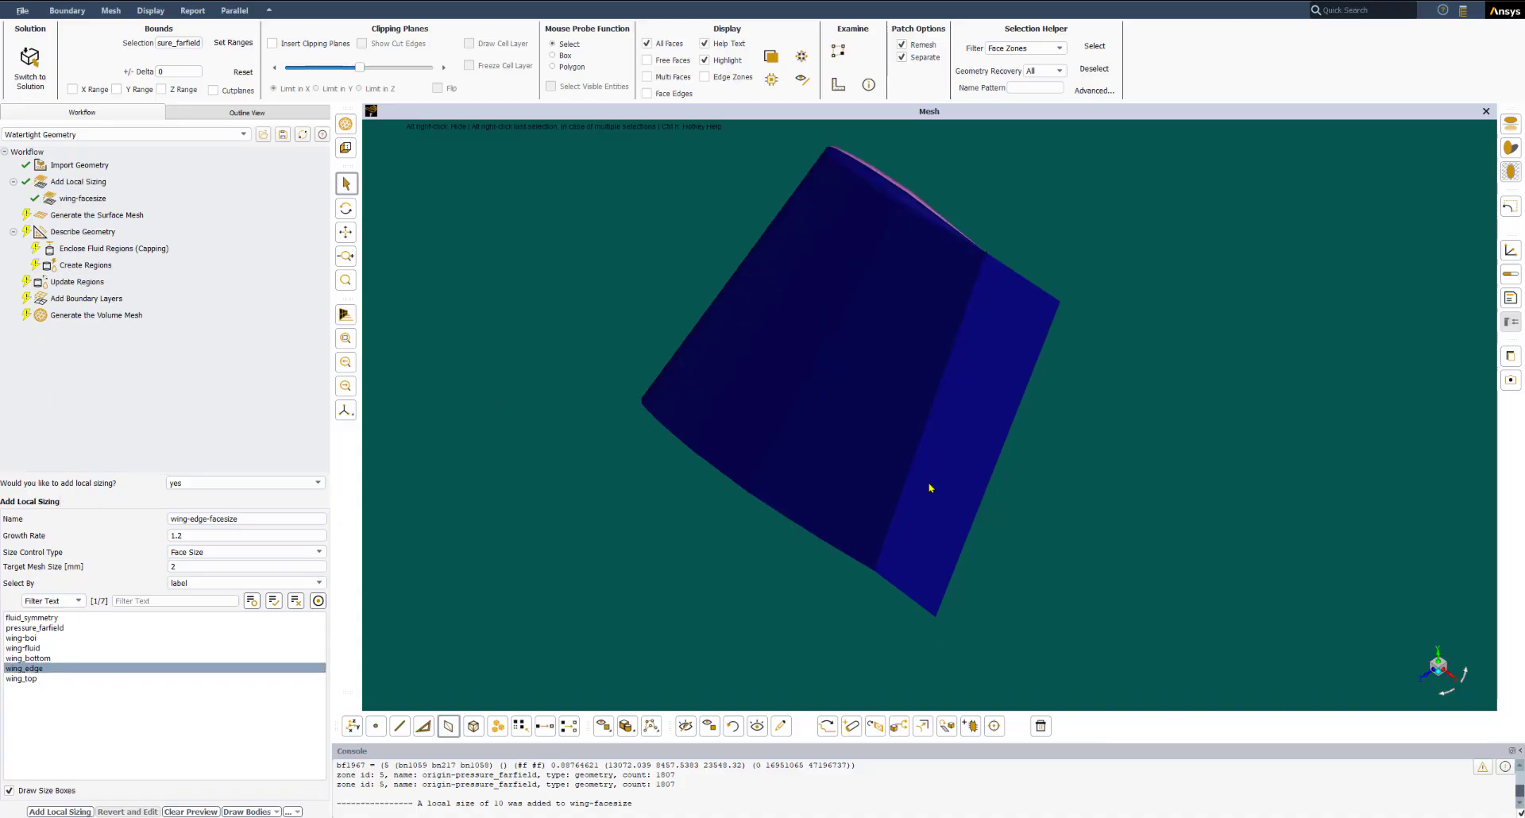
double_click(203, 561)
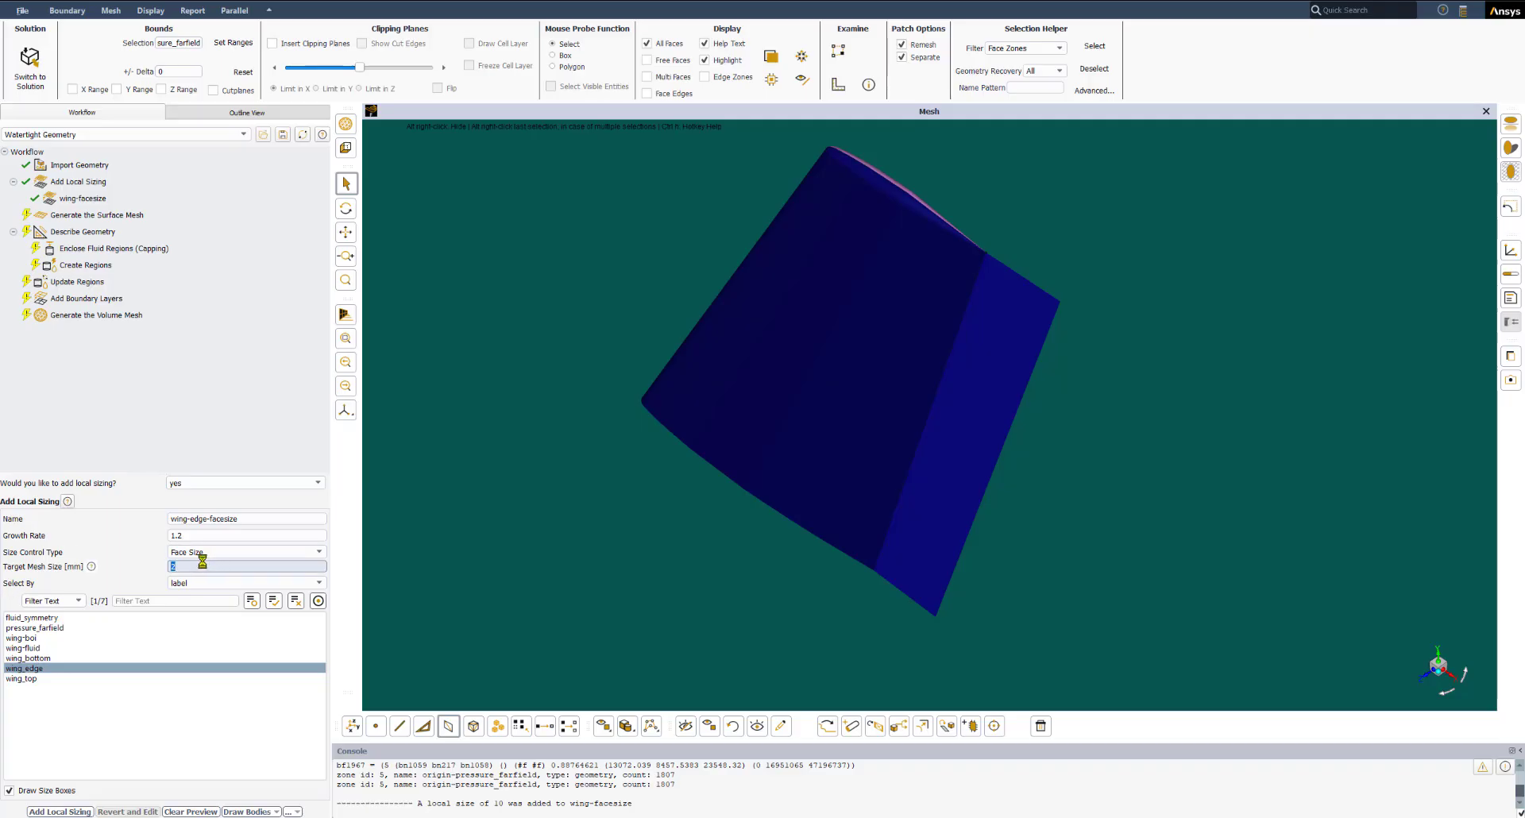
text(20)
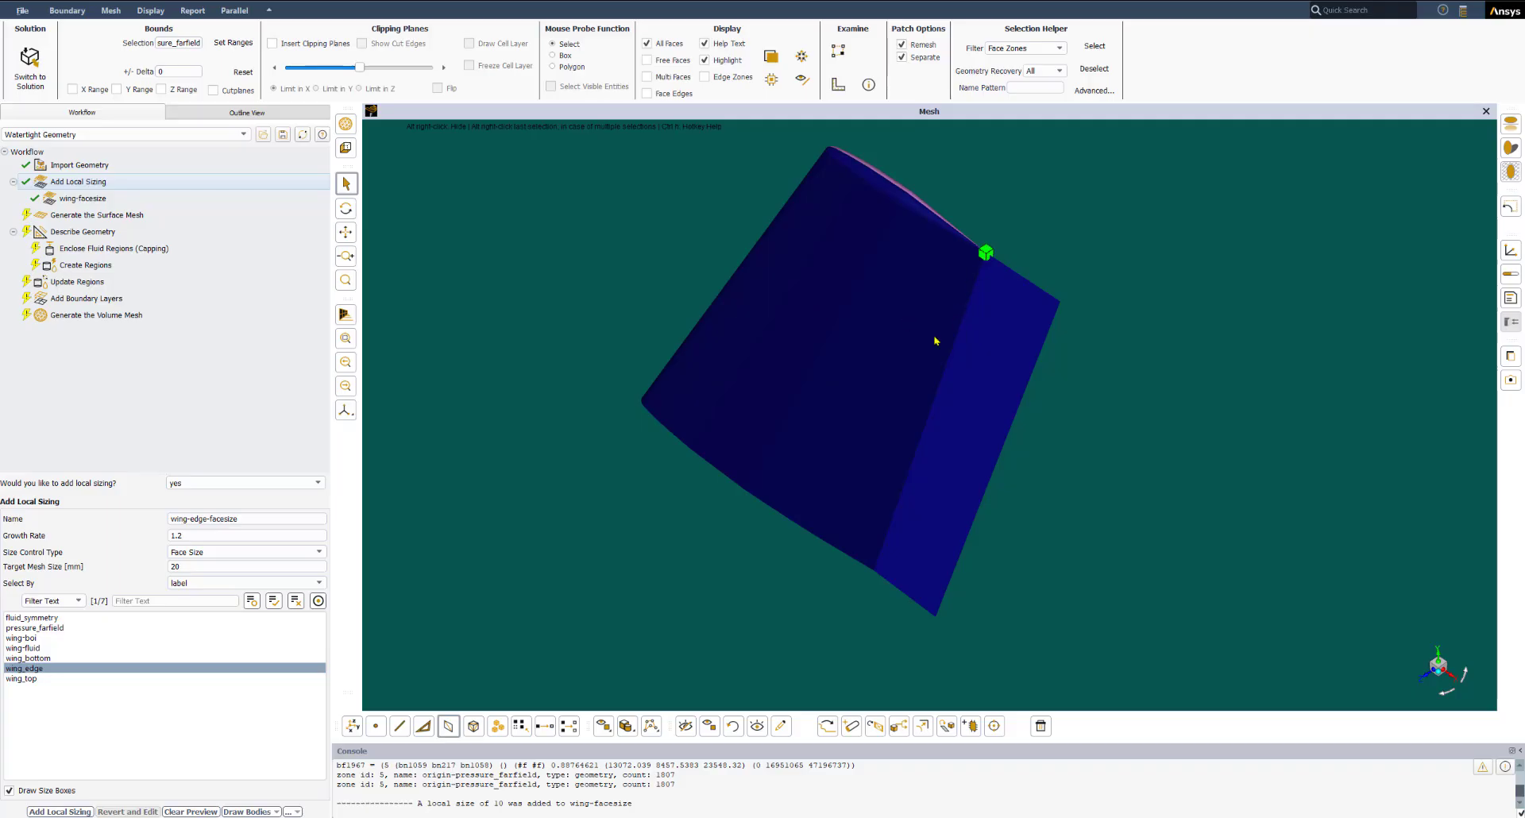
Return the target mesh size to 2 mm and add the wing-edge-facesize local sizing to the workflow.
double_click(189, 566)
text(2)
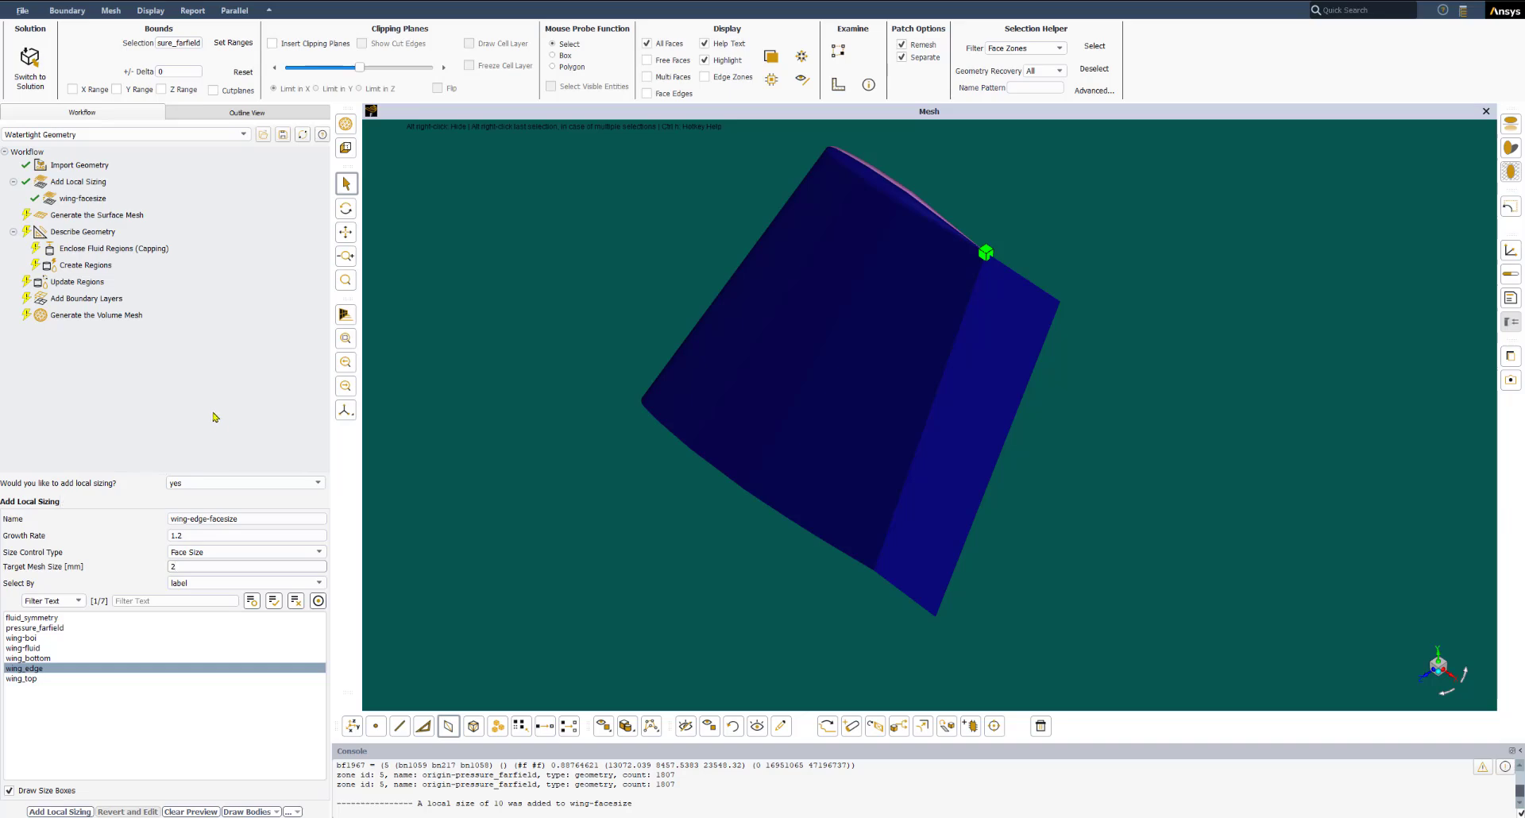
click(206, 433)
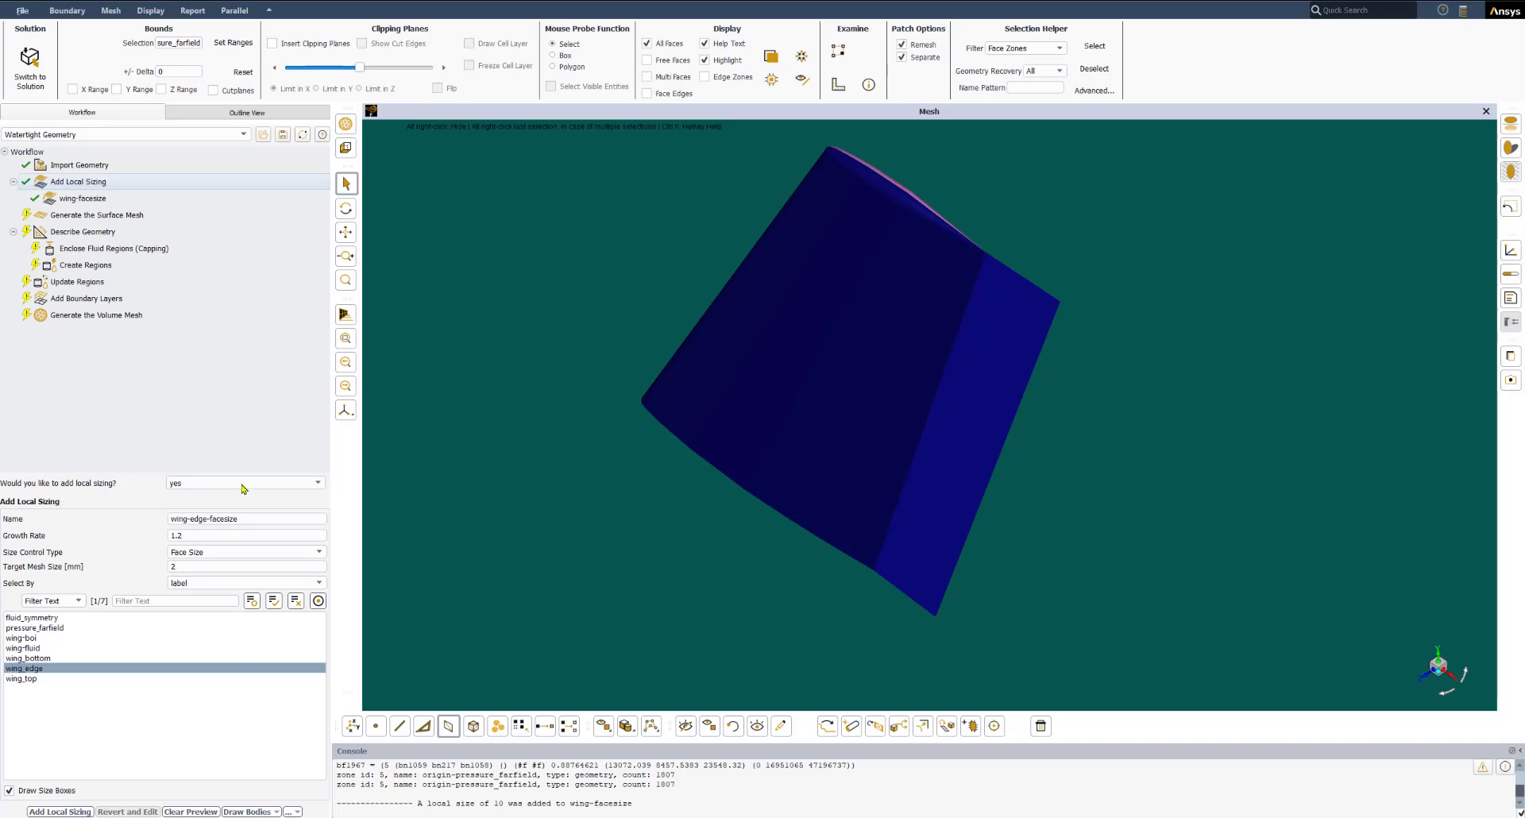
click(983, 258)
click(53, 811)
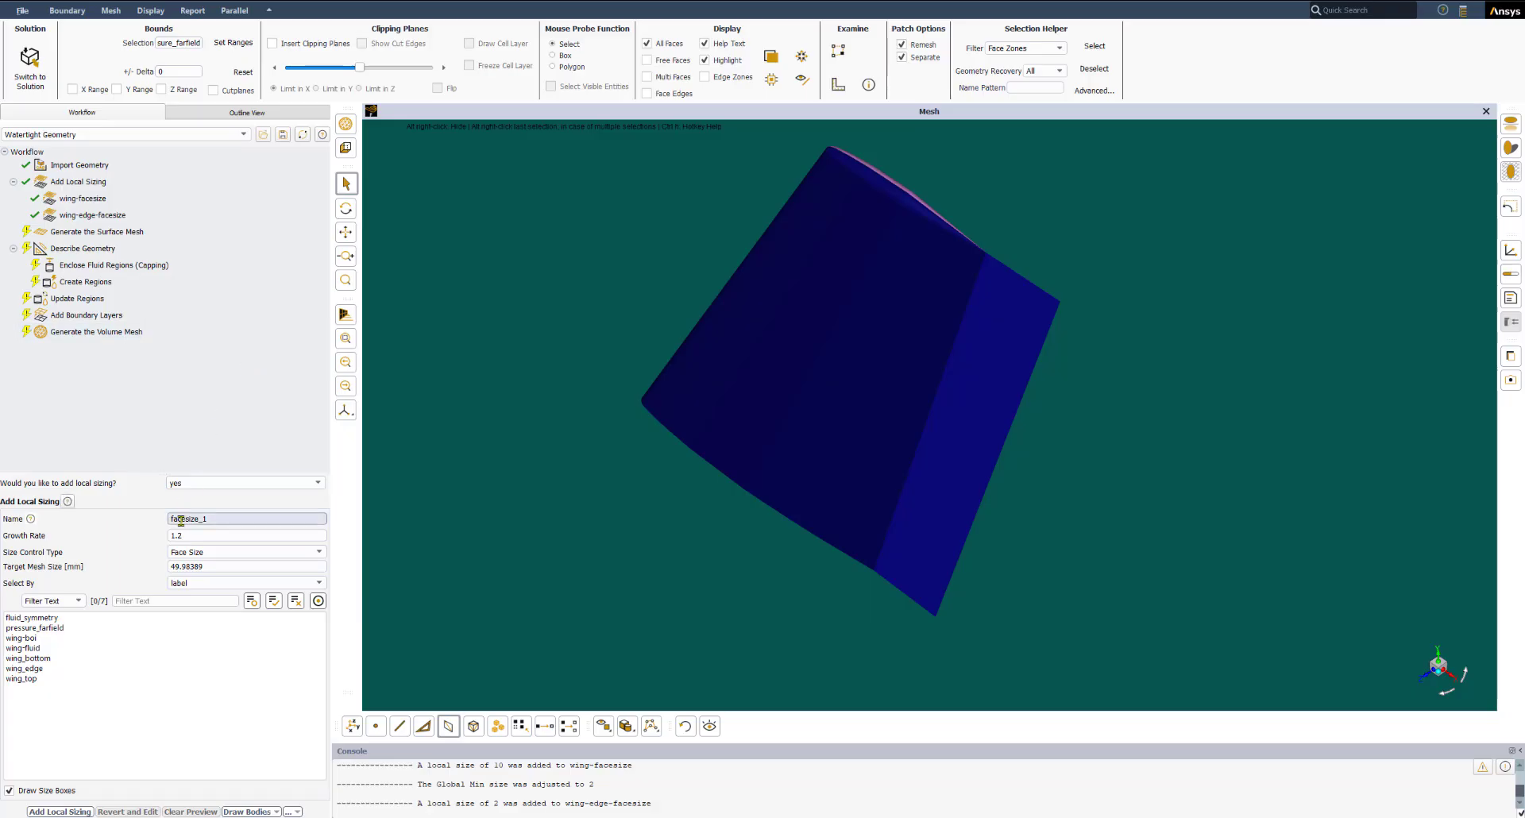
Name a third local sizing wing-boi and set its size control type to Body Of Influence.
click(247, 522)
double_click(230, 518)
text(wing-boi)
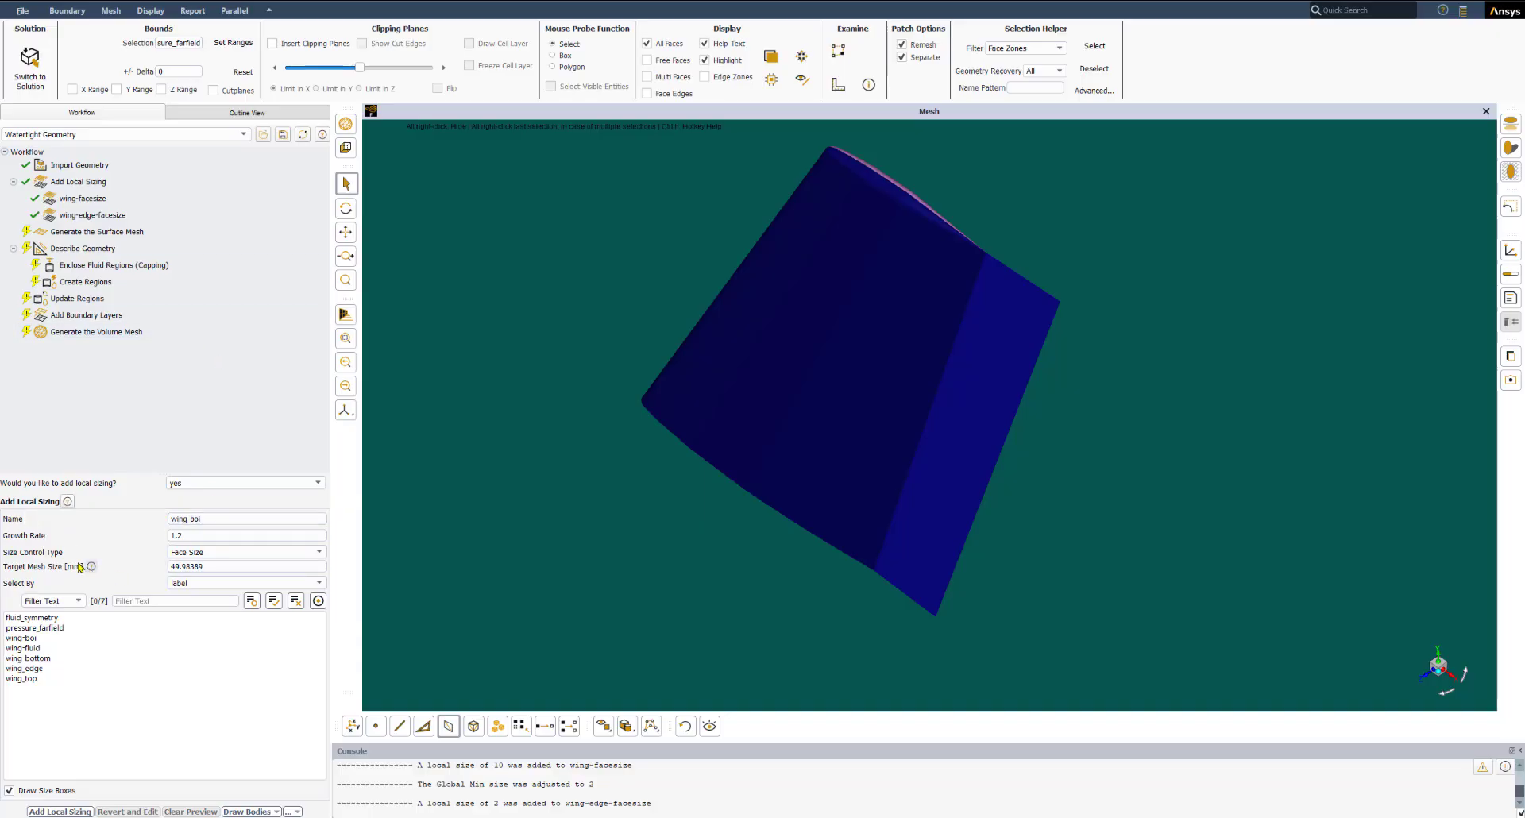
click(199, 553)
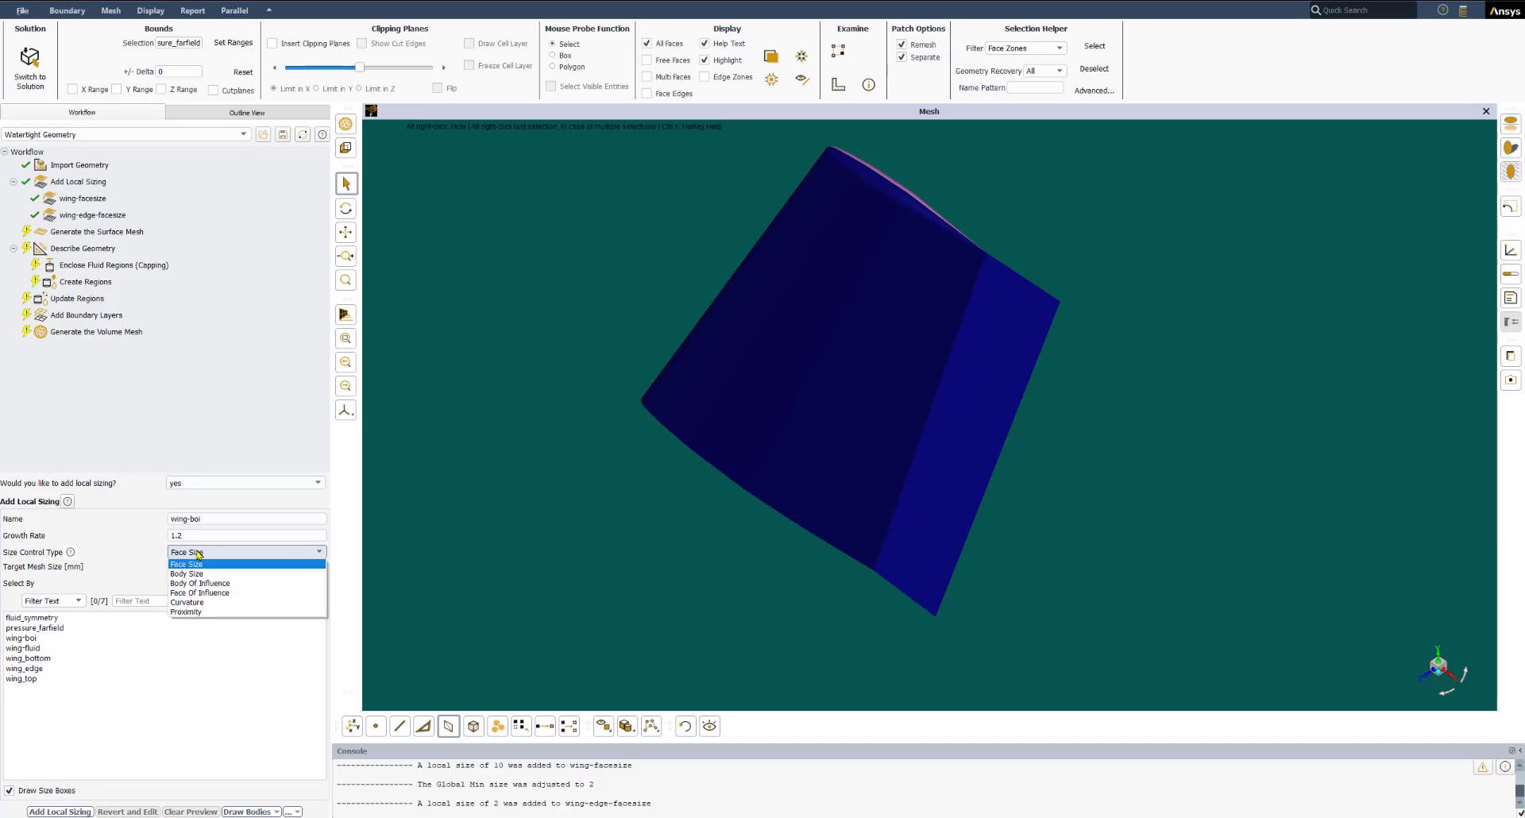
click(228, 584)
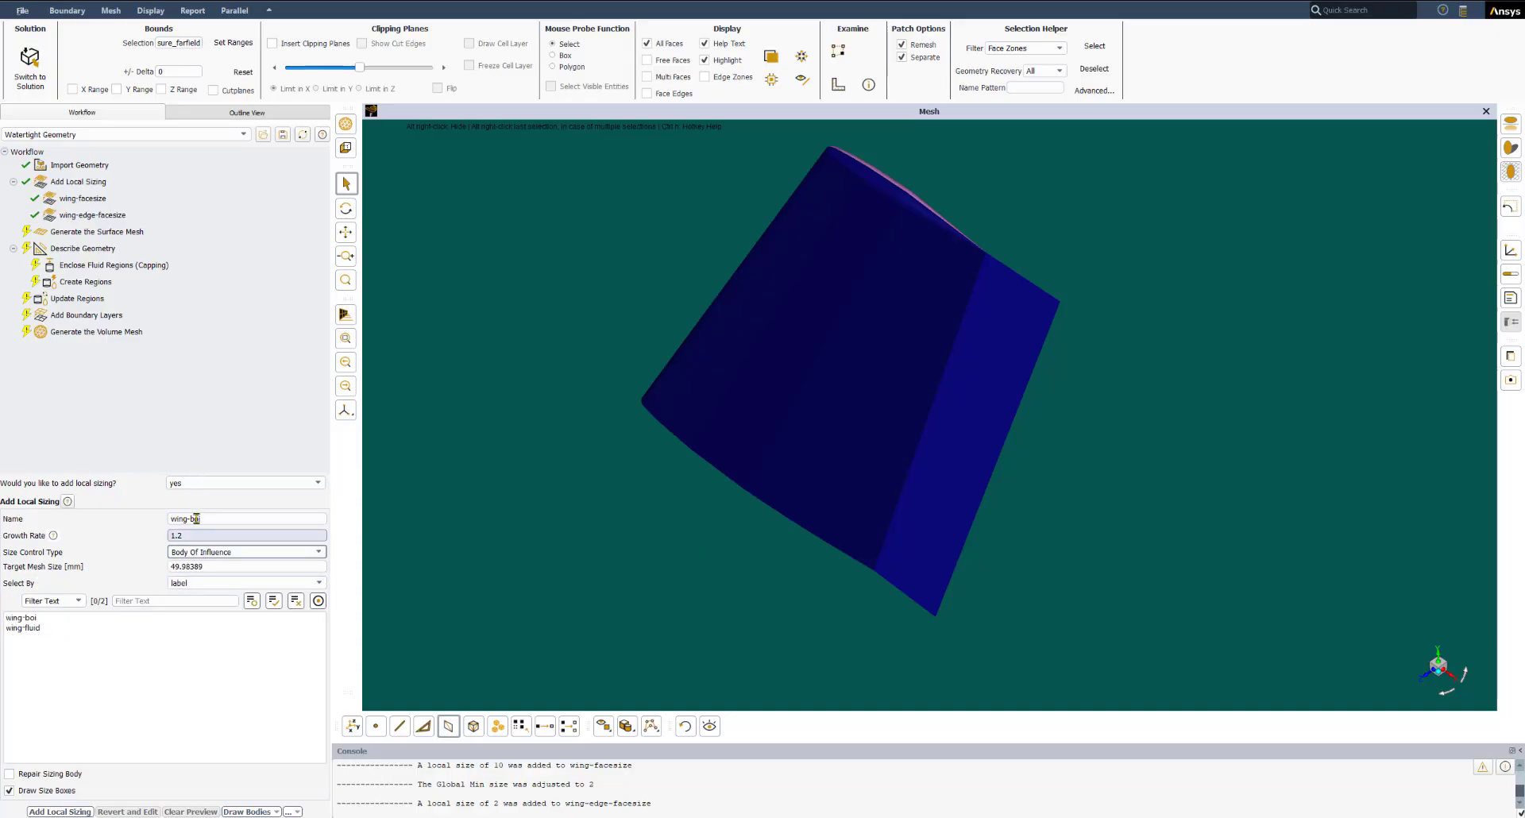
Set the body-of-influence target mesh size to 5 mm and assign it to the wing-boi label.
double_click(219, 566)
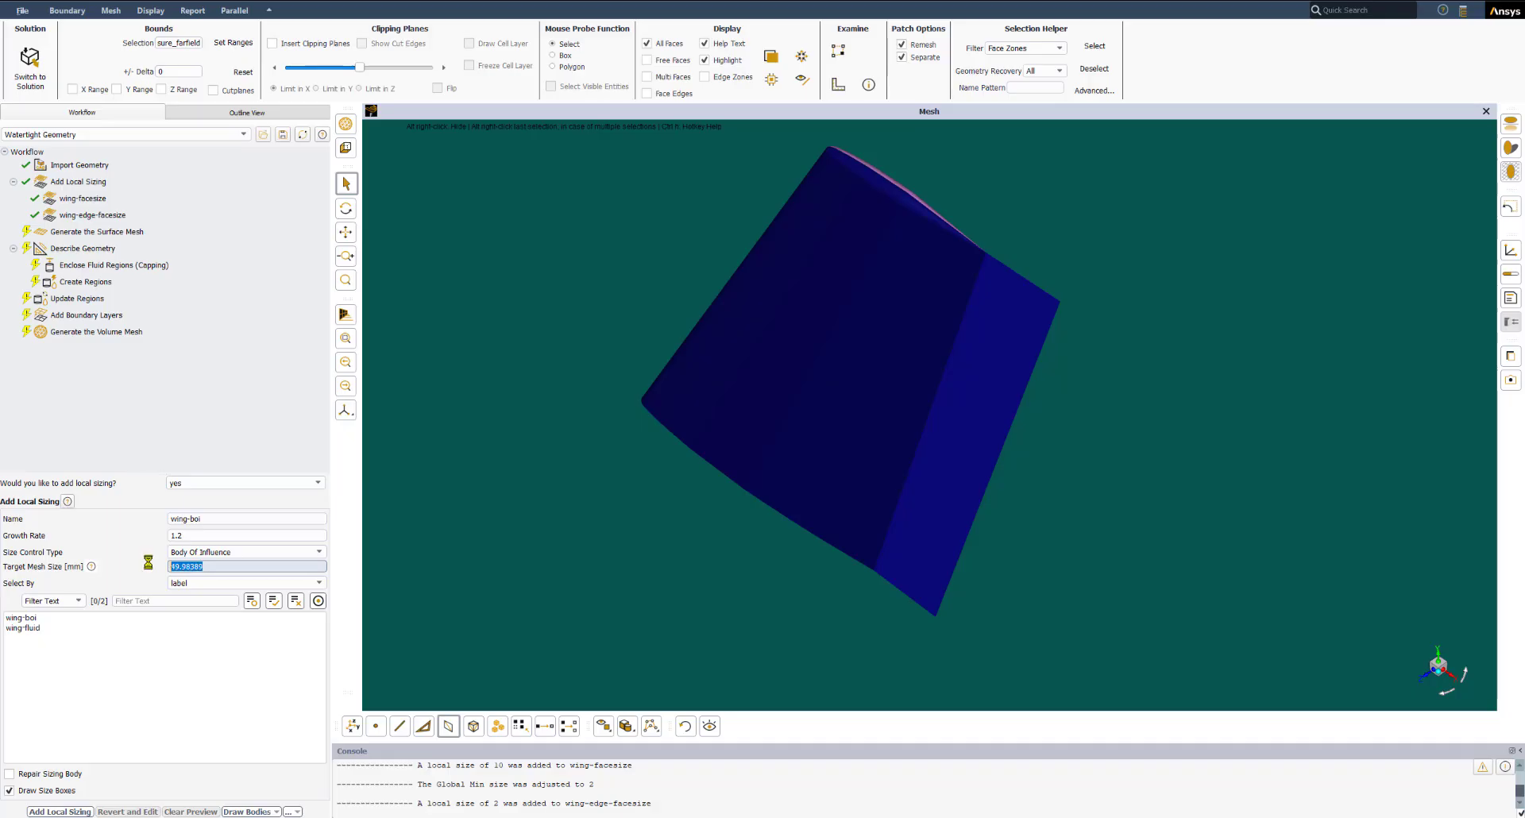
text(5)
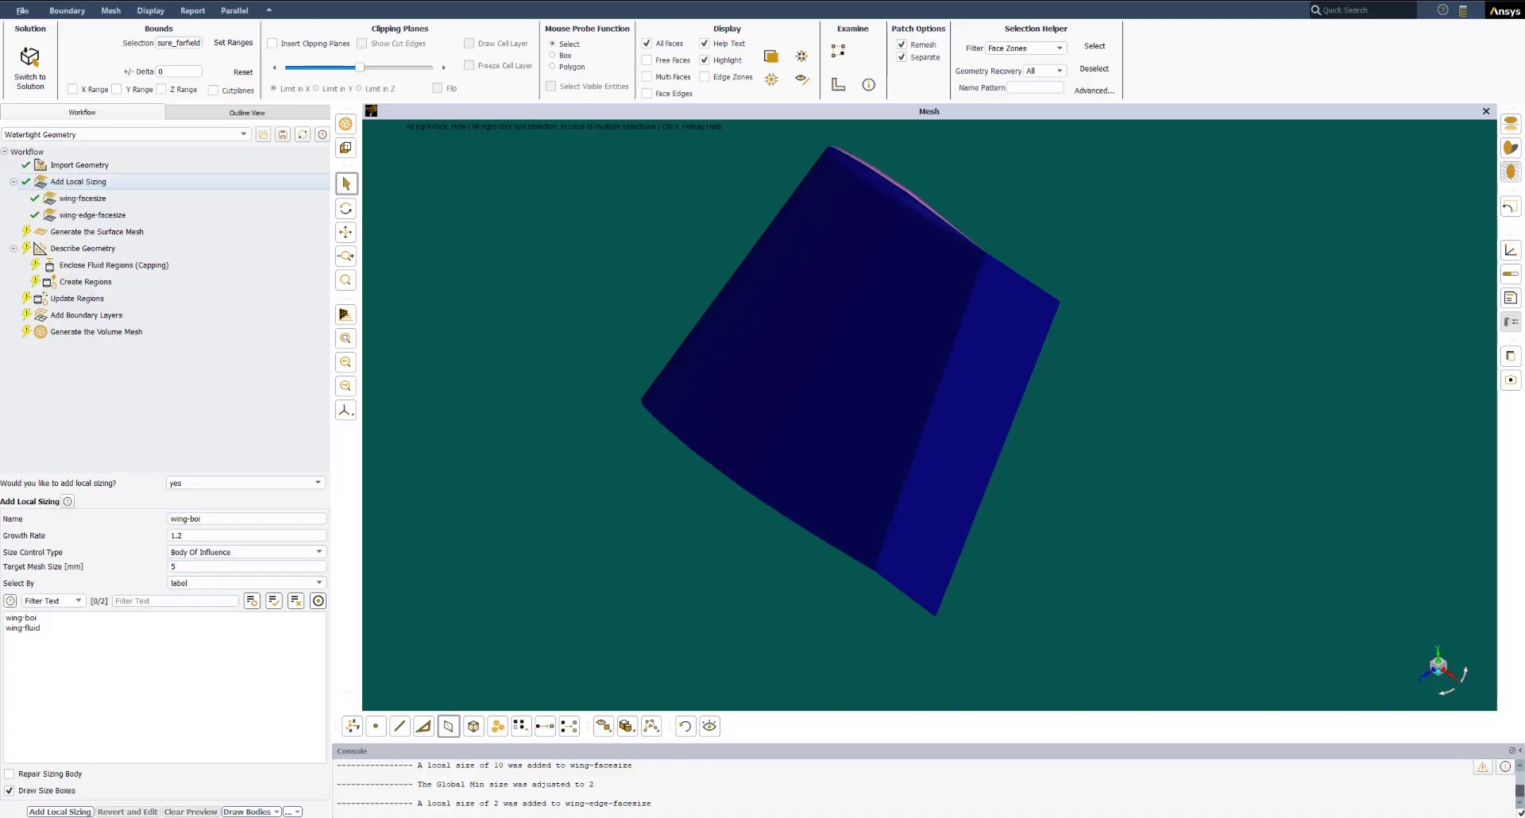
click(29, 618)
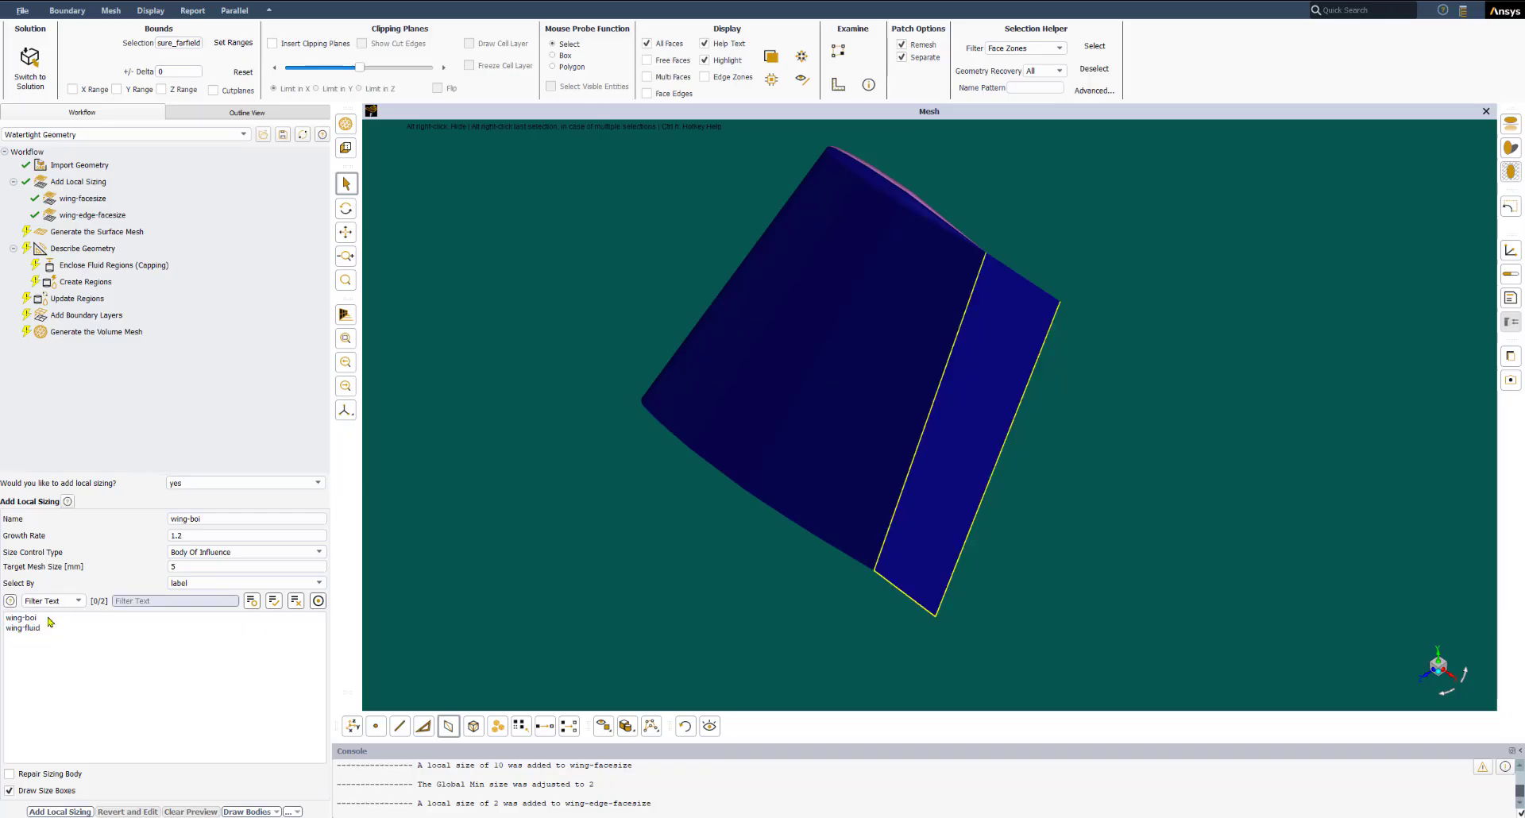
click(24, 618)
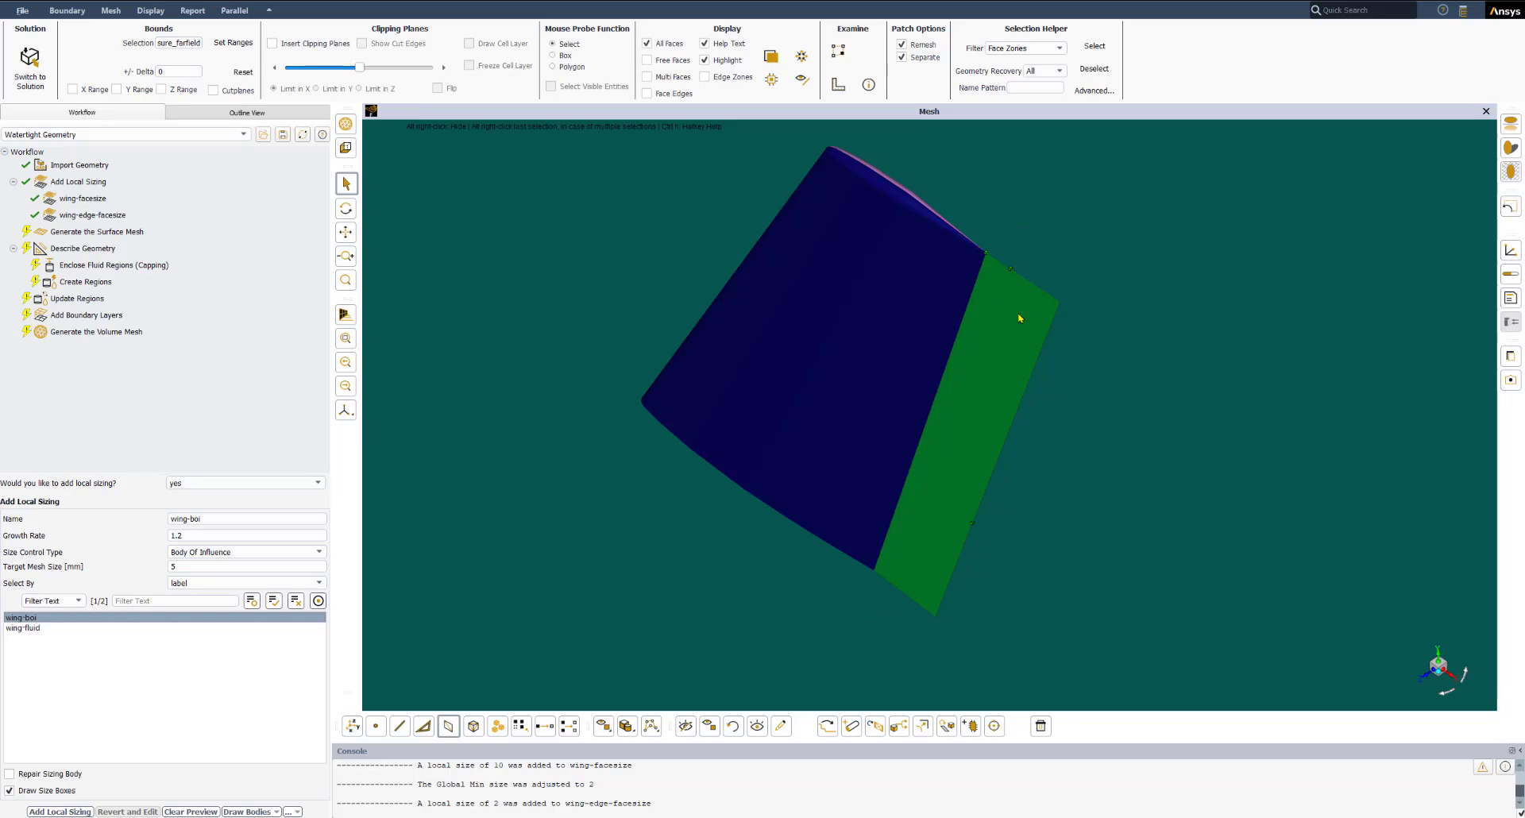
Add the wing-boi body-of-influence sizing to the workflow.
scroll(996, 252, up, 2)
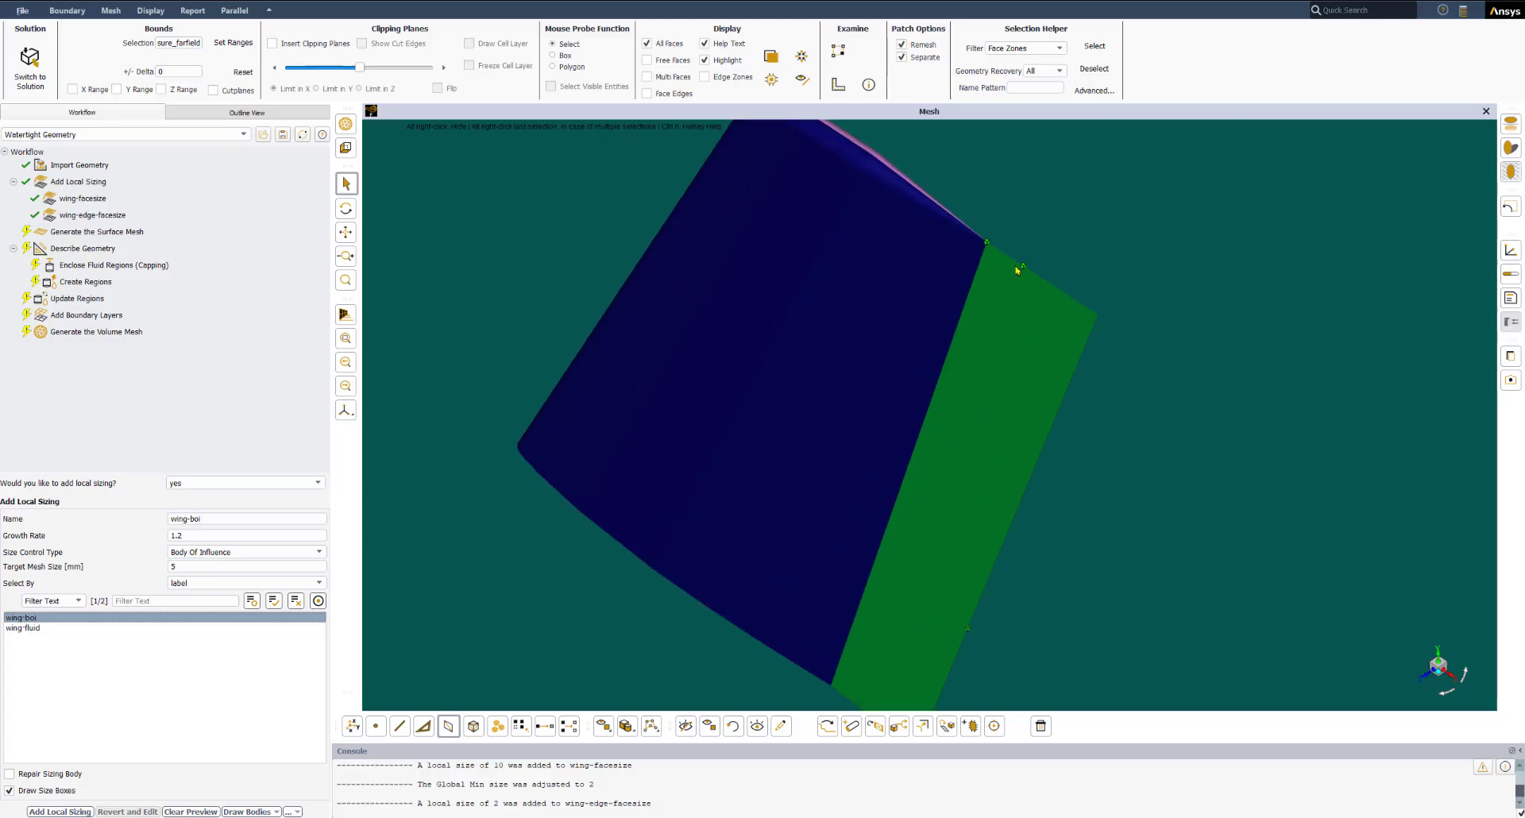
scroll(970, 389, down, 1)
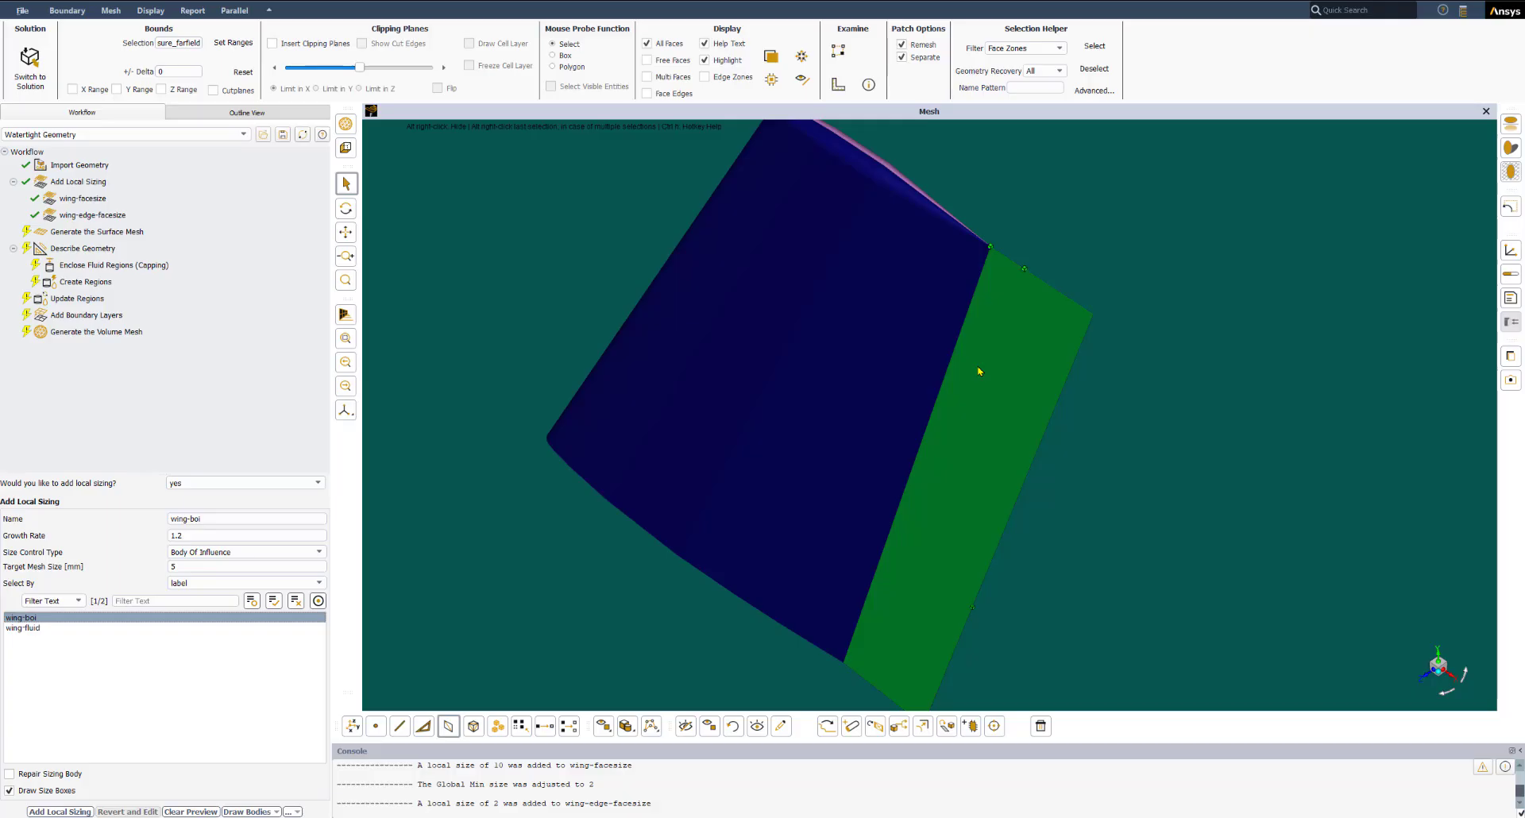
scroll(977, 368, down, 1)
click(68, 813)
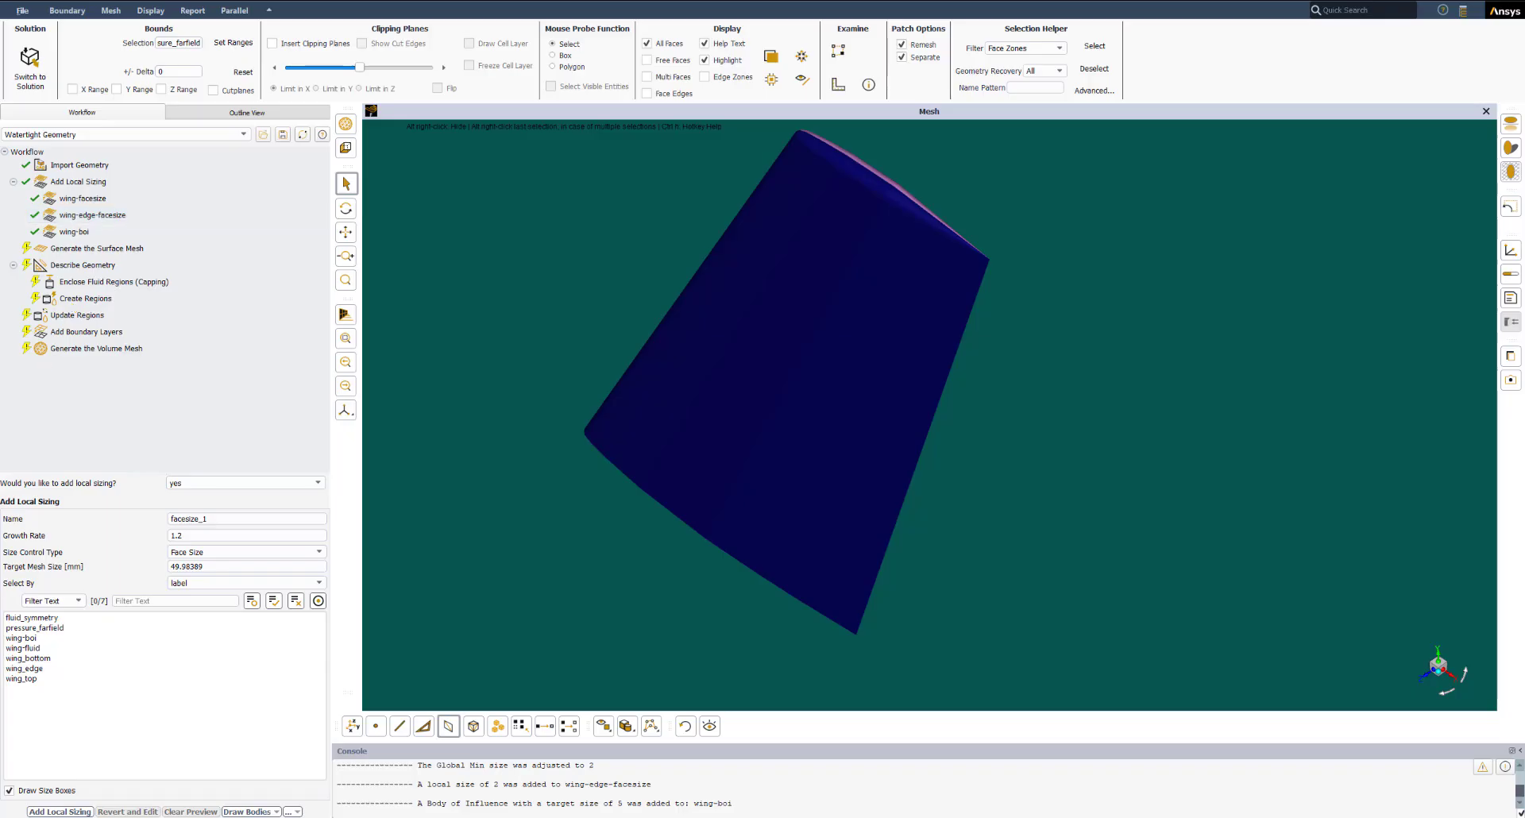
Open the surface mesh generation settings and examine the preview size boxes around the wing and across the far-field domain.
click(111, 248)
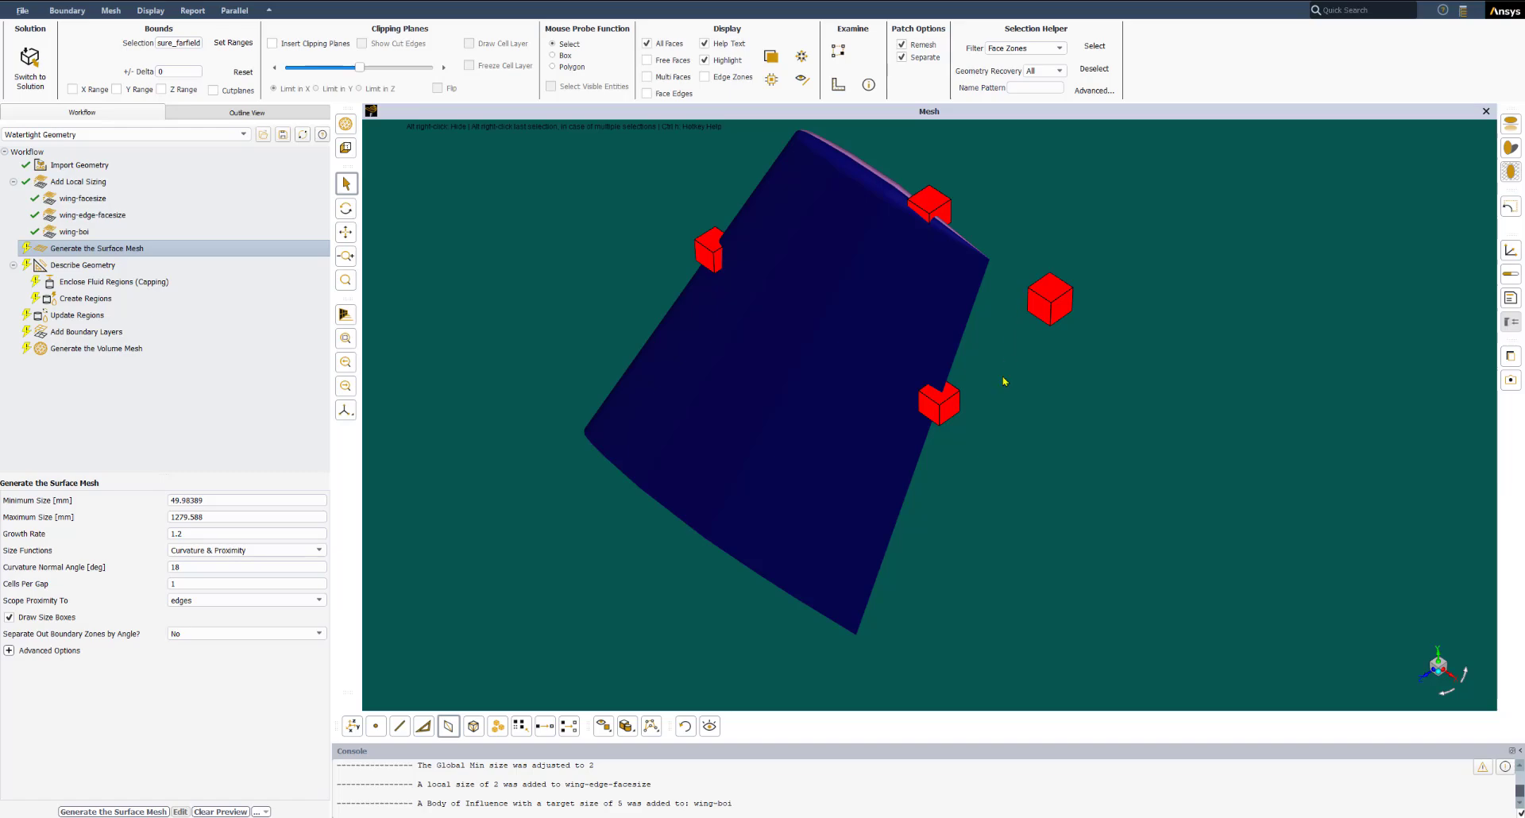
scroll(640, 425, down, 5)
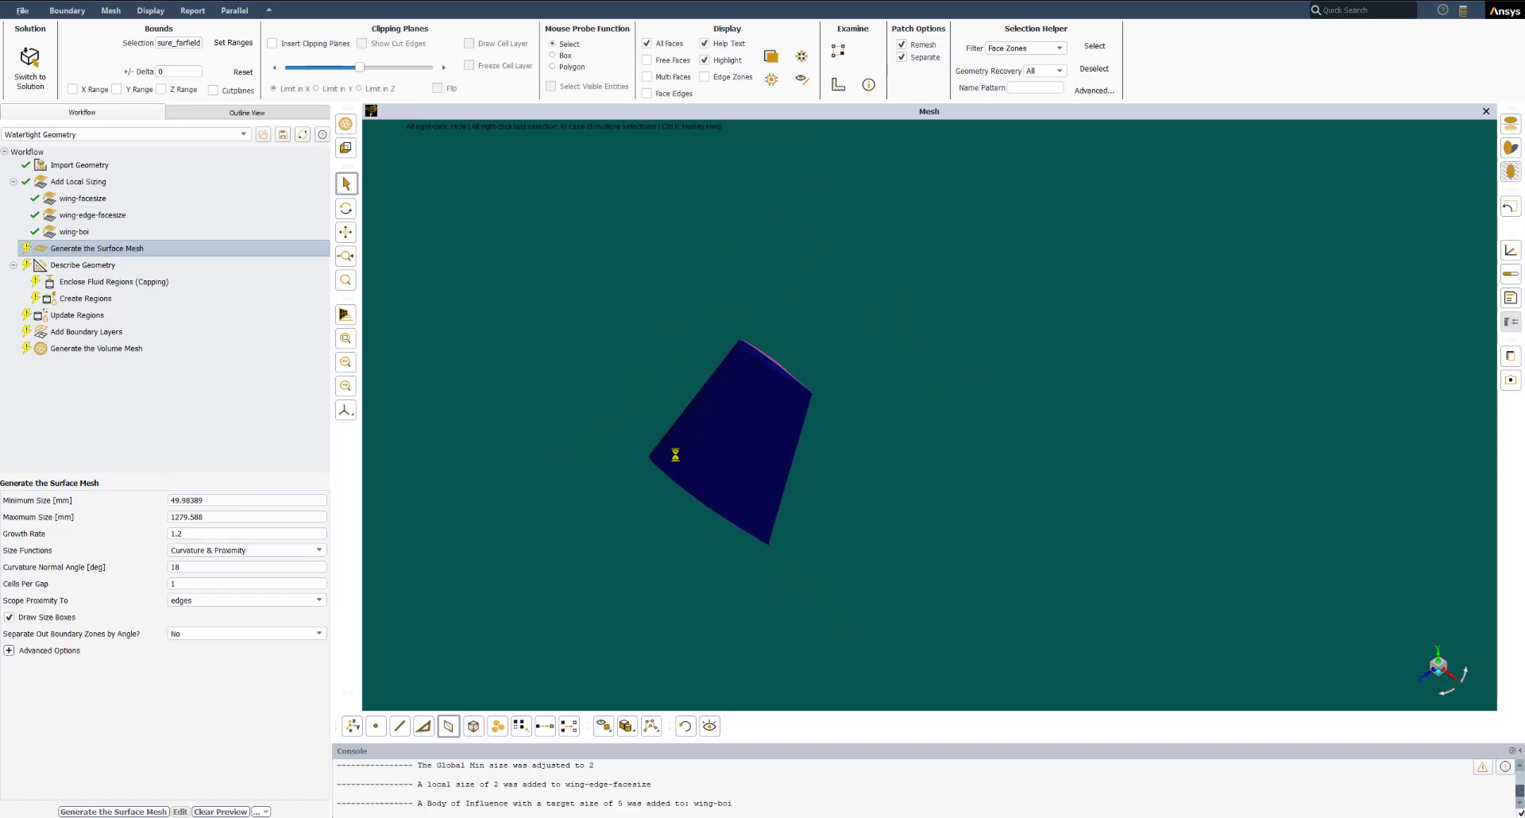
scroll(662, 444, down, 4)
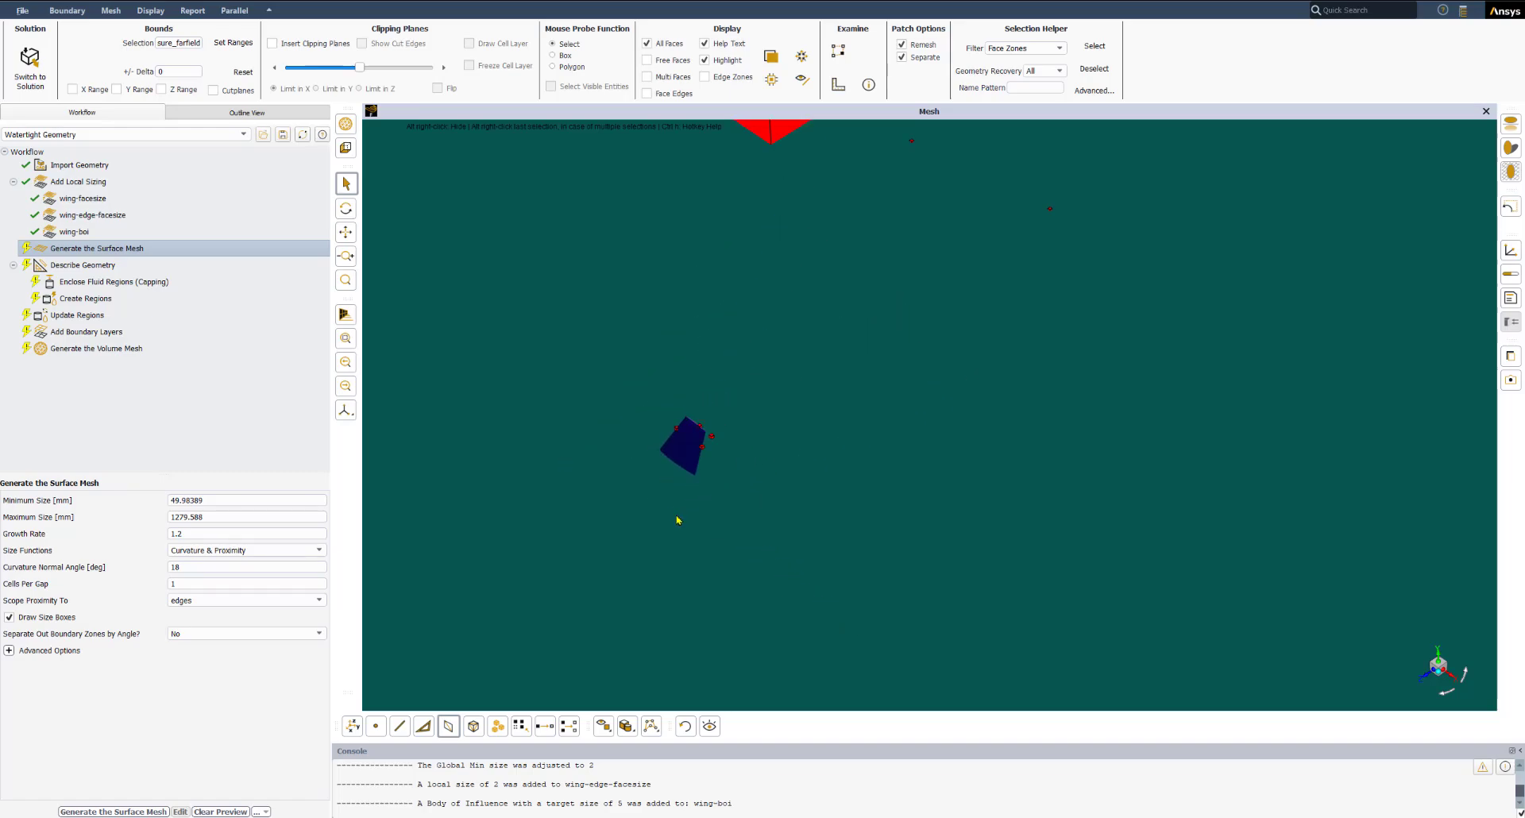
ctrl+middle_drag(647, 532, 984, 469)
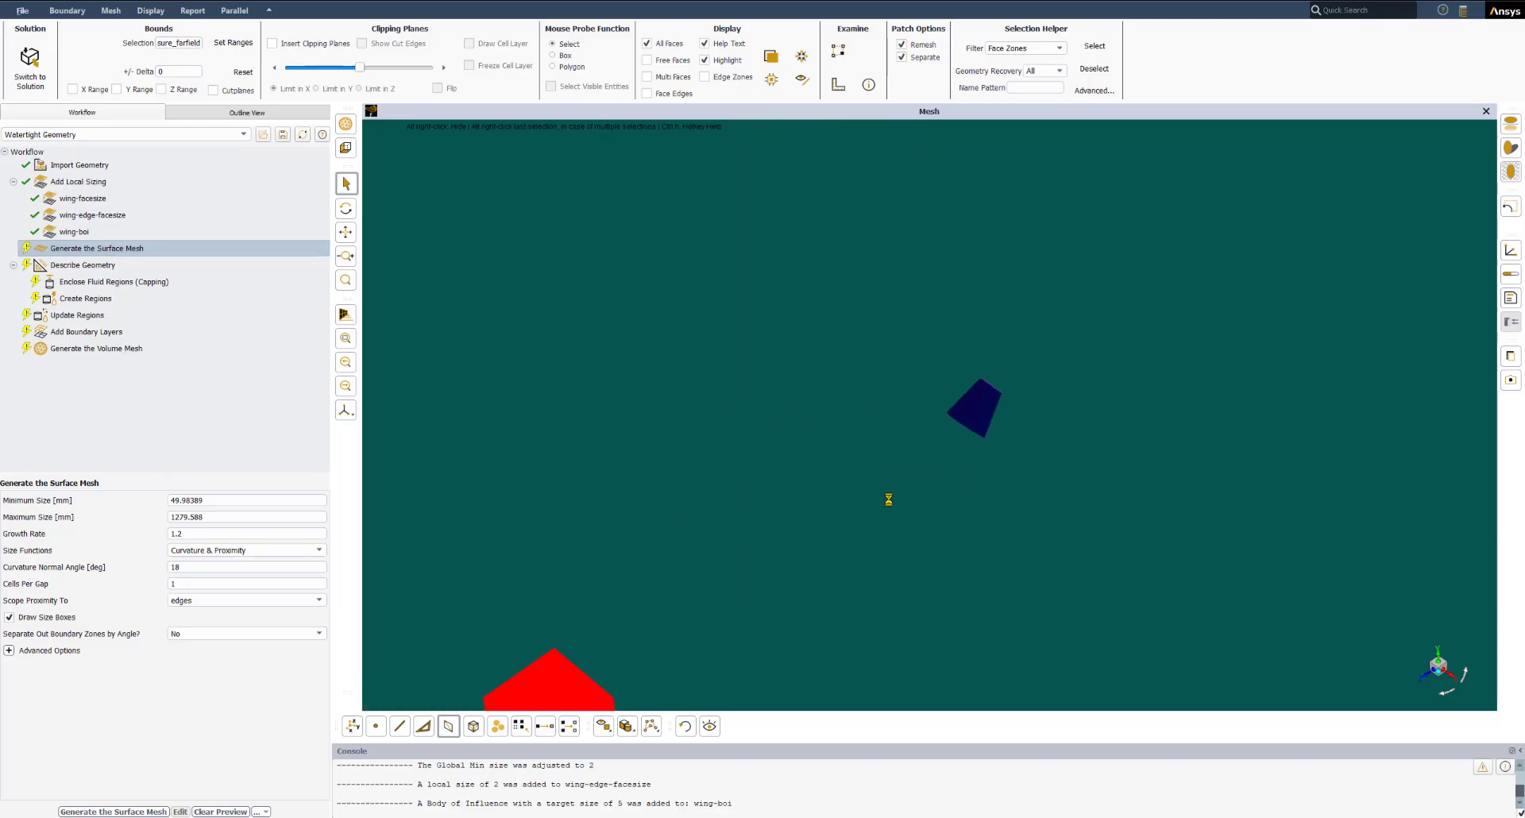
scroll(888, 499, down, 1)
scroll(889, 500, down, 2)
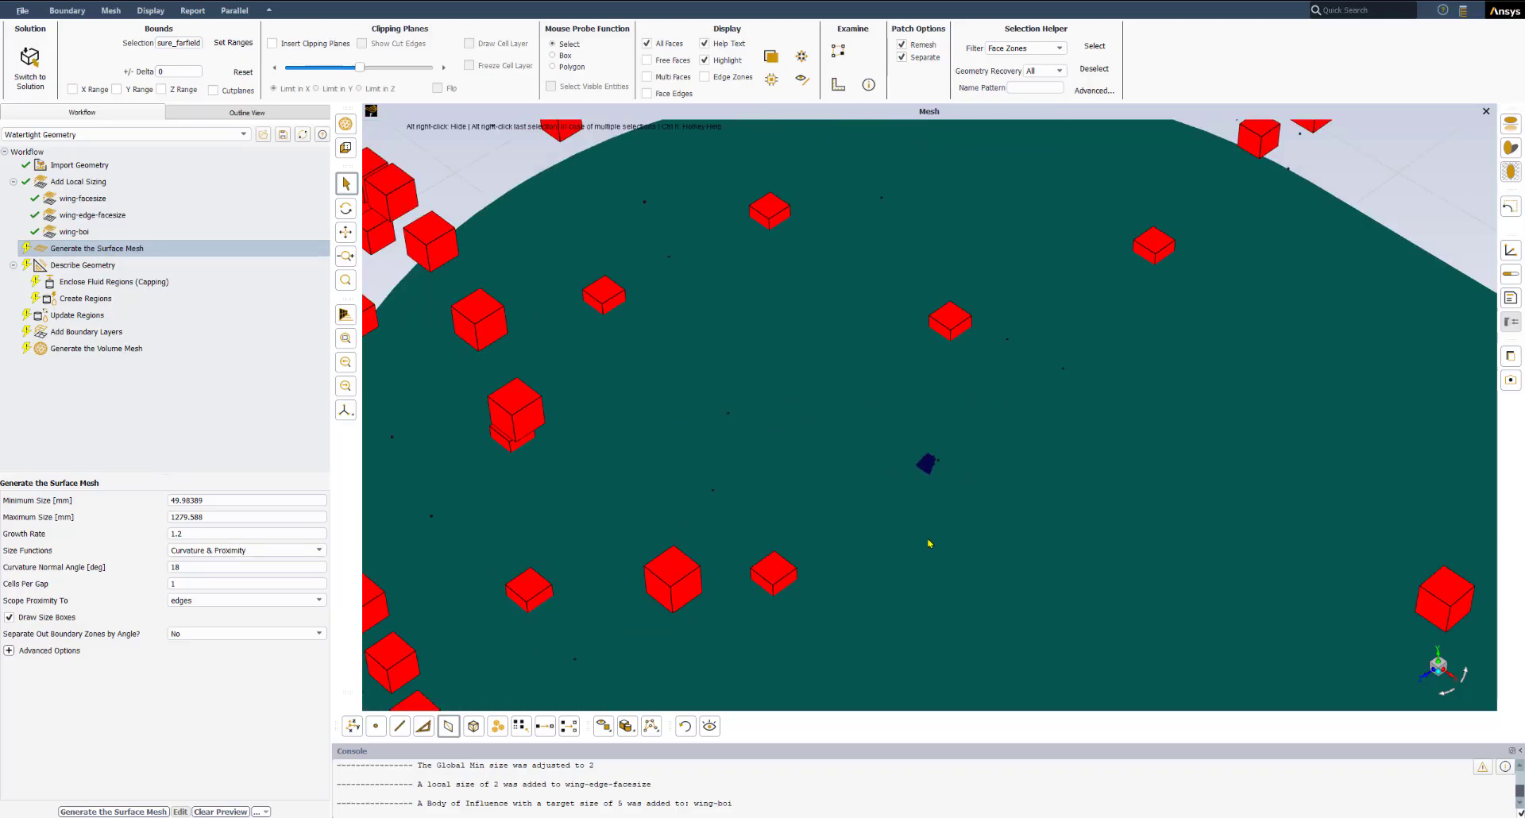
scroll(929, 543, down, 1)
scroll(952, 558, down, 1)
ctrl+middle_drag(940, 520, 927, 459)
scroll(930, 443, up, 3)
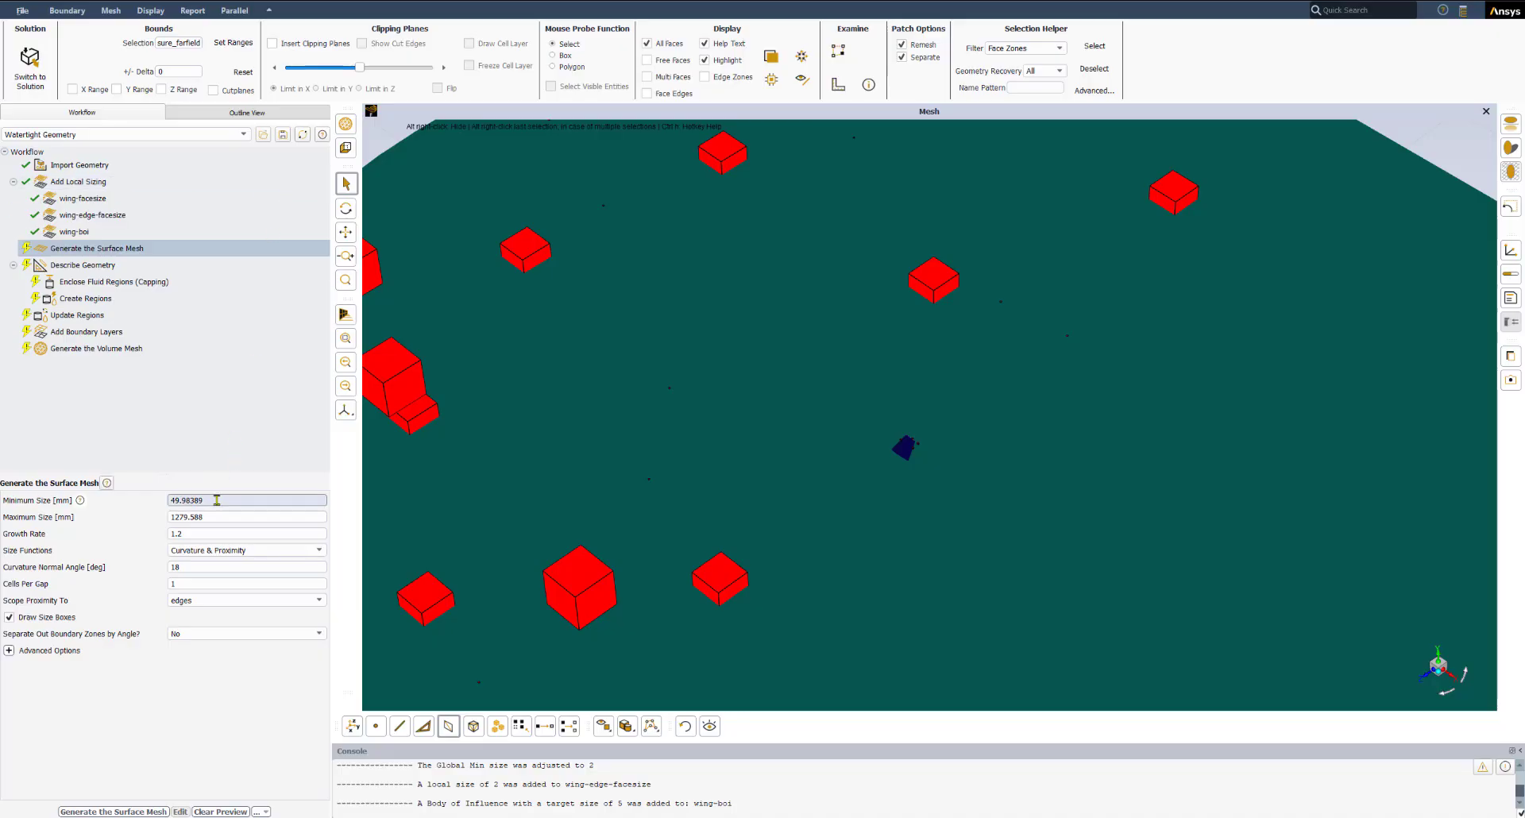
Set the surface mesh minimum size to 2 mm and the maximum size to 1000 mm.
drag(218, 499, 158, 502)
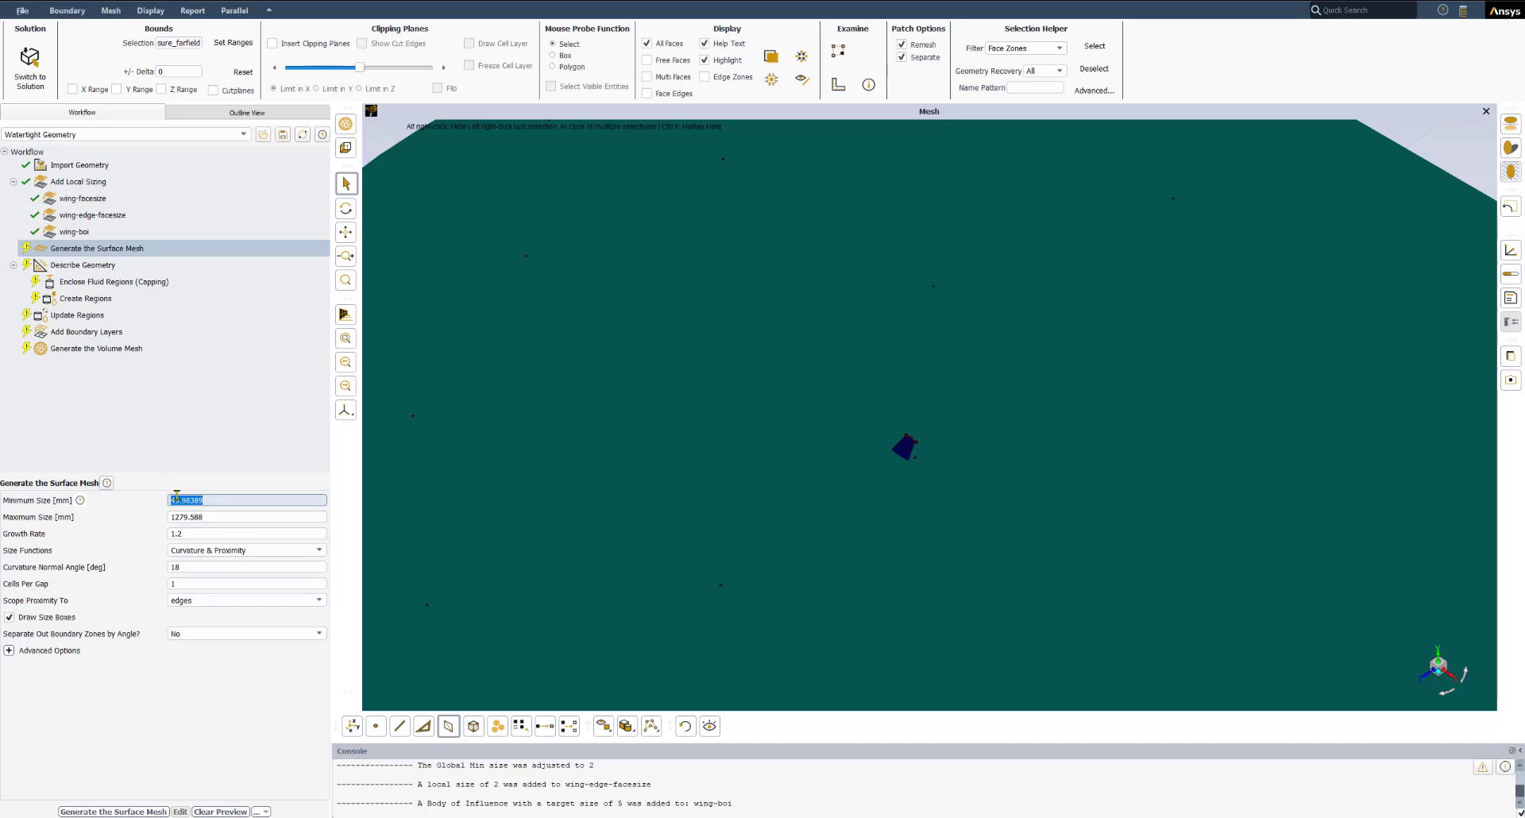
text(2)
click(217, 513)
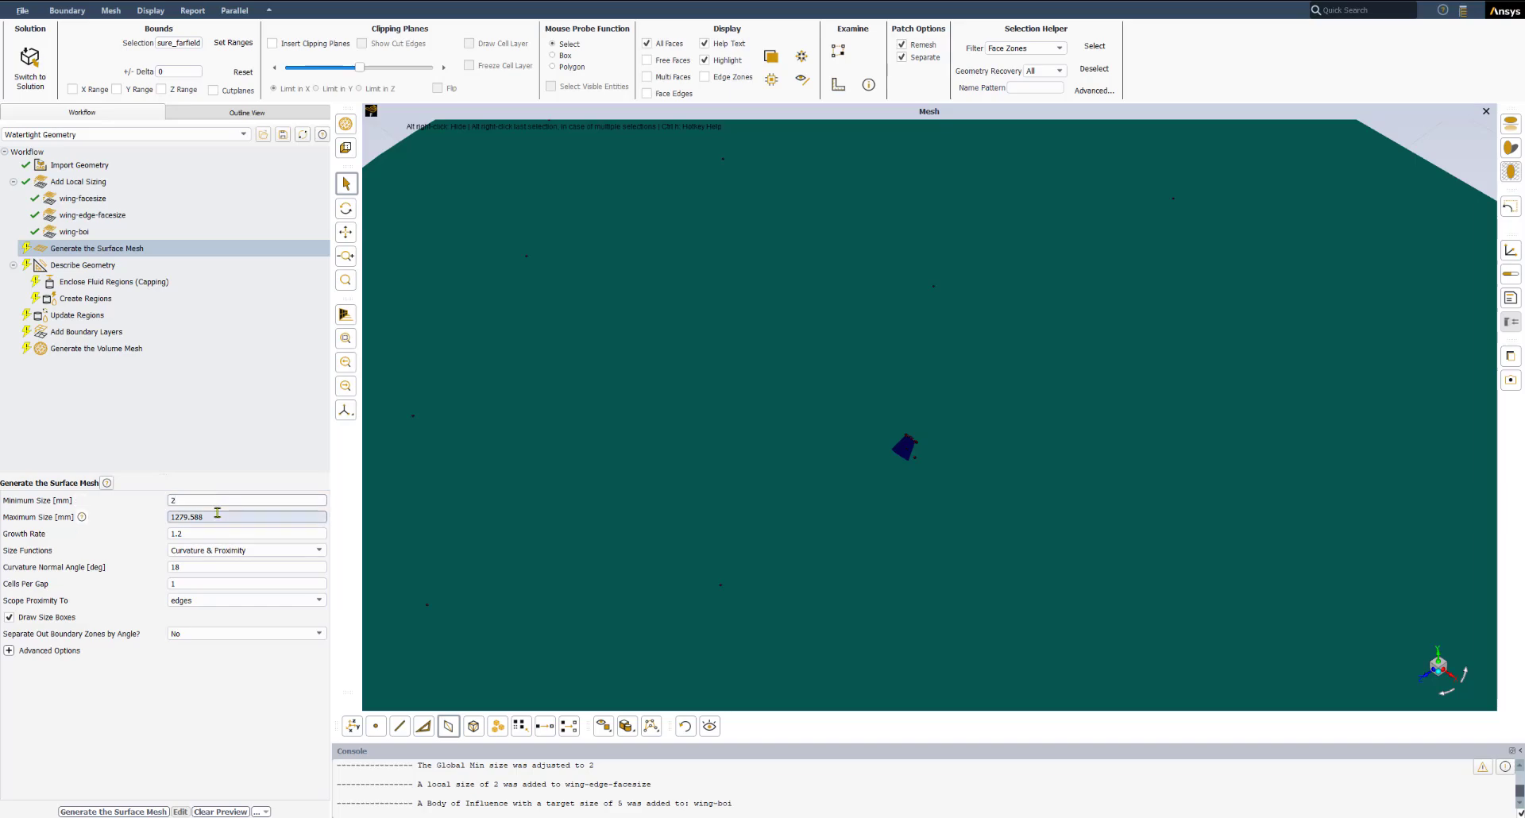
double_click(217, 517)
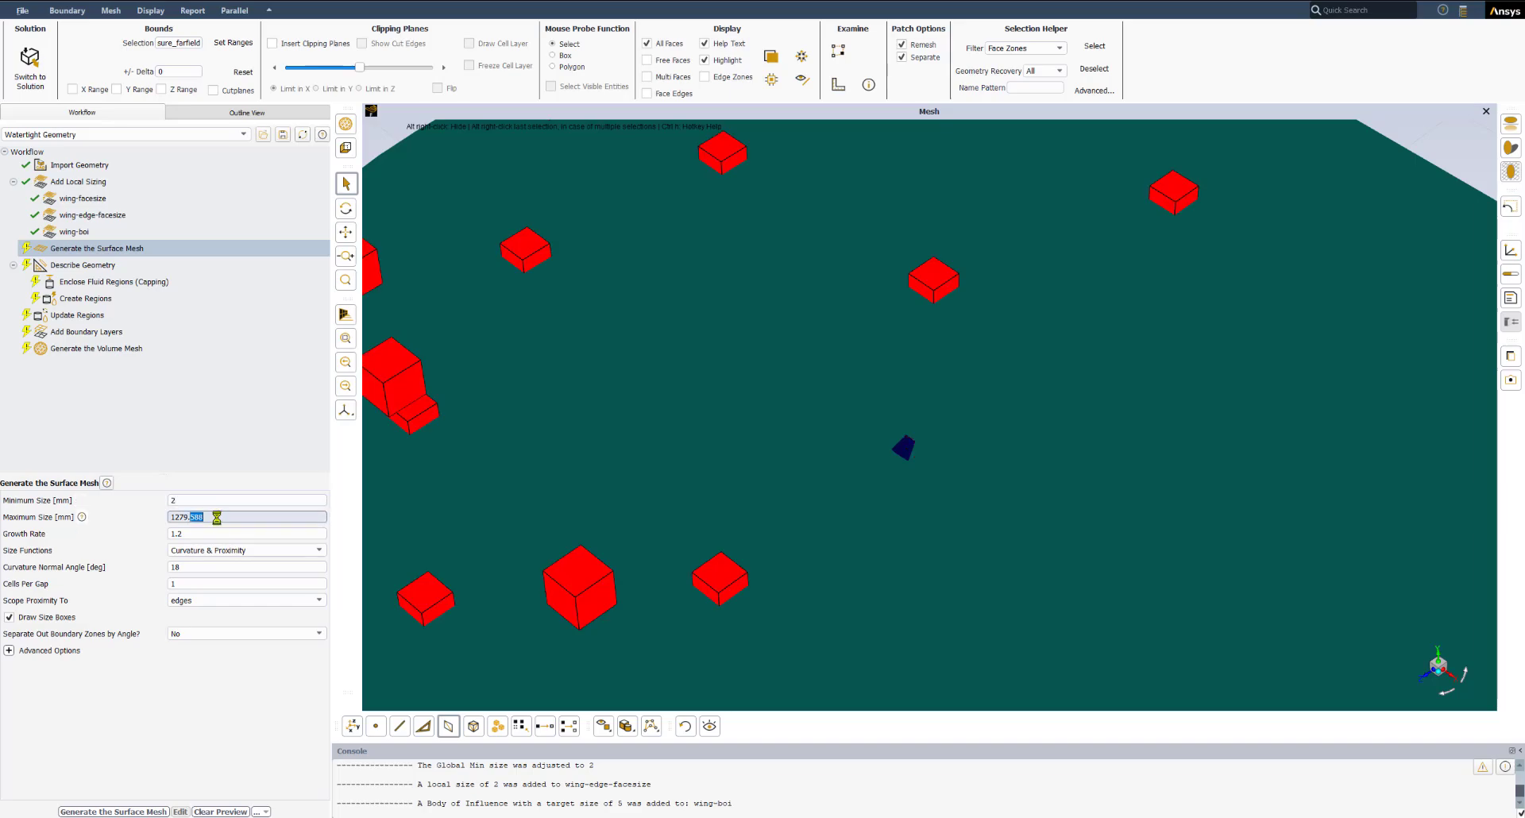
drag(217, 517, 158, 517)
text(1000)
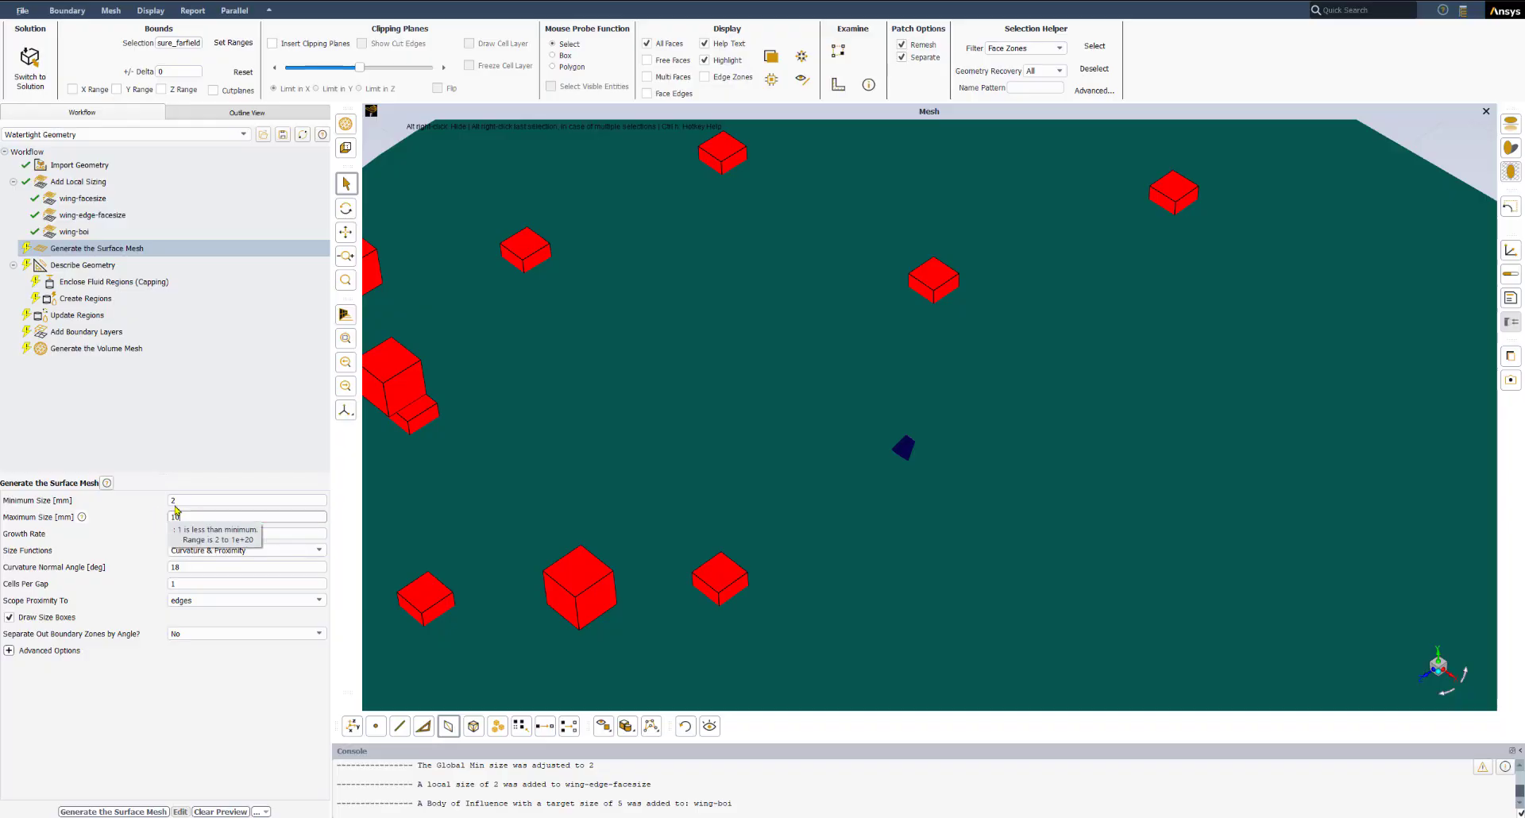
click(216, 427)
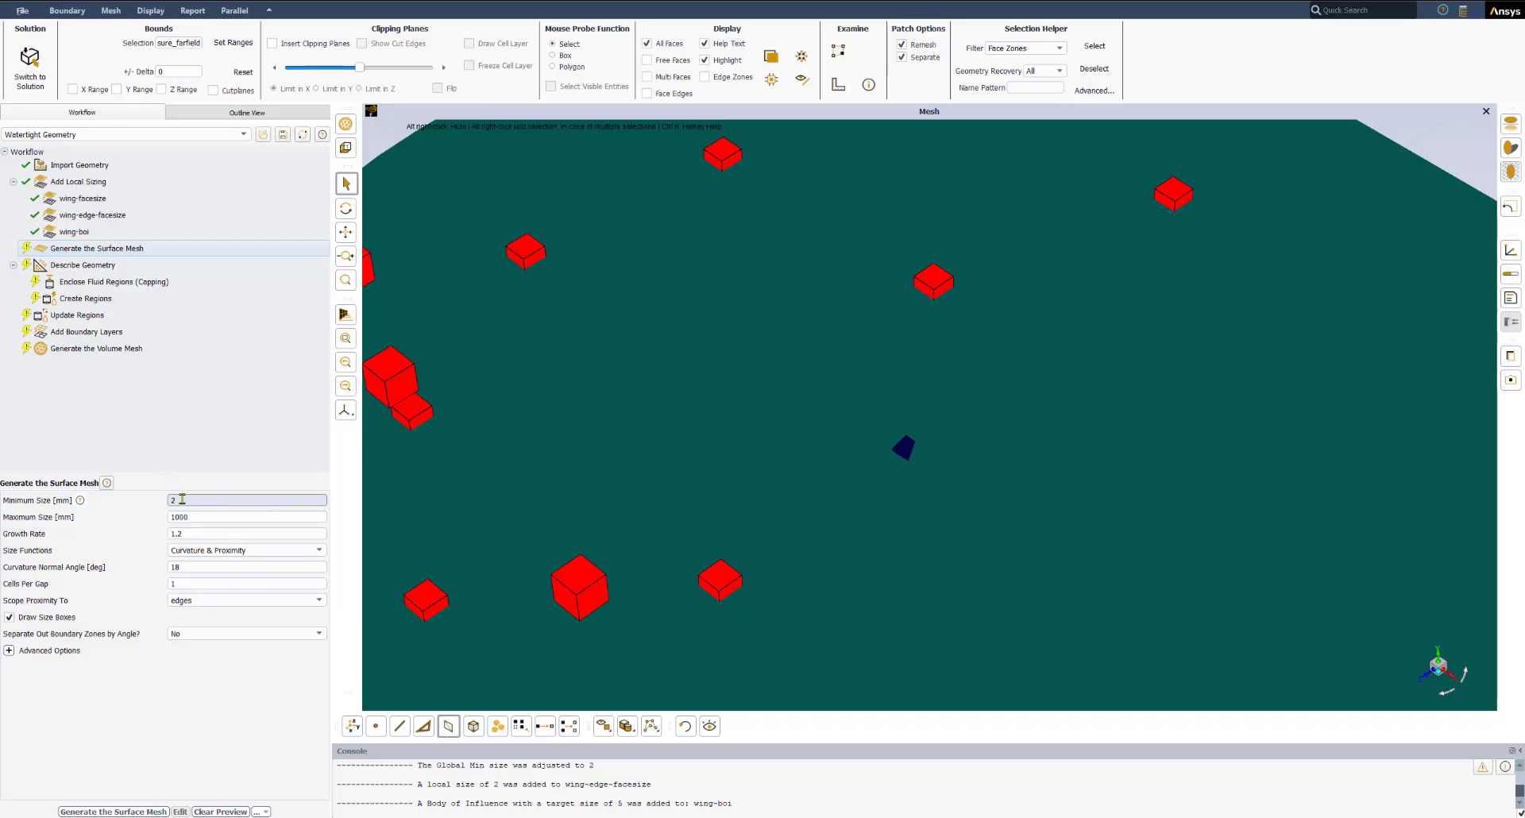
Check the updated size boxes from wing to far field and generate the surface mesh.
scroll(905, 429, up, 5)
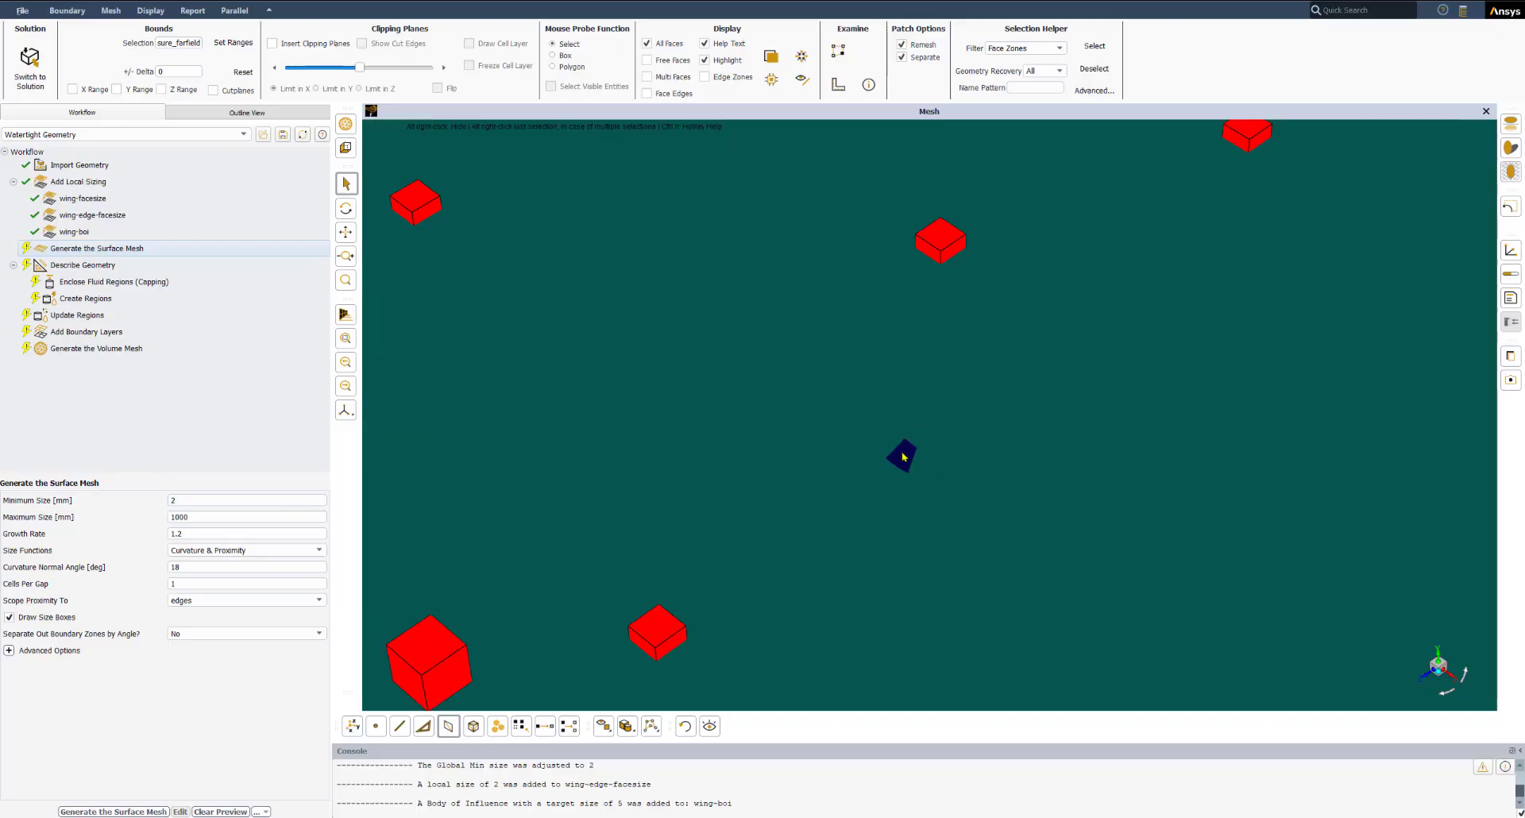
scroll(919, 440, up, 3)
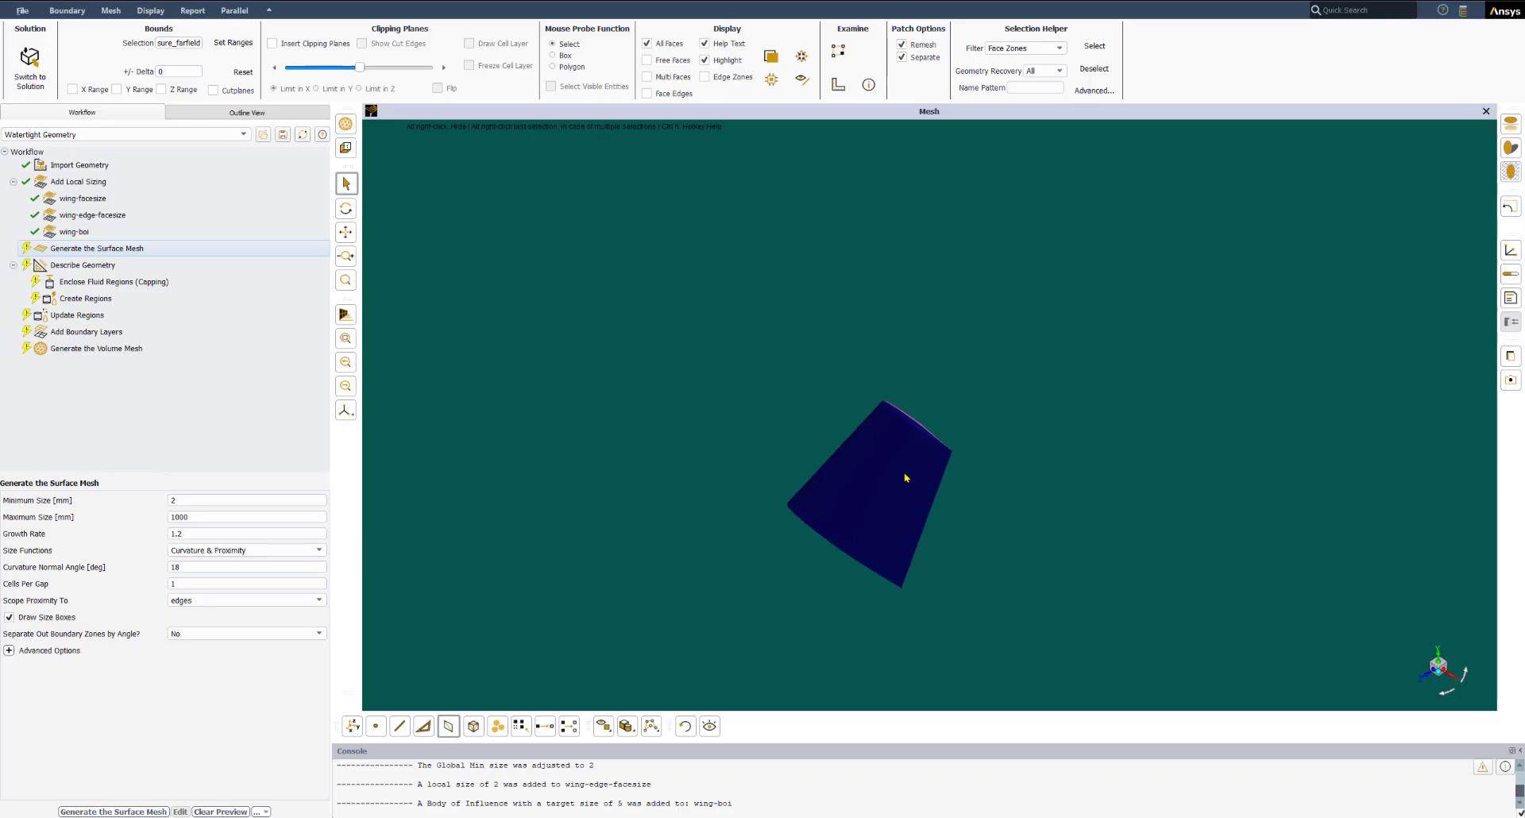
scroll(846, 459, down, 5)
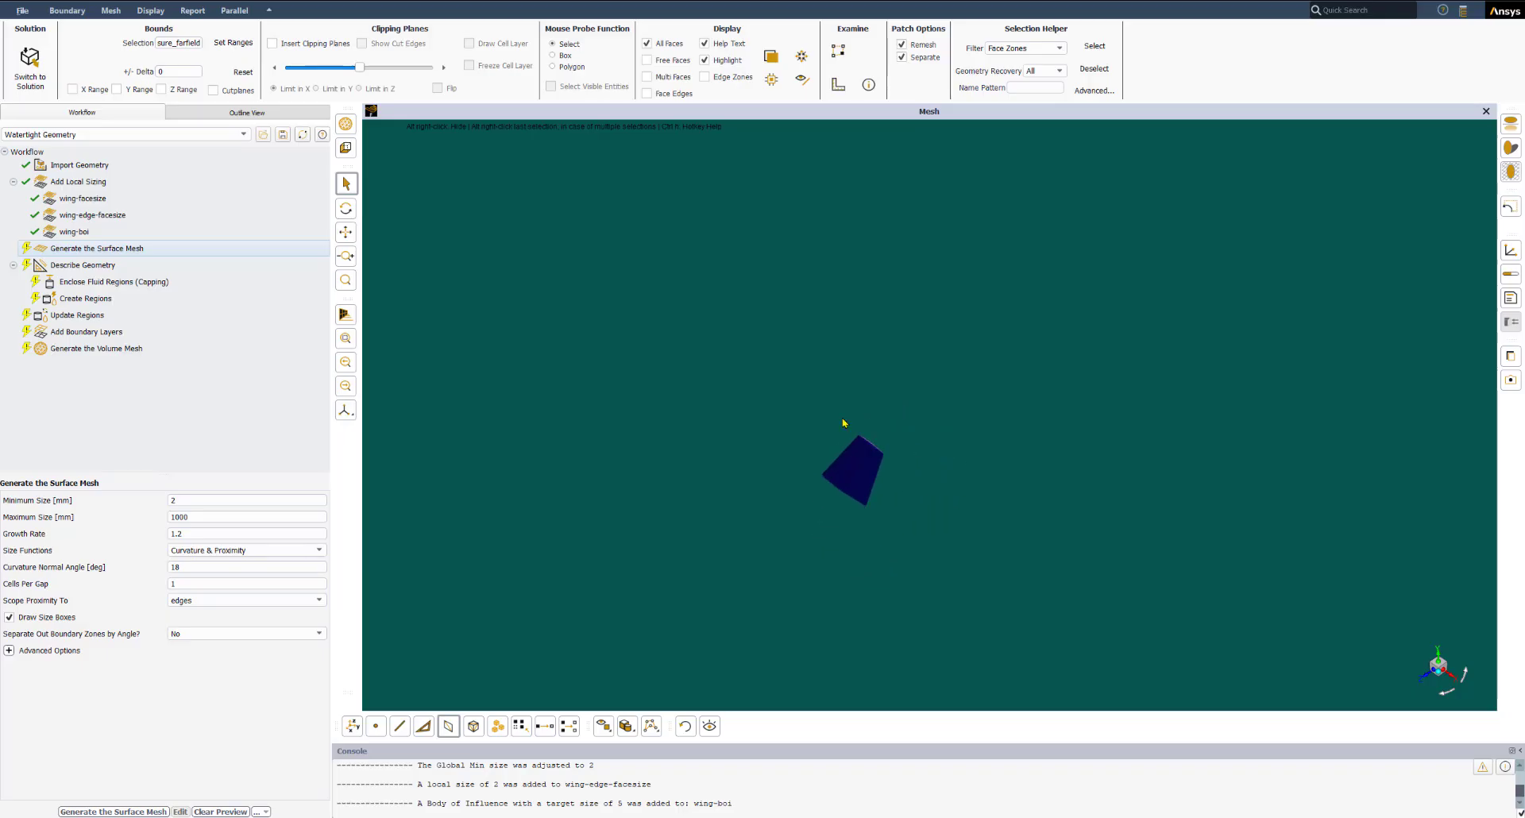
scroll(844, 422, down, 5)
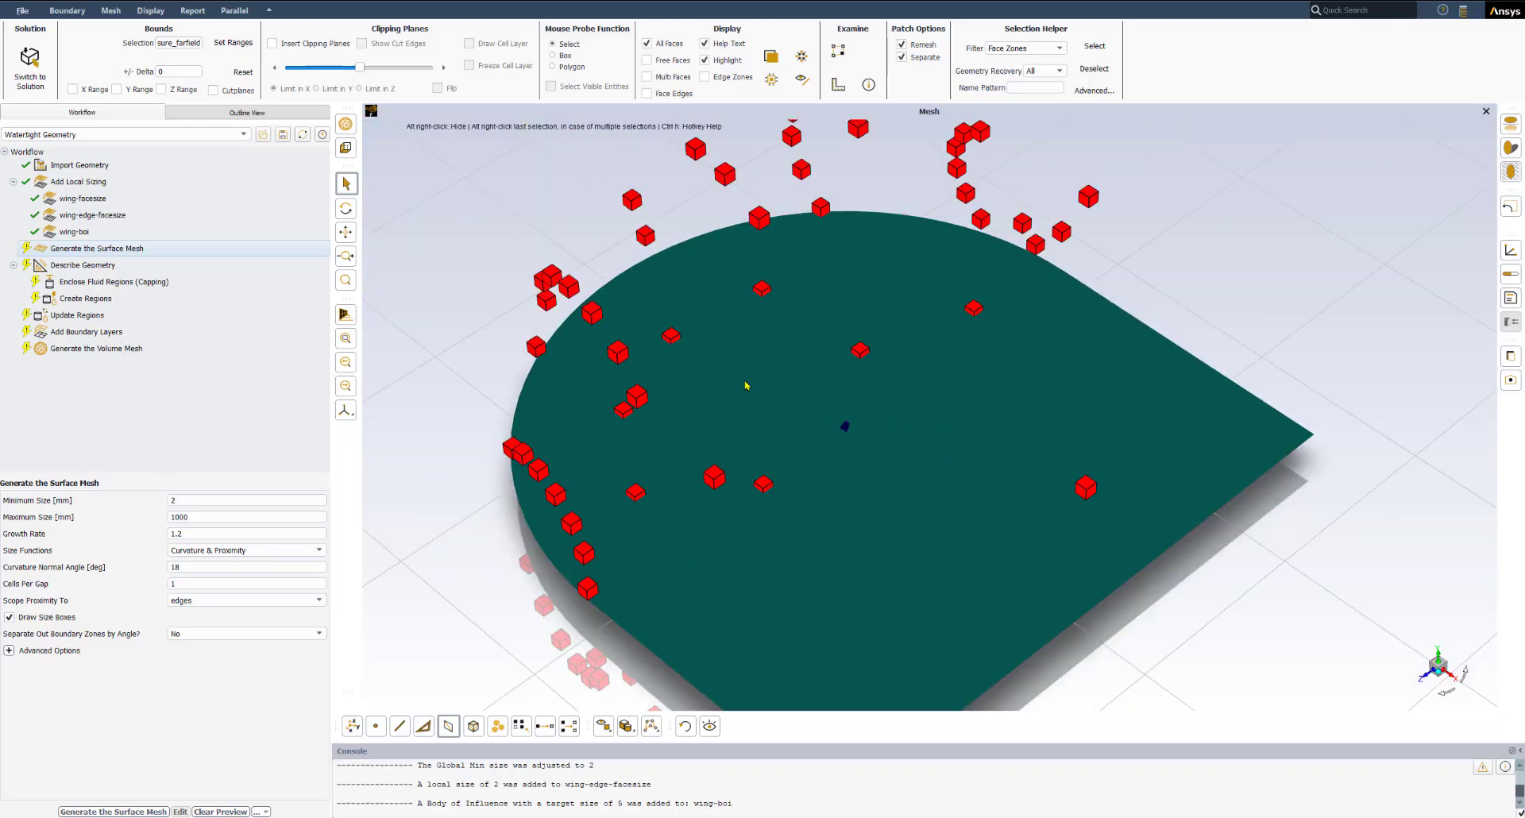
click(182, 504)
click(92, 812)
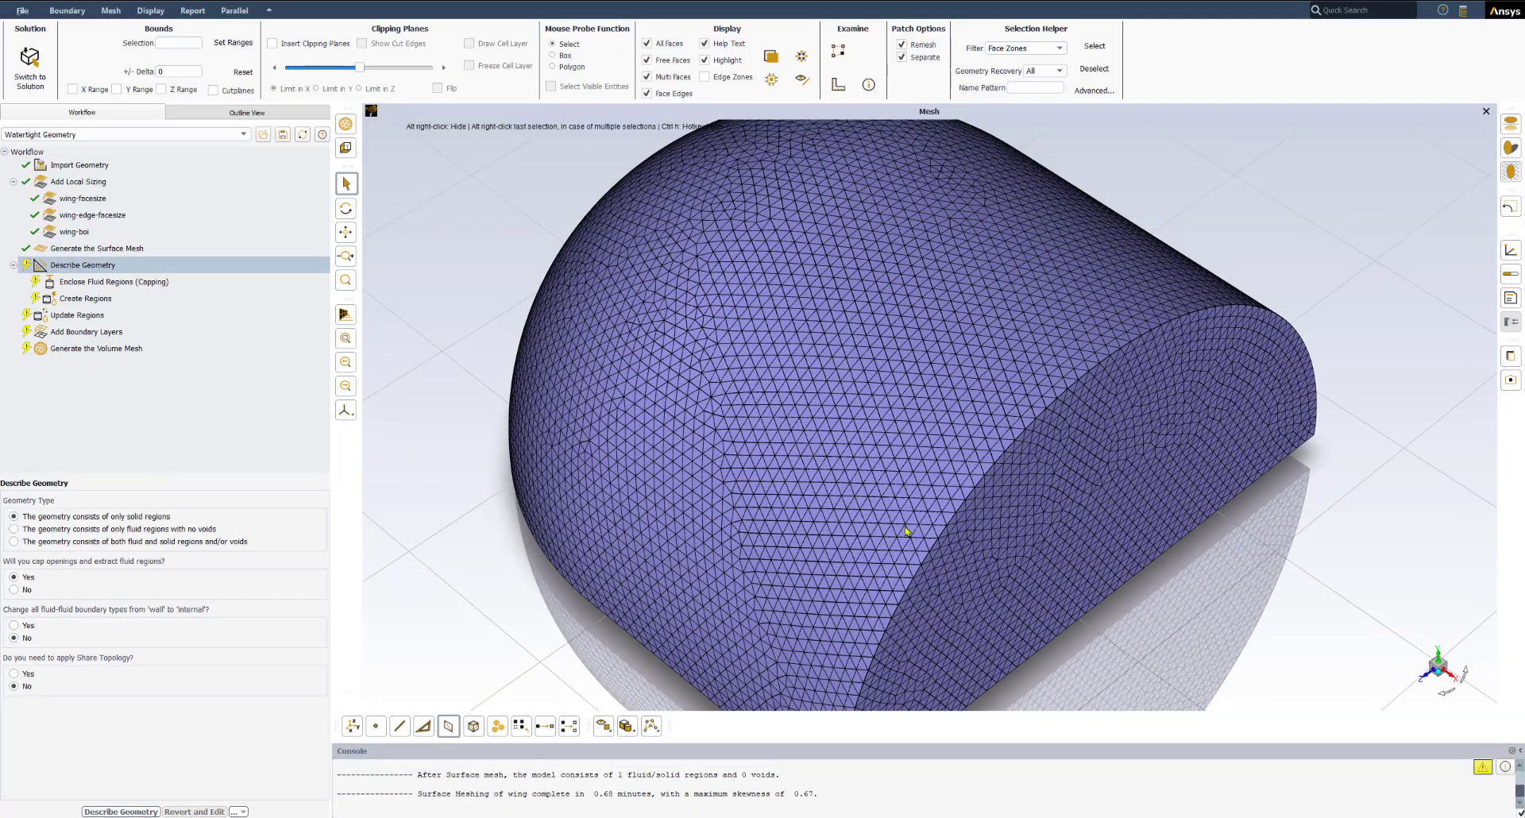
Examine the generated surface mesh over the exterior of the pressure far-field boundary.
scroll(794, 563, down, 5)
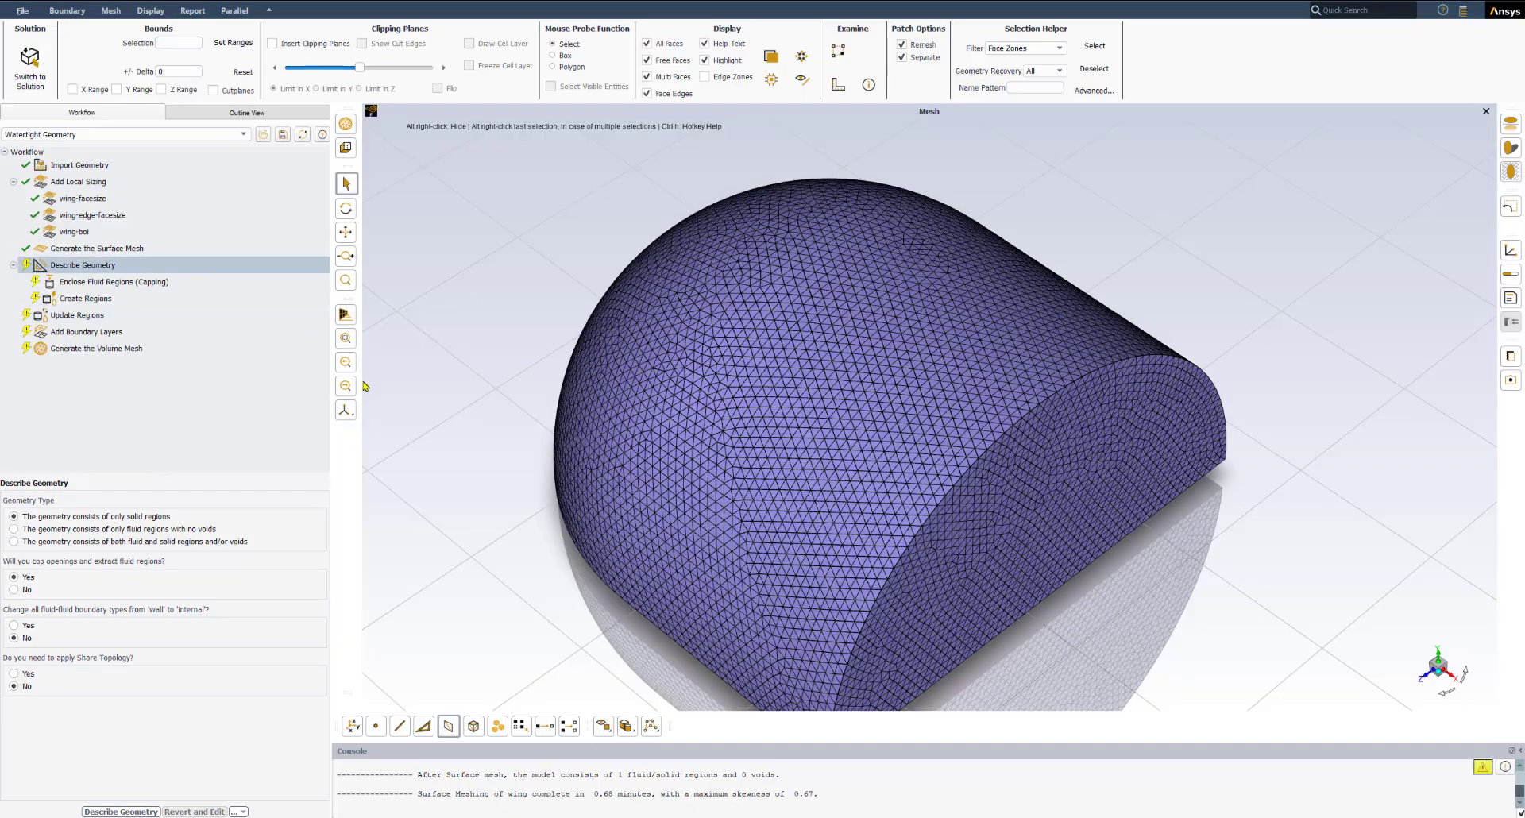
click(347, 411)
click(361, 430)
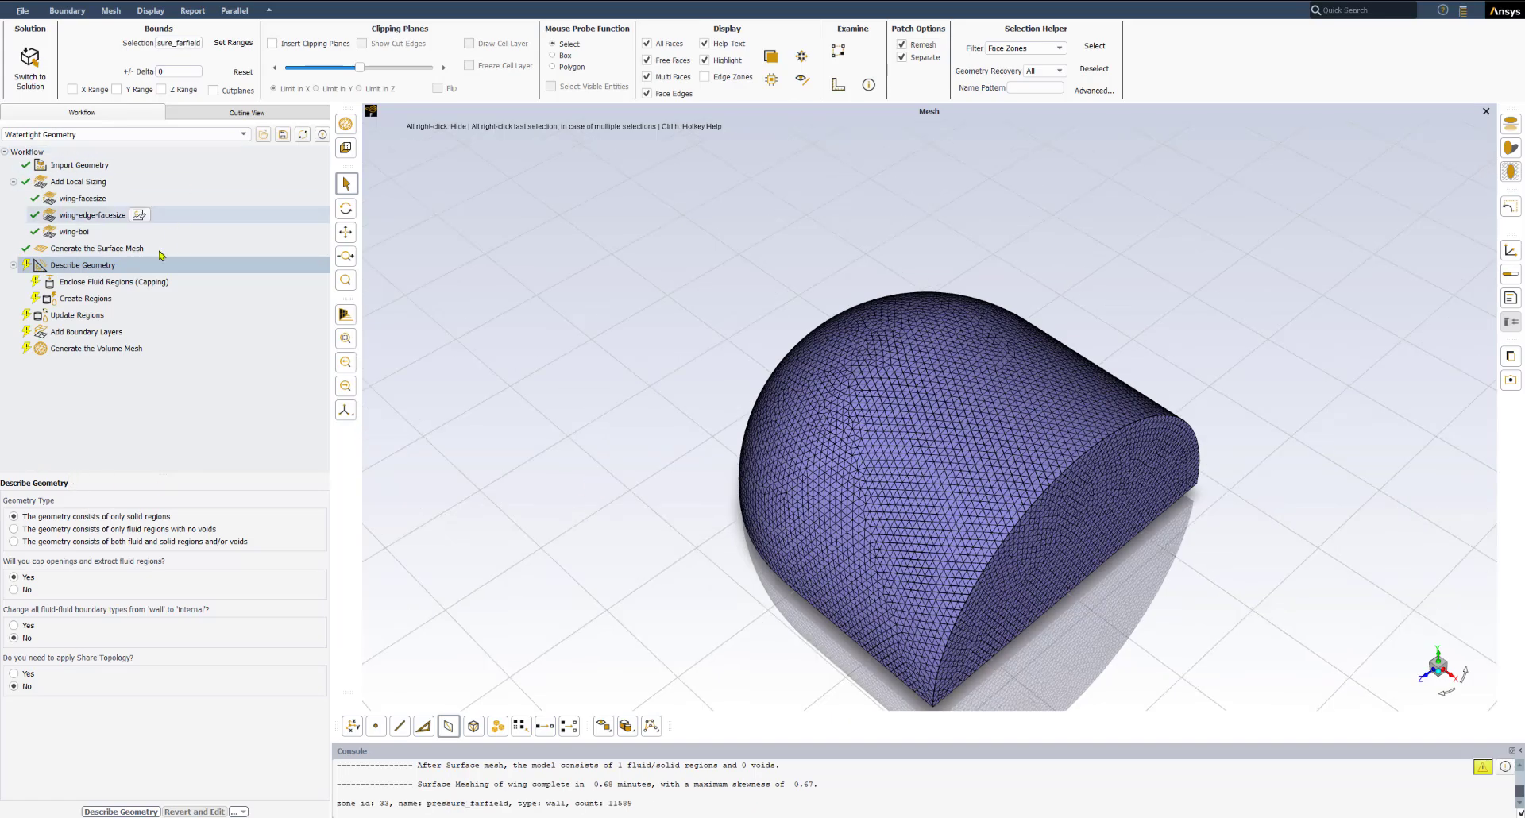
click(89, 269)
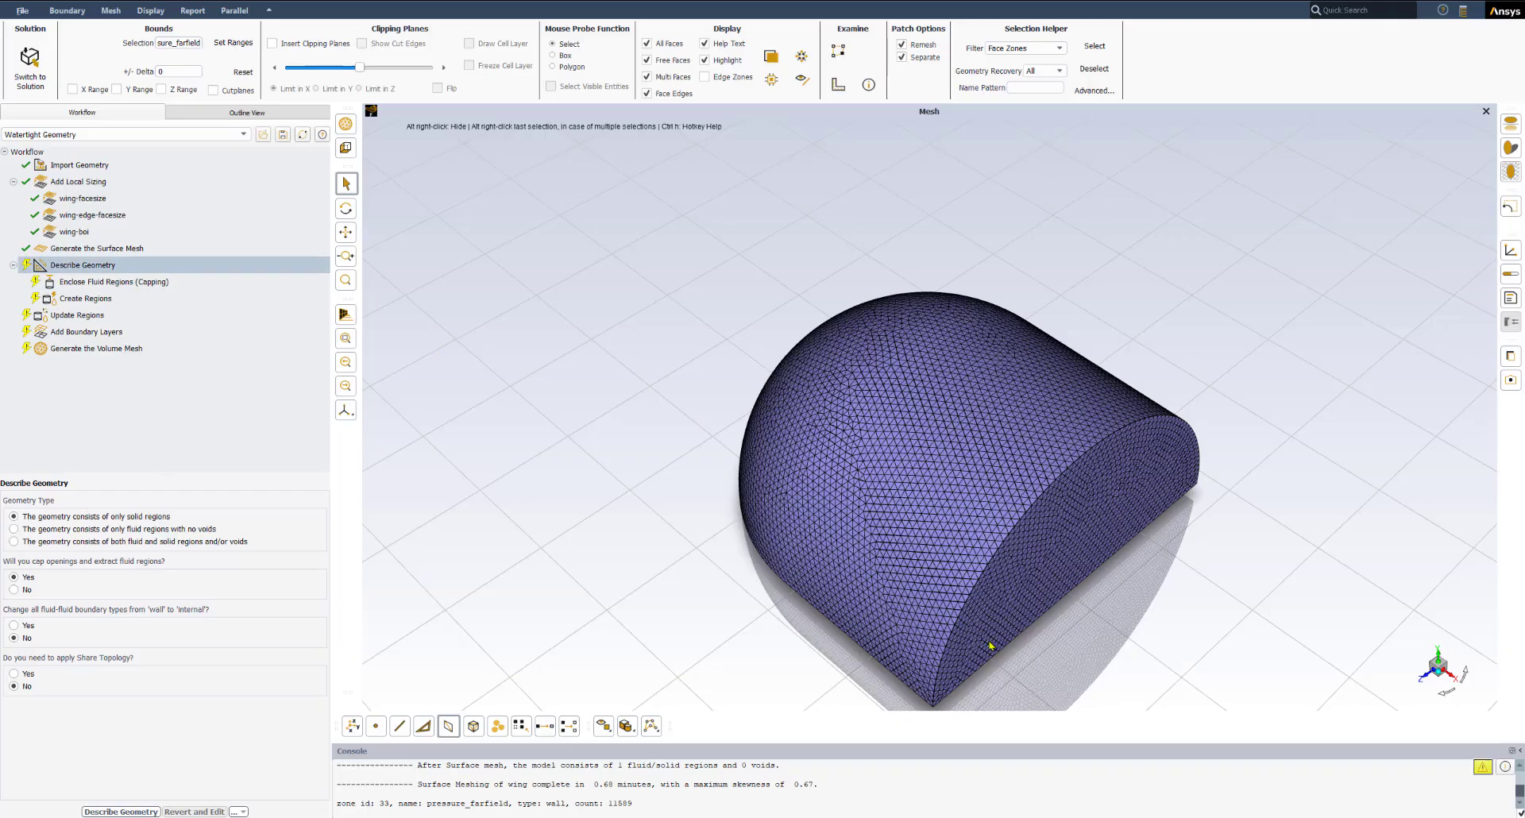
ctrl+middle_drag(983, 592, 989, 544)
scroll(1003, 378, up, 3)
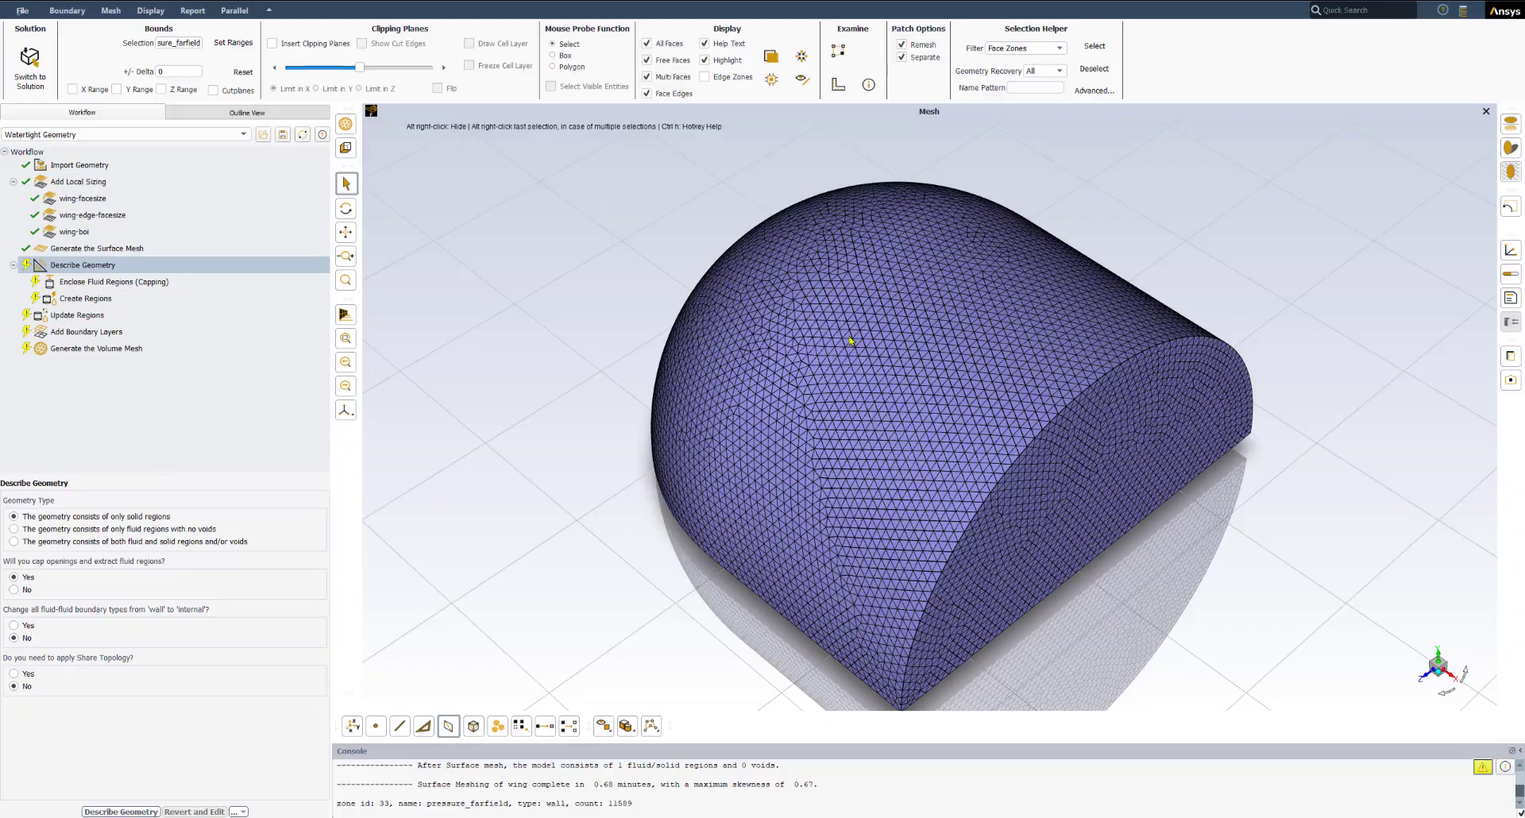
scroll(849, 341, up, 2)
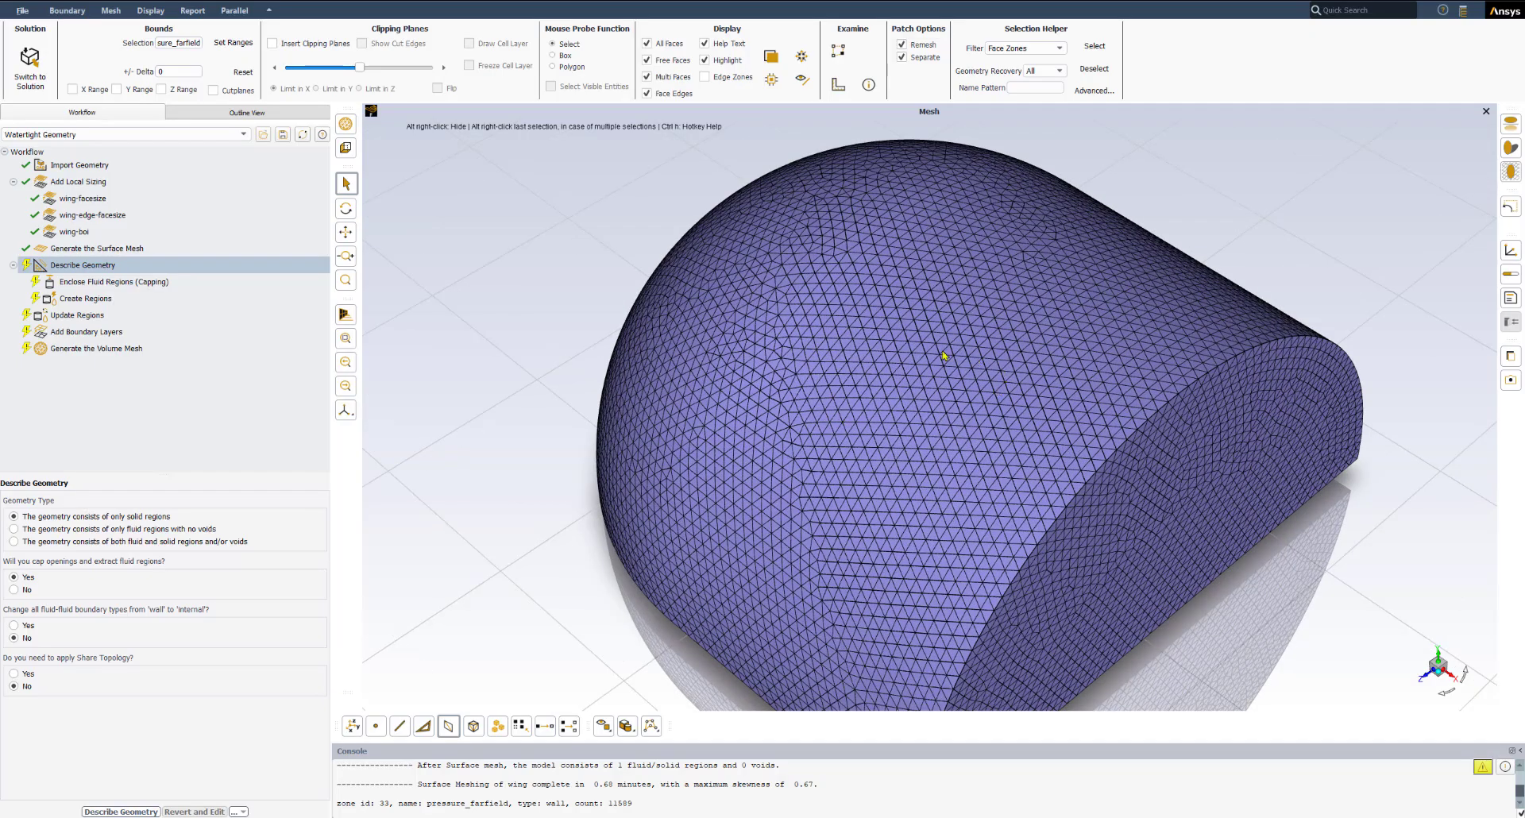
scroll(889, 536, down, 1)
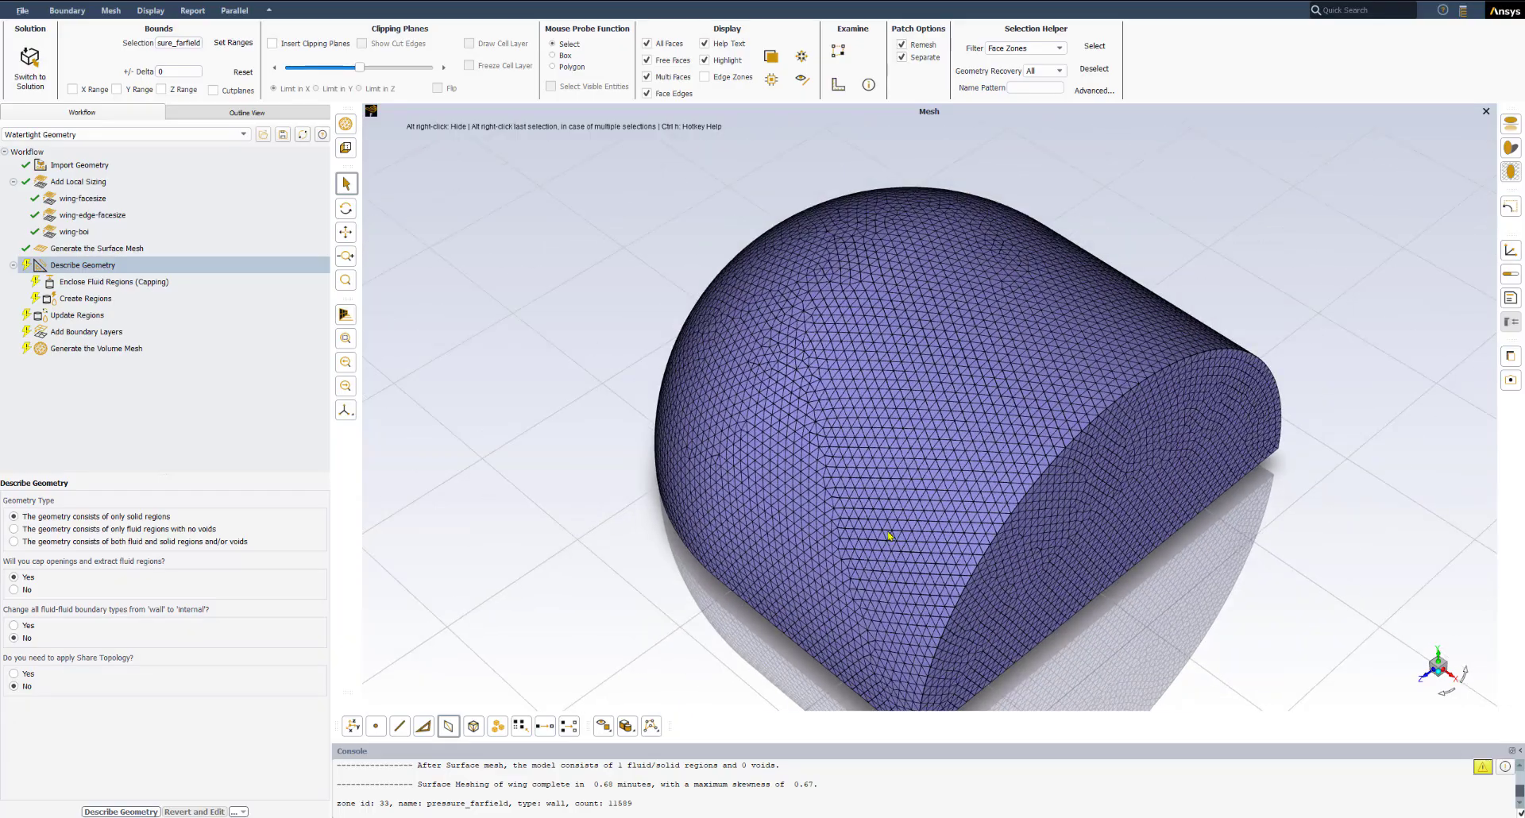
ctrl+middle_drag(888, 546, 891, 511)
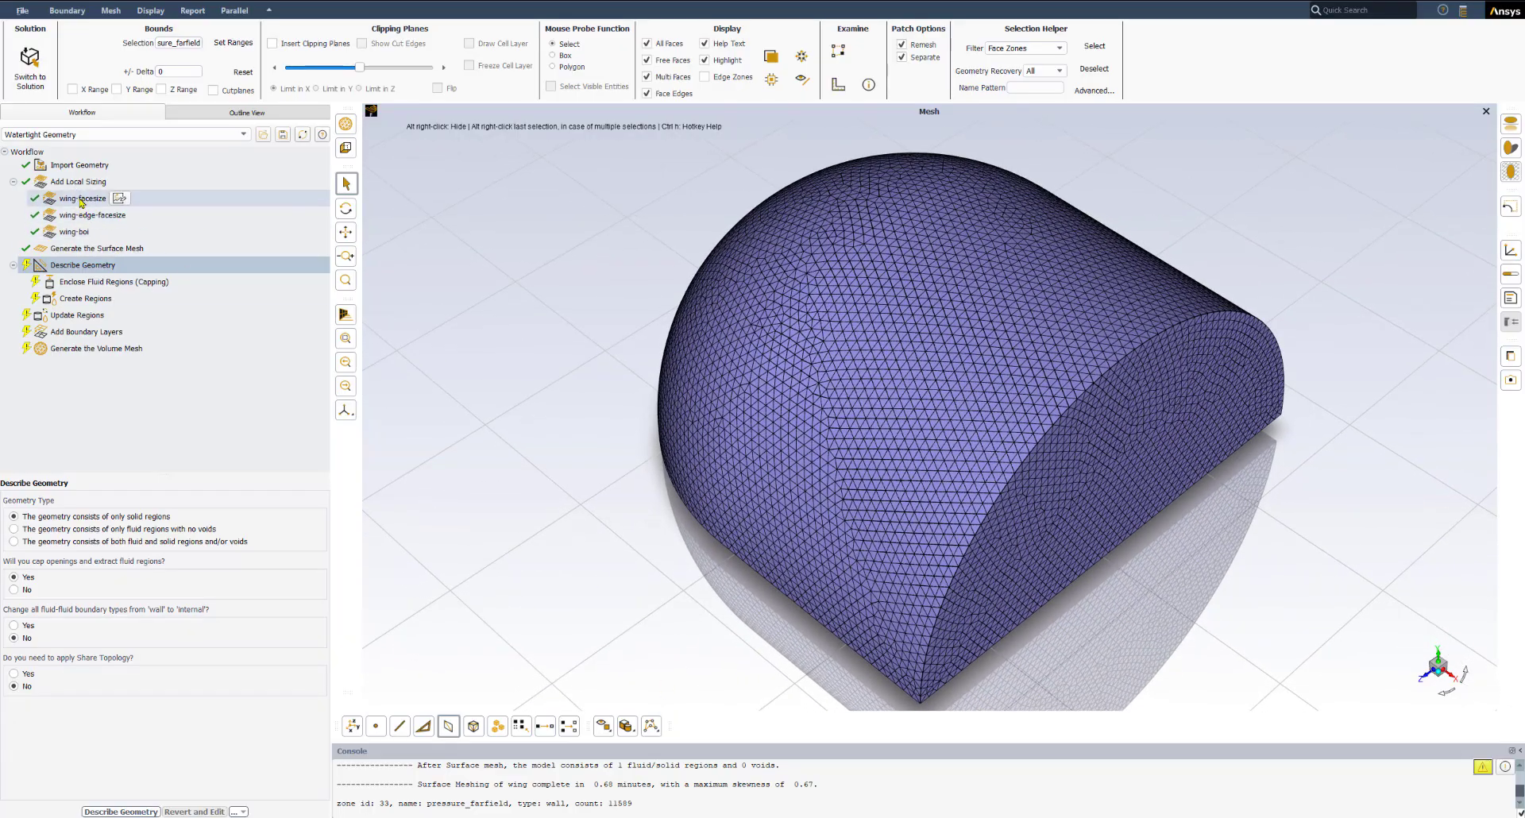
Select the pressure_farfield face zone and hide it to expose the domain's interior.
click(447, 727)
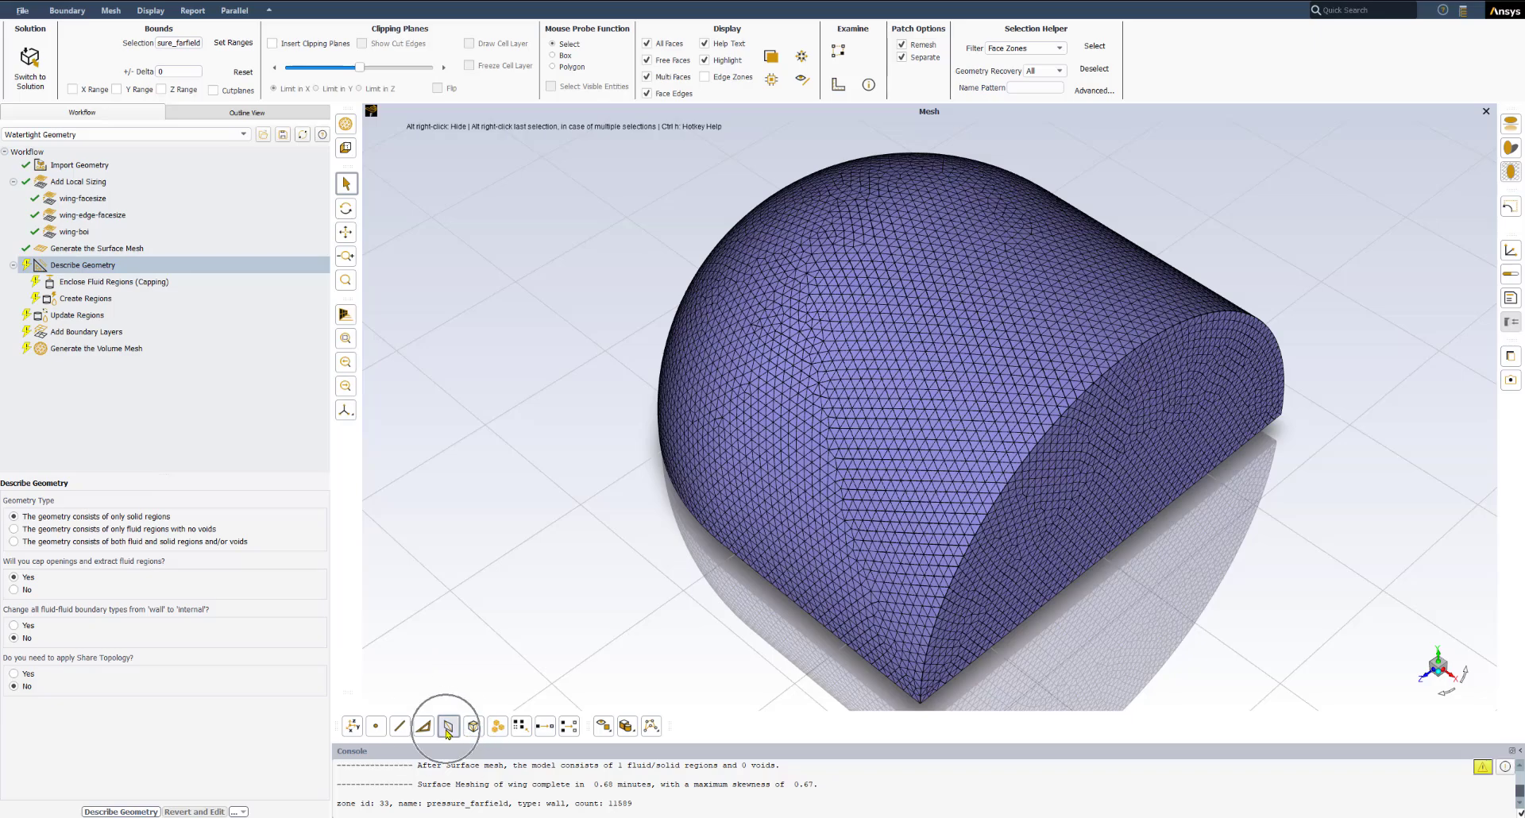
right_click(447, 729)
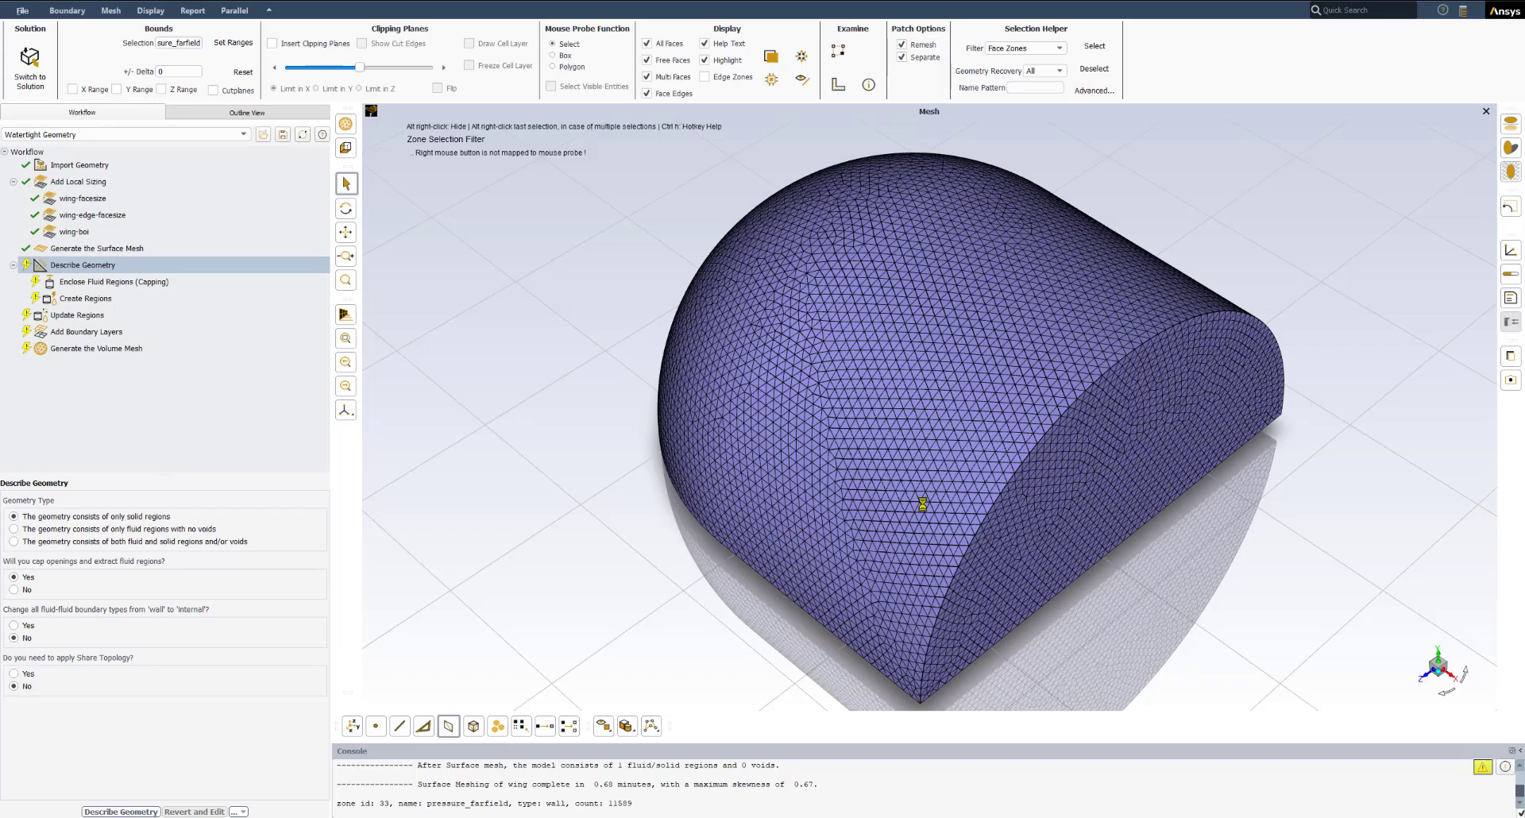
click(949, 481)
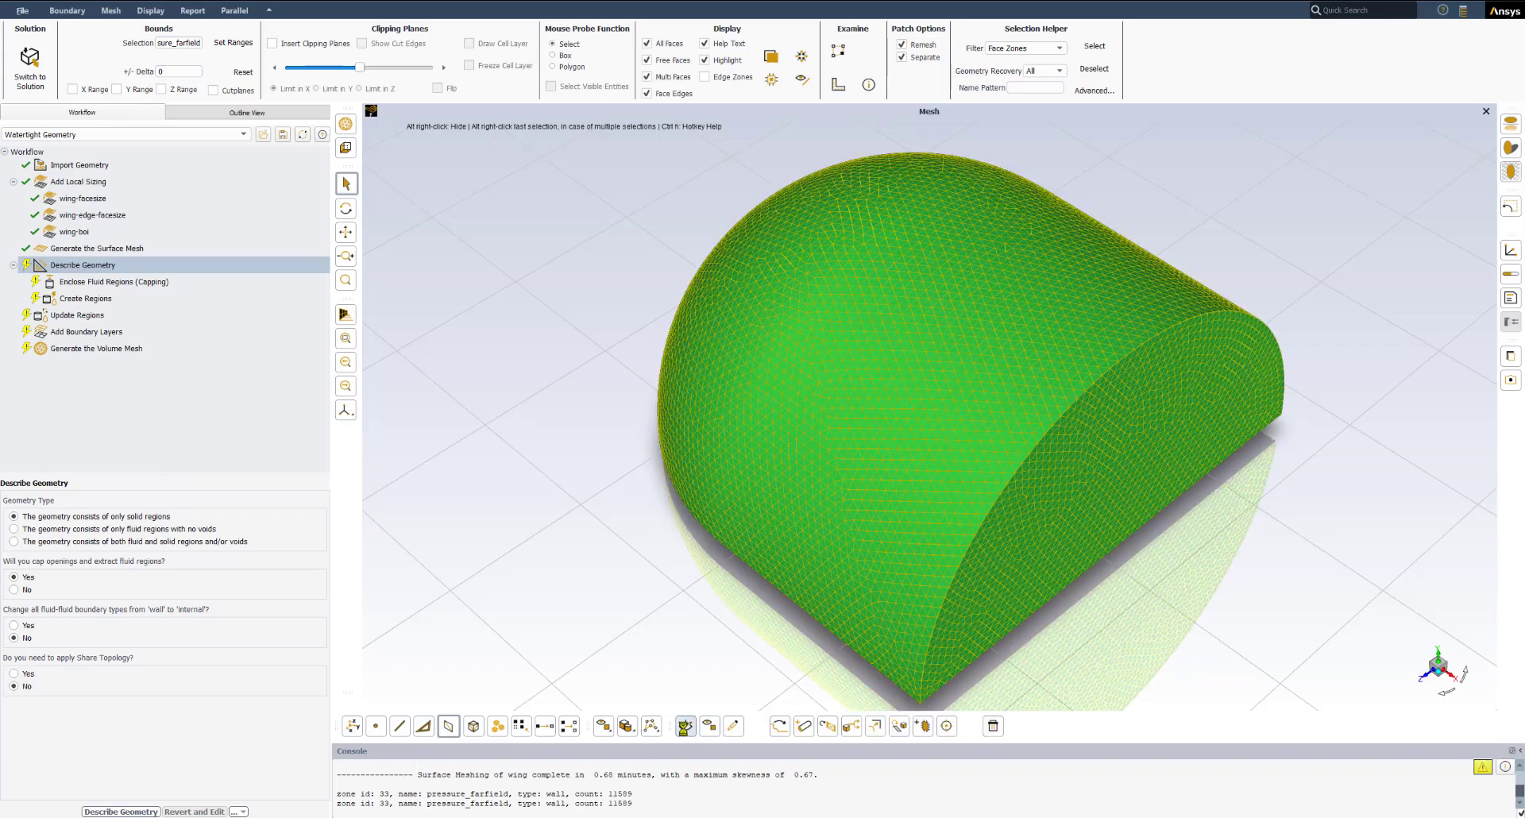
click(685, 725)
Examine the surface mesh refinement on the wing faces, along its edges and on the symmetry plane around its root.
scroll(921, 468, up, 5)
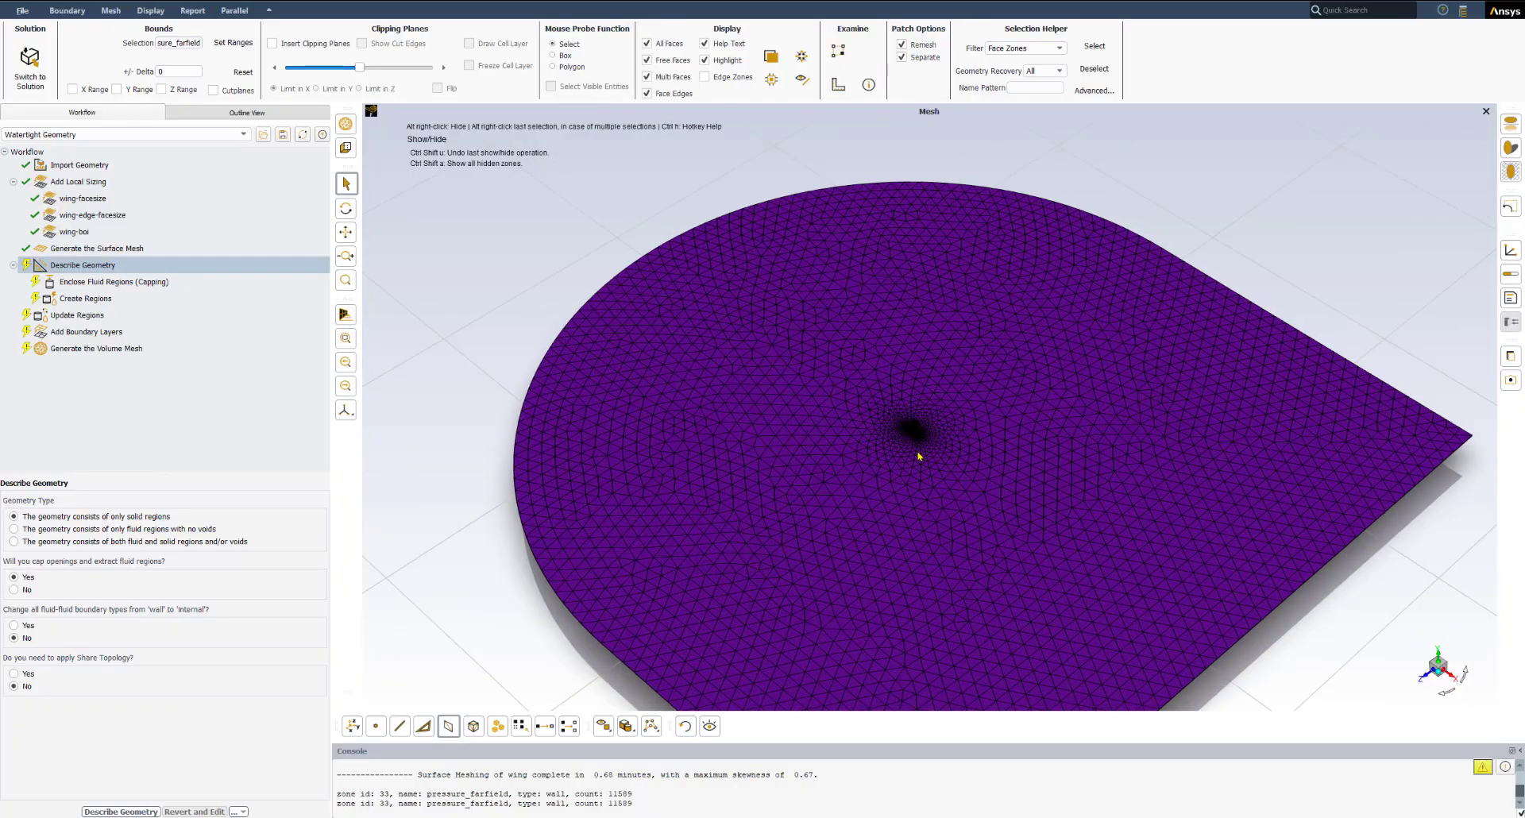
scroll(919, 455, up, 10)
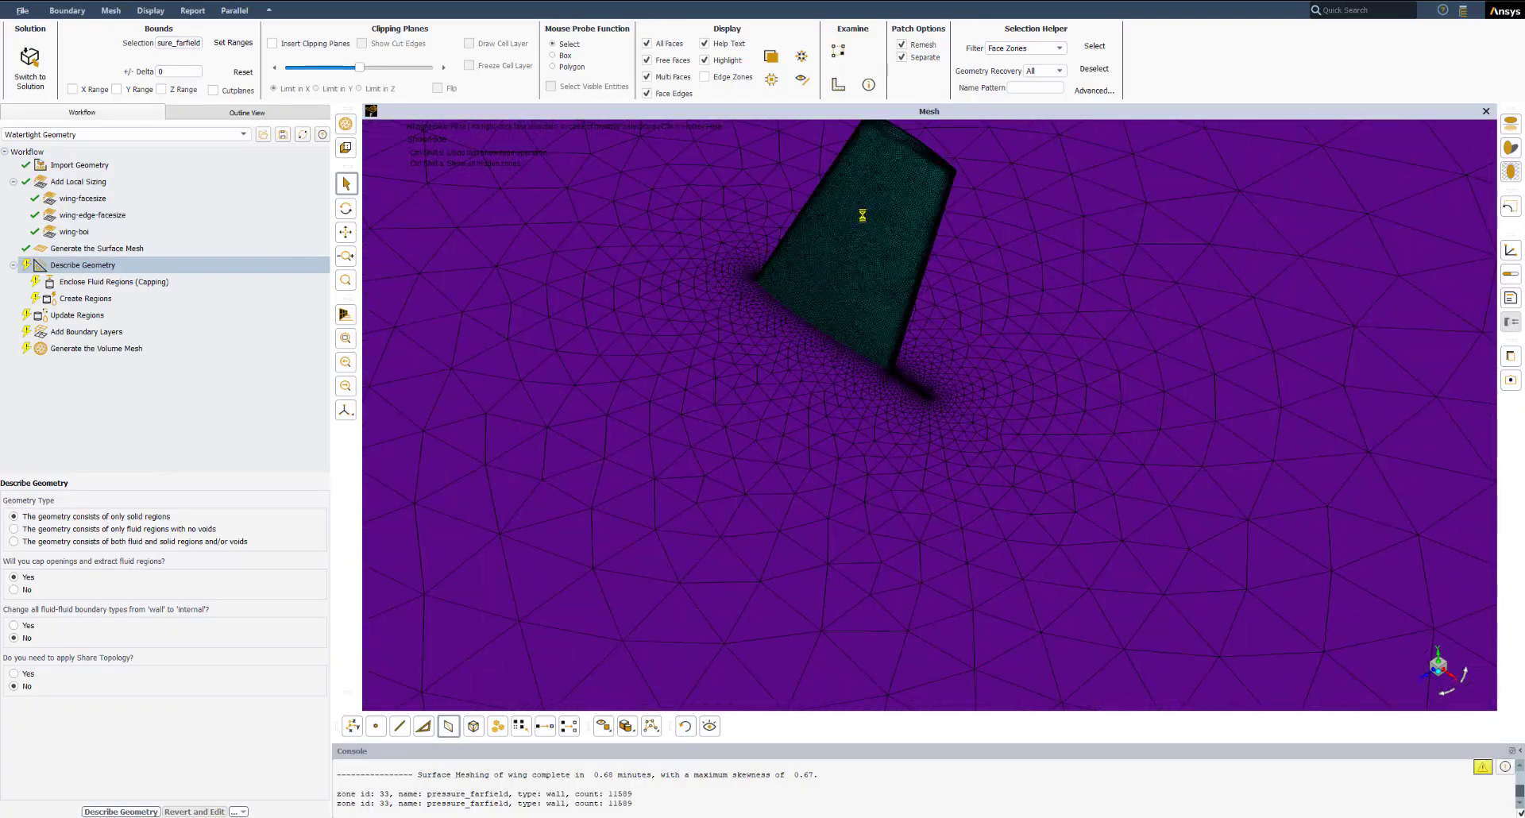
scroll(861, 215, up, 10)
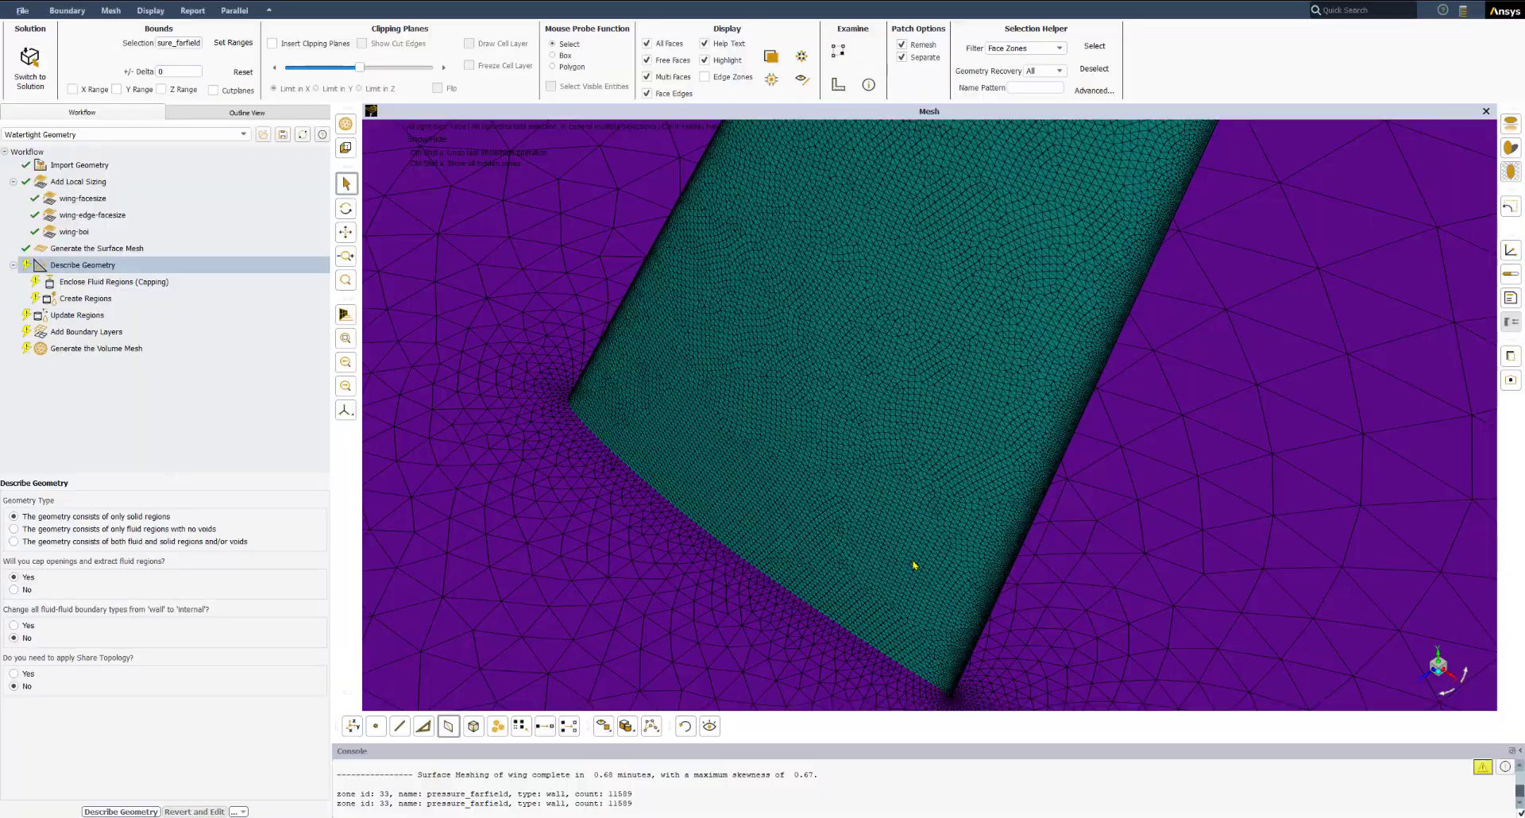
middle_drag(880, 437, 928, 608)
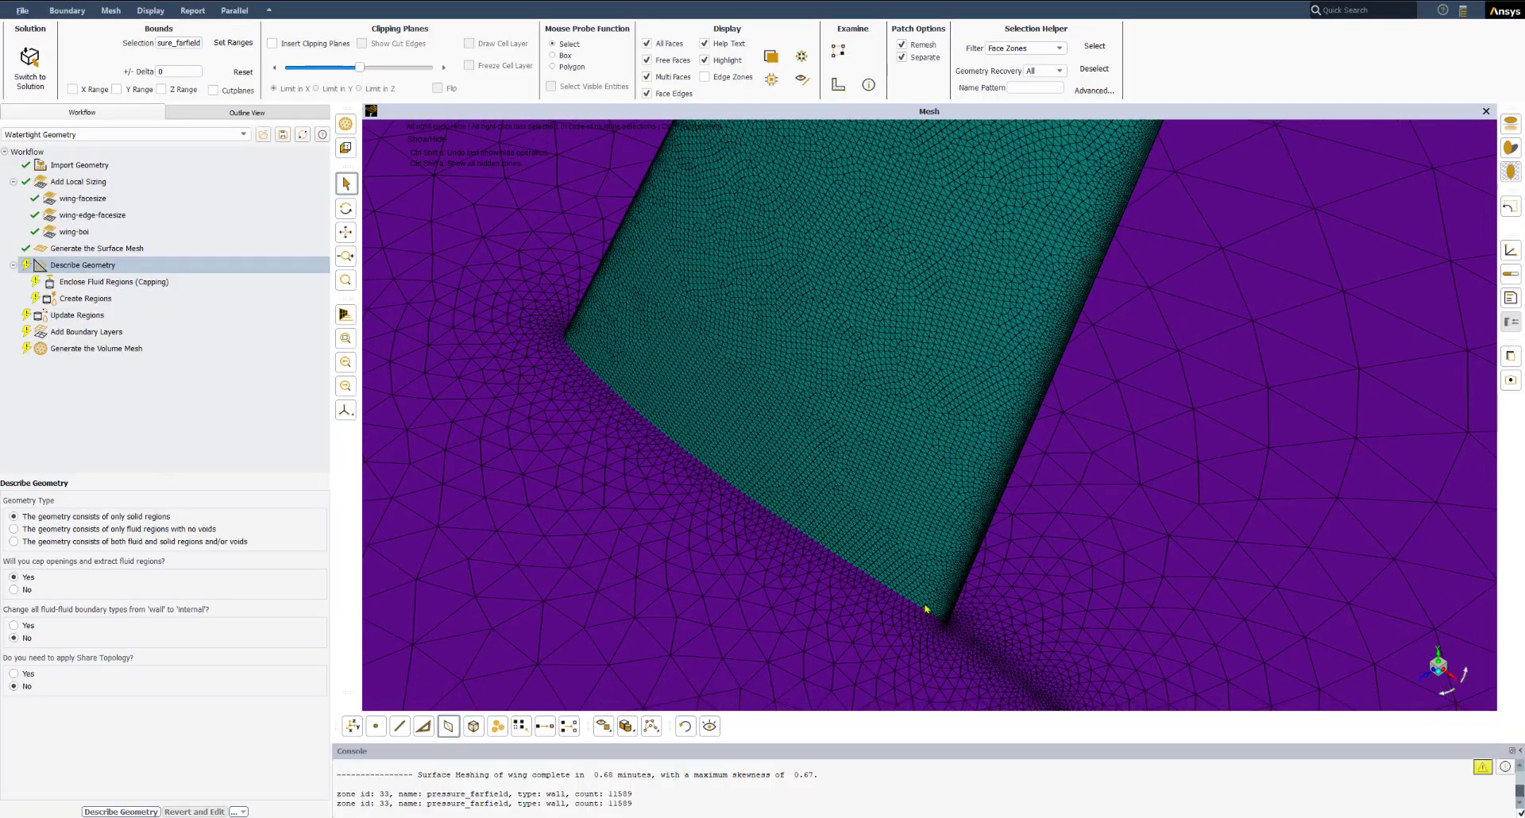
scroll(925, 597, down, 1)
scroll(926, 597, down, 1)
scroll(947, 338, down, 2)
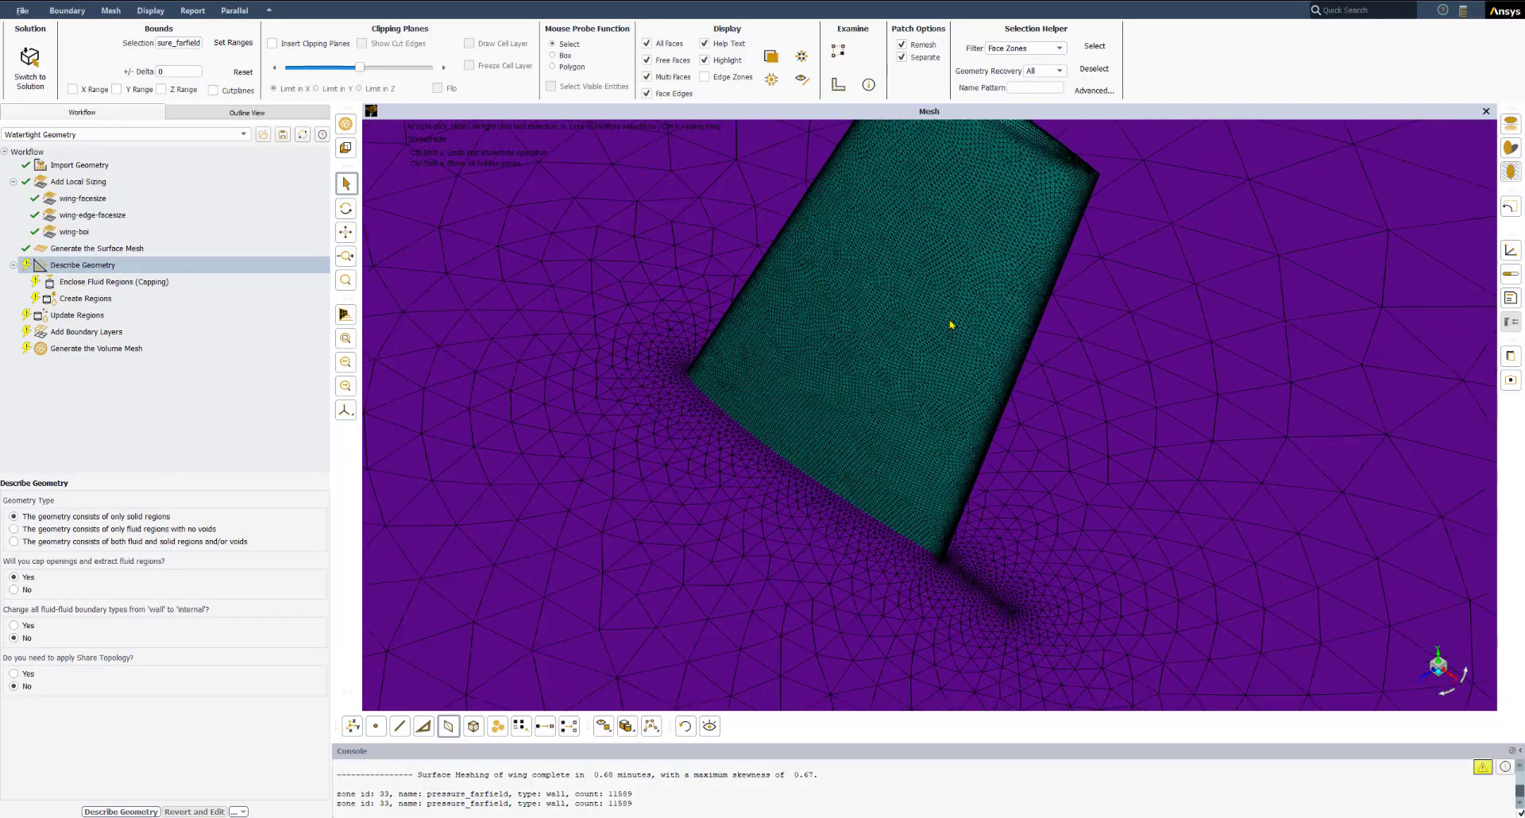
middle_drag(989, 247, 935, 380)
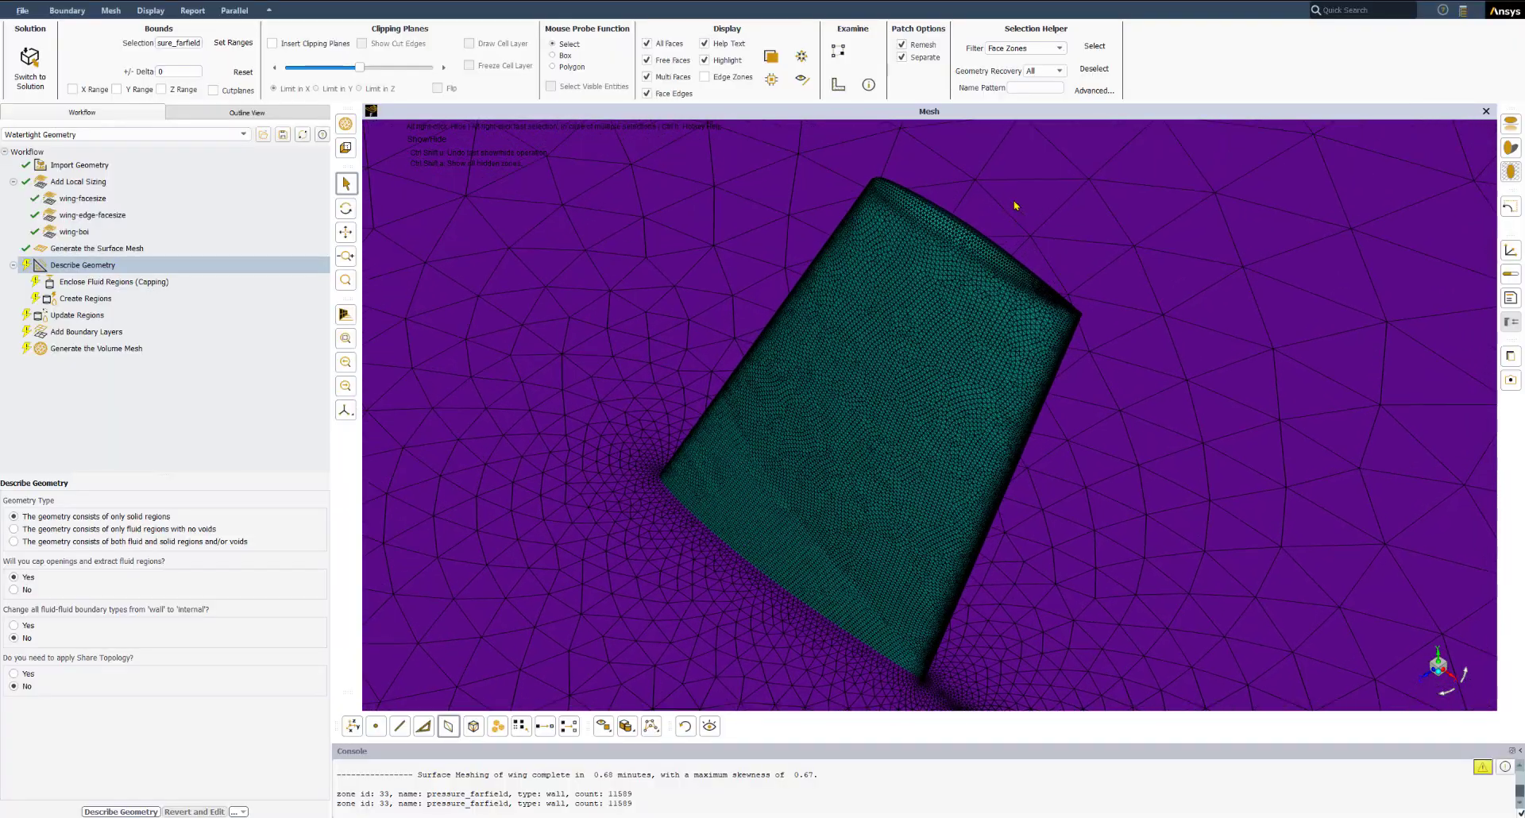
Examine the surface mesh on the symmetry plane around the wing root's trailing edge and out towards the far field.
middle_drag(1014, 203, 967, 324)
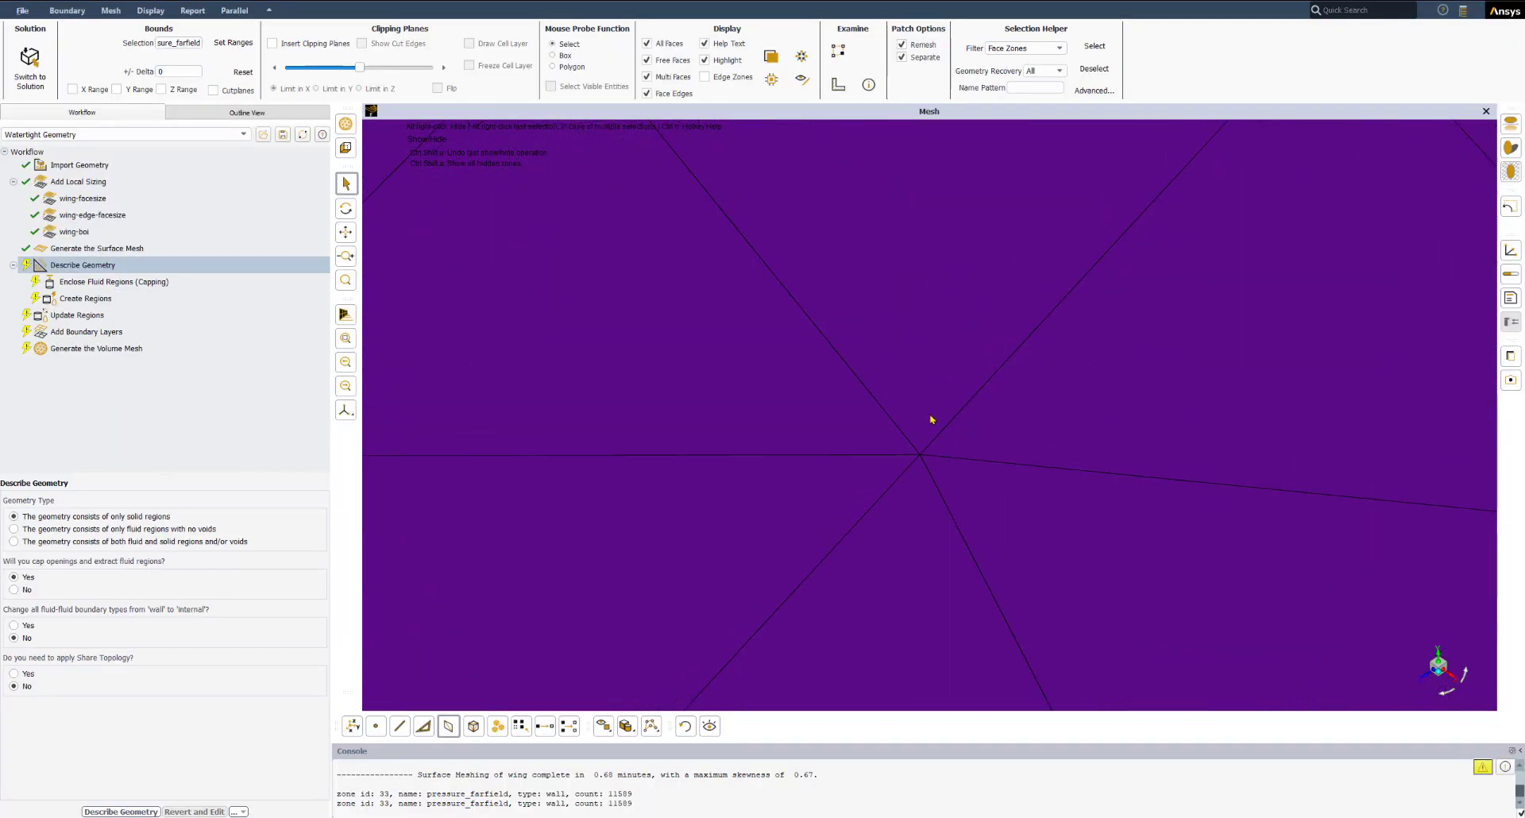
scroll(931, 419, down, 5)
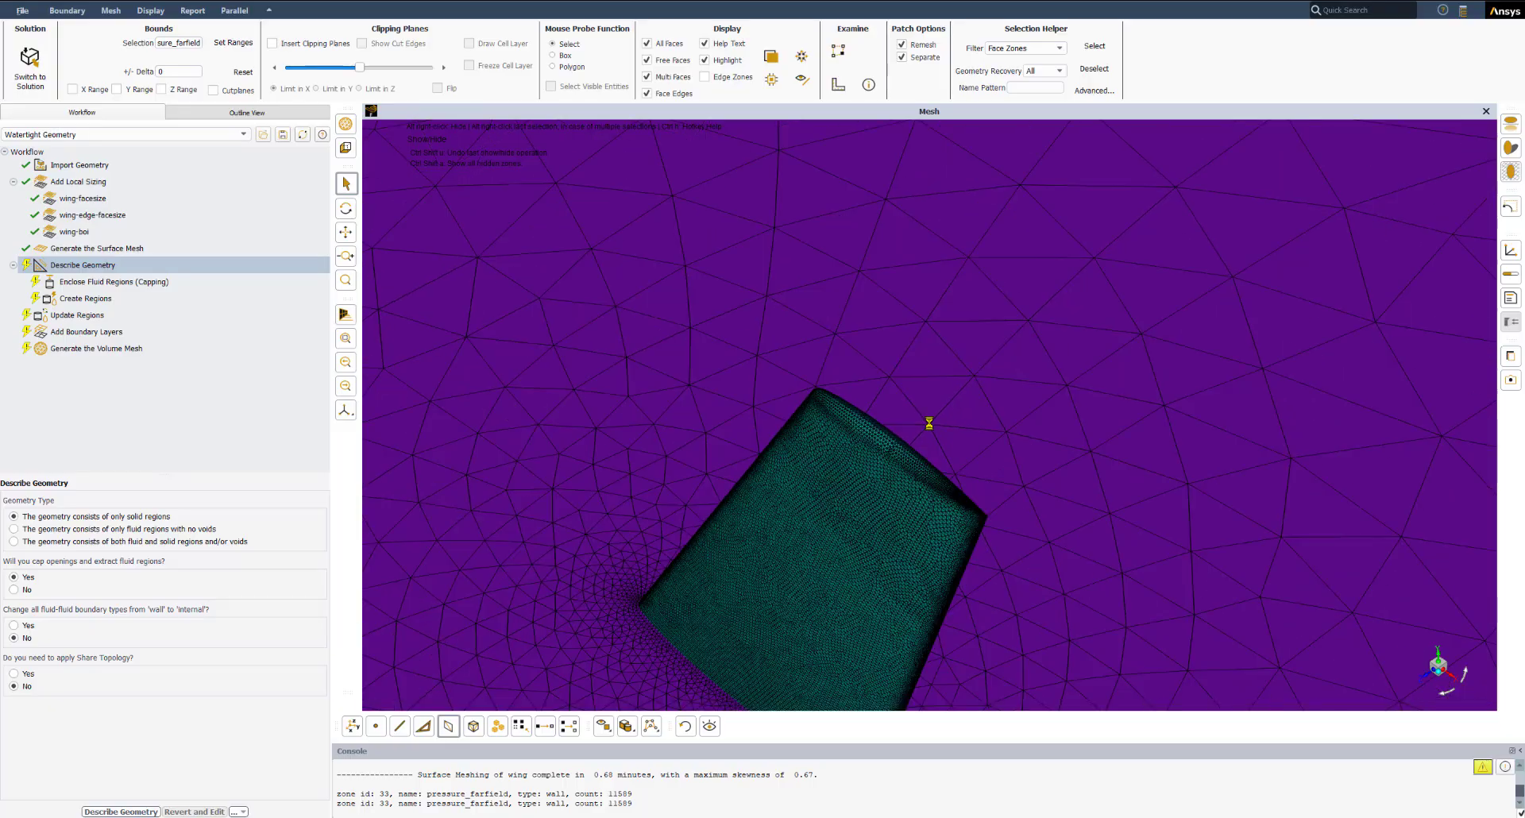
scroll(929, 424, down, 3)
scroll(906, 640, up, 3)
scroll(927, 654, up, 3)
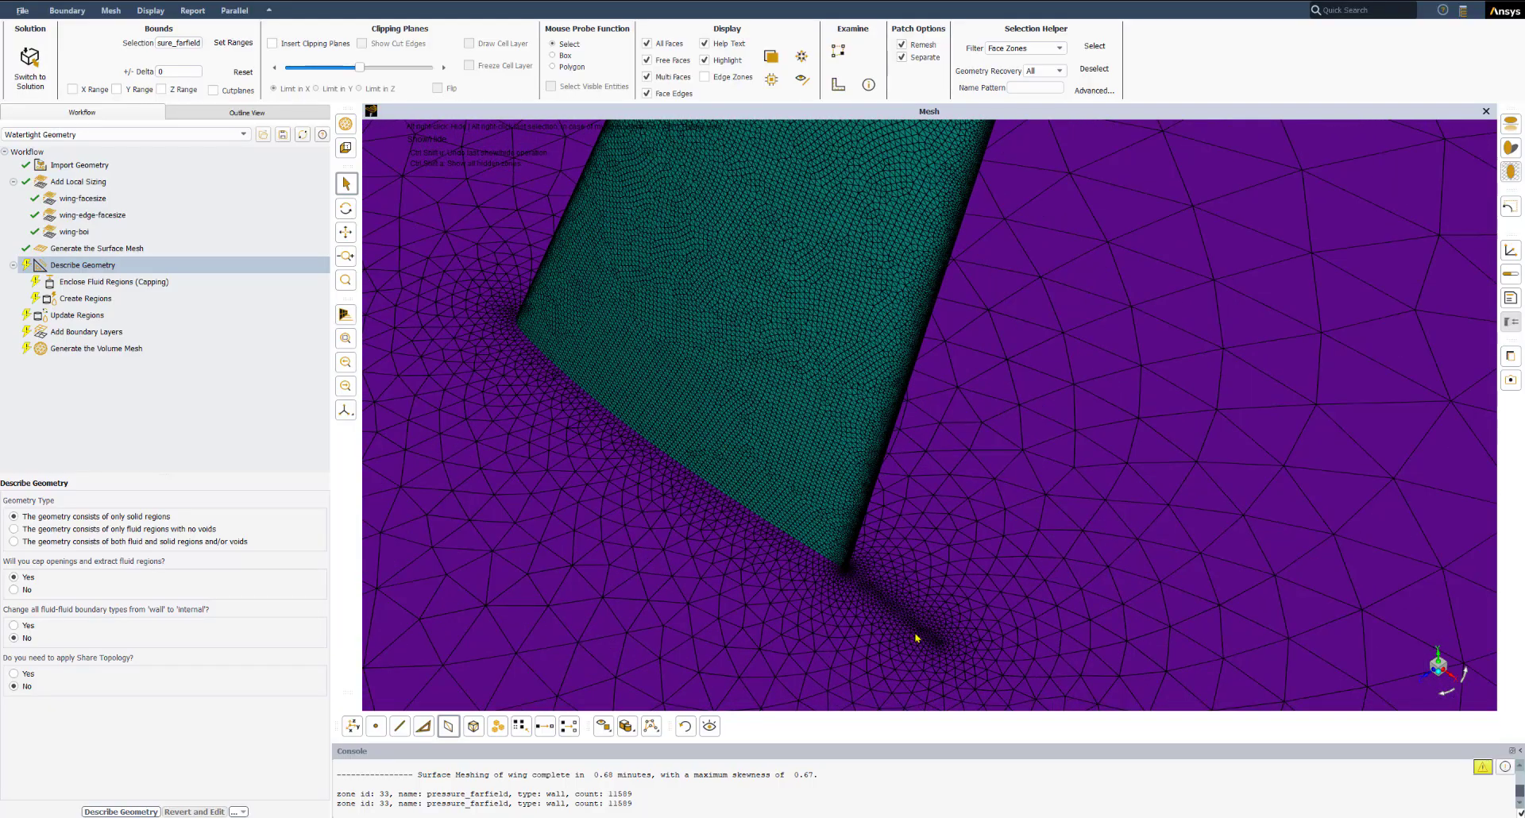
scroll(925, 655, up, 3)
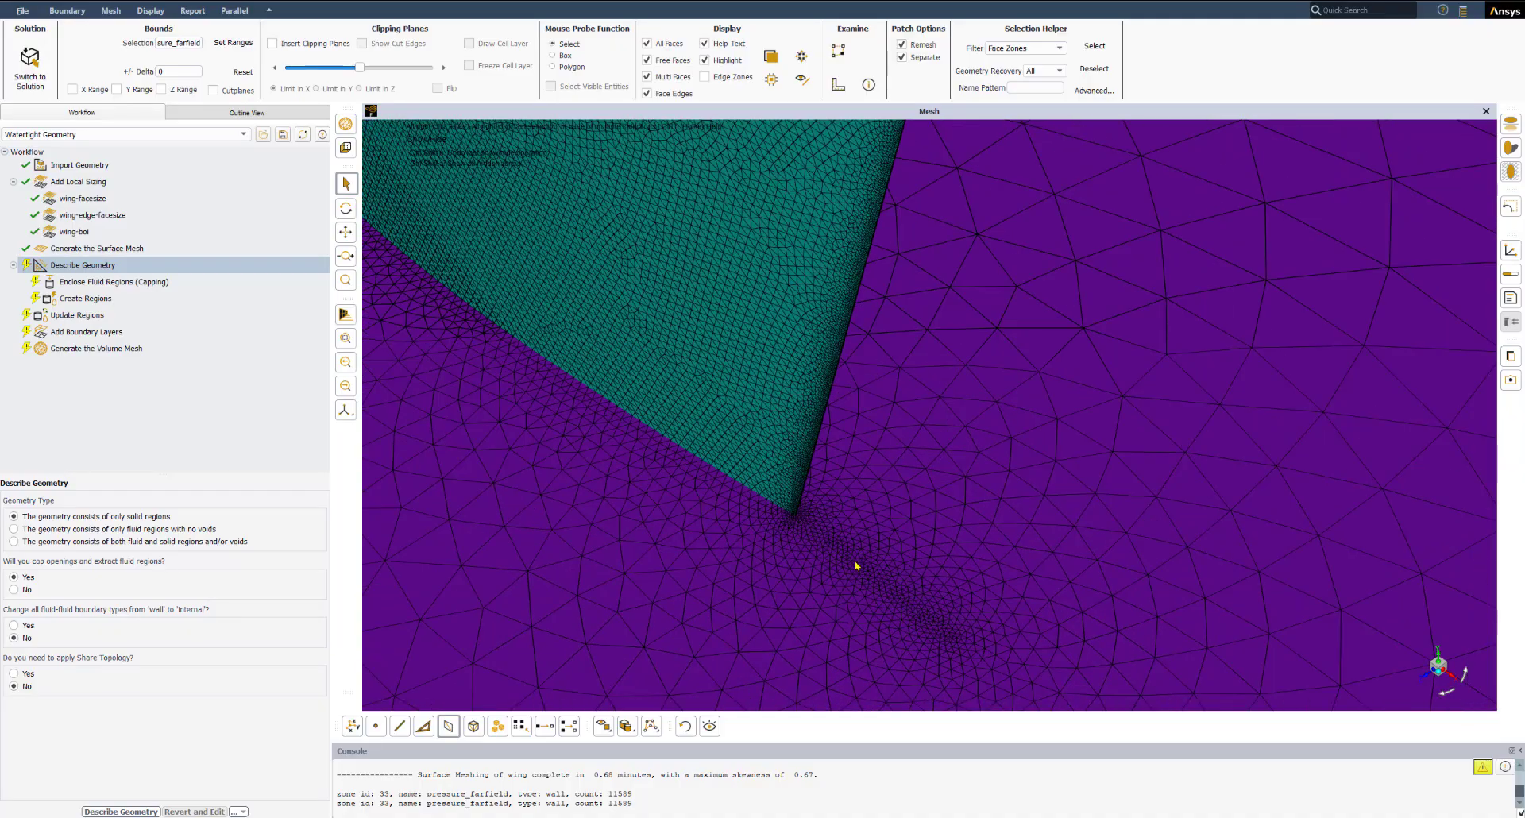
scroll(904, 613, up, 2)
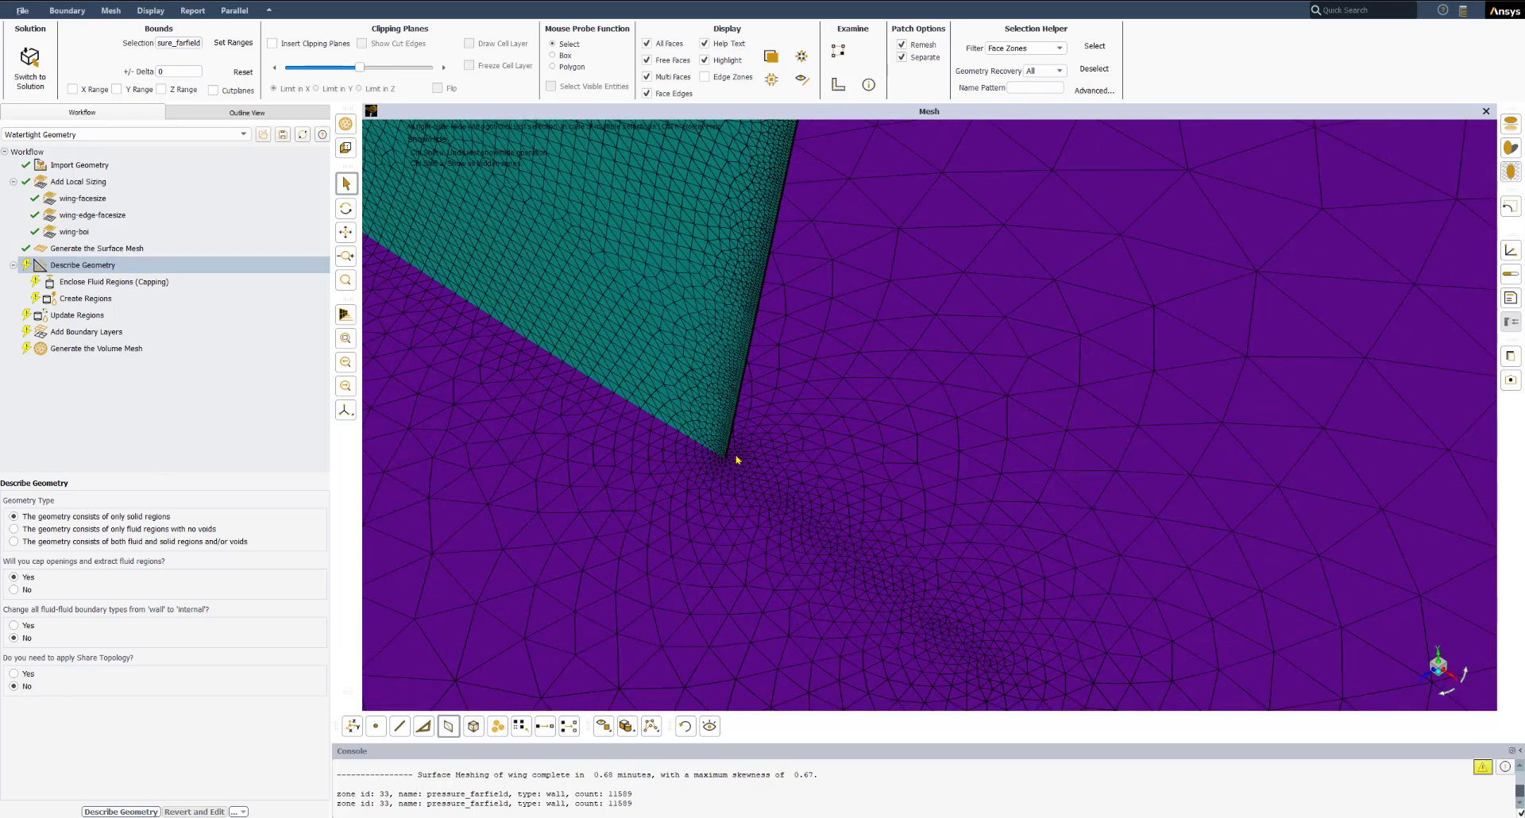
drag(765, 500, 1192, 385)
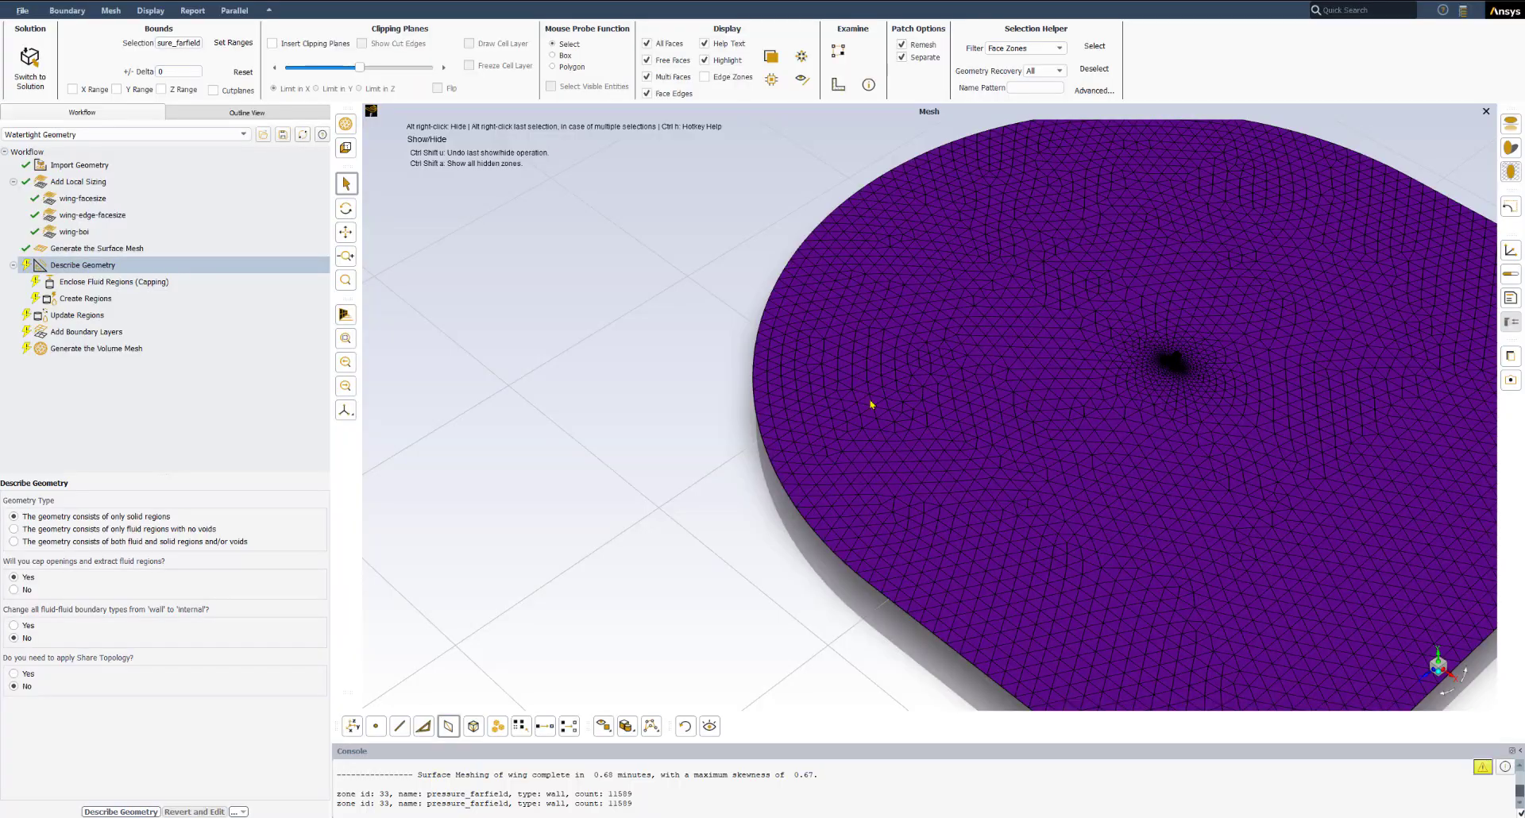
Show the hidden far-field zone again and restore an angled view of the whole fluid domain.
click(710, 726)
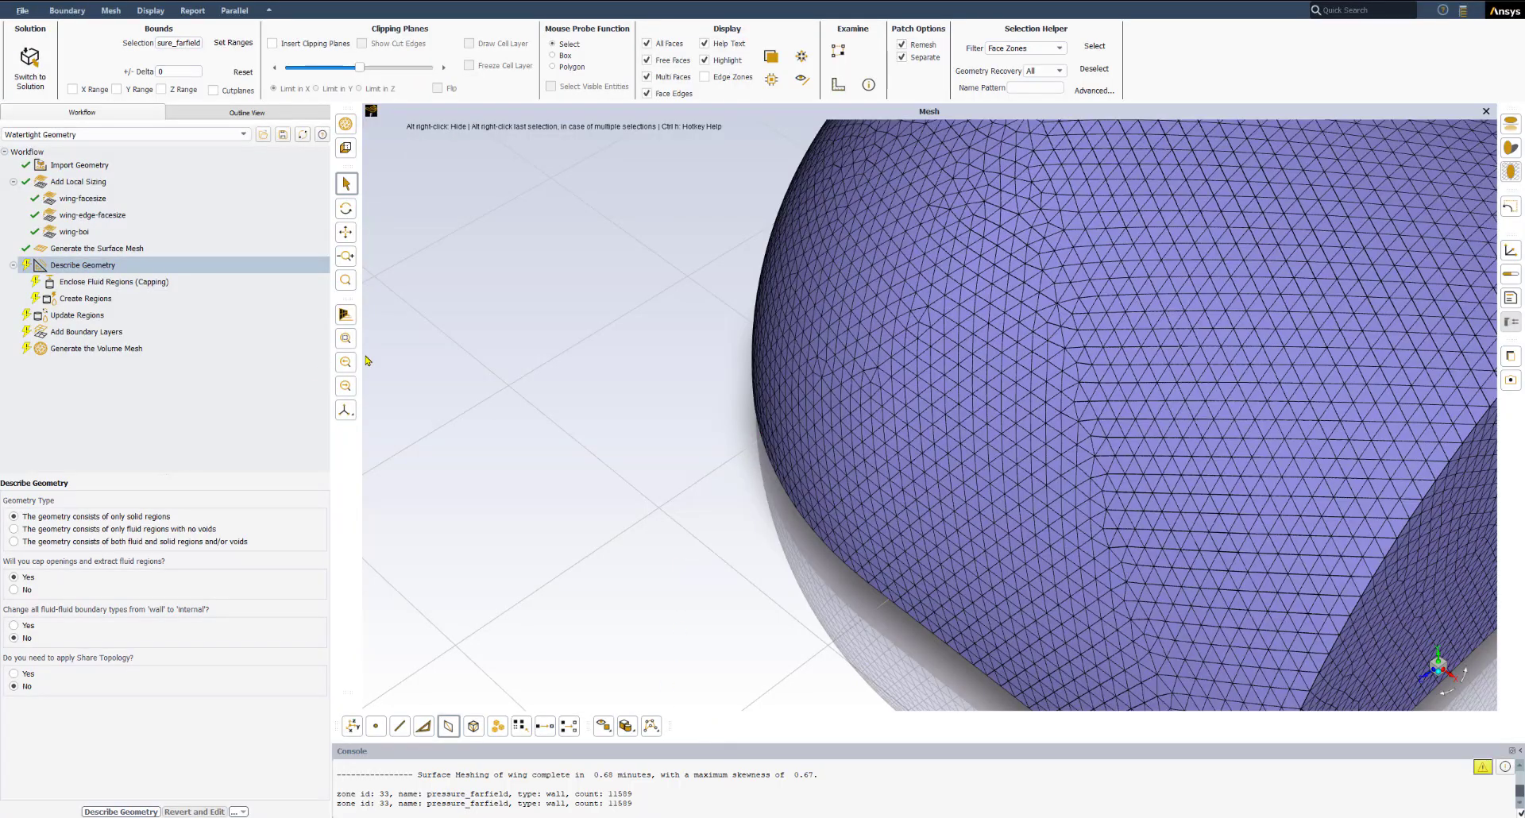
click(345, 410)
click(359, 431)
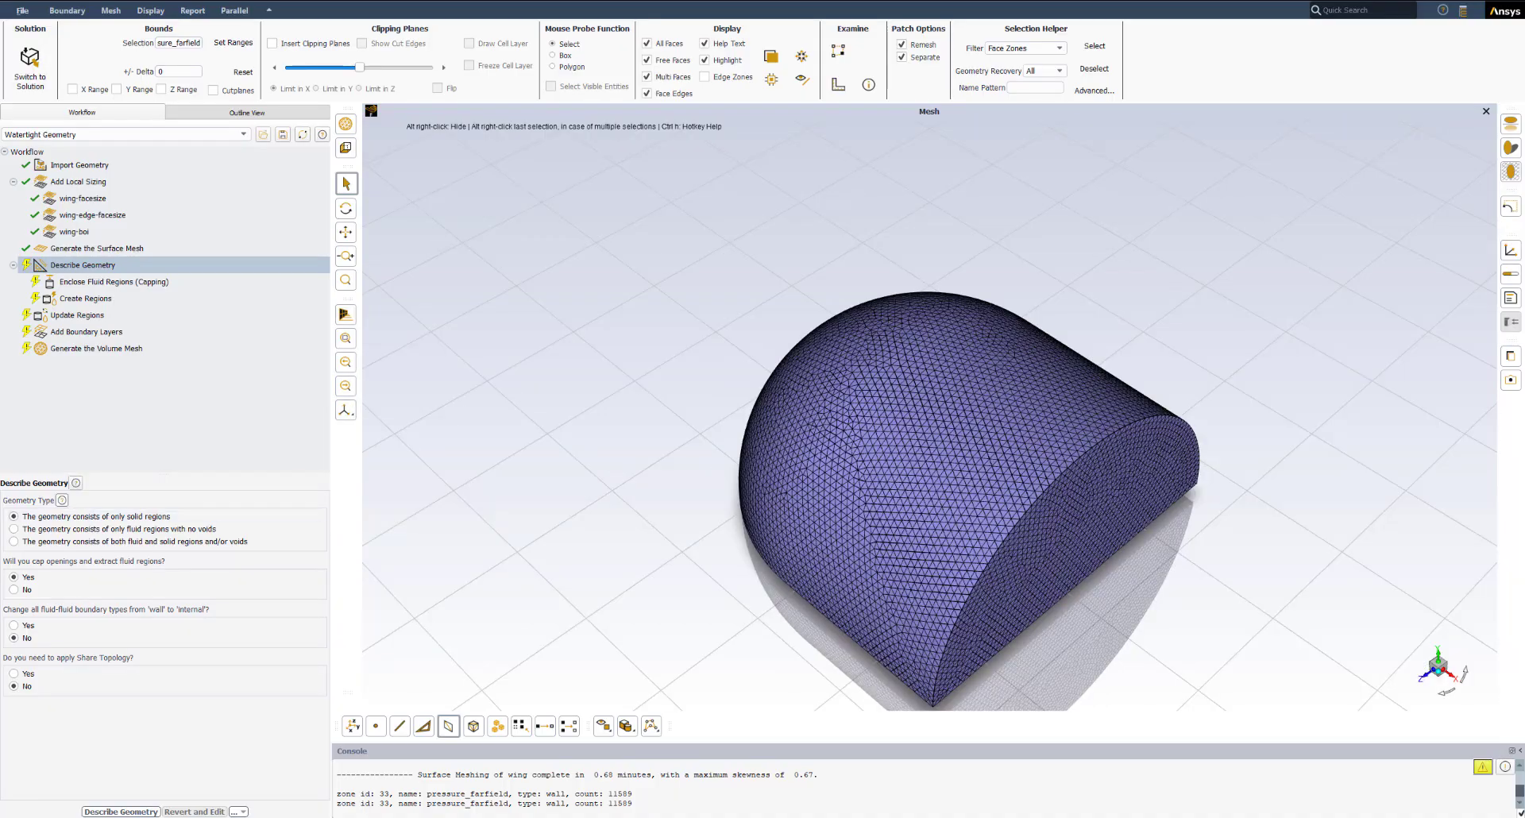
Describe the geometry as consisting of only fluid regions with no voids, without share topology.
click(92, 271)
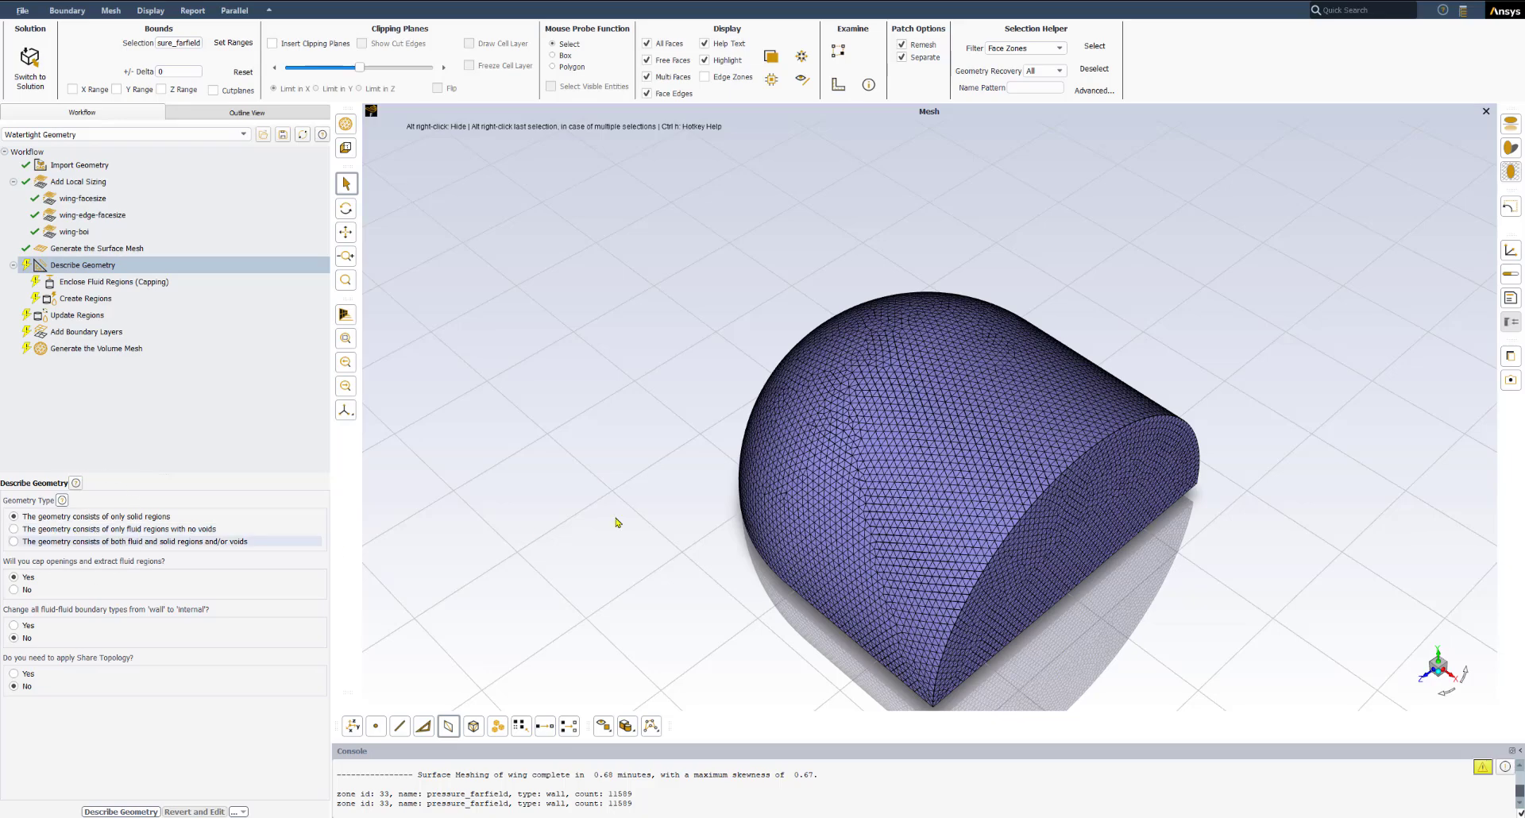
click(13, 530)
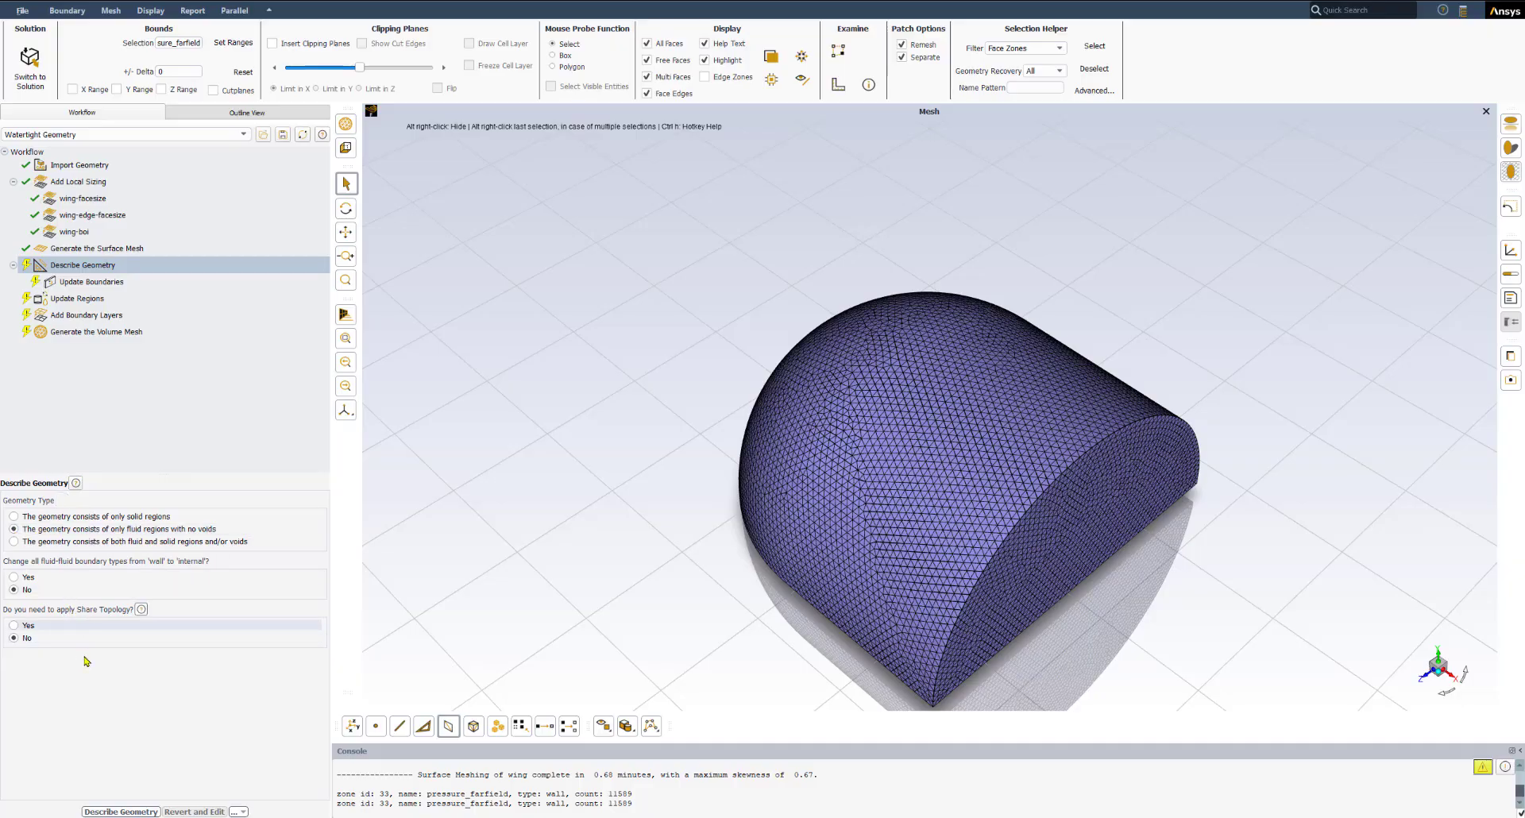
click(112, 811)
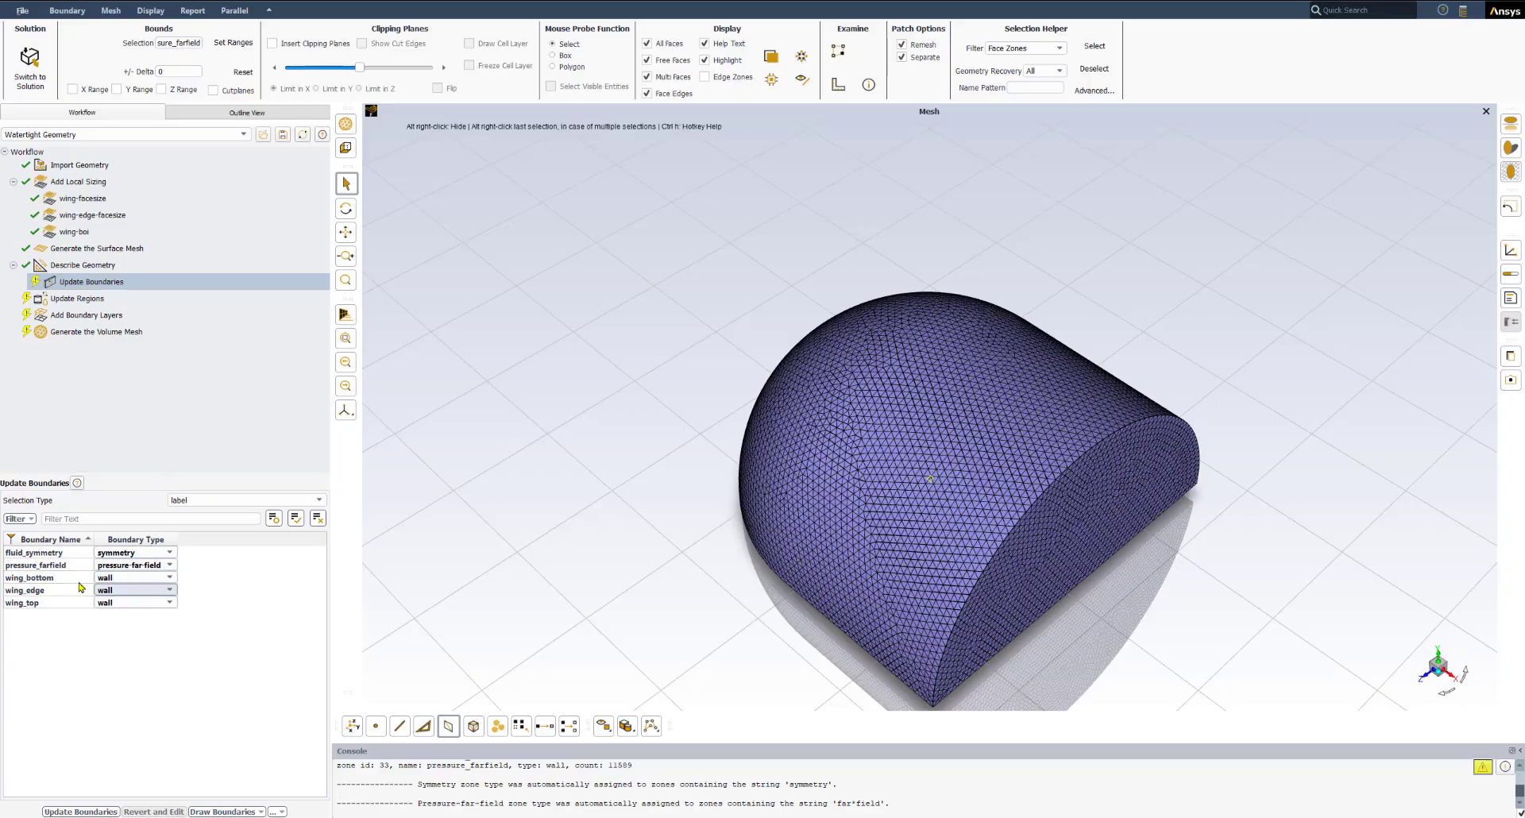
Check the pressure_farfield and fluid_symmetry boundaries, and update the boundaries and regions with their assigned types.
click(23, 569)
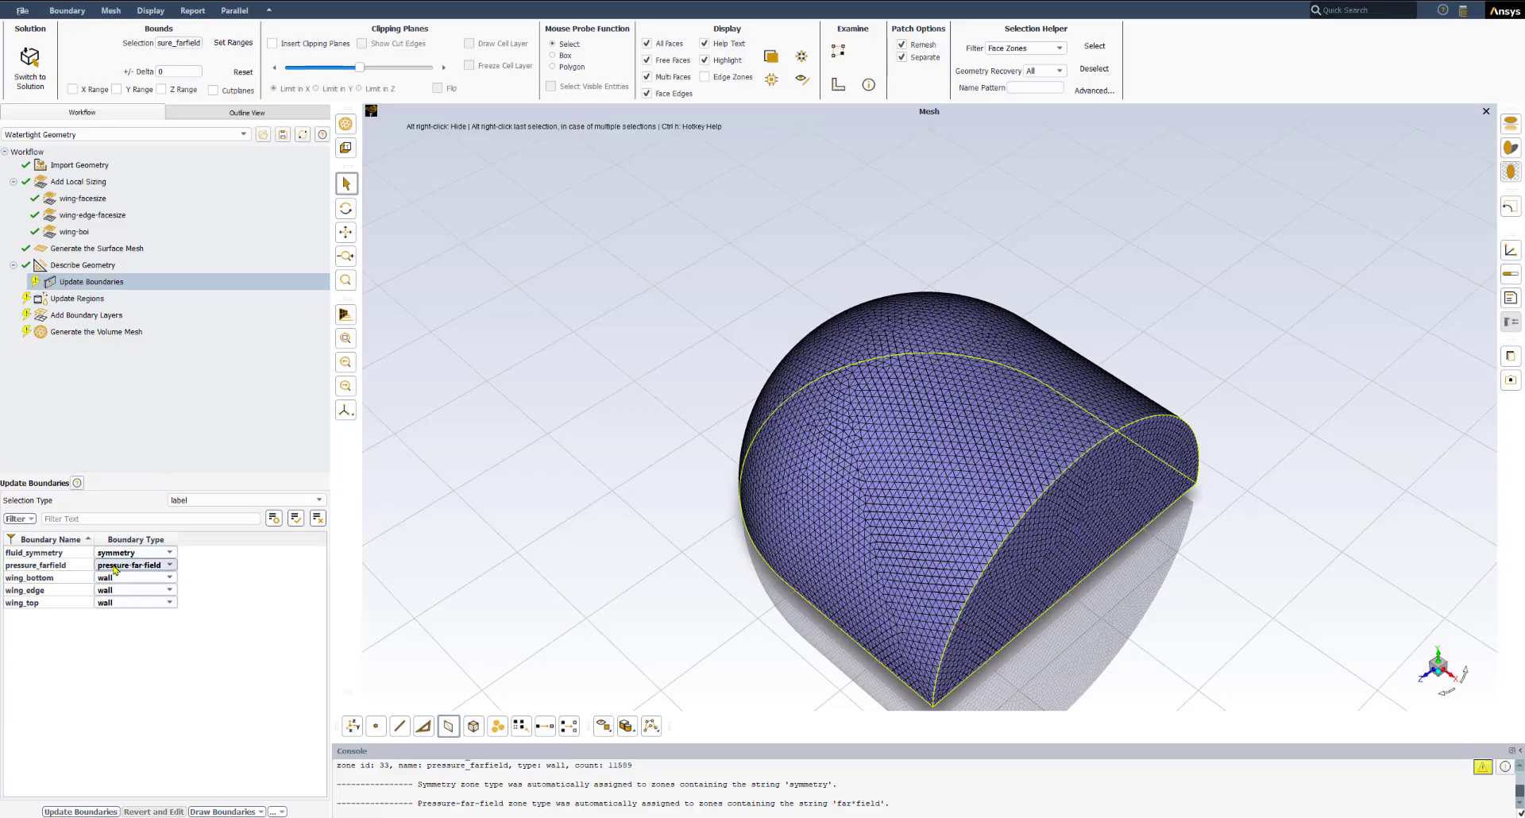
click(23, 552)
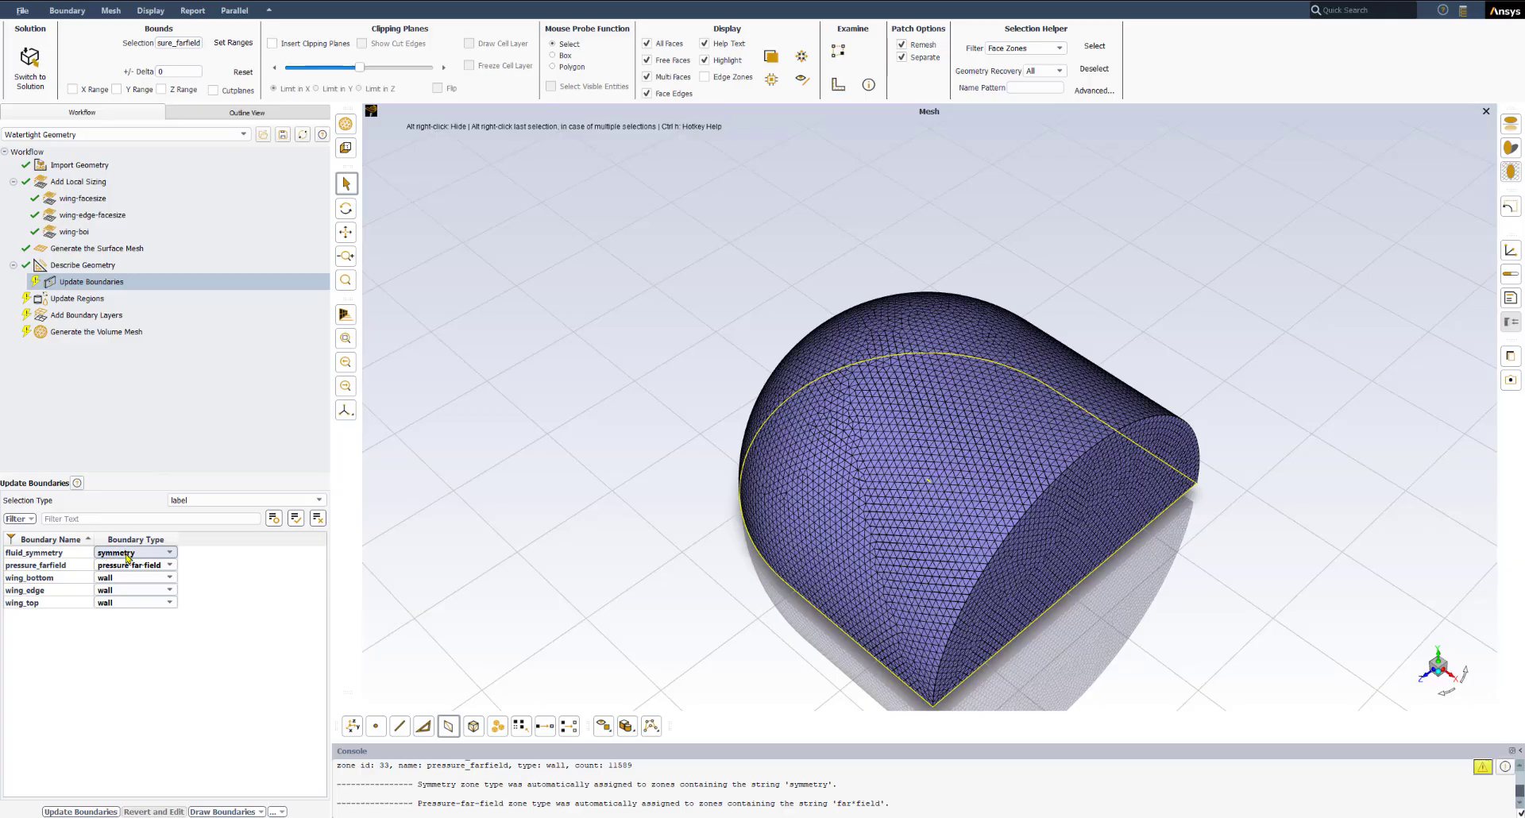
click(124, 711)
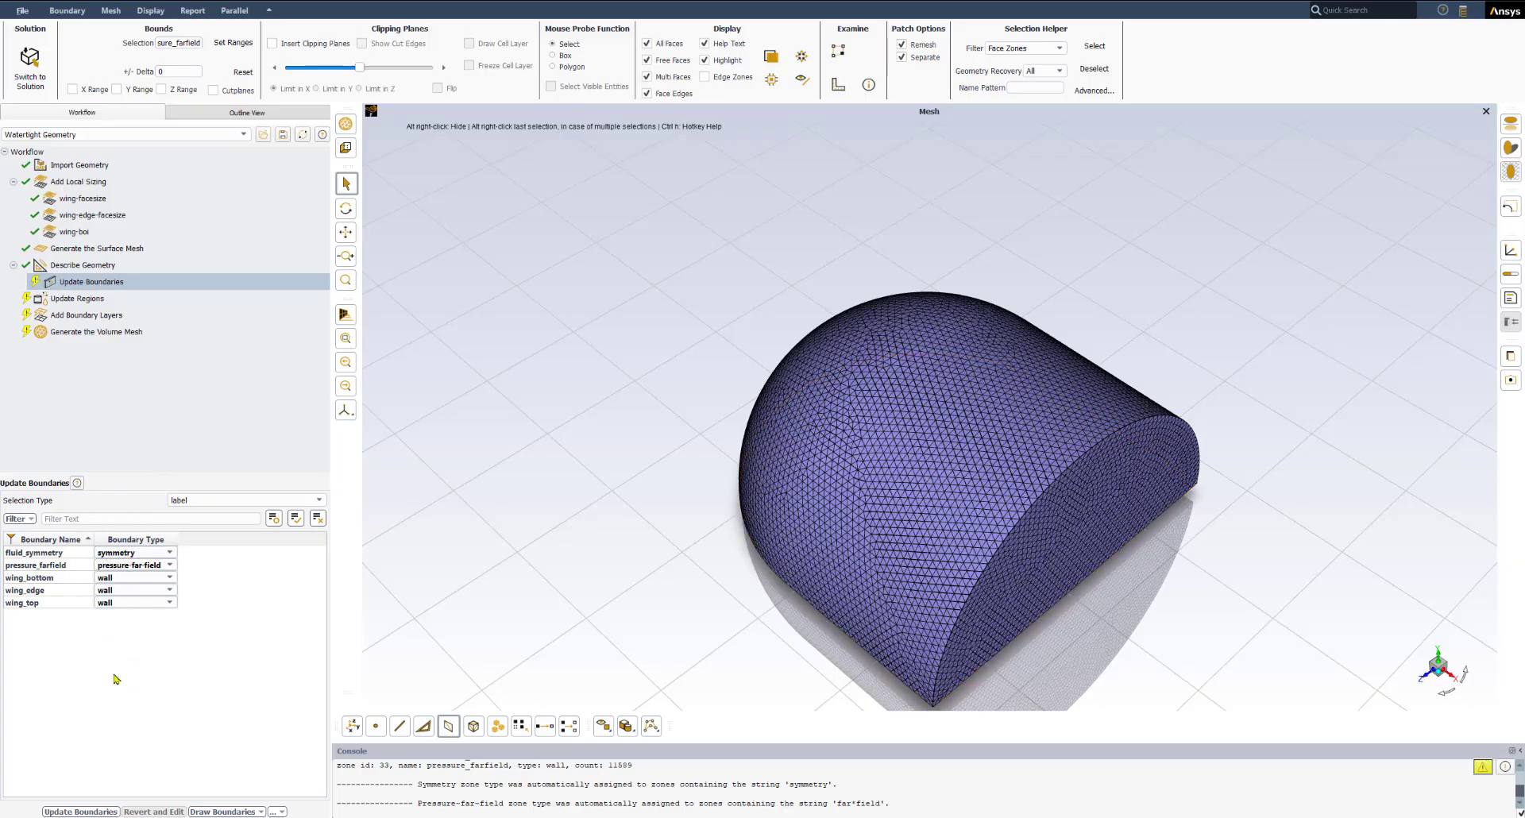
click(80, 811)
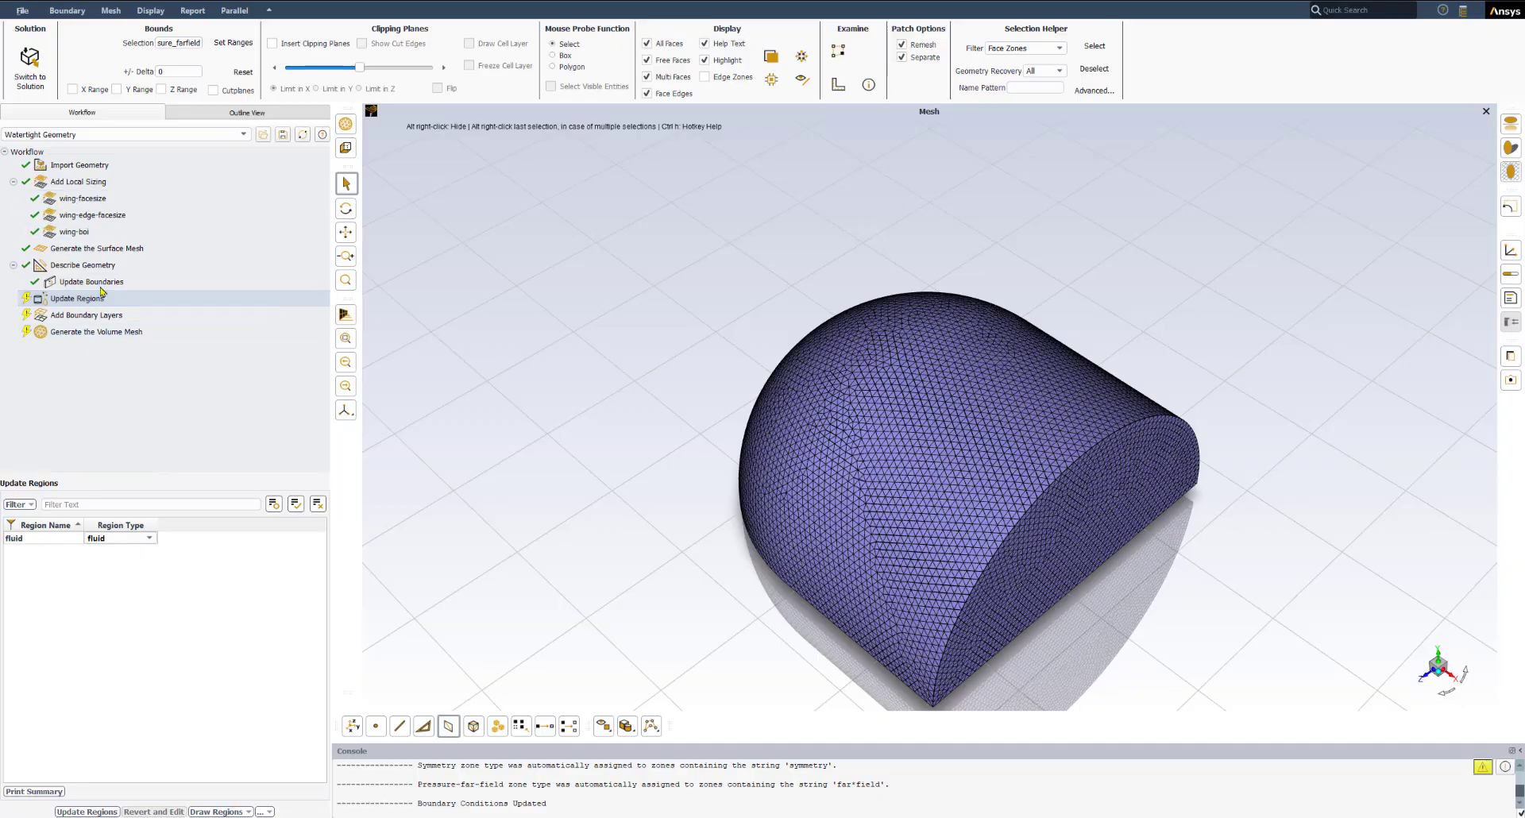
click(68, 302)
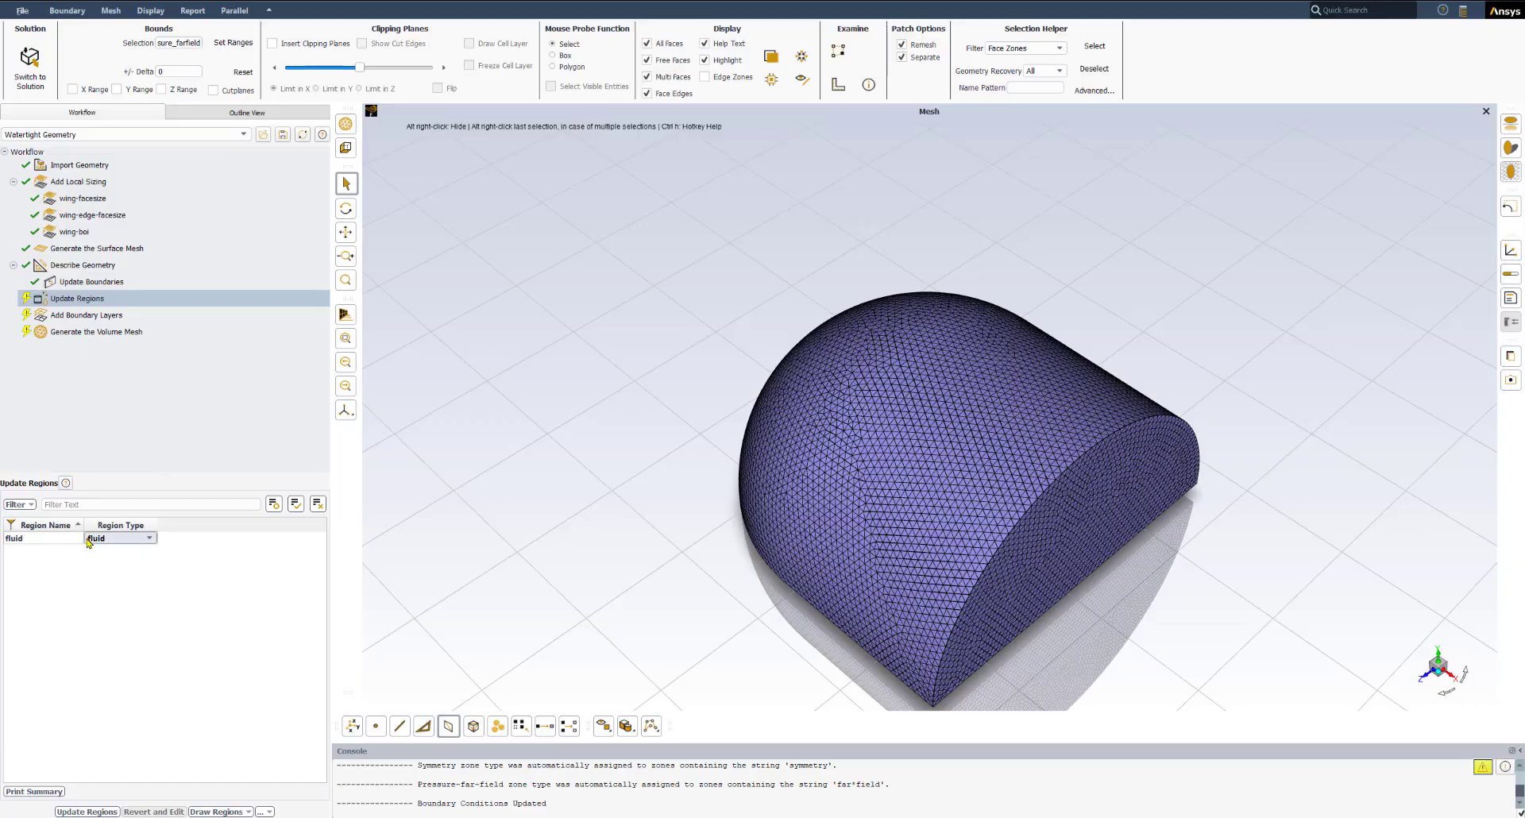
click(88, 812)
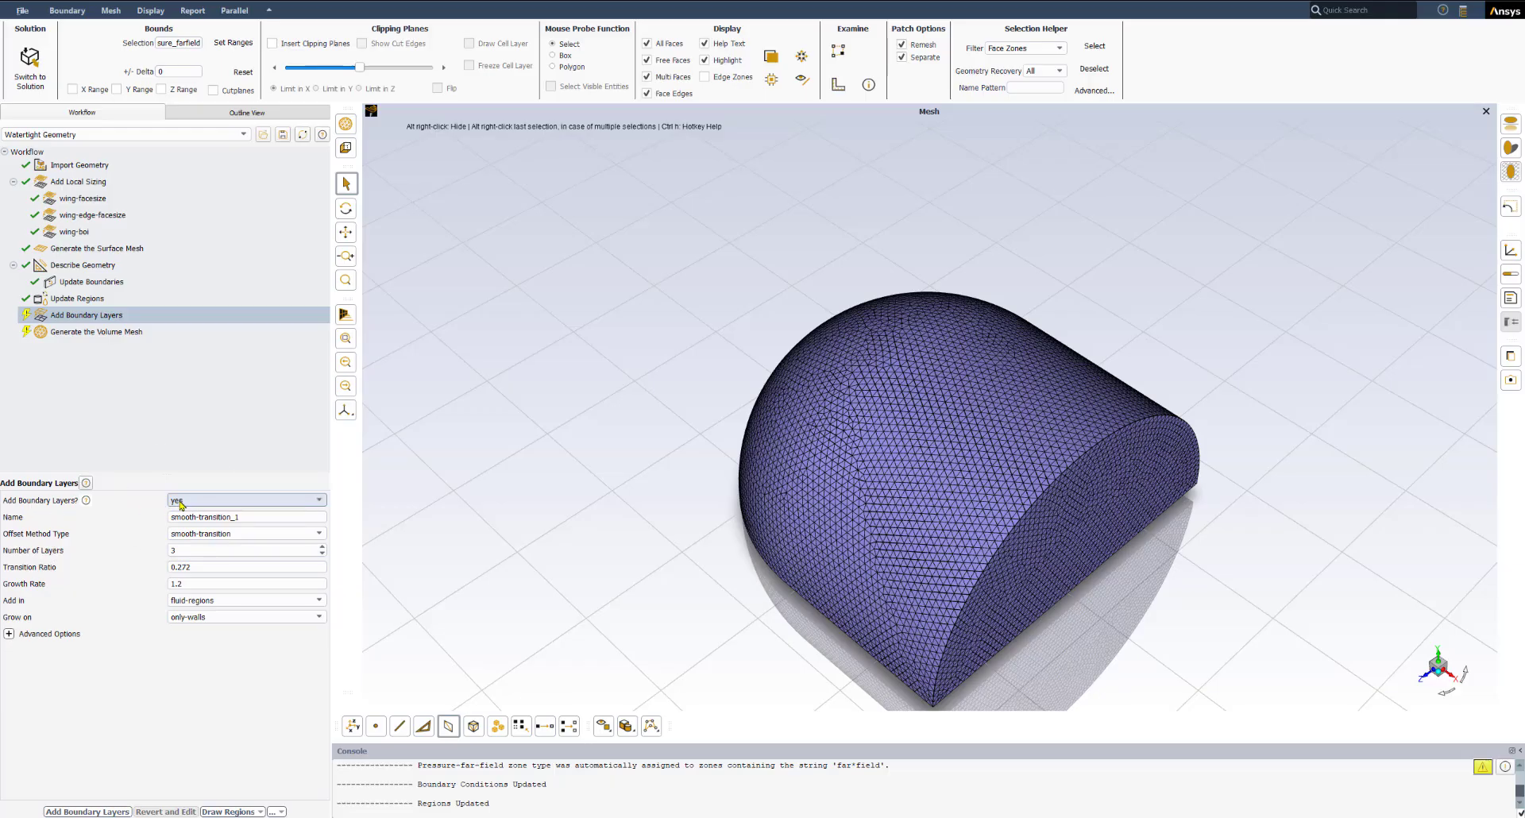
Add smooth-transition boundary layers with 12 layers on the walls of the fluid regions.
double_click(188, 550)
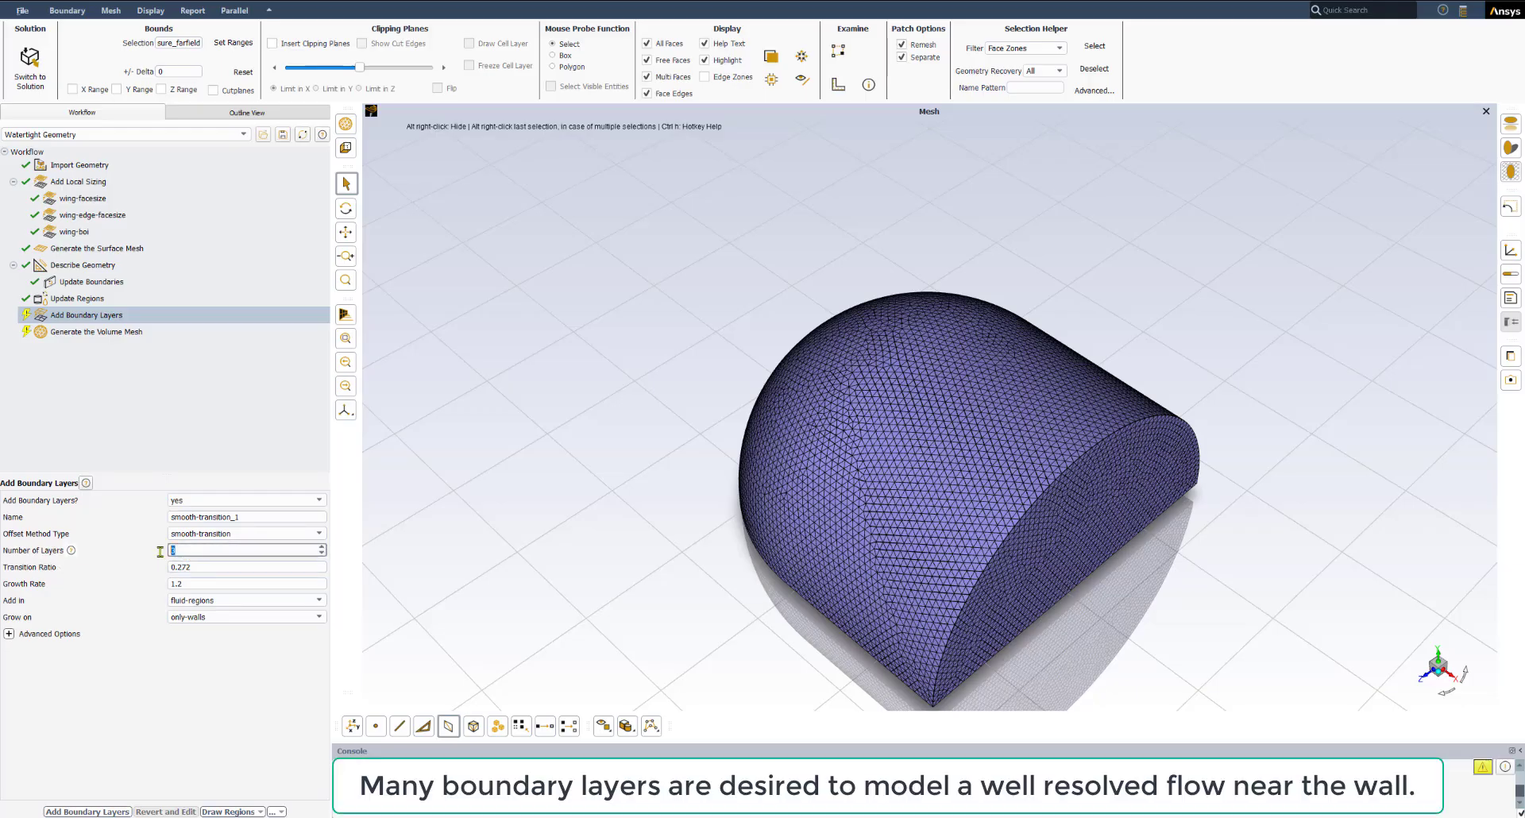
text(12)
key(Return)
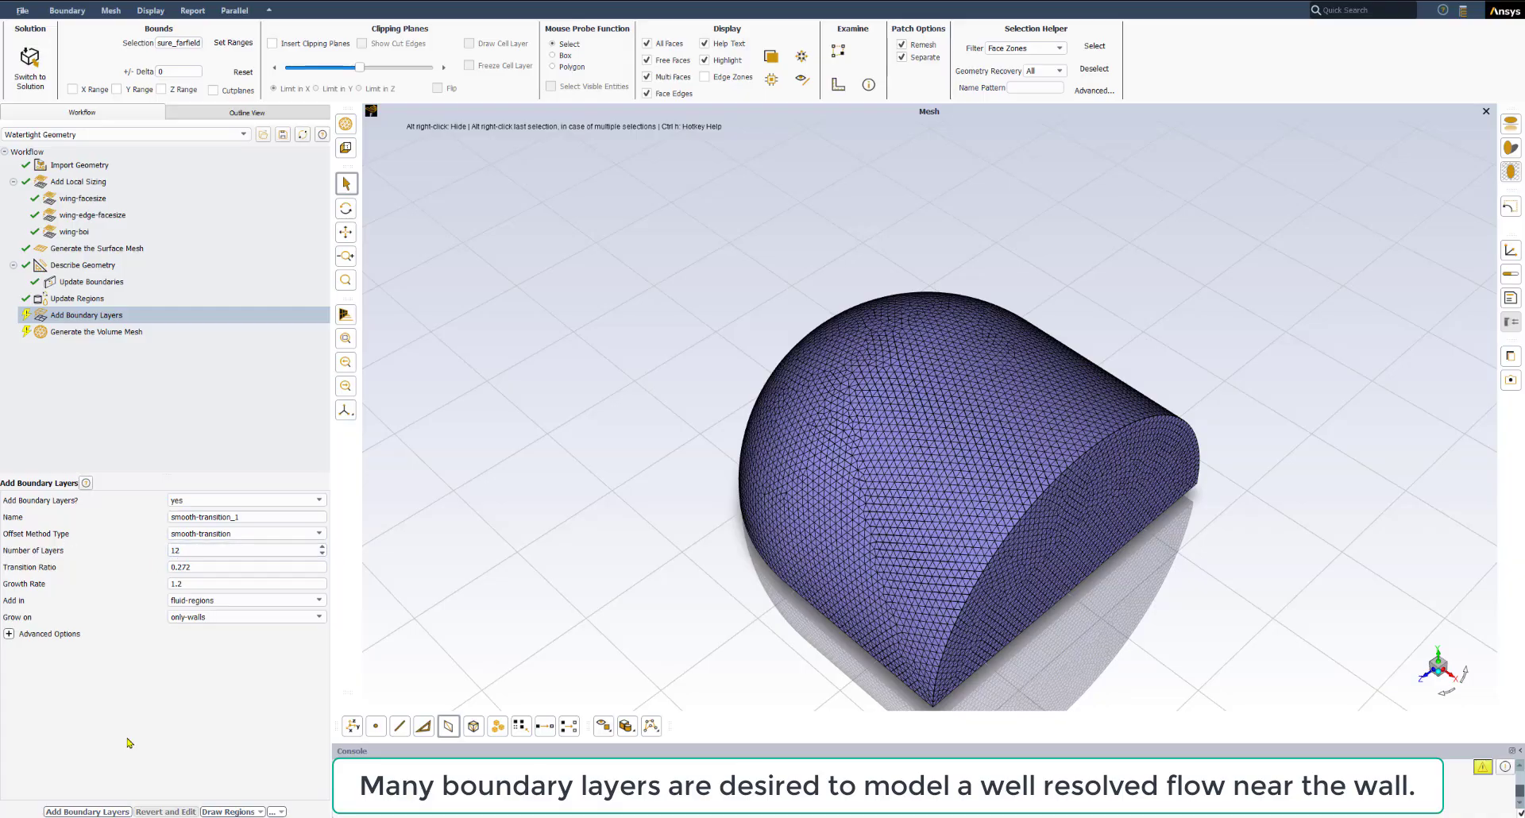
click(80, 812)
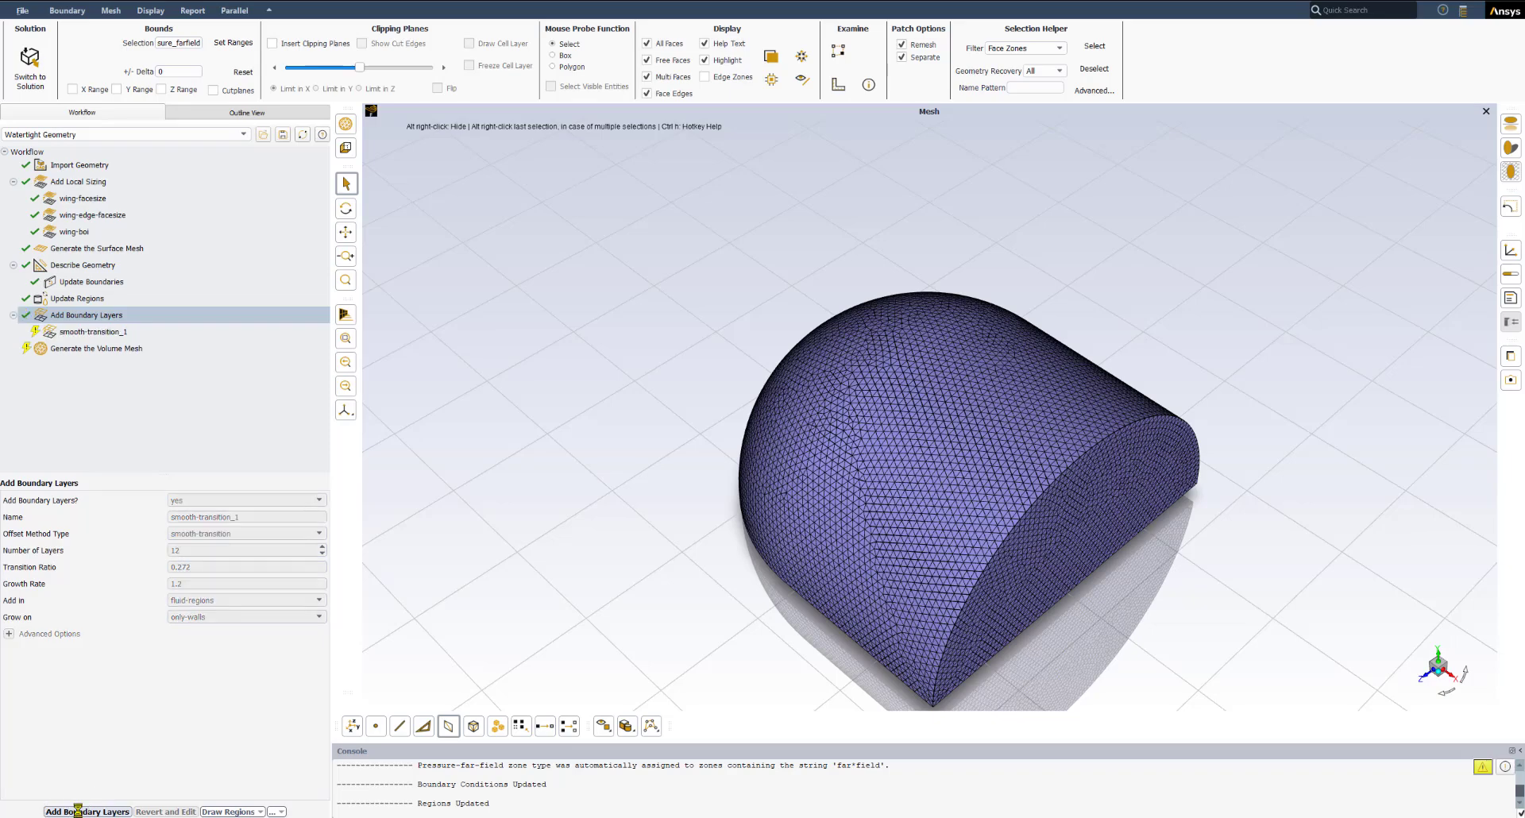
Configure the volume mesh to fill with poly-hexcore and set its maximum cell length to 512 mm.
click(58, 349)
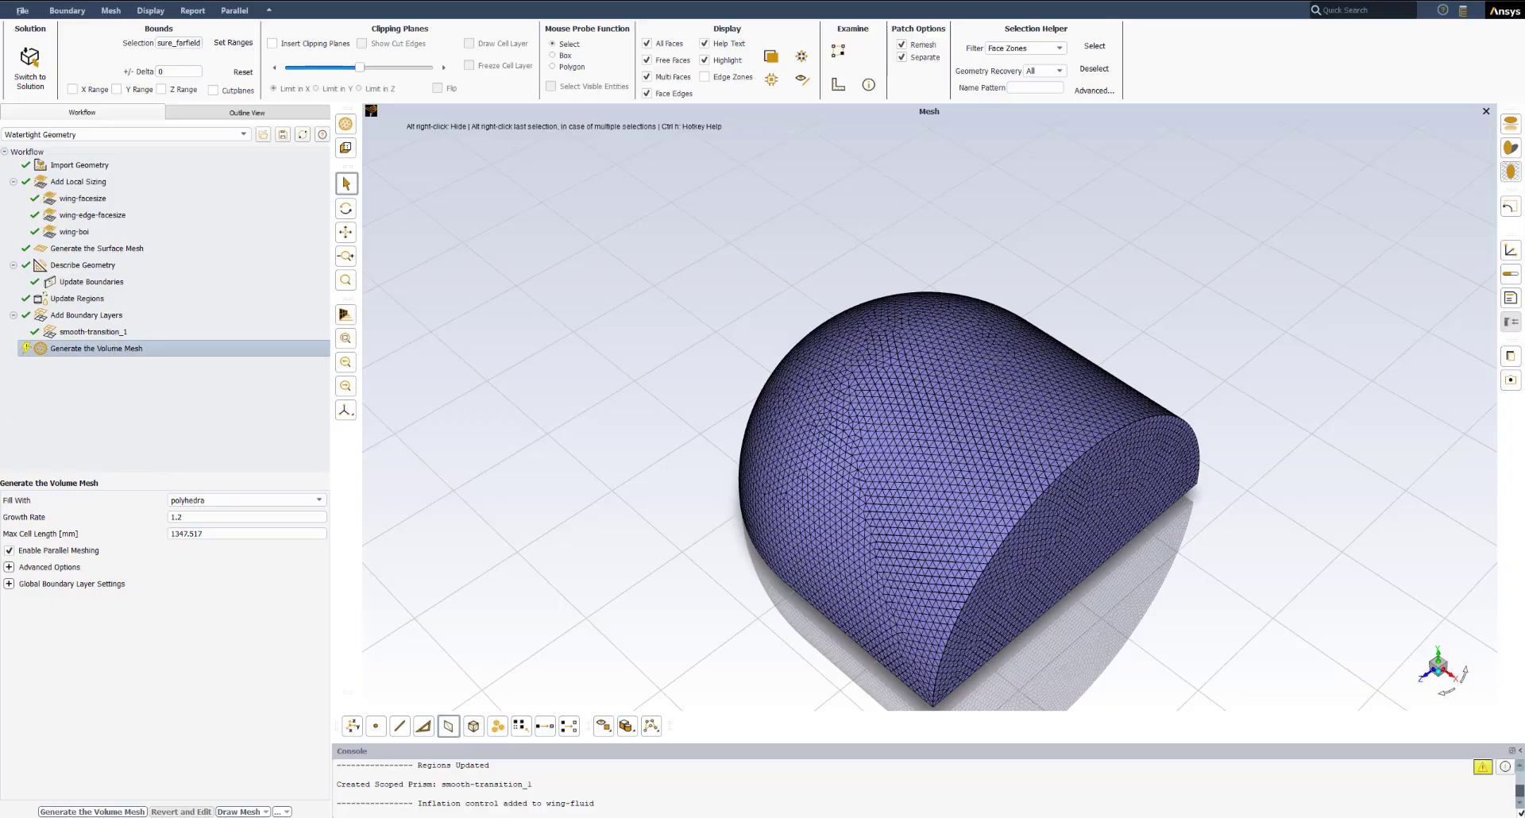
click(204, 501)
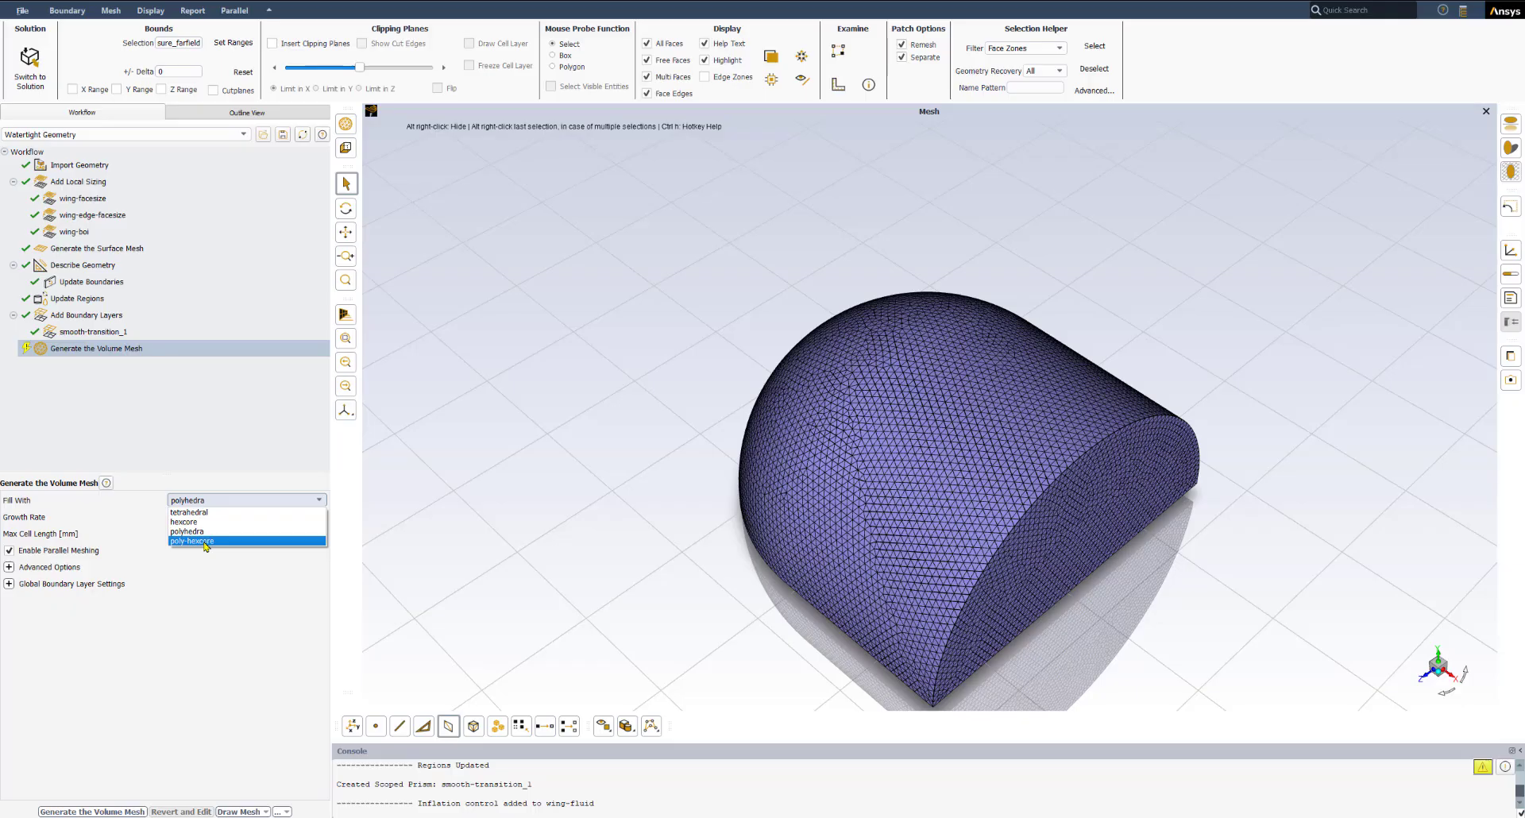
click(204, 541)
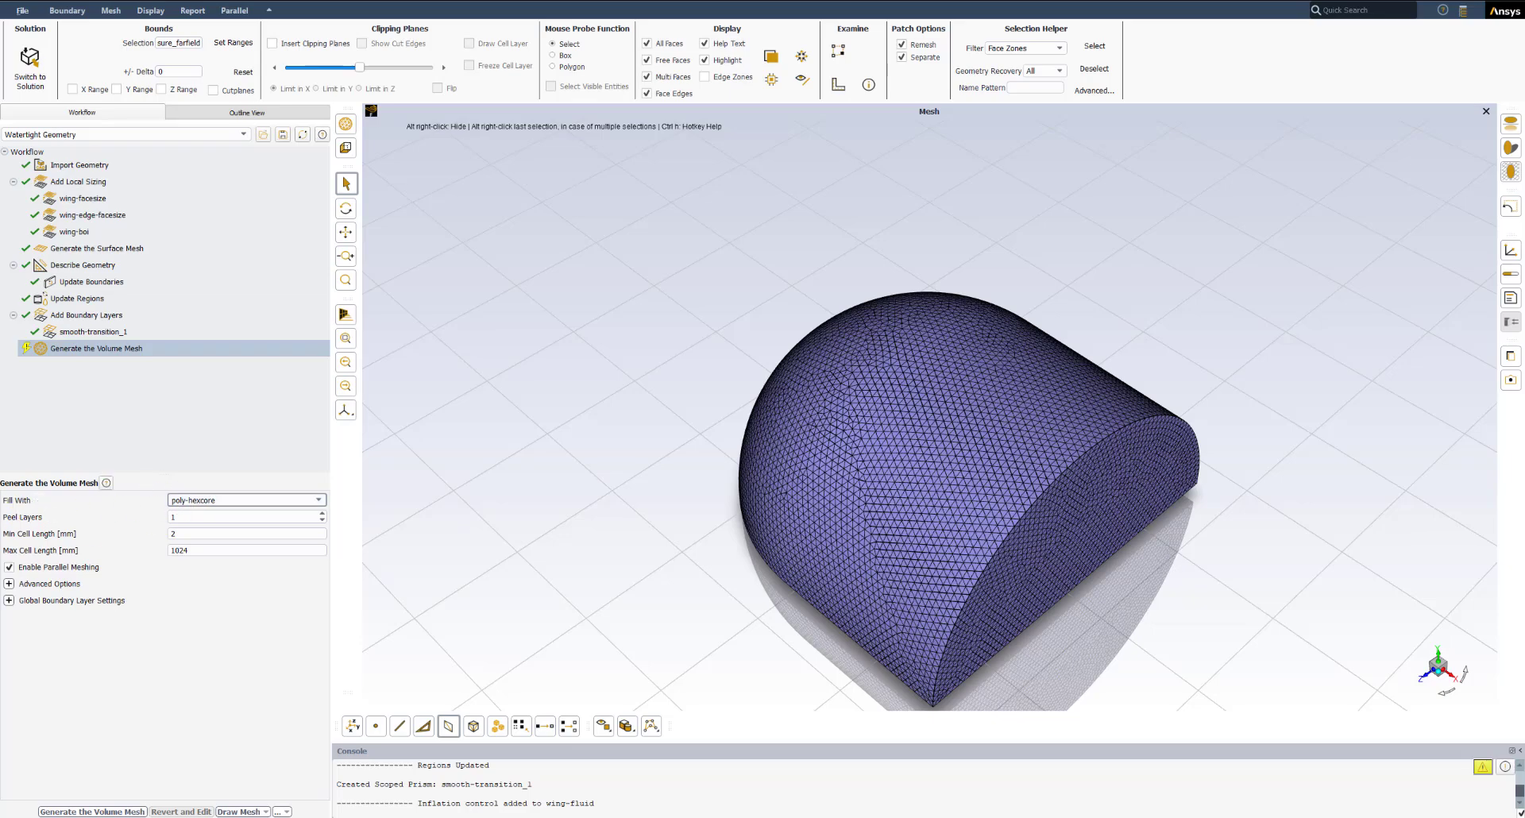
drag(204, 550, 152, 550)
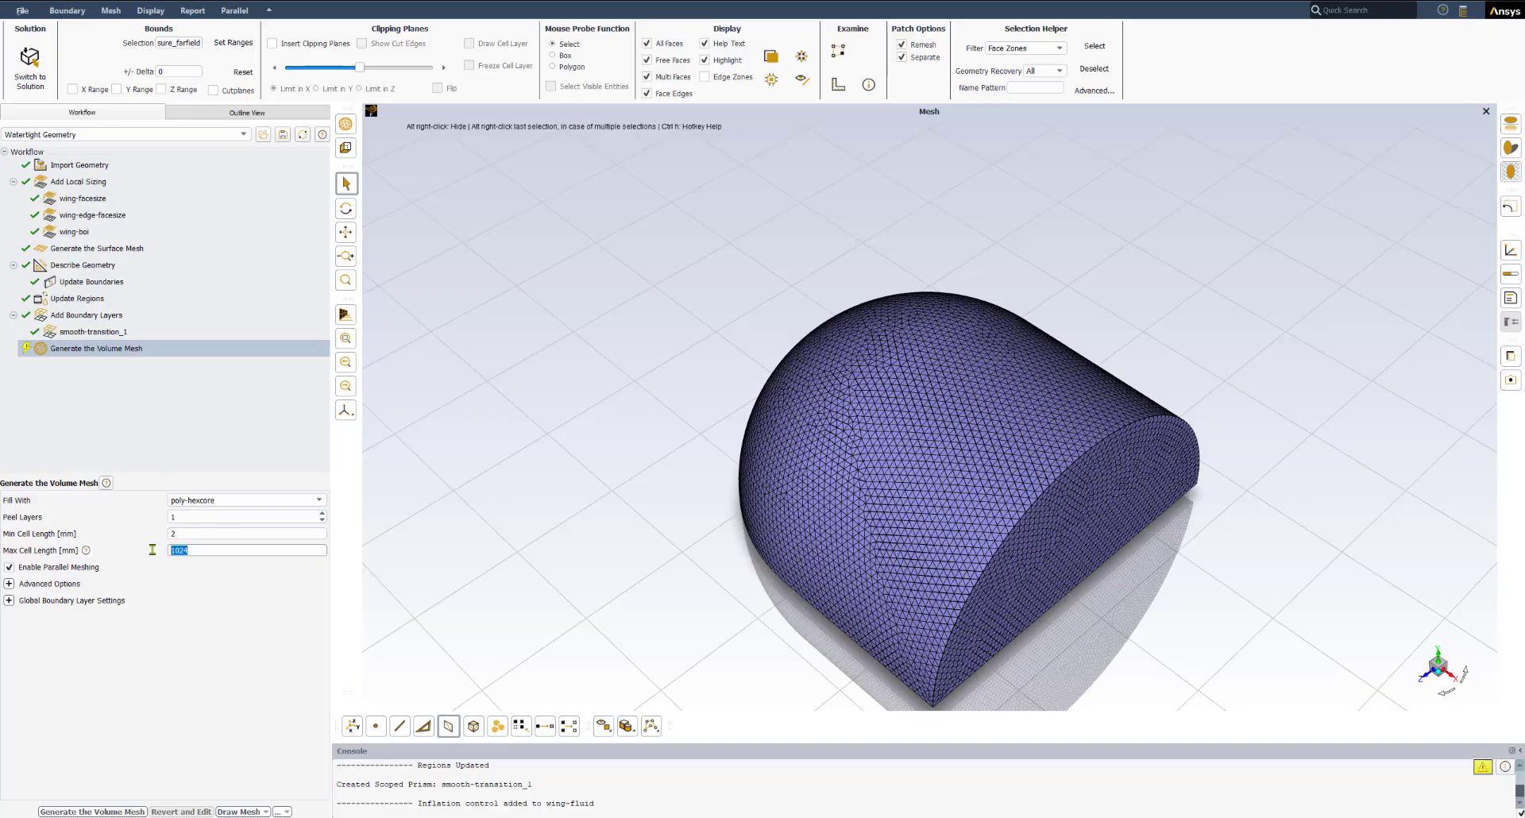
text(5)
Set the advanced Check Self Proximity option to yes and generate the volume mesh.
click(9, 585)
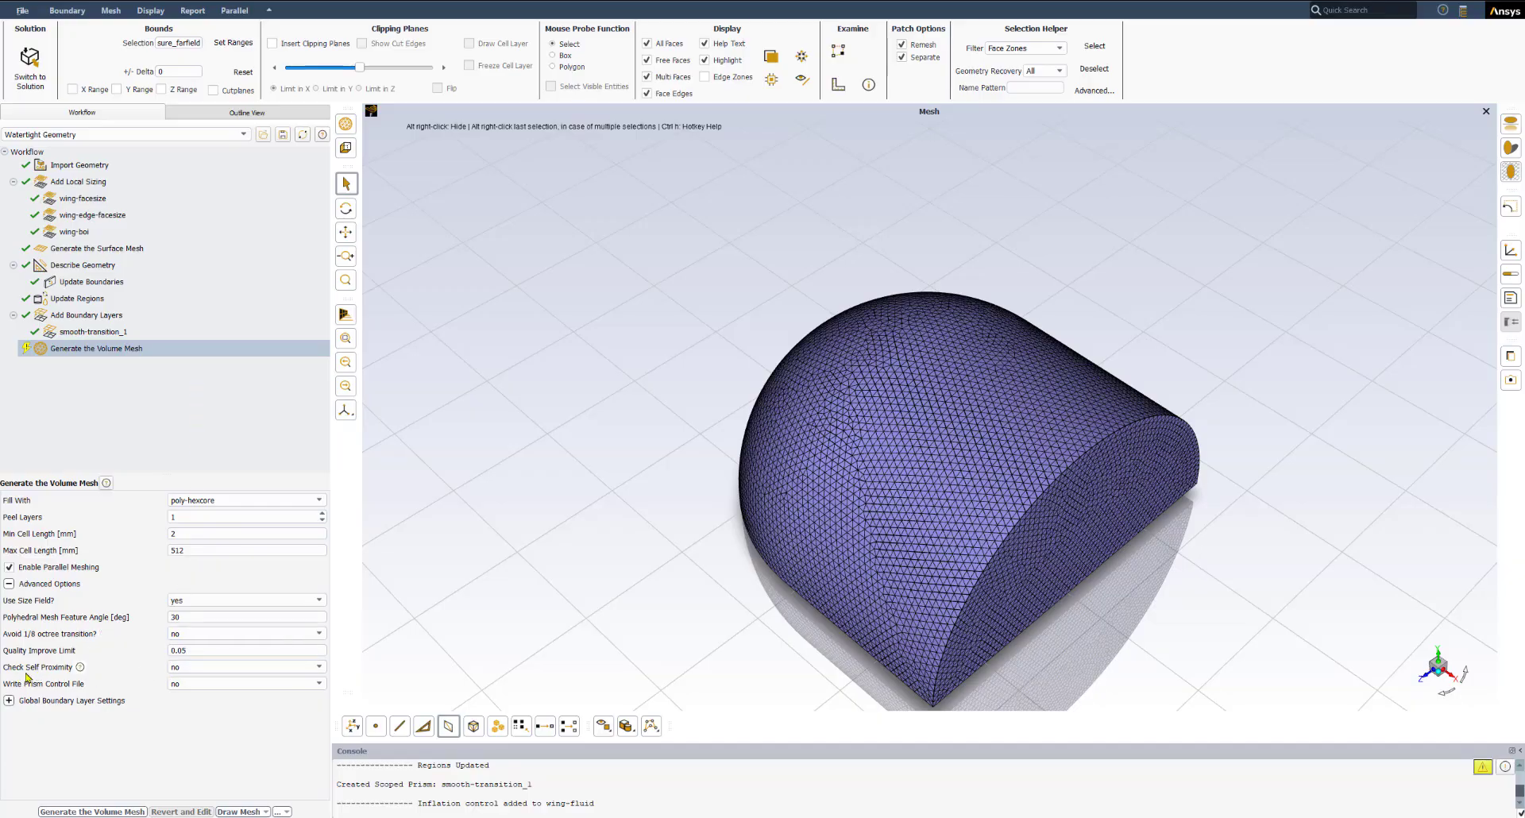
click(181, 673)
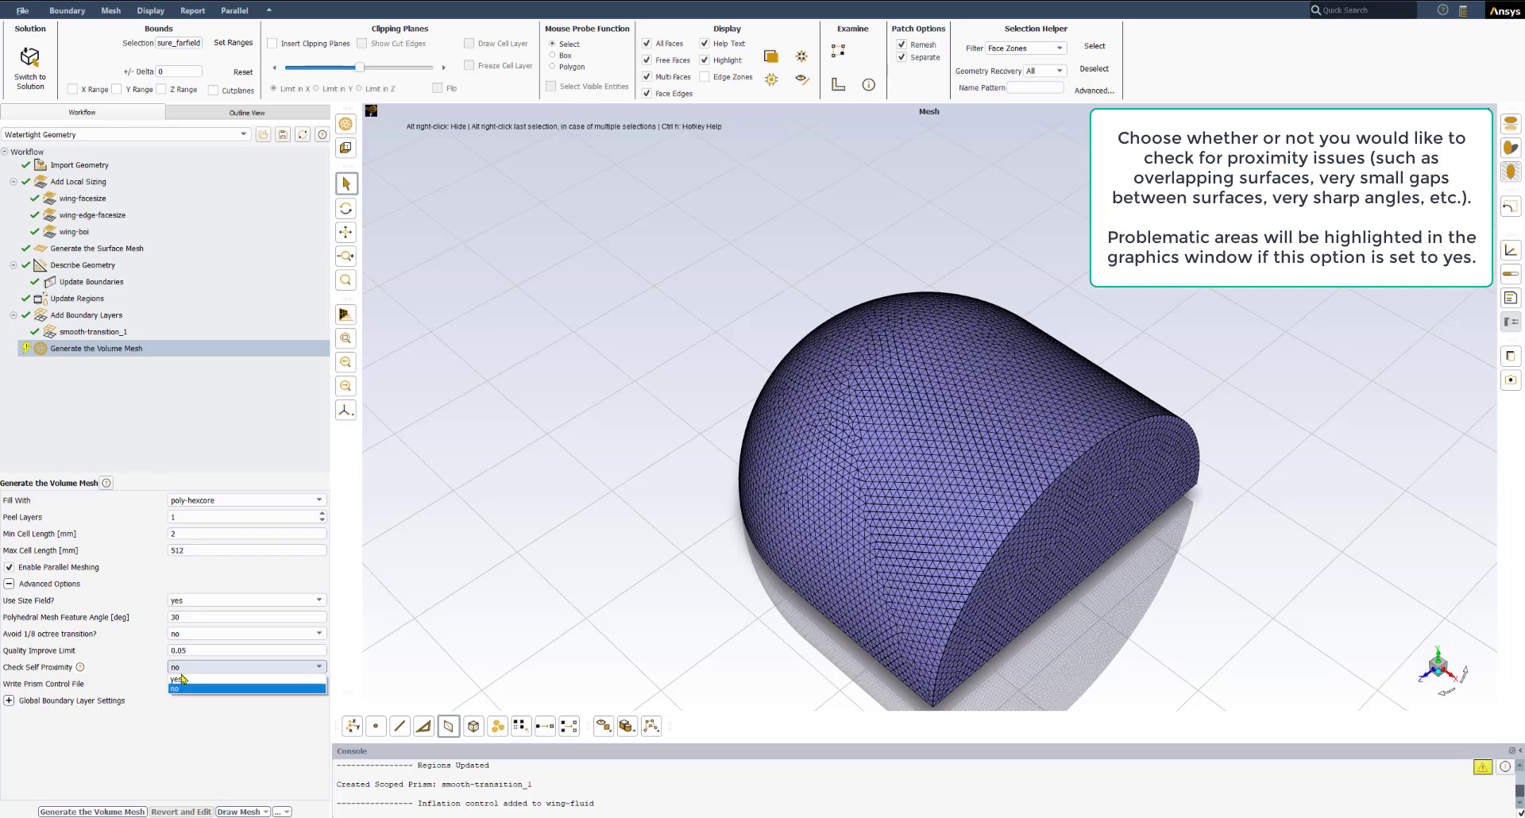
click(183, 687)
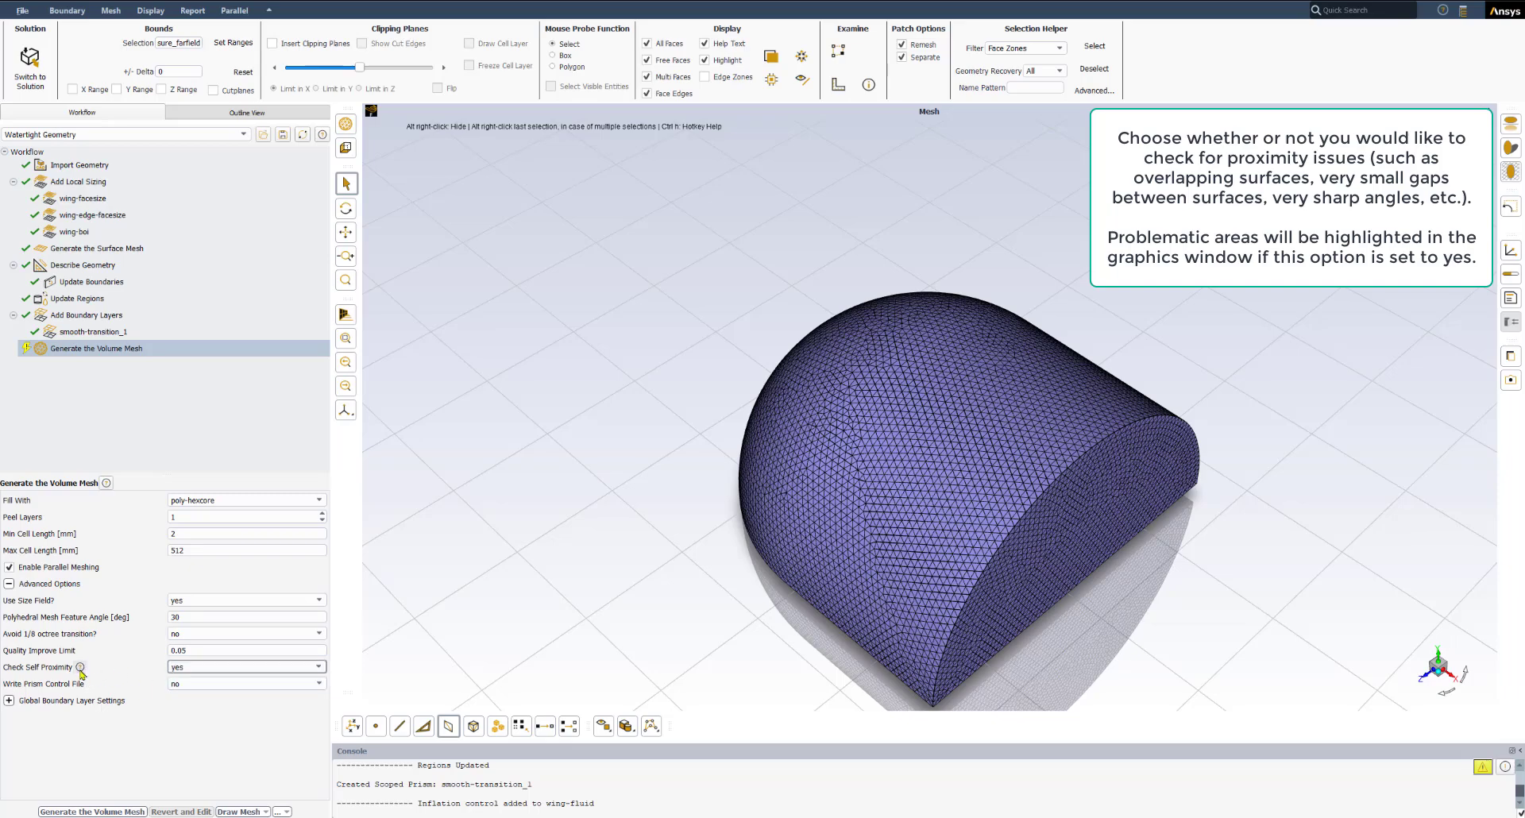
mouse_move(79, 667)
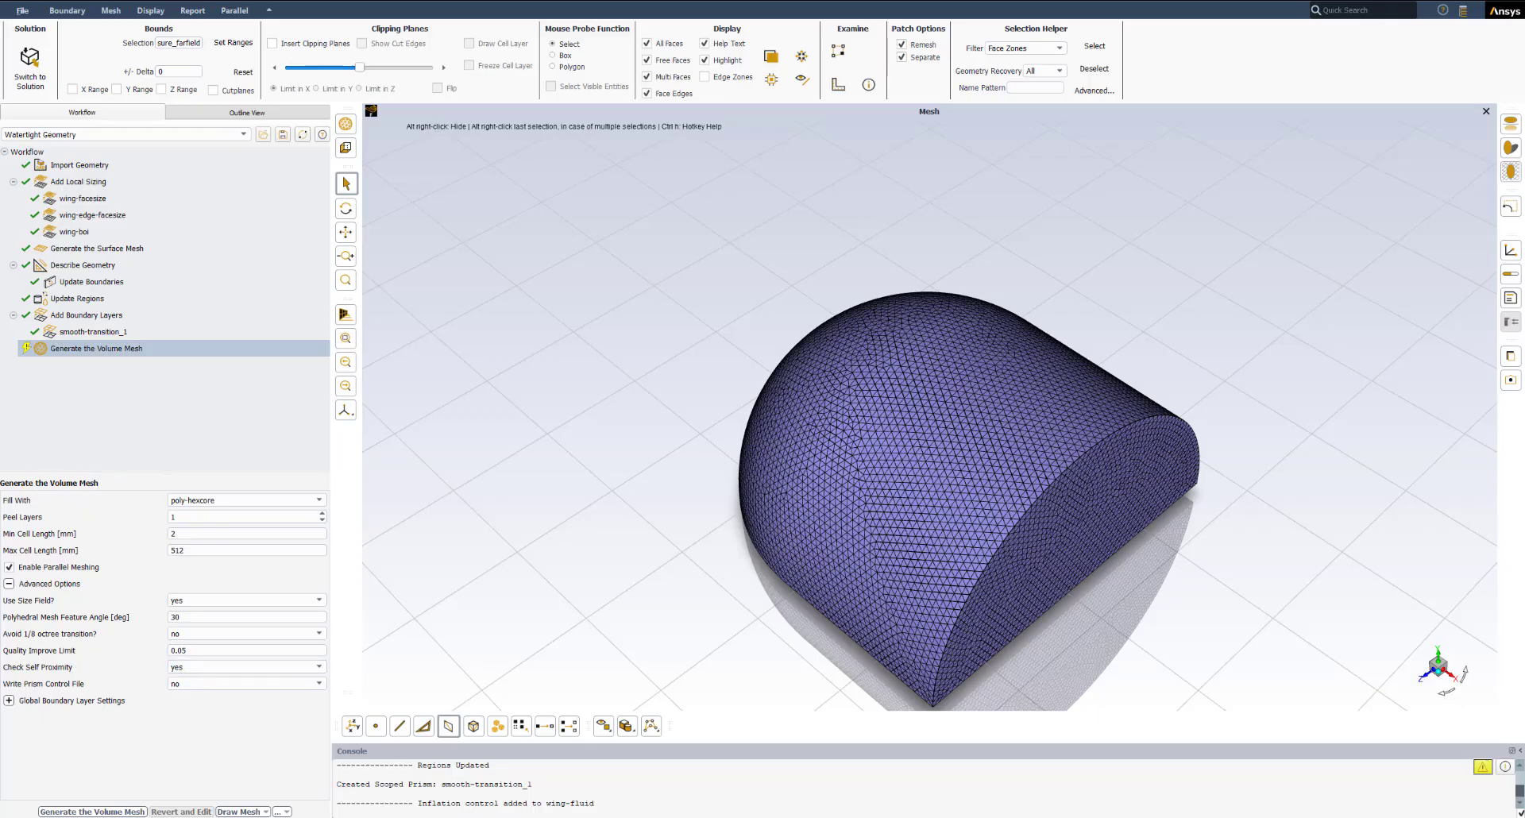
click(95, 812)
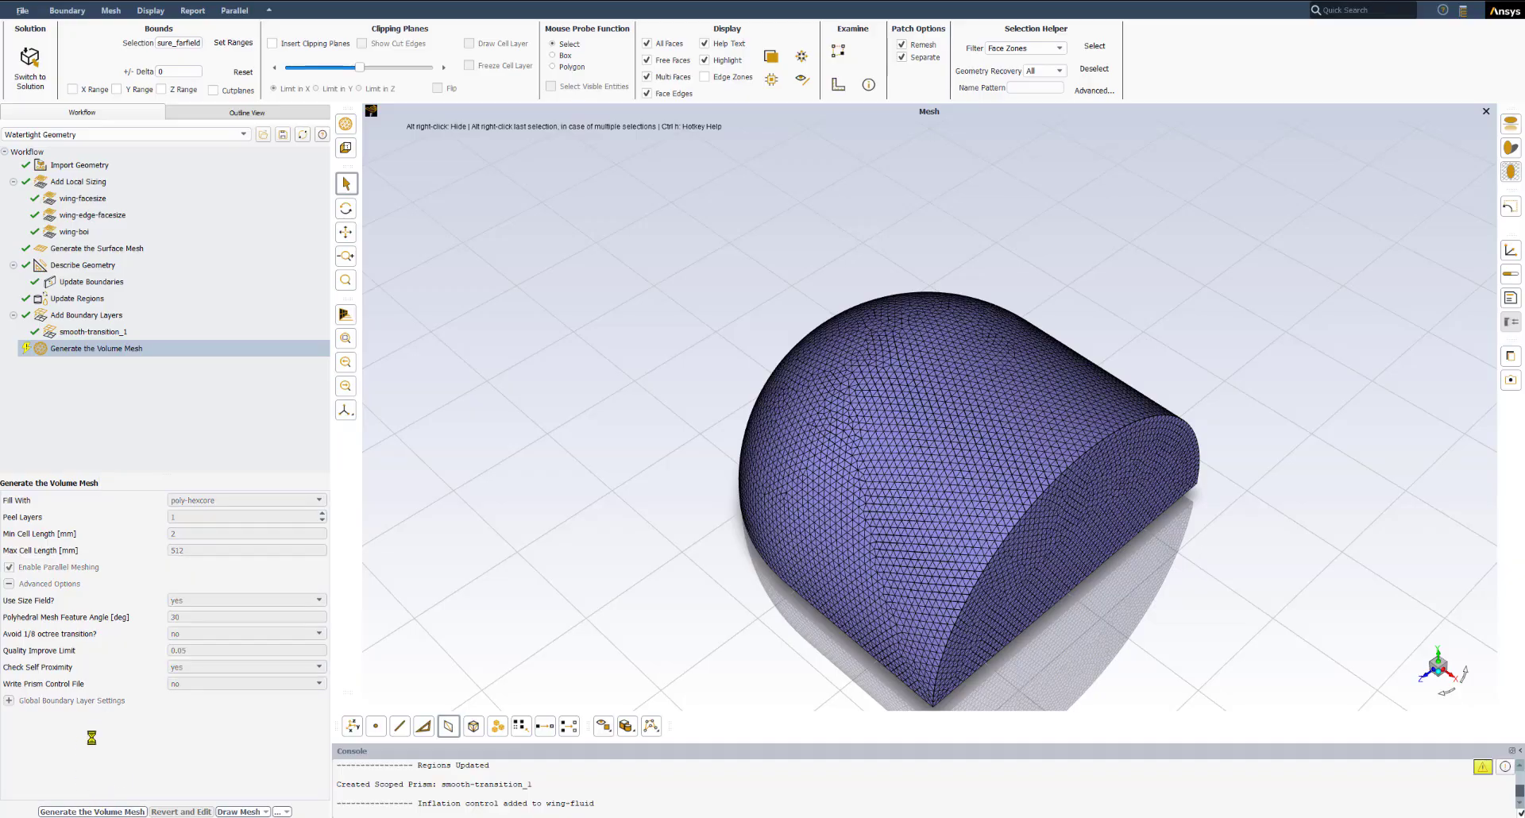
Move the horizontal clipping plane down through the volume mesh to examine the interior hexcore cells.
scroll(969, 659, up, 2)
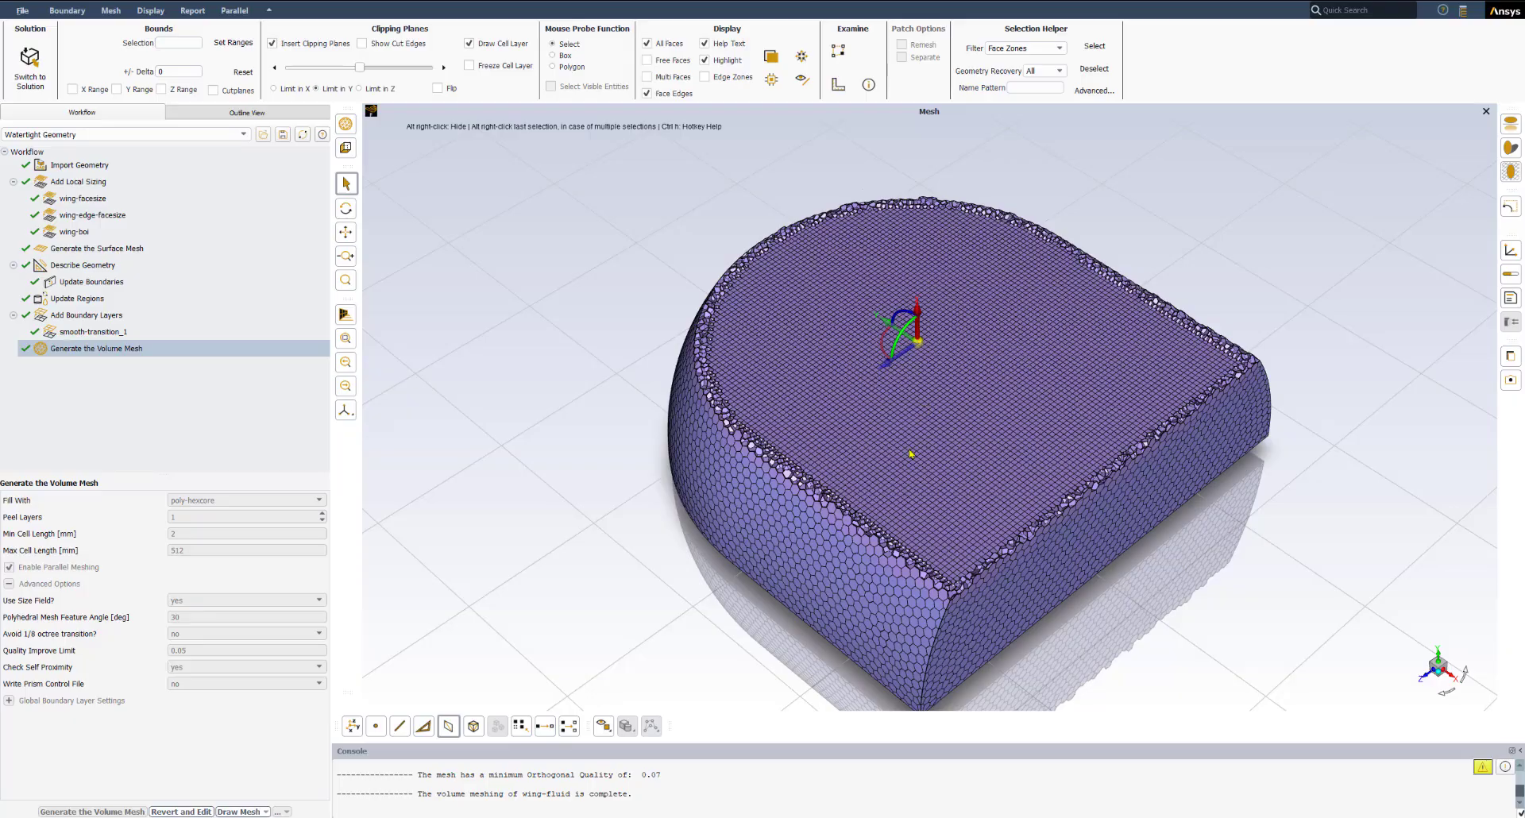
mouse_move(917, 314)
mouse_down()
mouse_move(923, 389)
mouse_move(921, 337)
mouse_up()
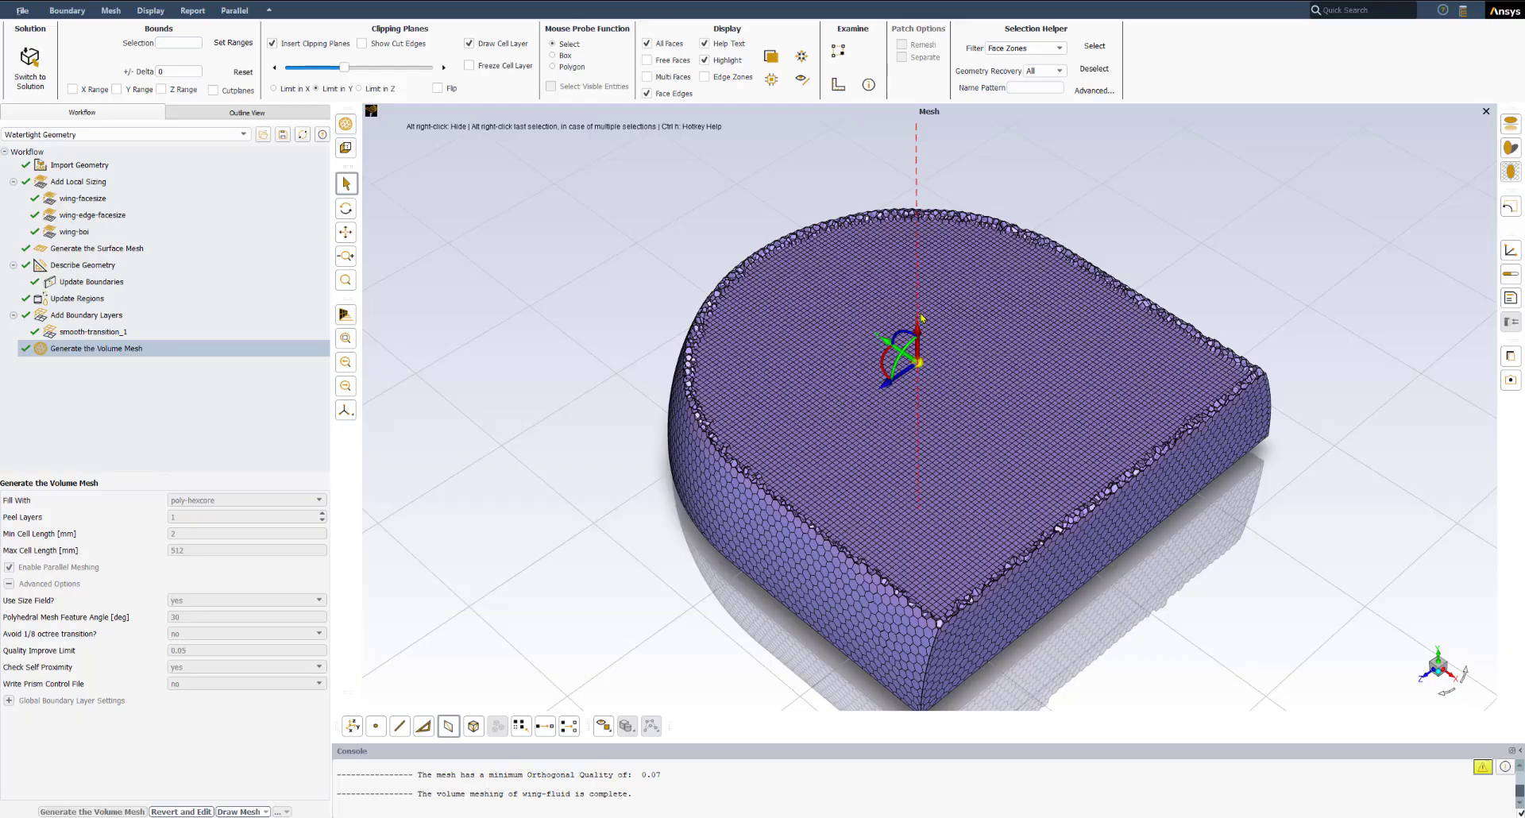
scroll(921, 317, up, 5)
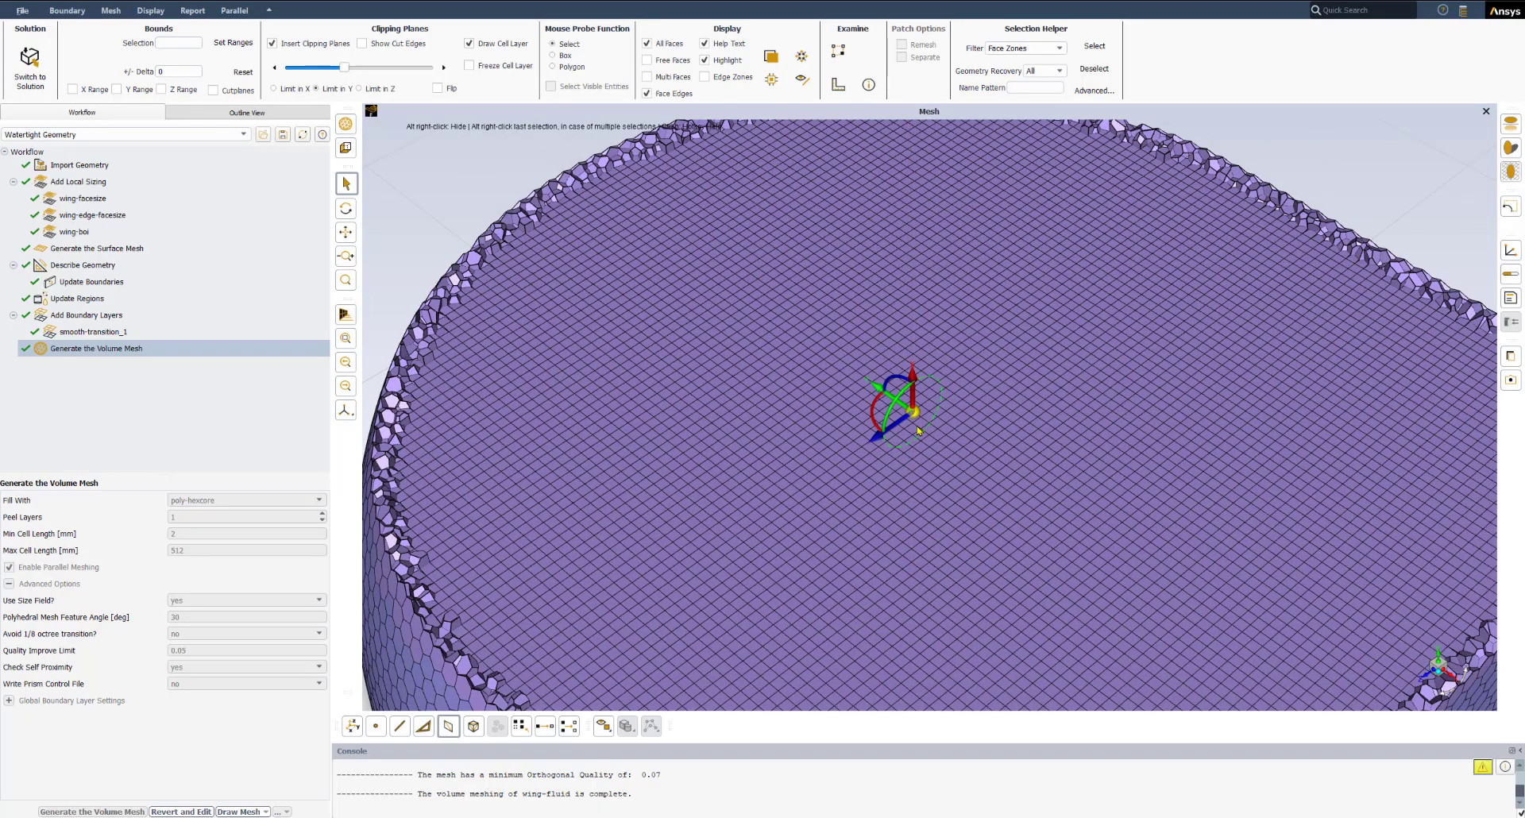
scroll(918, 445, down, 5)
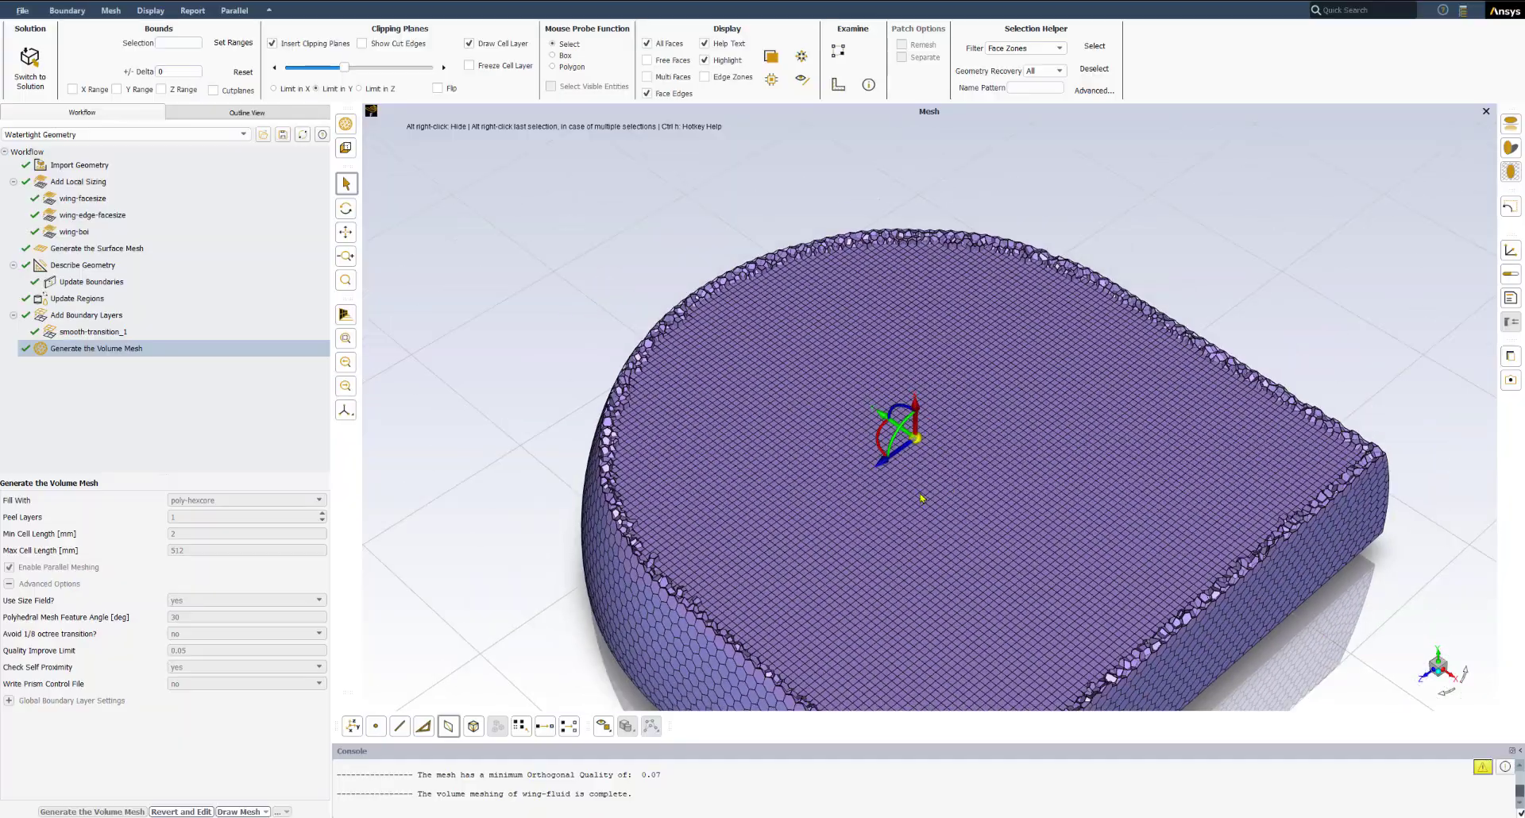
middle_drag(929, 446, 921, 315)
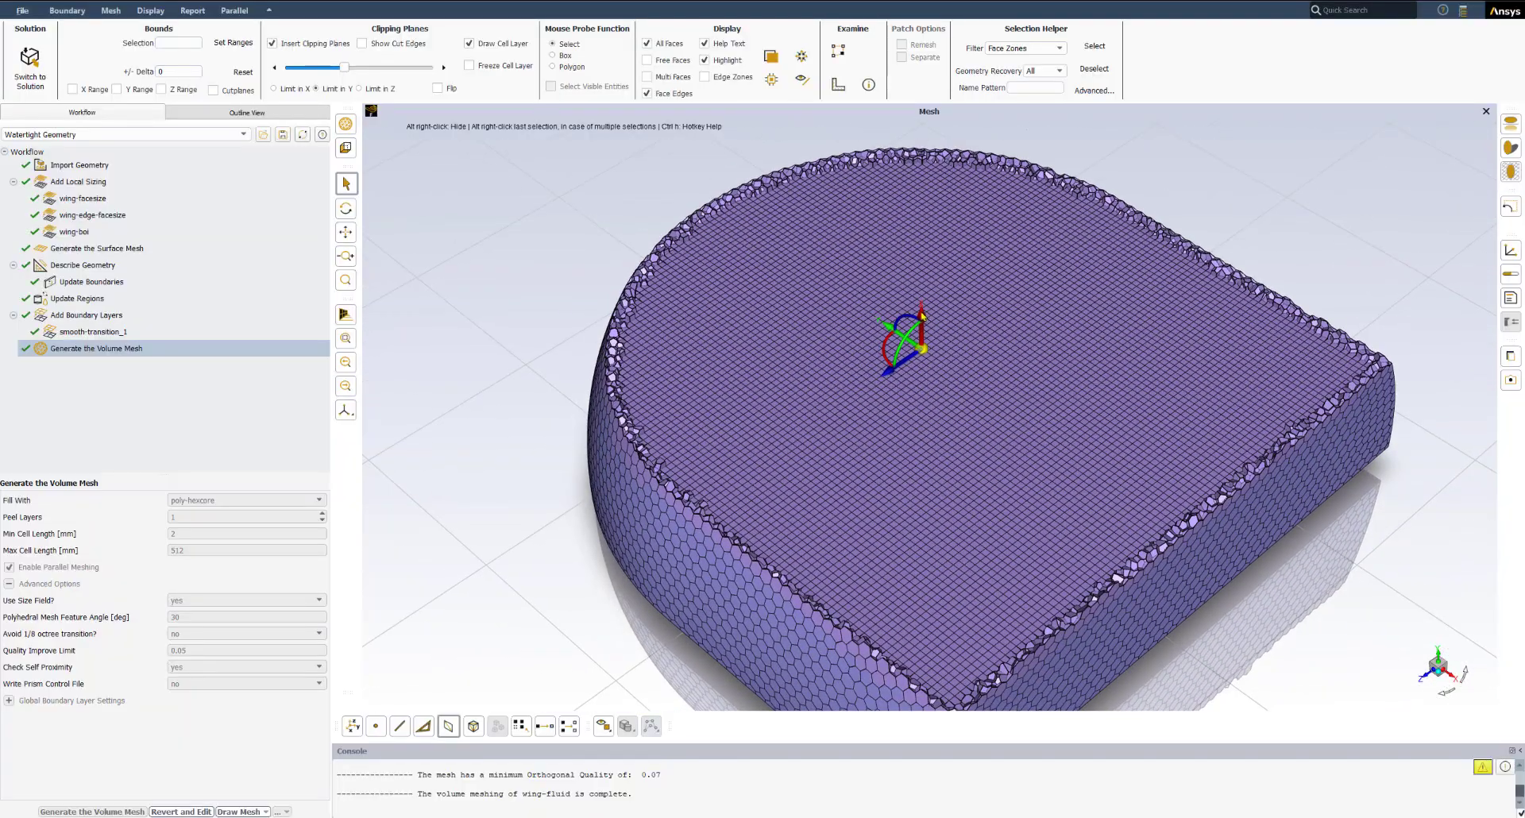
drag(921, 315, 892, 289)
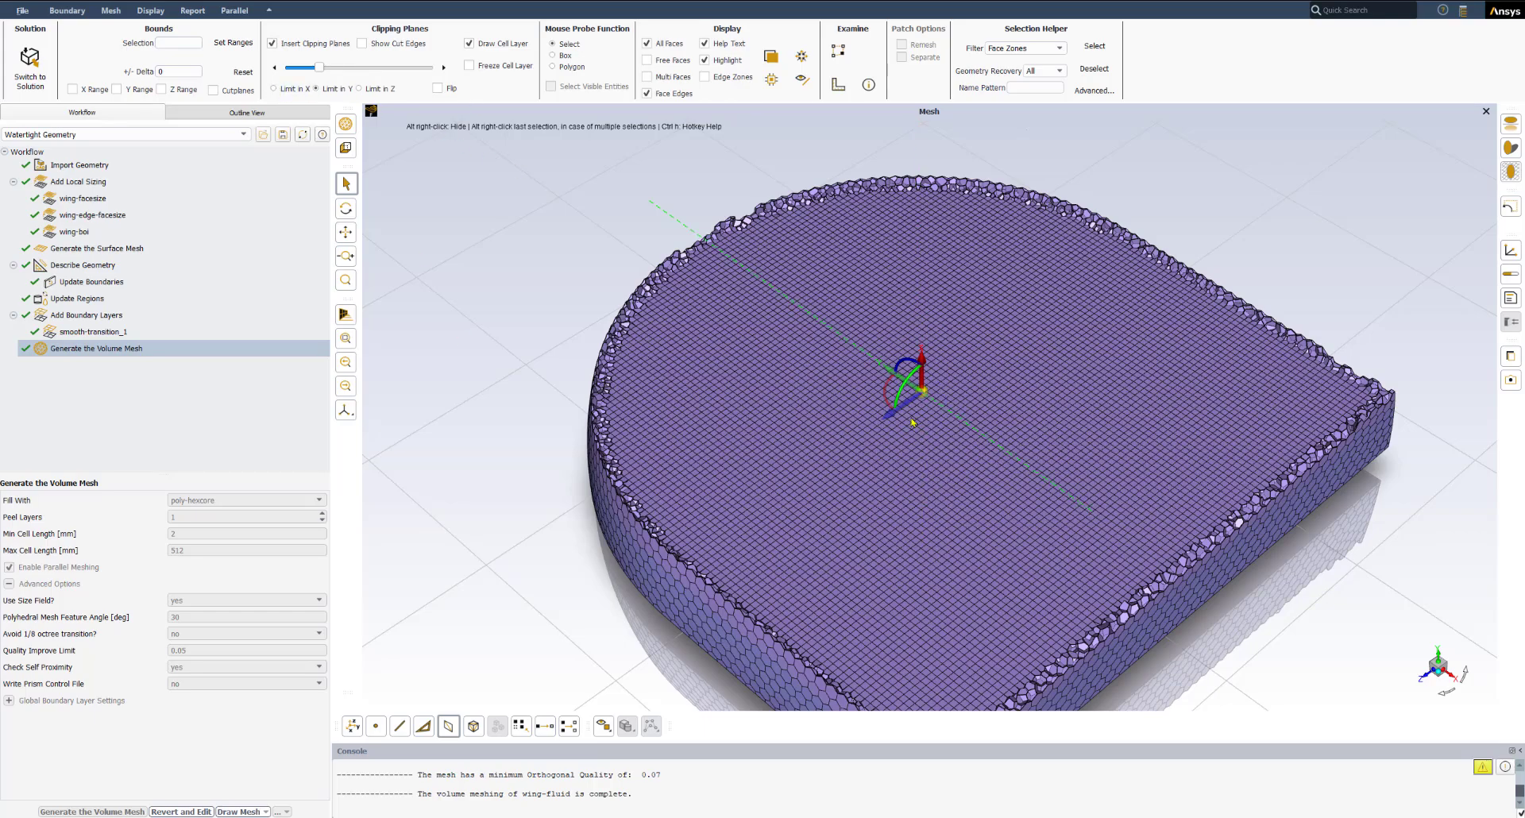
Clip the volume mesh along X and examine the boundary layers and cell refinement around the wing section.
click(273, 88)
drag(959, 417, 973, 424)
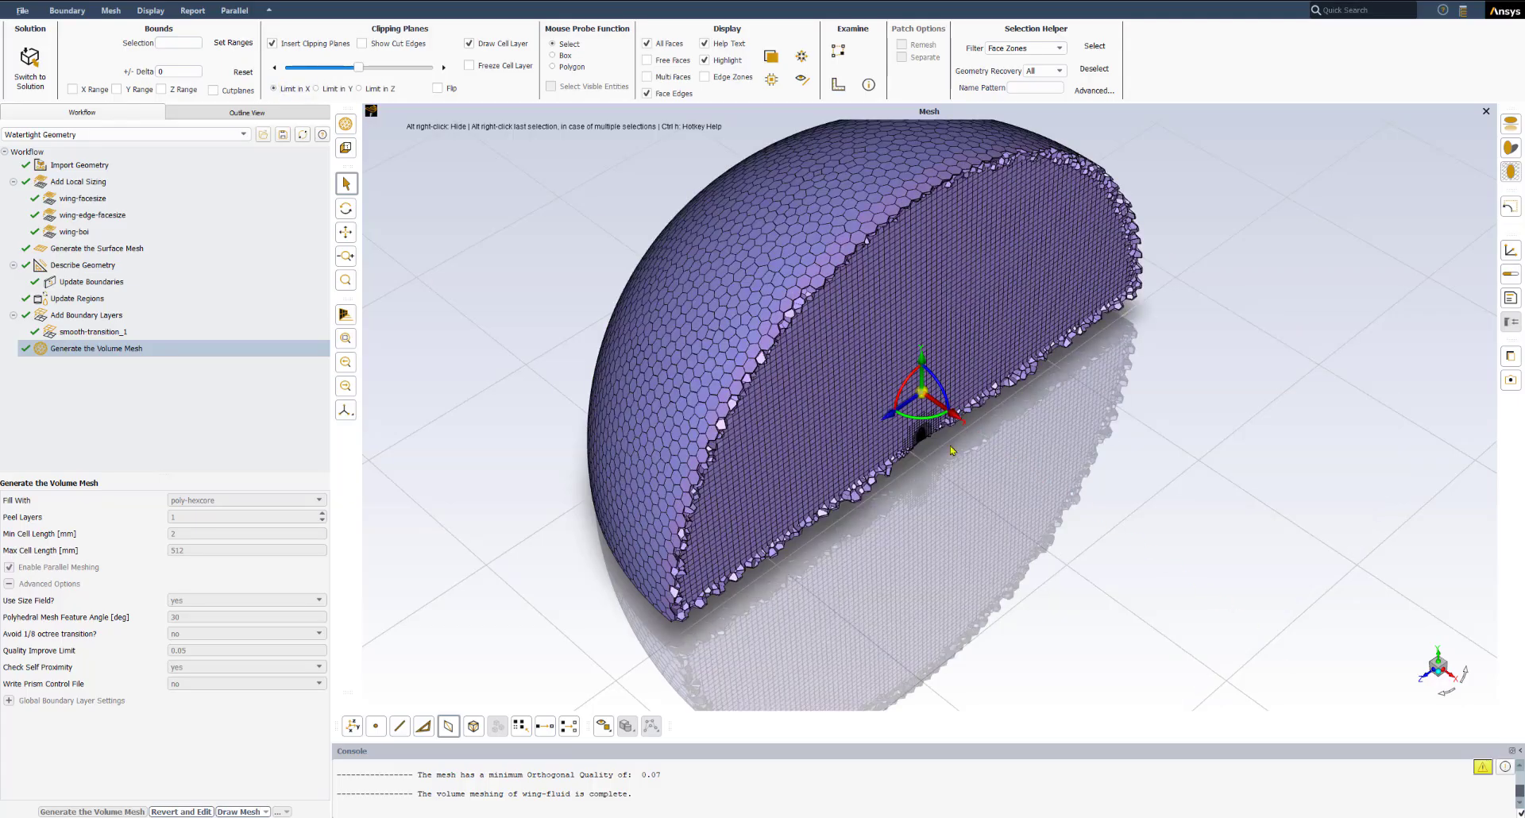
scroll(950, 450, up, 10)
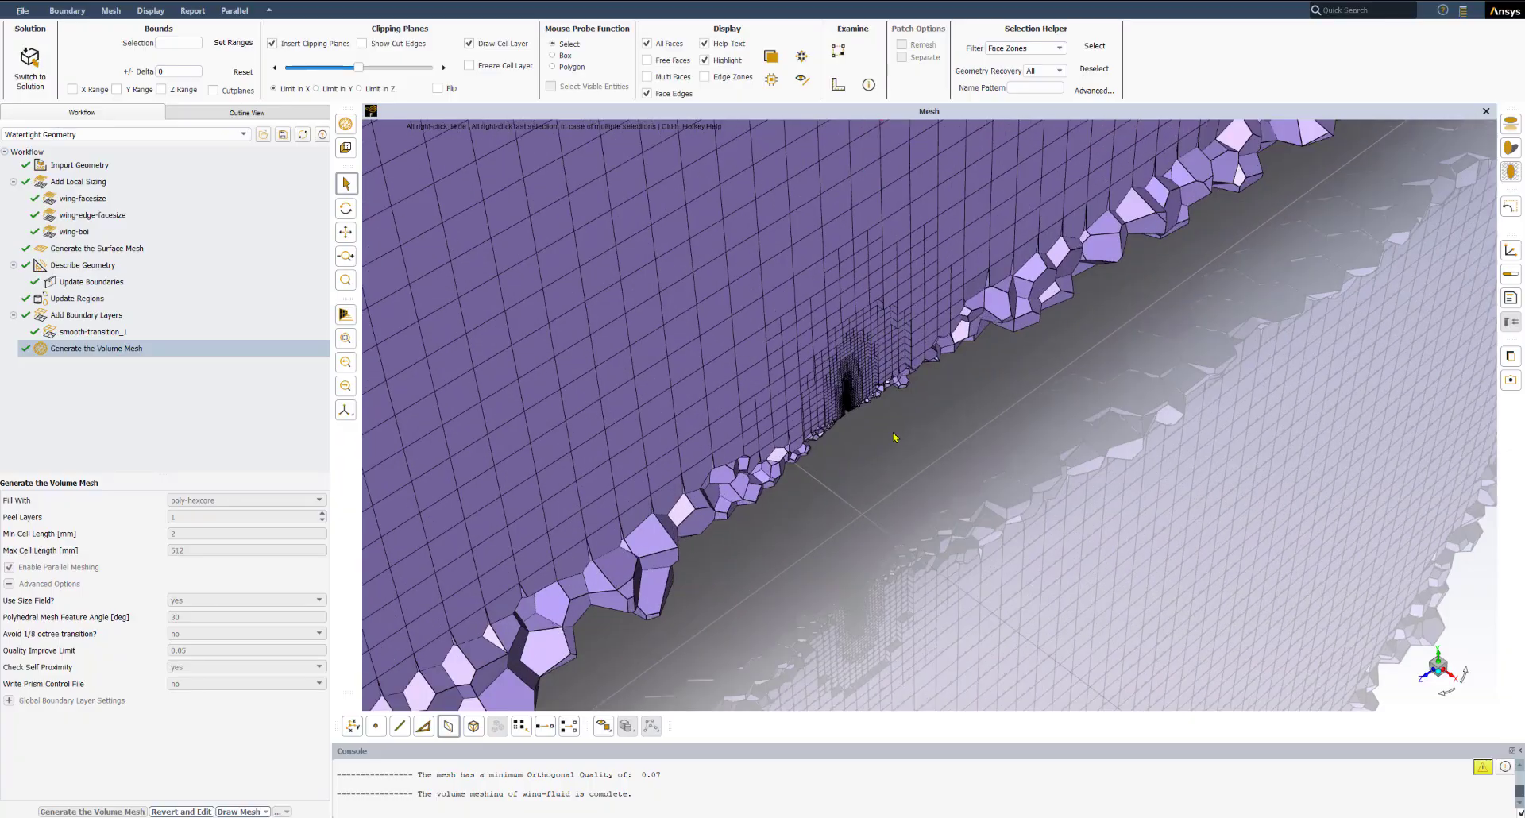
scroll(894, 437, up, 10)
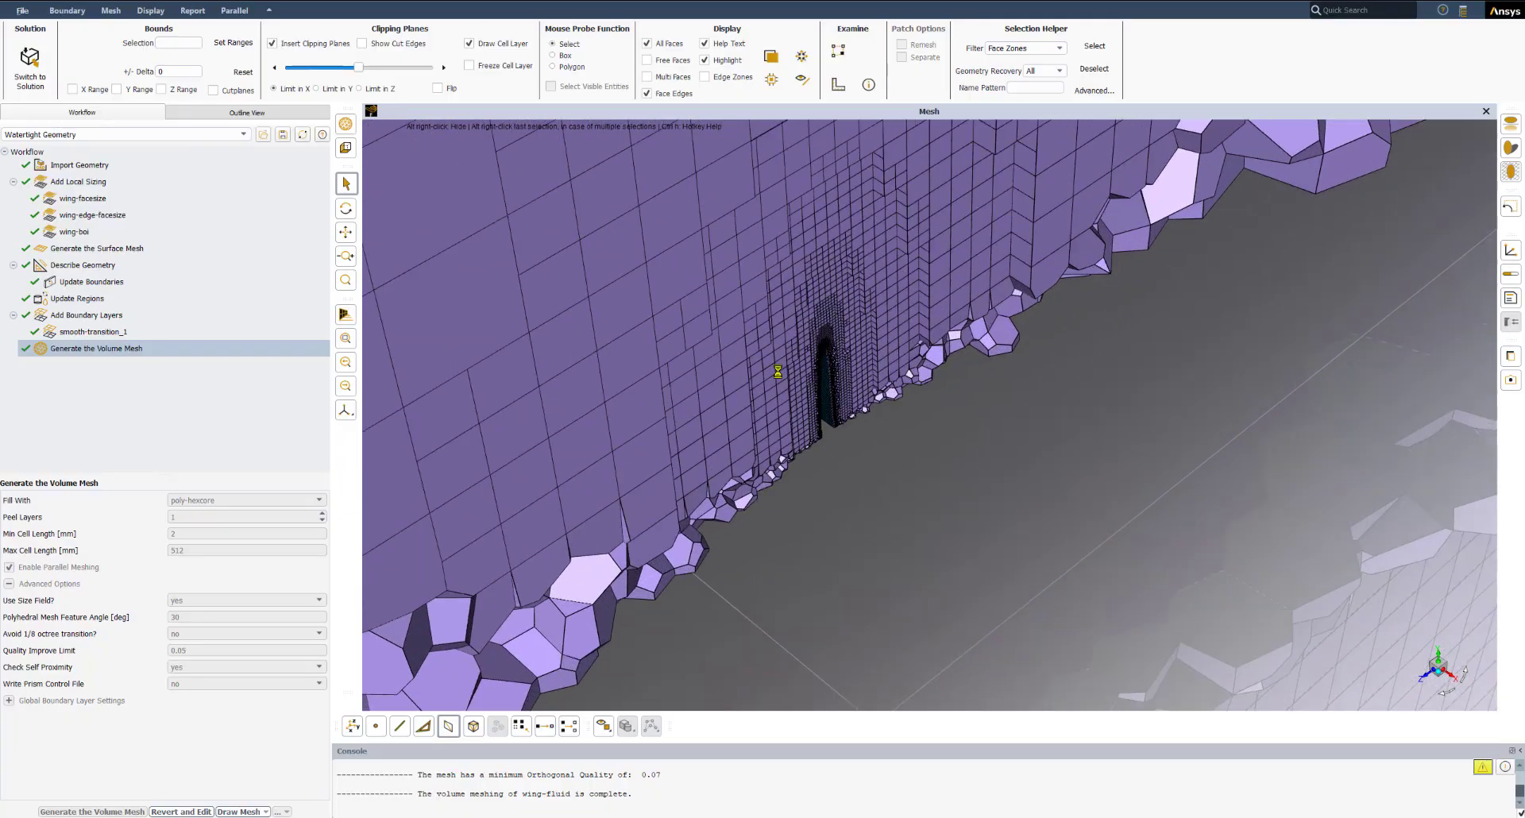
scroll(834, 392, up, 8)
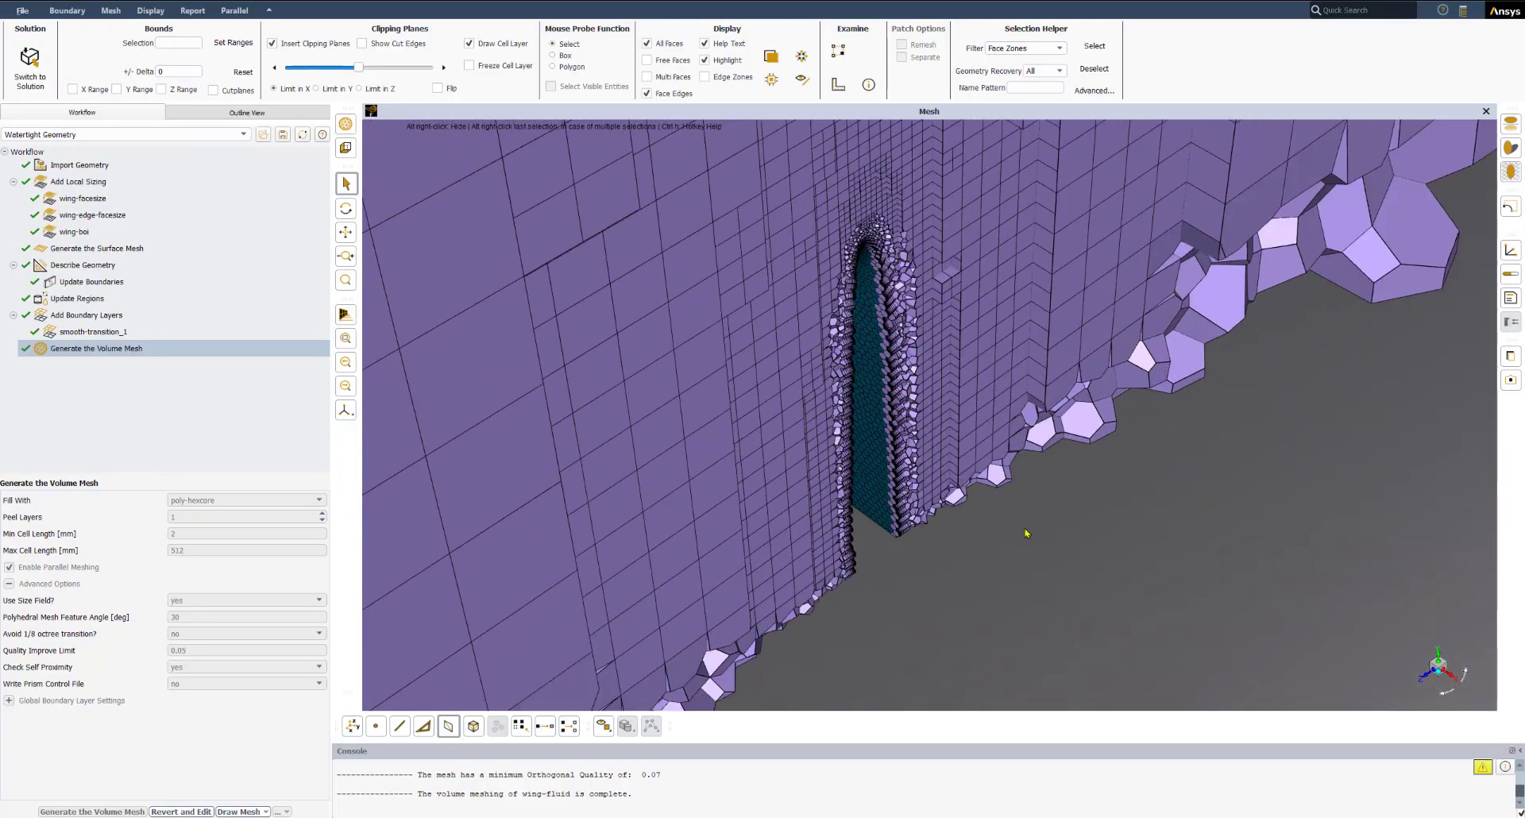
drag(768, 633, 904, 382)
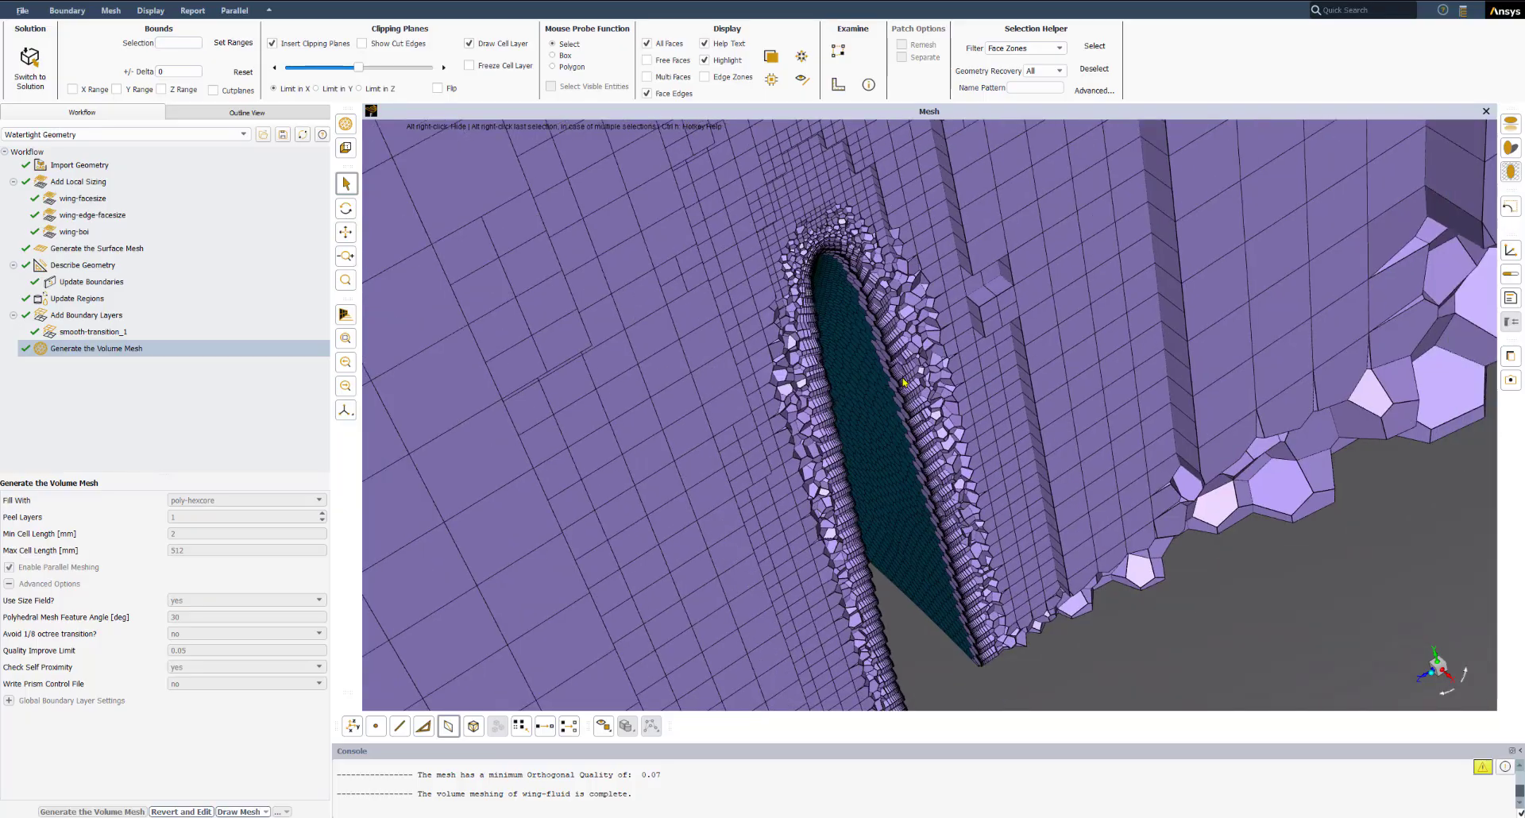
drag(939, 546, 903, 408)
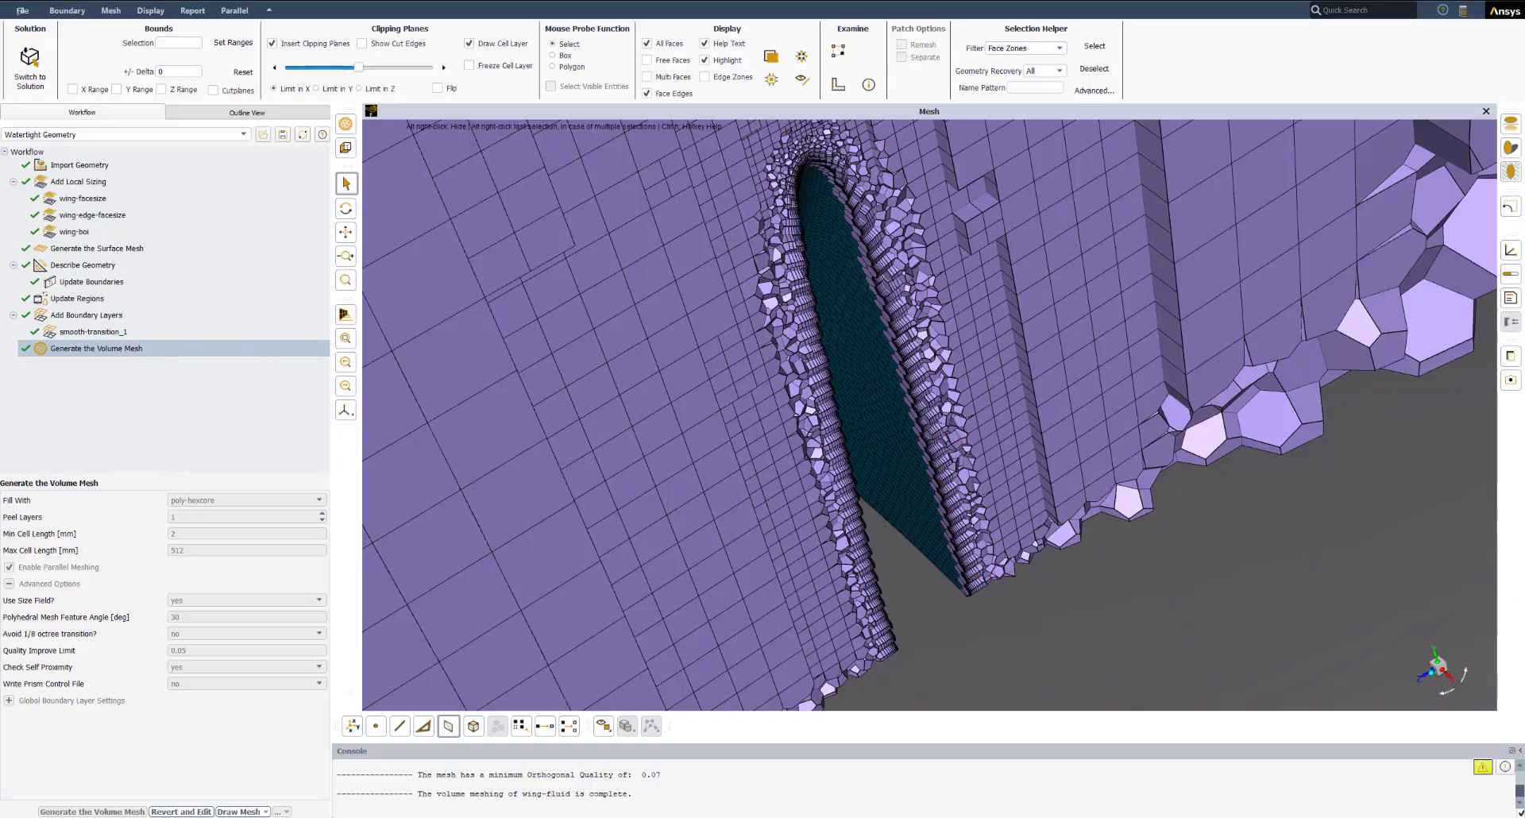
Run the mesh check and review its volume and face area statistics in an enlarged console.
click(111, 11)
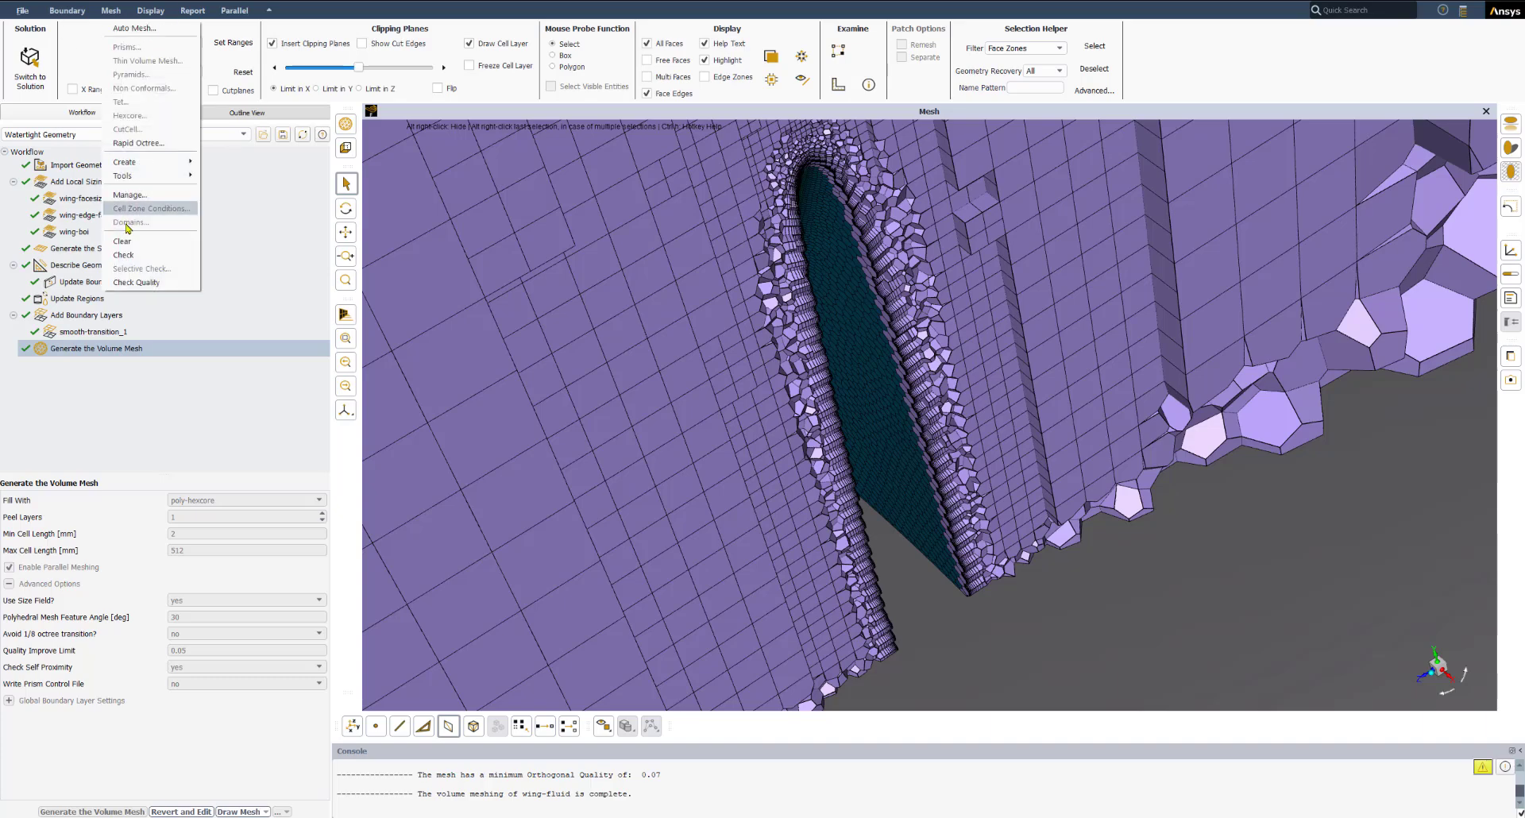
click(123, 255)
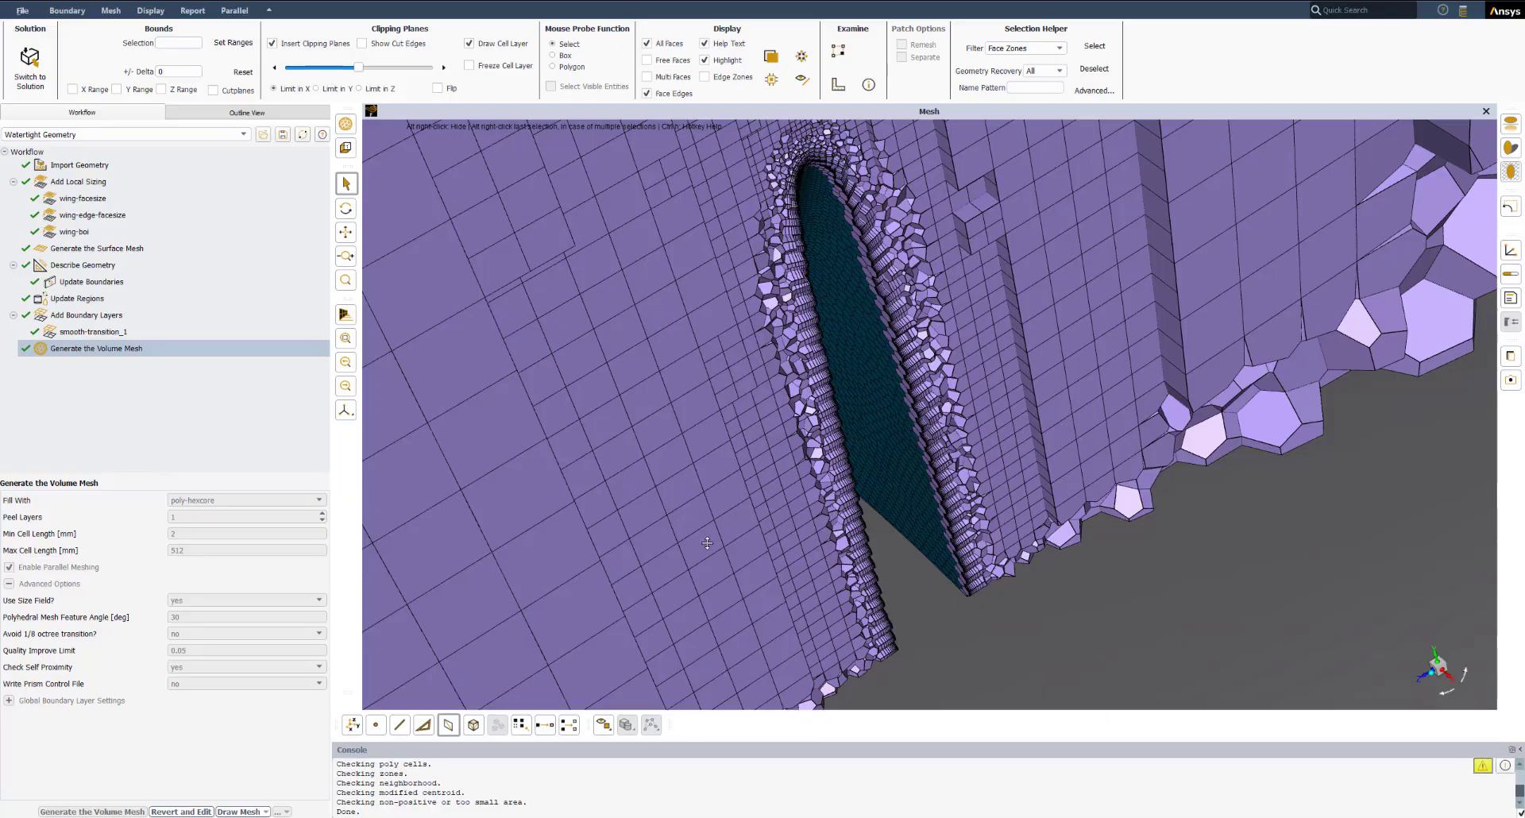
drag(698, 741, 697, 528)
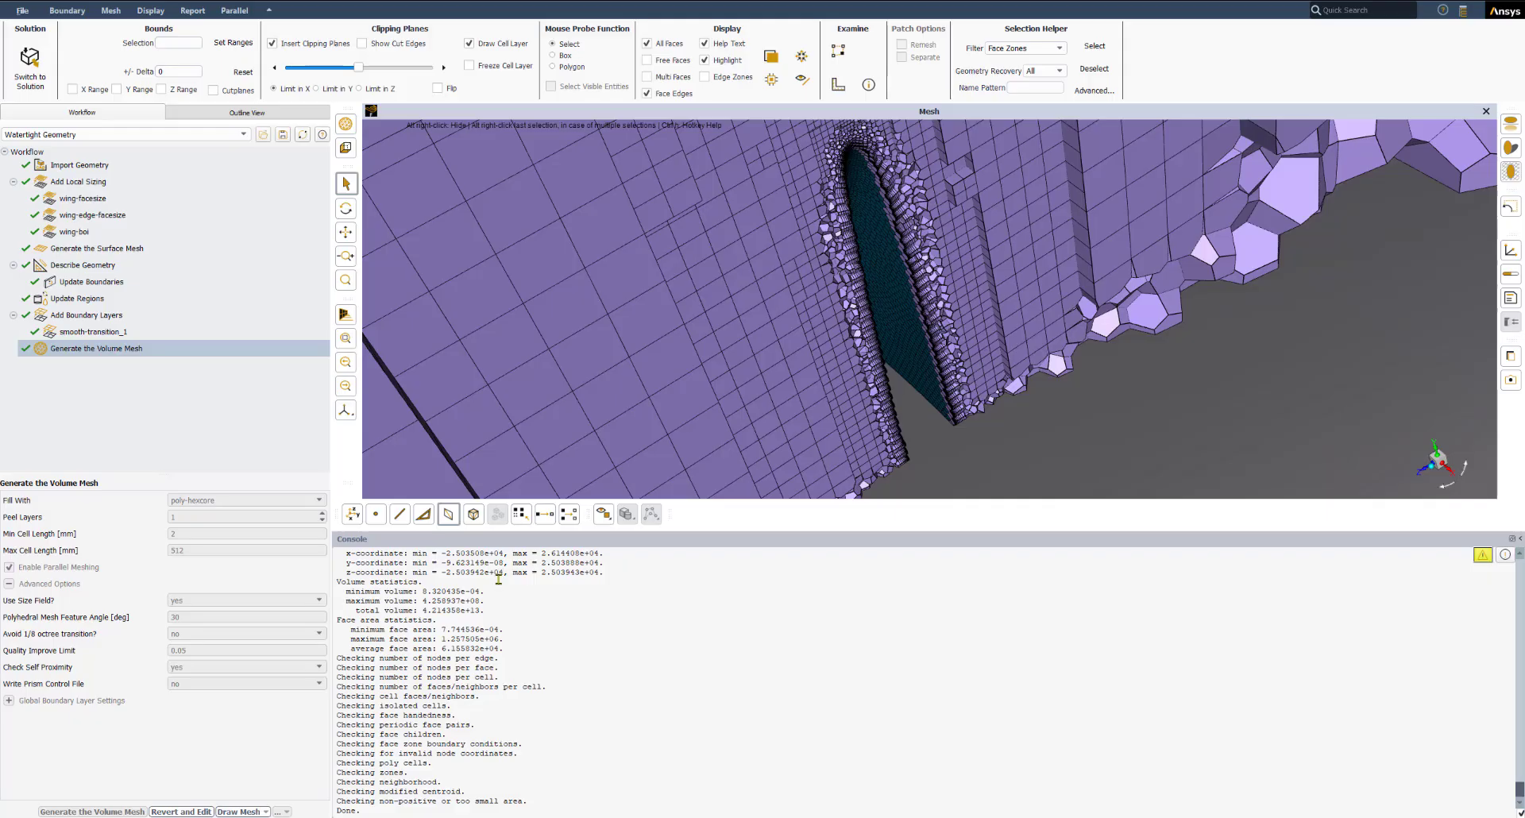
drag(712, 530, 707, 742)
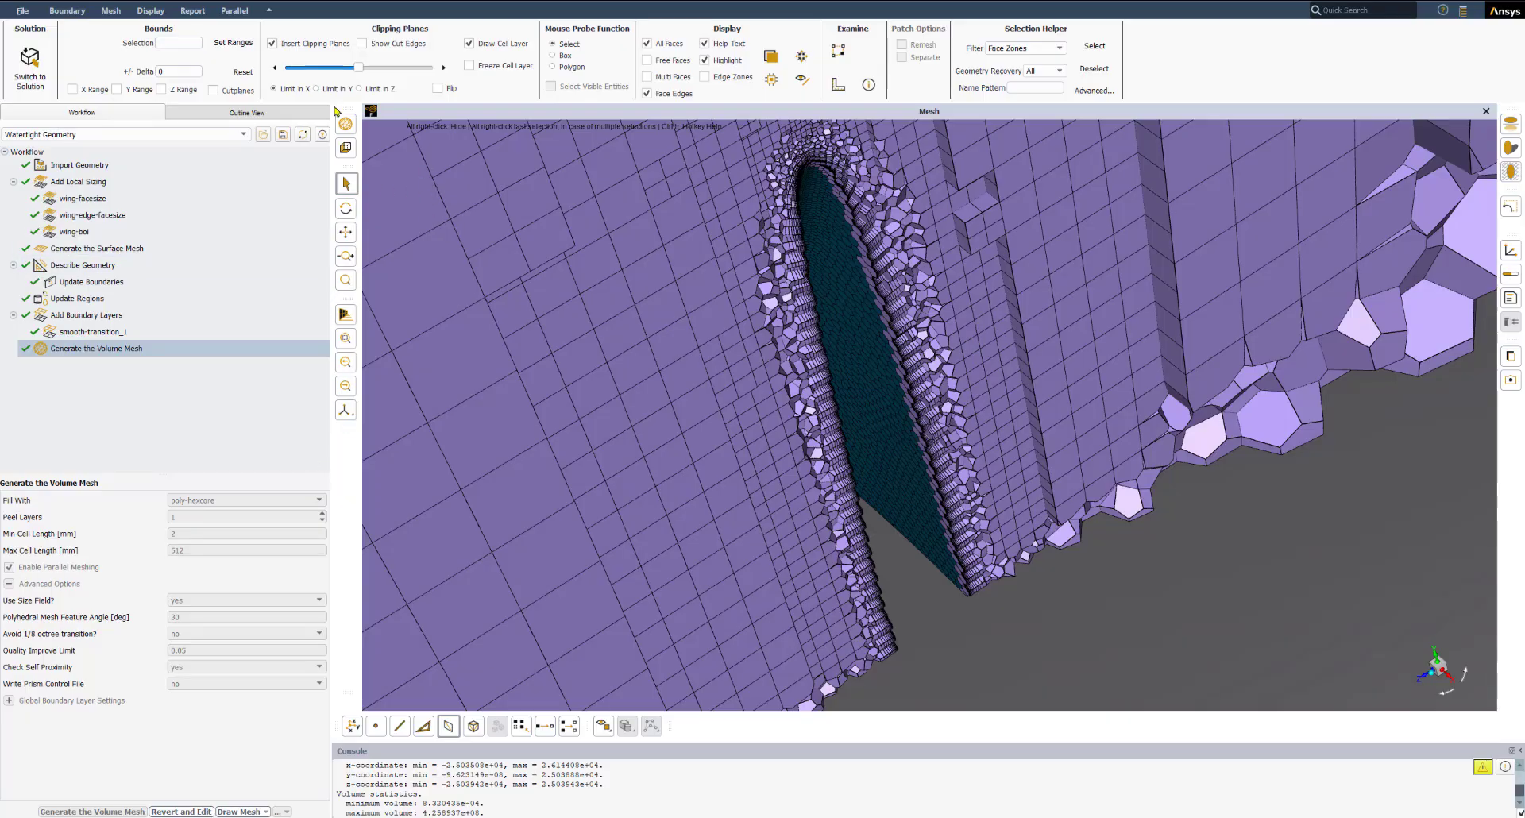
Write the mesh as the binary CFF mesh file wing.msh.h5 in the external_compressible folder.
click(24, 12)
mouse_move(32, 43)
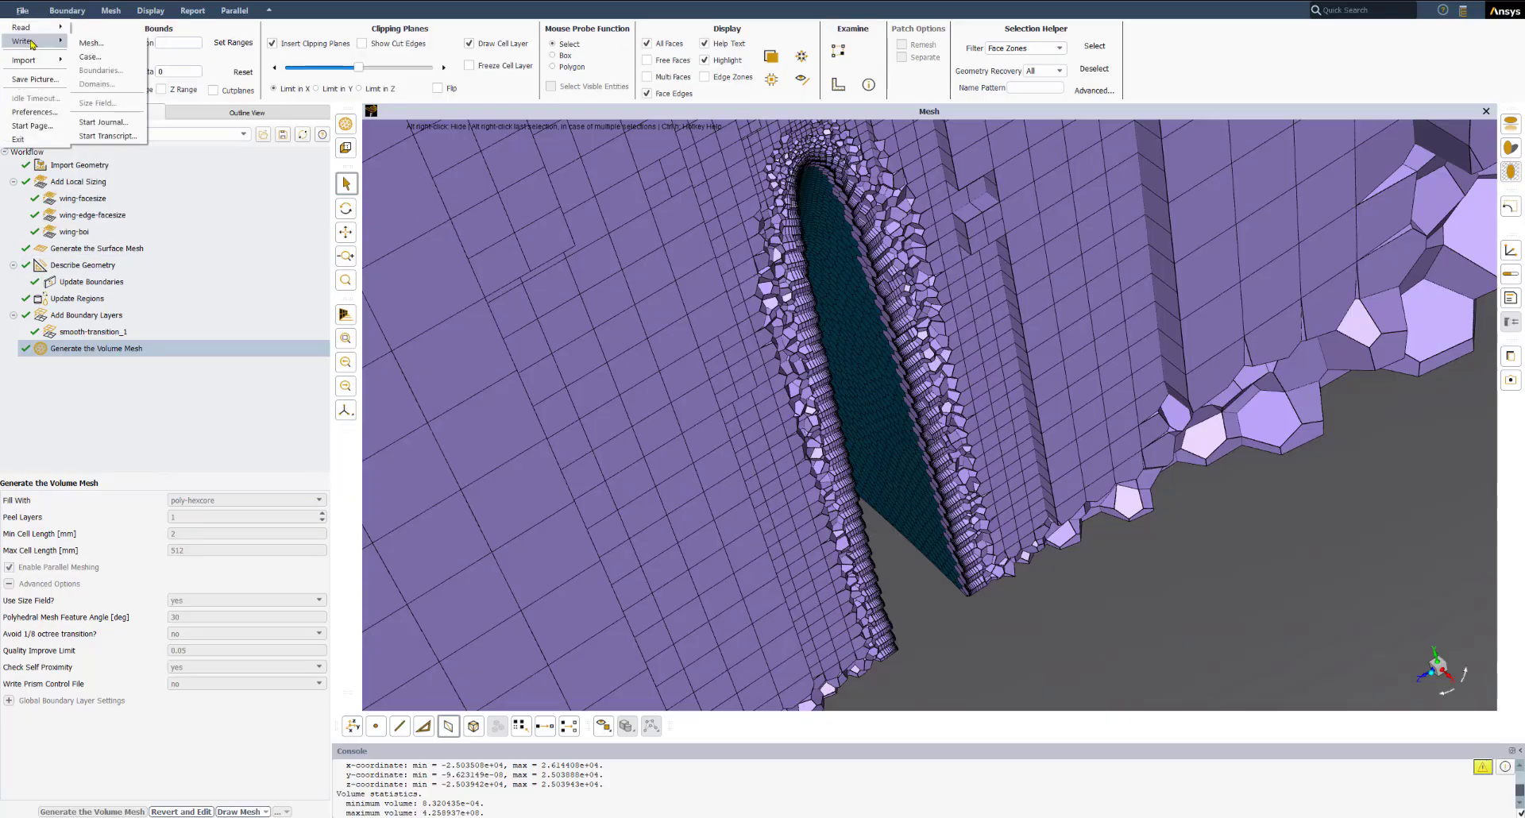
click(90, 43)
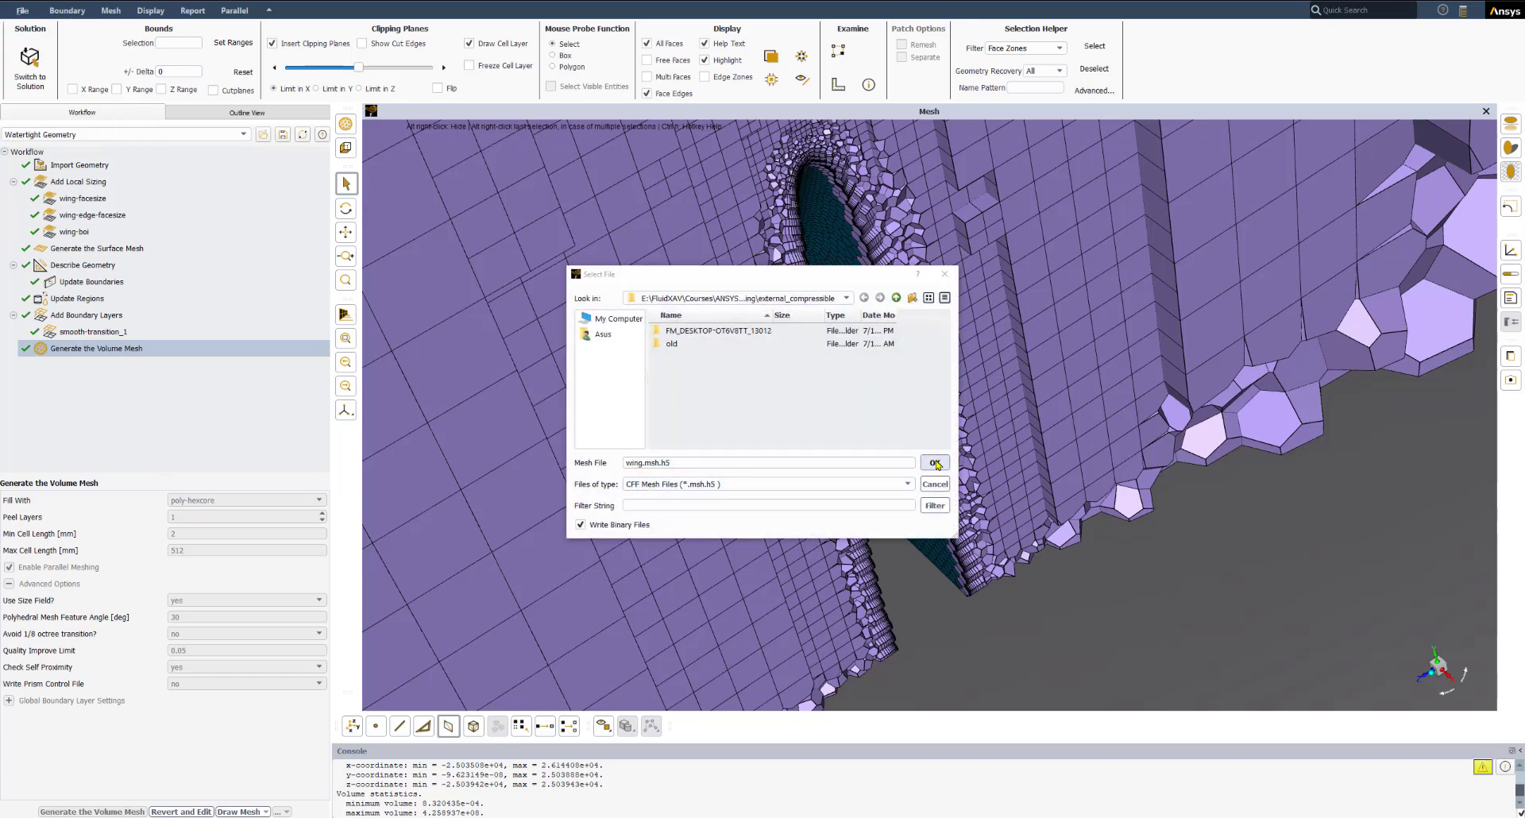
click(935, 463)
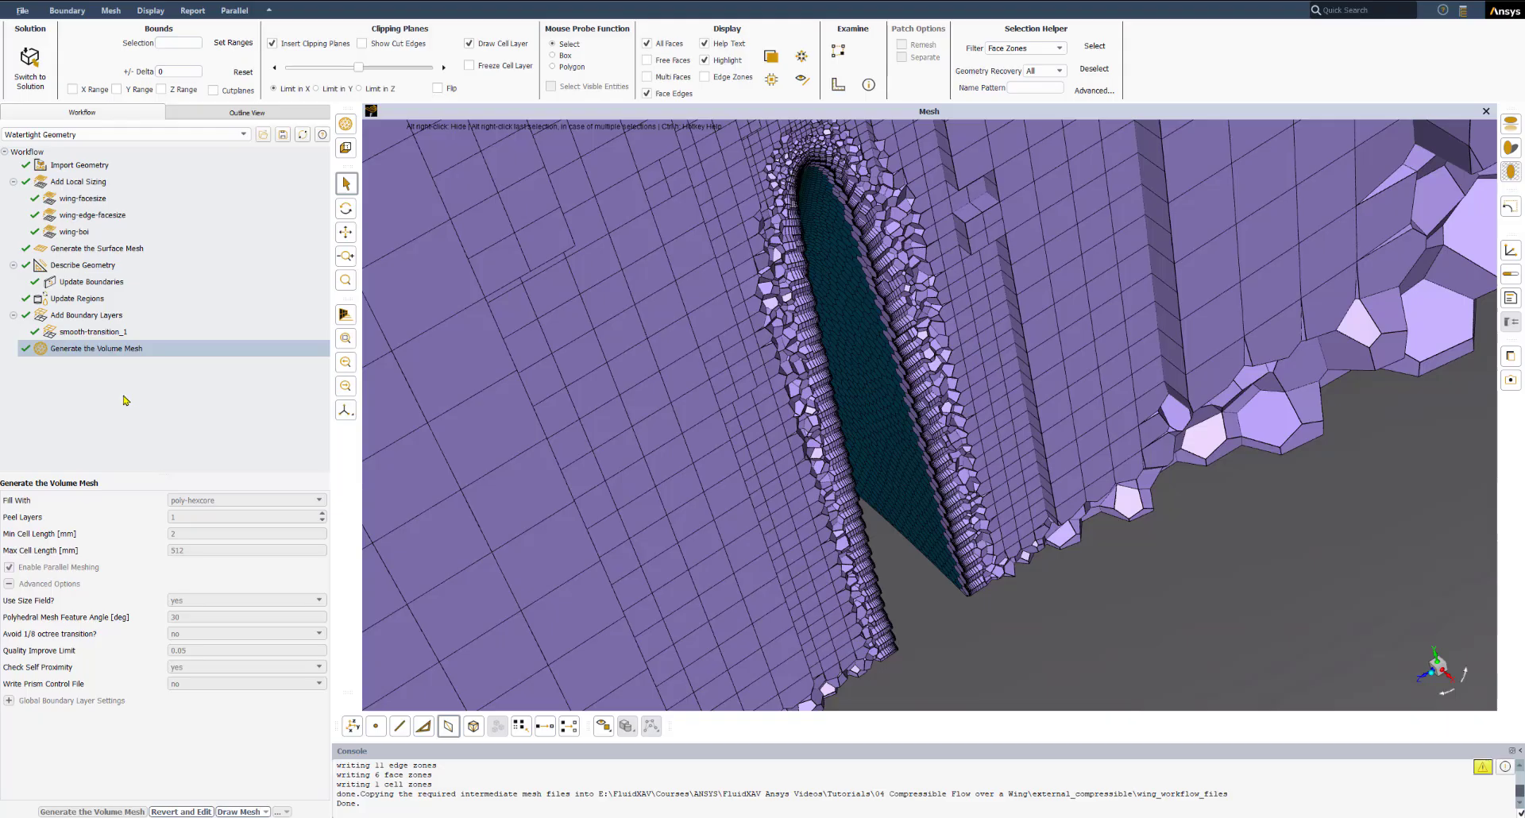
Switch from meshing to solution mode and confirm the mesh validity question.
click(31, 77)
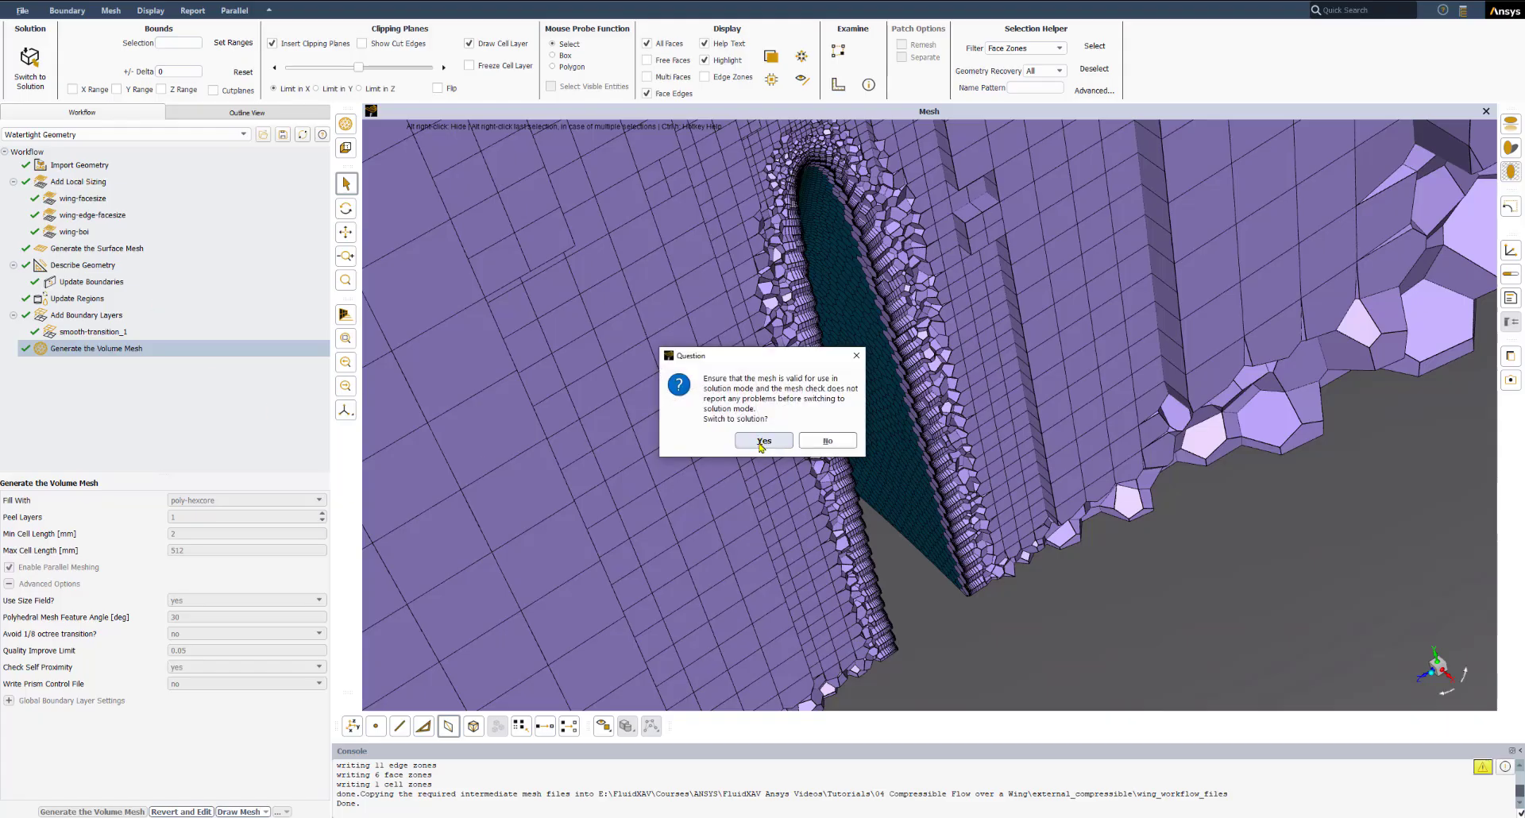
click(765, 443)
click(764, 442)
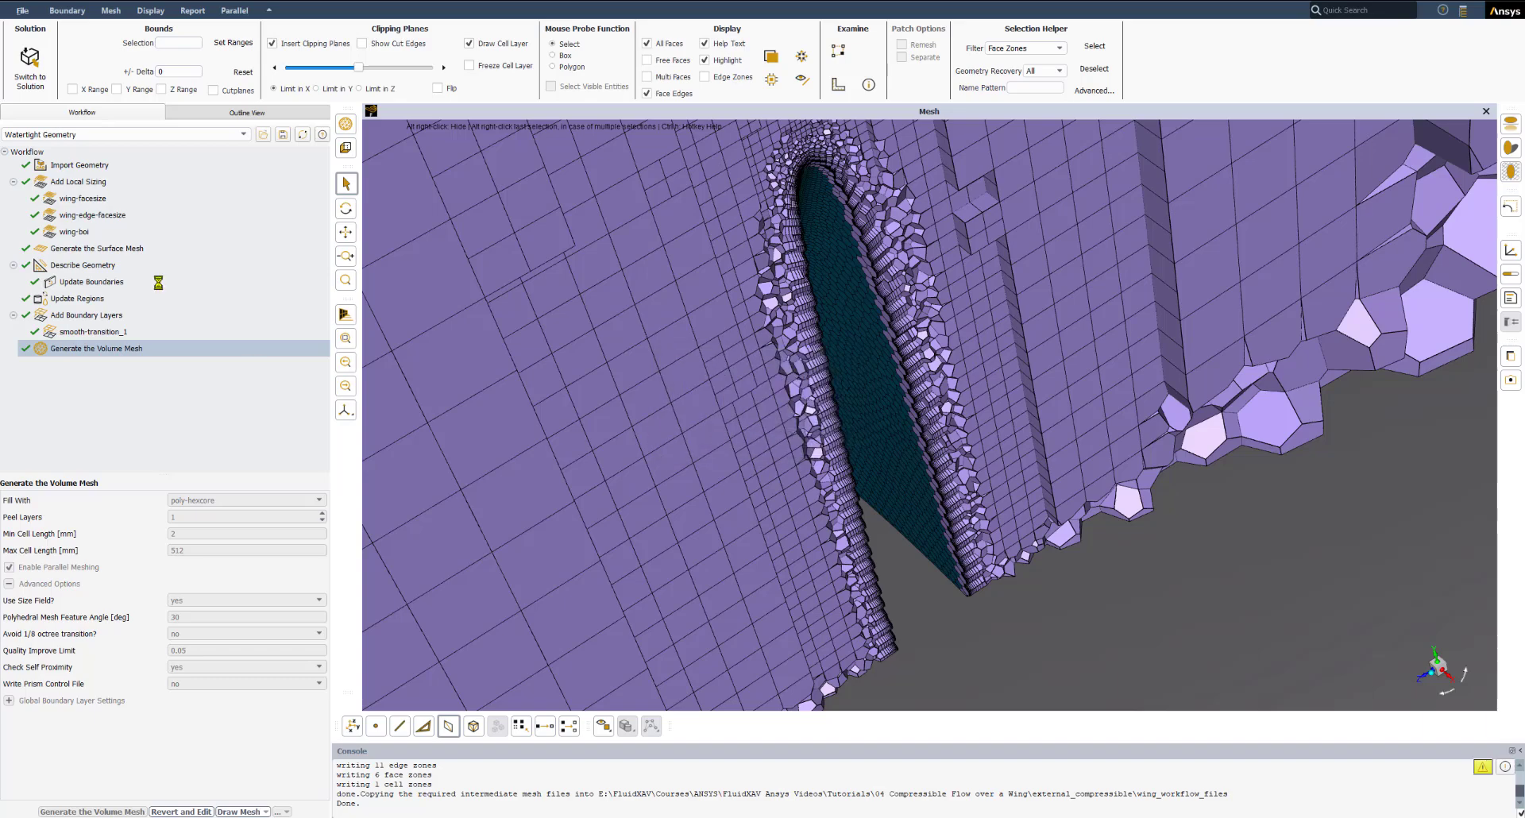